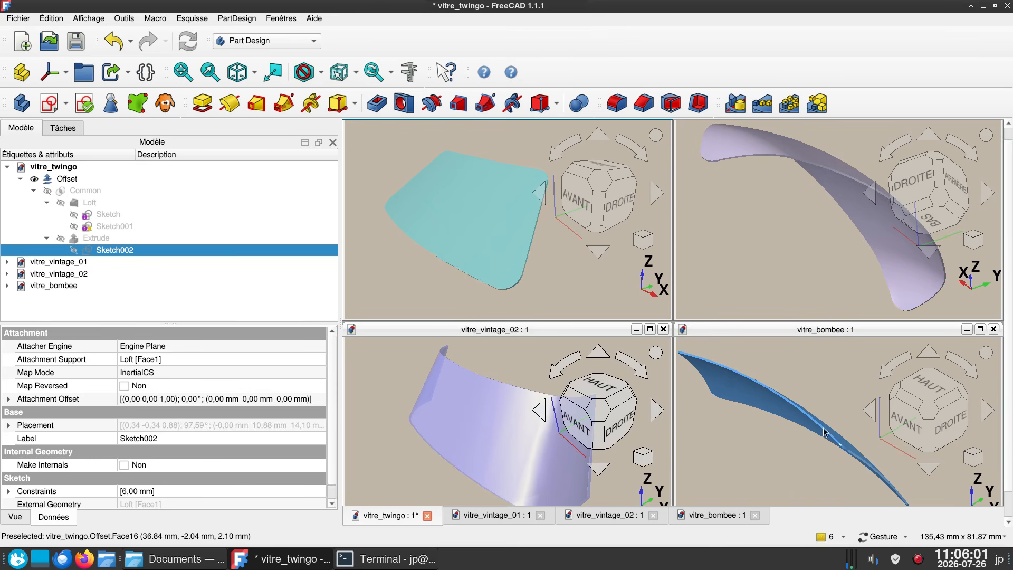
- Examine the vitre_twingo windshield from the front, from above and from the right side
{"action": "left_click_drag", "start_coordinate": [486, 250], "coordinate": [606, 273]}
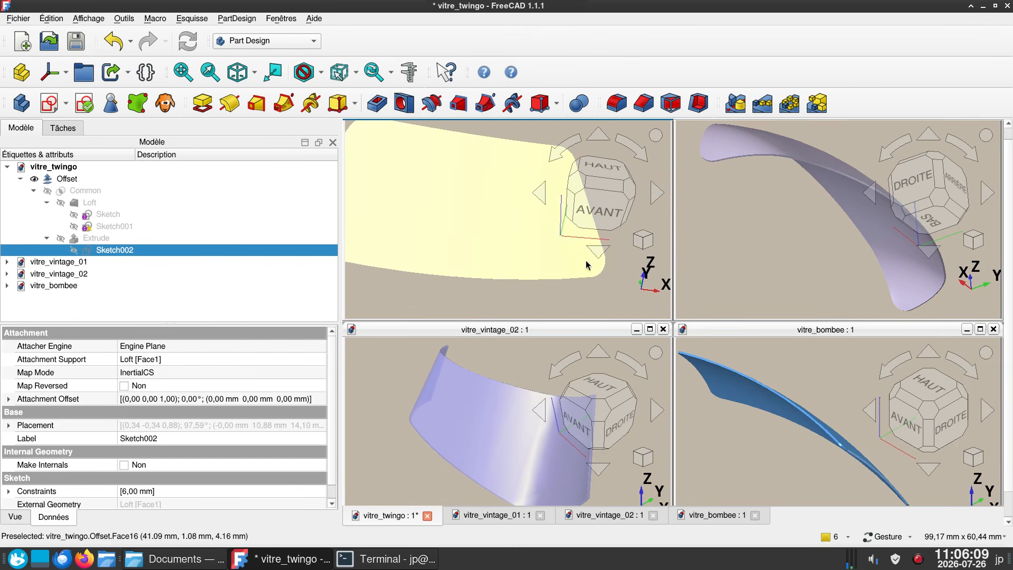
{"action": "key", "text": "2"}
{"action": "scroll", "coordinate": [550, 273], "scroll_direction": "down", "scroll_amount": 2}
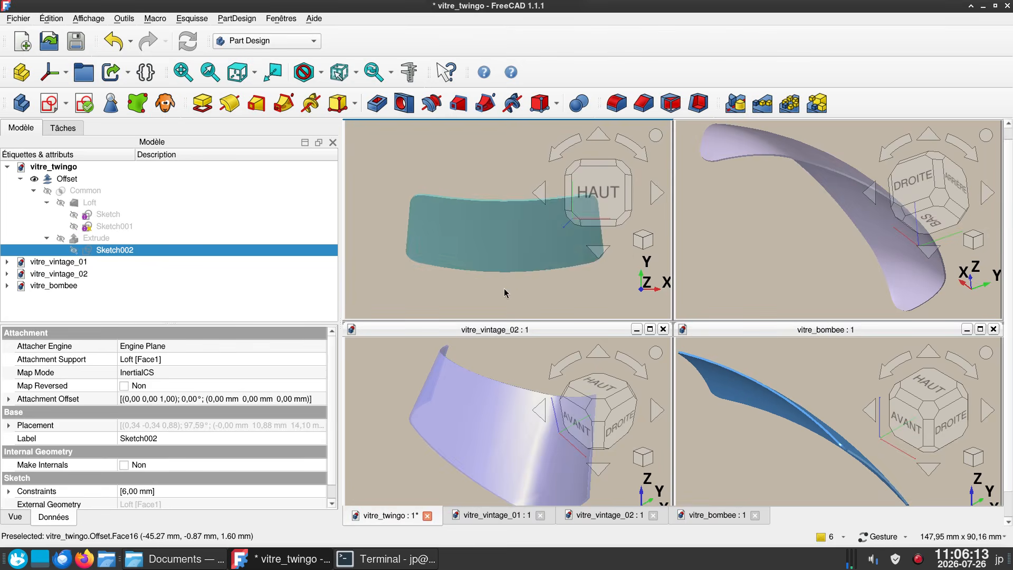
{"action": "left_click_drag", "start_coordinate": [549, 289], "coordinate": [464, 251]}
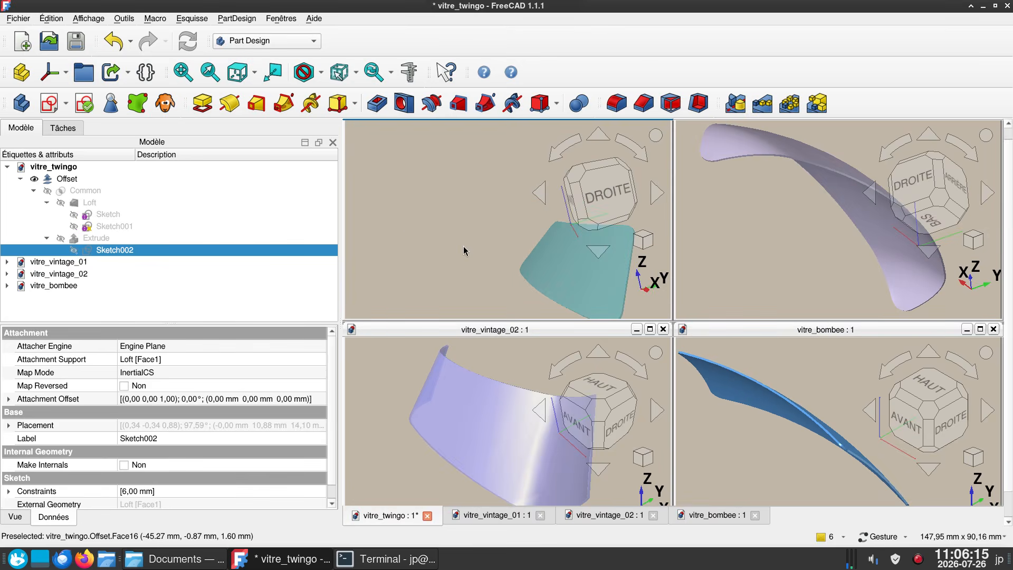
{"action": "key", "text": "3"}
{"action": "right_click_drag", "start_coordinate": [495, 248], "coordinate": [457, 178]}
{"action": "right_click_drag", "start_coordinate": [559, 268], "coordinate": [506, 287]}
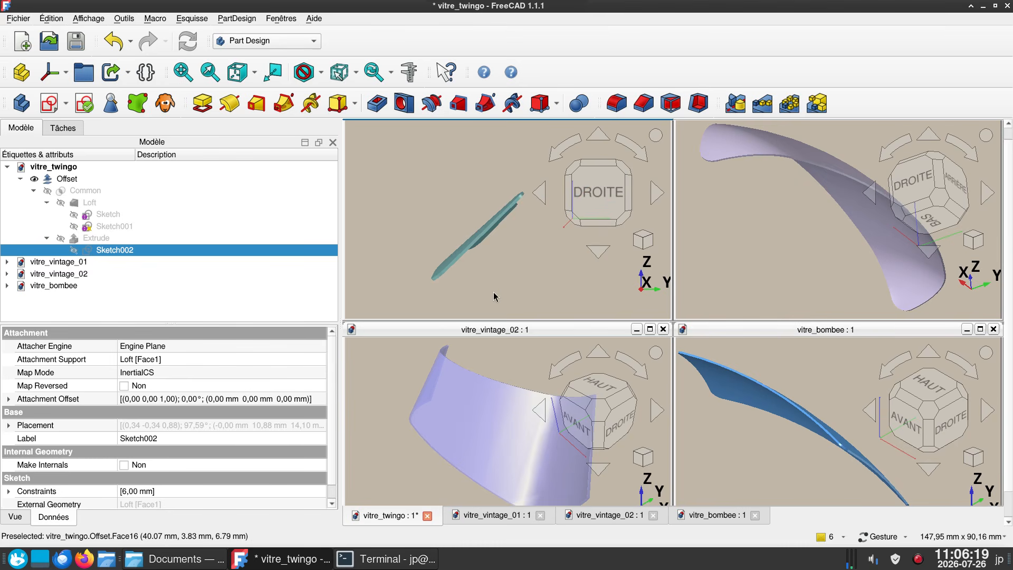
- Inspect the vitre_bombee windshield in the right-side view and the top view
{"action": "left_click", "coordinate": [733, 426]}
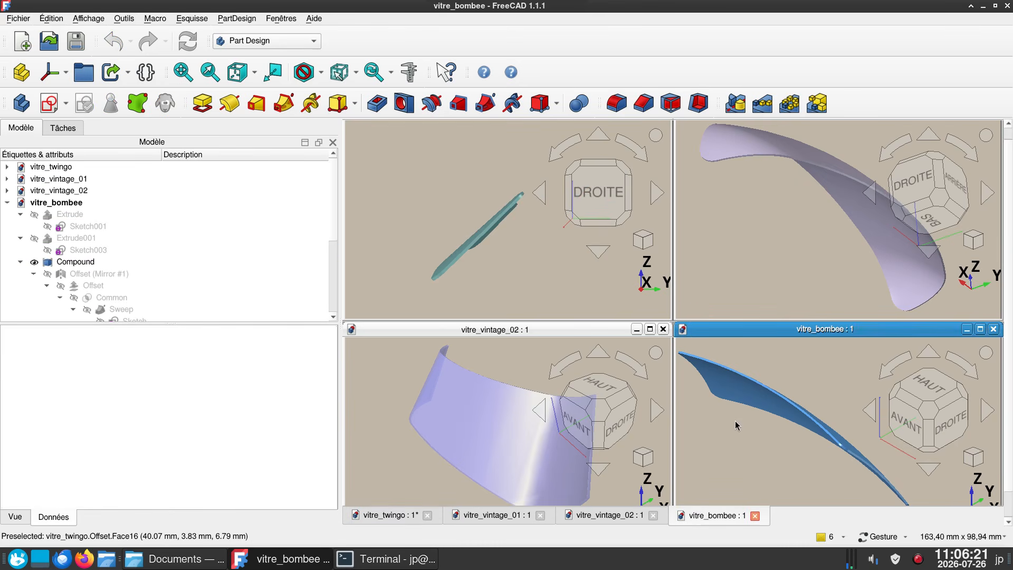
{"action": "key", "text": "3"}
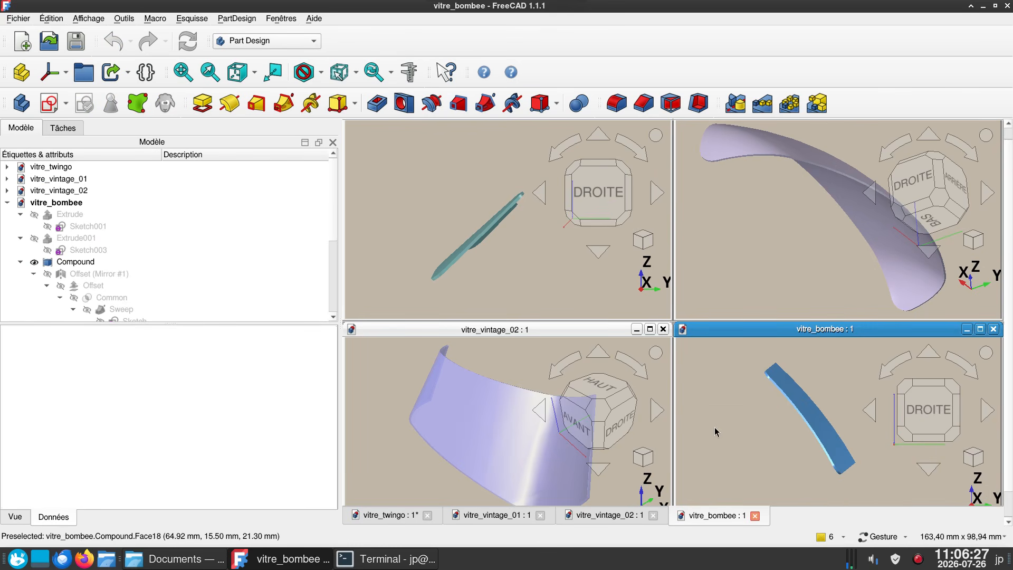
{"action": "key", "text": "2"}
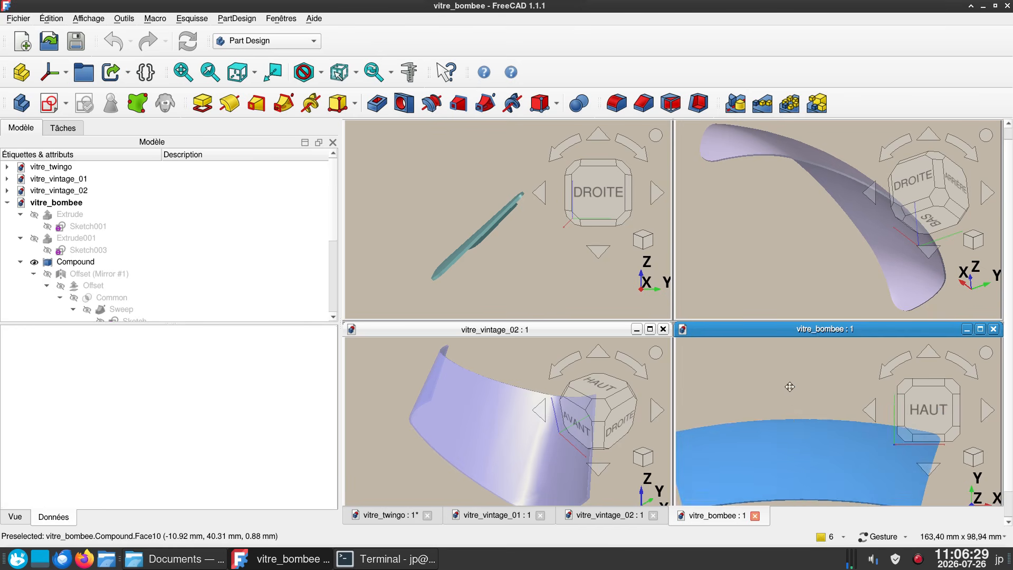
{"action": "scroll", "coordinate": [789, 371], "scroll_direction": "down", "scroll_amount": 2}
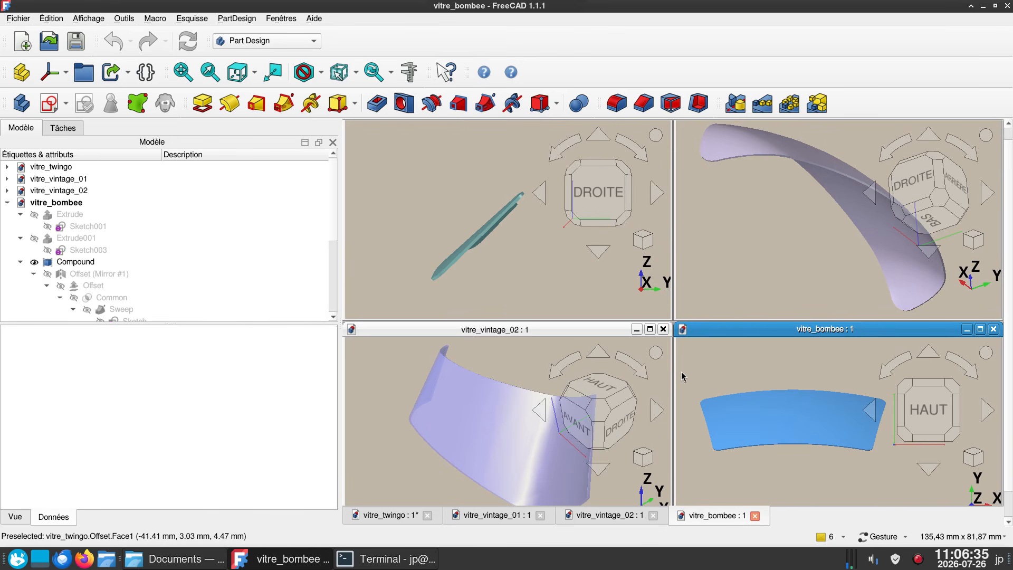
- Examine the curvature of the vitre_vintage_01 windshield from several angles
{"action": "left_click", "coordinate": [786, 244]}
{"action": "left_click_drag", "start_coordinate": [782, 247], "coordinate": [810, 211]}
{"action": "left_click", "coordinate": [939, 197]}
{"action": "right_click_drag", "start_coordinate": [891, 279], "coordinate": [975, 278]}
{"action": "left_click_drag", "start_coordinate": [920, 272], "coordinate": [899, 282]}
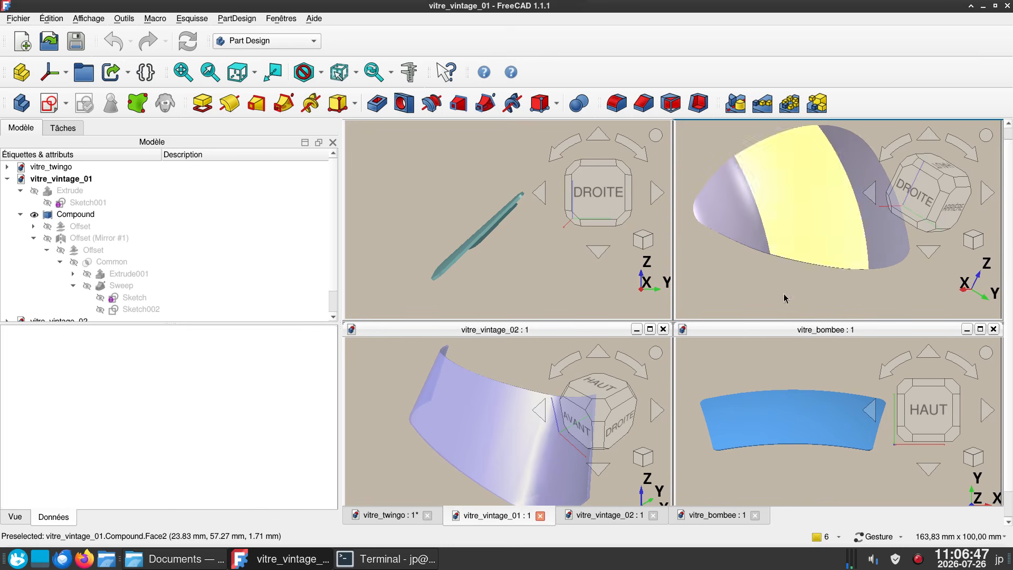
- Inspect the curved profile and side returns of the vitre_vintage_02 windshield from above and at an angle
{"action": "left_click", "coordinate": [536, 441]}
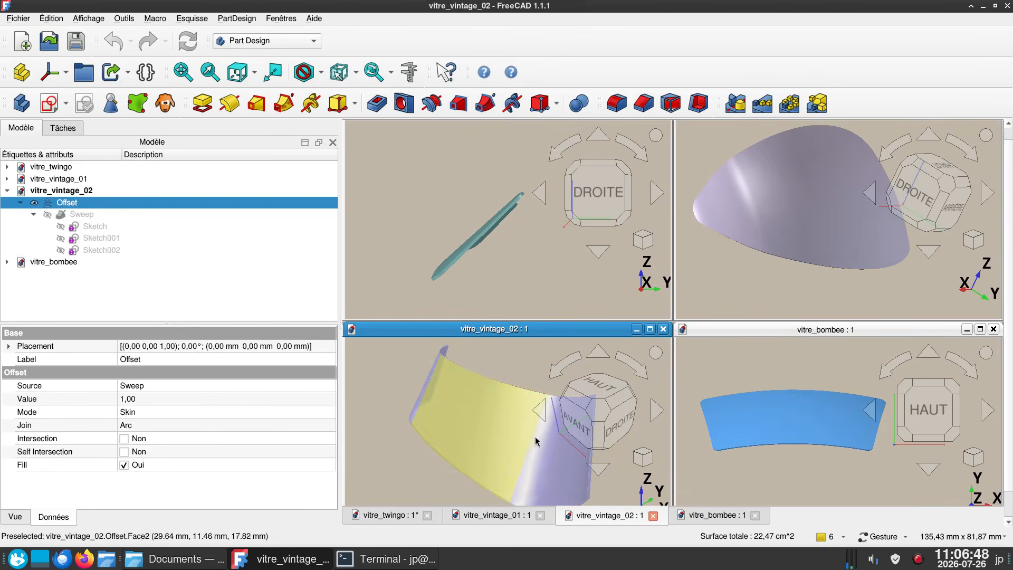
{"action": "left_click", "coordinate": [603, 416]}
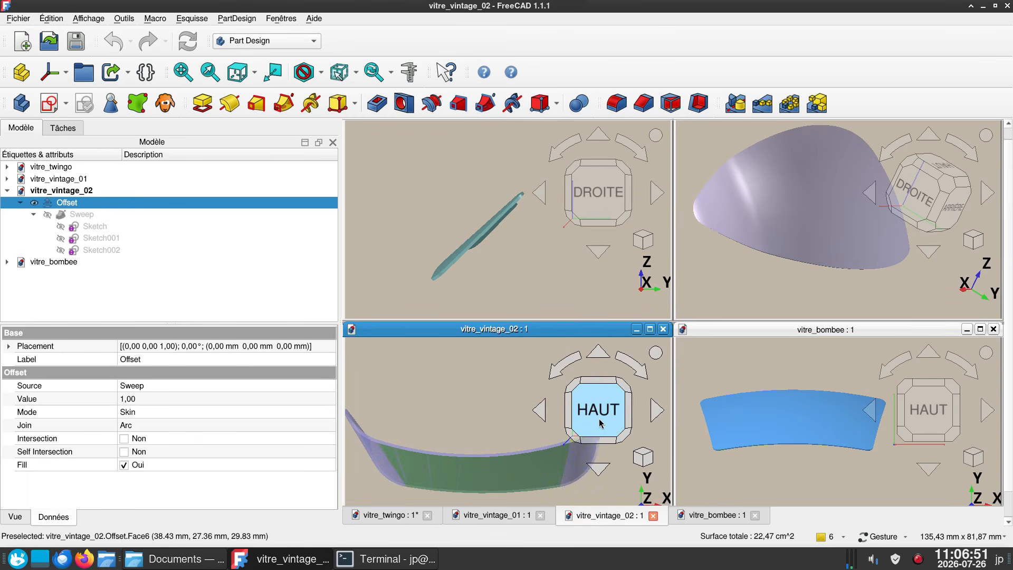
{"action": "left_click", "coordinate": [606, 419]}
{"action": "scroll", "coordinate": [479, 398], "scroll_direction": "up", "scroll_amount": 2}
{"action": "left_click_drag", "start_coordinate": [478, 412], "coordinate": [545, 432]}
{"action": "key", "text": "2"}
{"action": "right_click_drag", "start_coordinate": [544, 444], "coordinate": [800, 465]}
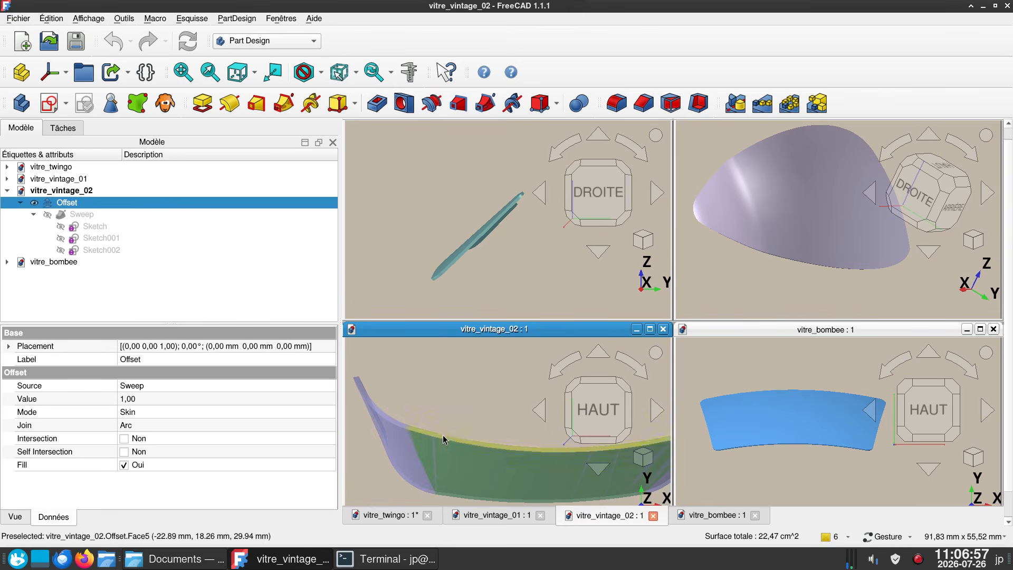
{"action": "left_click_drag", "start_coordinate": [551, 470], "coordinate": [455, 468]}
{"action": "left_click", "coordinate": [456, 469]}
- Return to the vitre_twingo model and examine its windshield in perspective, top and right-side views
{"action": "left_click", "coordinate": [511, 280]}
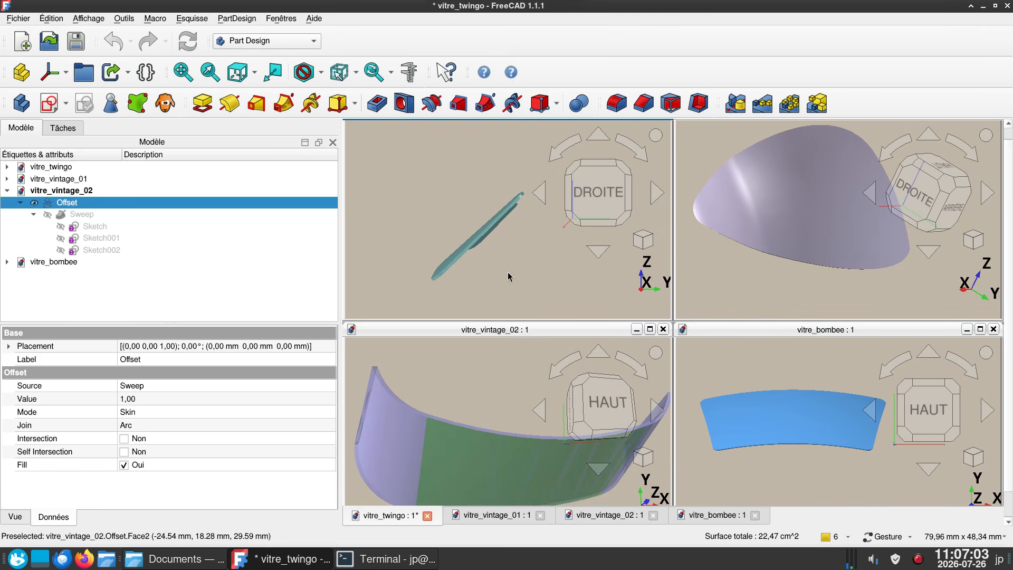
{"action": "left_click_drag", "start_coordinate": [515, 266], "coordinate": [574, 278]}
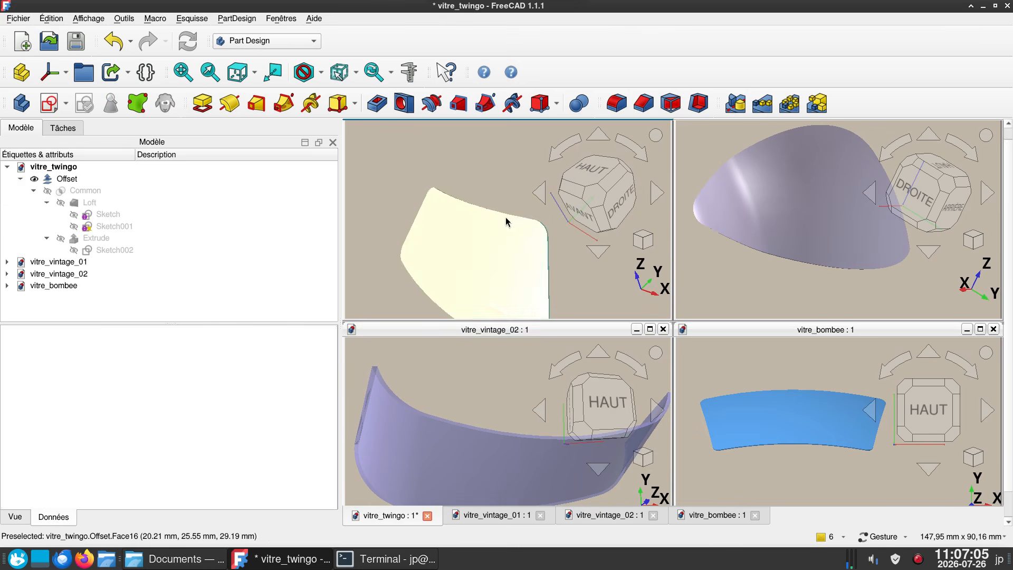
{"action": "right_click_drag", "start_coordinate": [492, 184], "coordinate": [497, 145]}
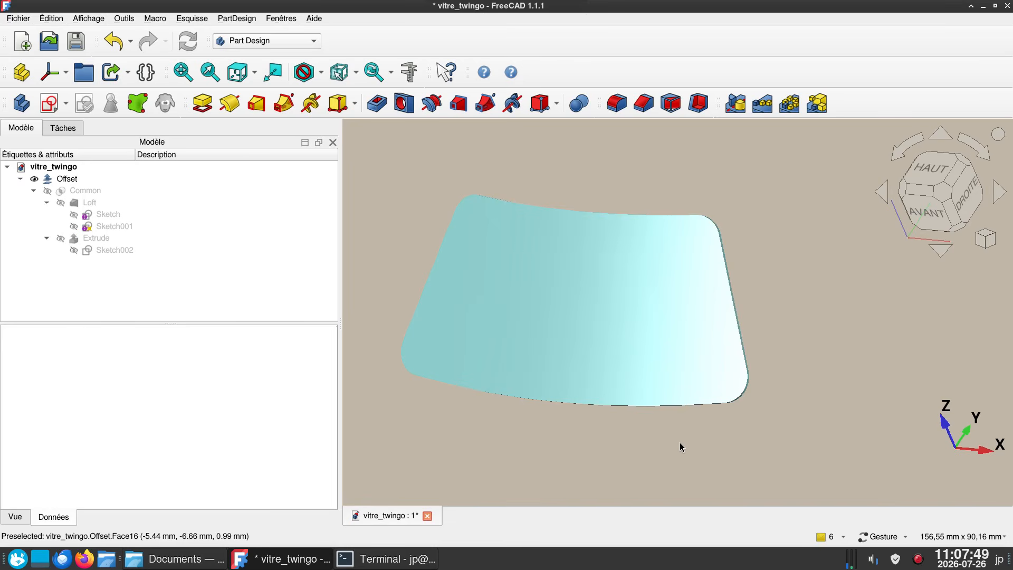
{"action": "key", "text": "2"}
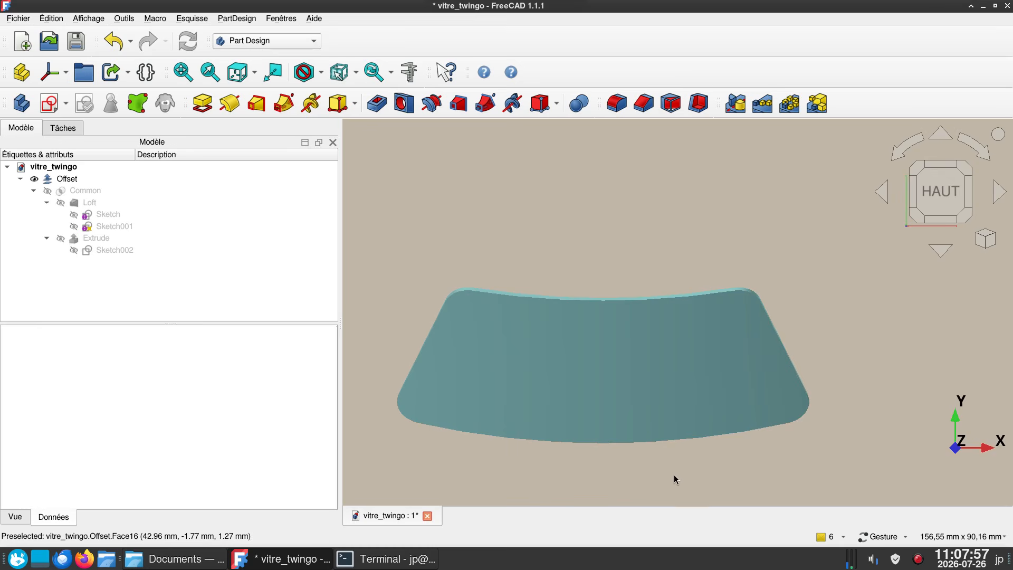
{"action": "key", "text": "3"}
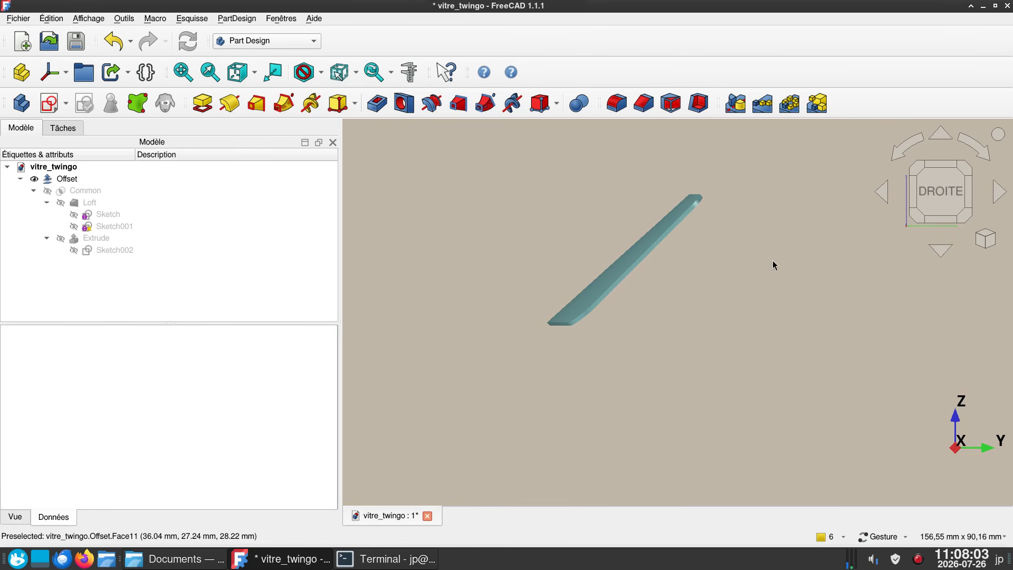
{"action": "left_click_drag", "start_coordinate": [686, 318], "coordinate": [766, 317]}
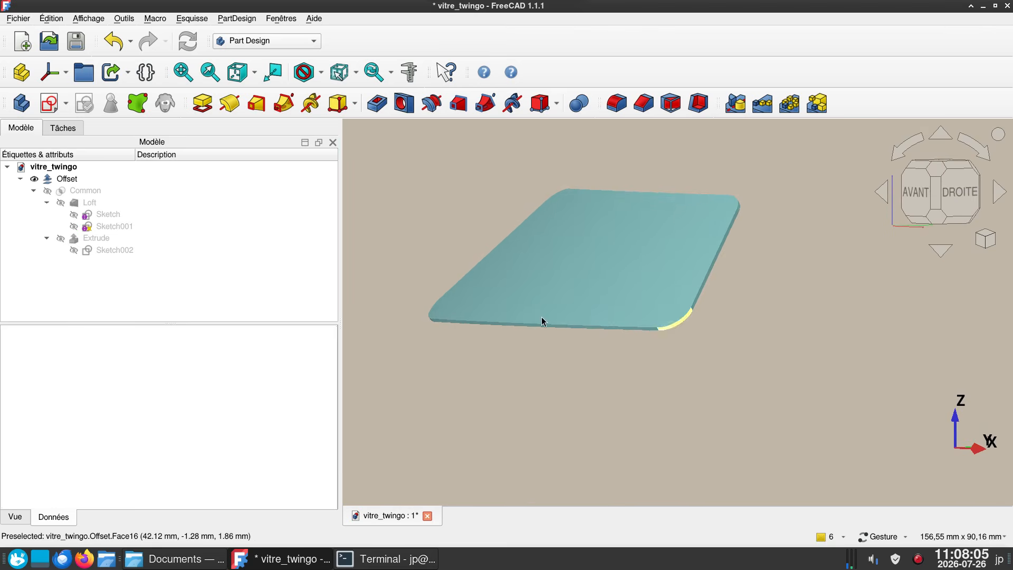
- Hide the Offset solid of vitre_twingo and show its two arc sketches, Sketch and Sketch001
{"action": "left_click", "coordinate": [103, 214]}
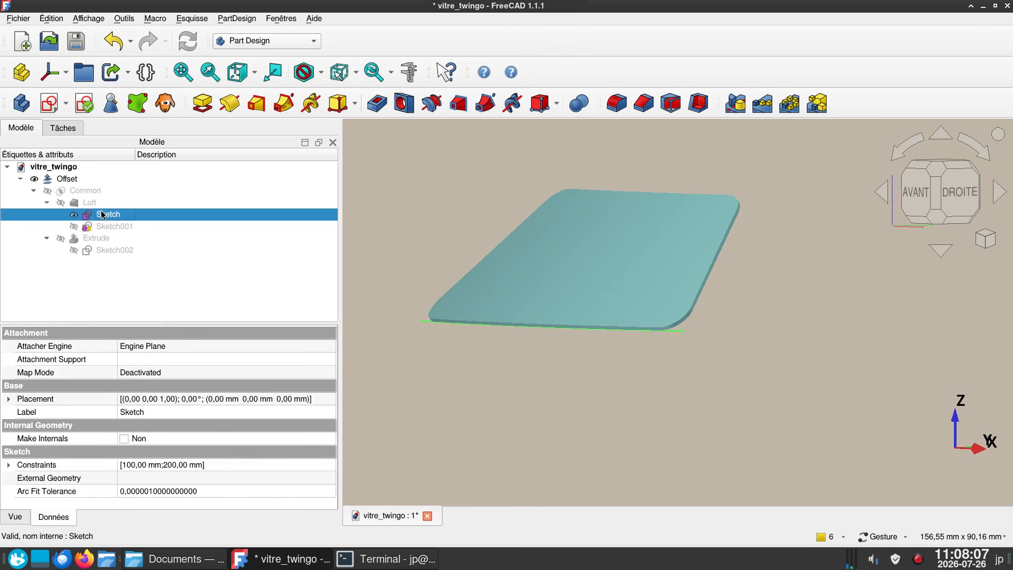
{"action": "left_click", "coordinate": [690, 283]}
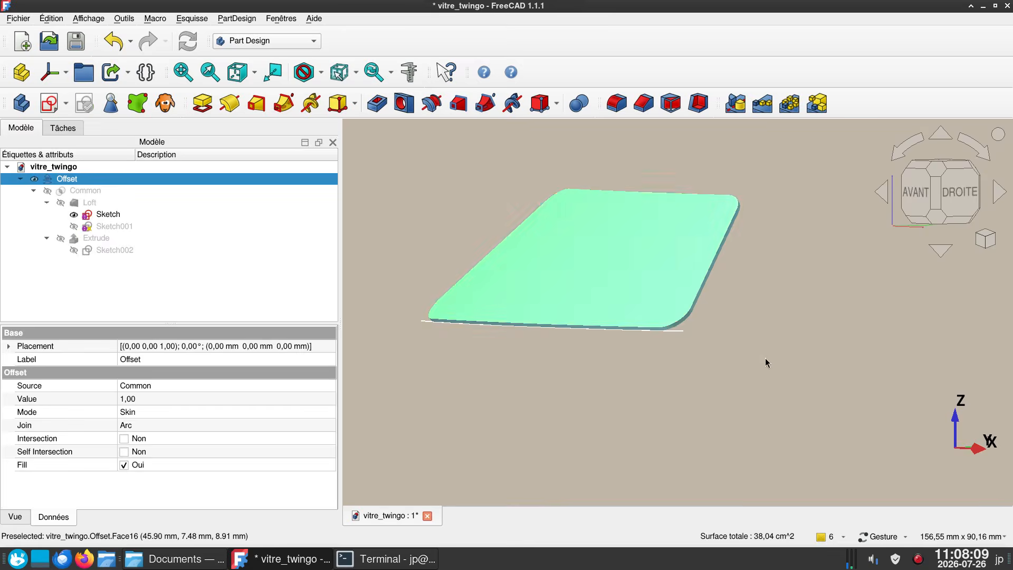
{"action": "left_click_drag", "start_coordinate": [764, 362], "coordinate": [532, 349]}
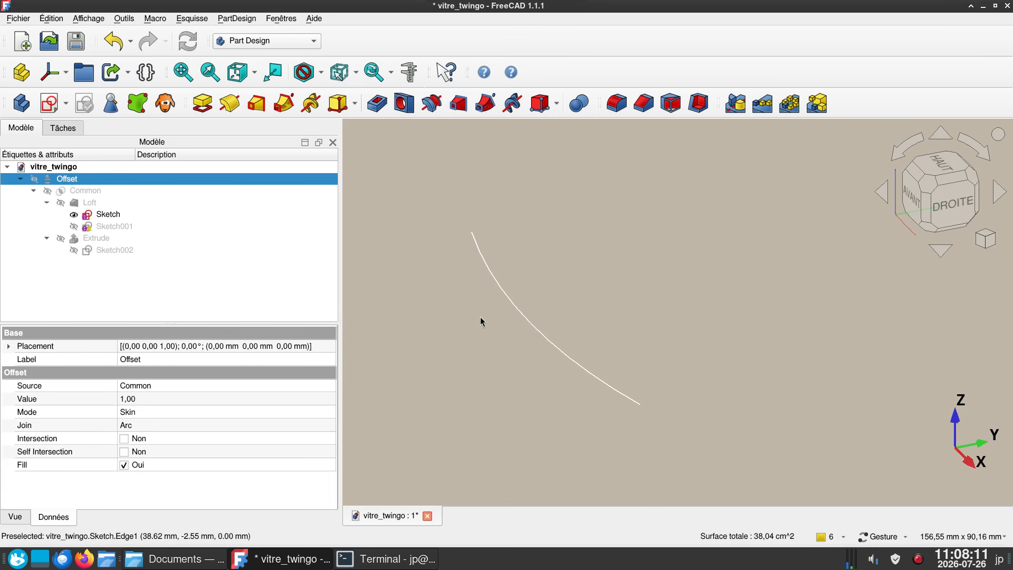
{"action": "left_click", "coordinate": [95, 227]}
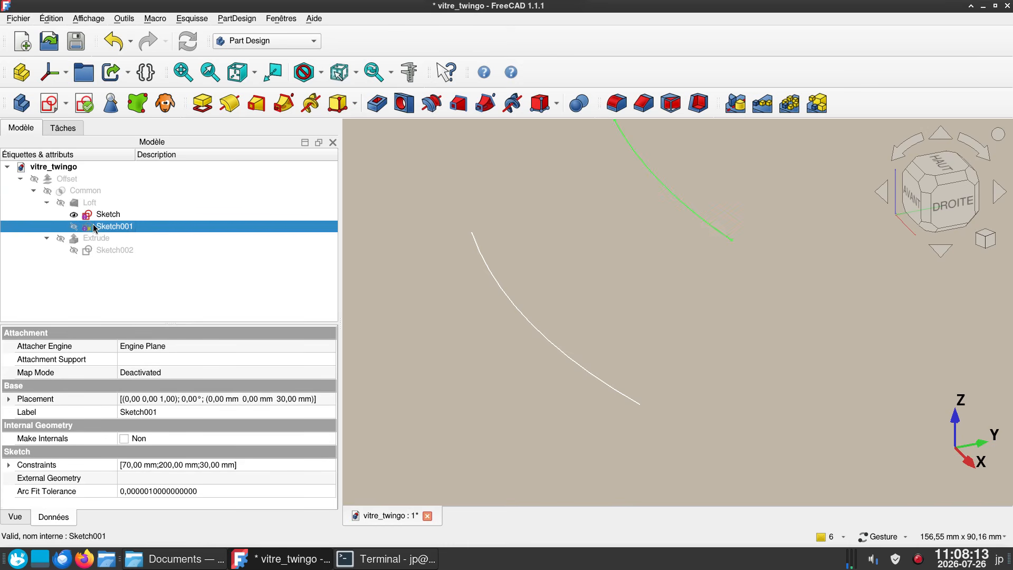
{"action": "left_click", "coordinate": [613, 279]}
{"action": "right_click_drag", "start_coordinate": [682, 326], "coordinate": [665, 391]}
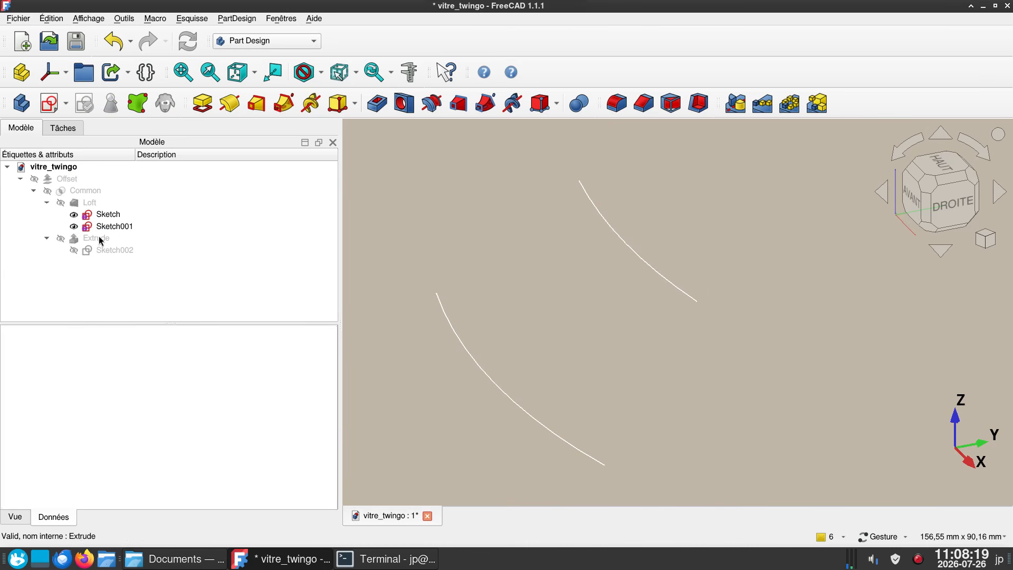
- Show the Loft surface spanning the two arc sketches
{"action": "left_click", "coordinate": [95, 204]}
{"action": "key", "text": "space"}
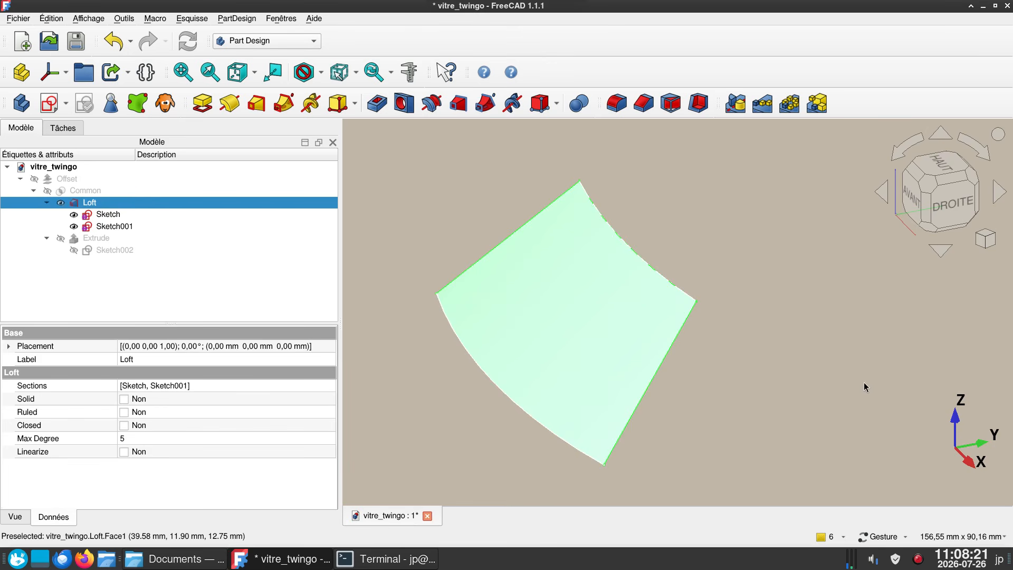
{"action": "mouse_move", "coordinate": [864, 386]}
{"action": "left_mouse_down"}
{"action": "mouse_move", "coordinate": [841, 360]}
{"action": "mouse_move", "coordinate": [862, 374]}
{"action": "left_mouse_up"}
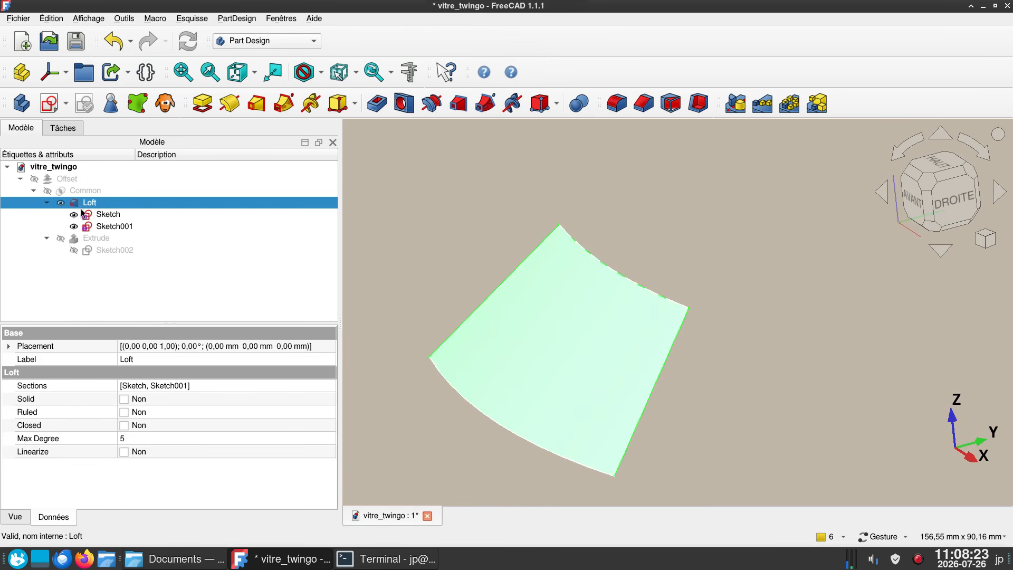
- Show the outline Sketch002 and its Extrude solid, and inspect how the solid crosses the loft surface
{"action": "left_click", "coordinate": [100, 250]}
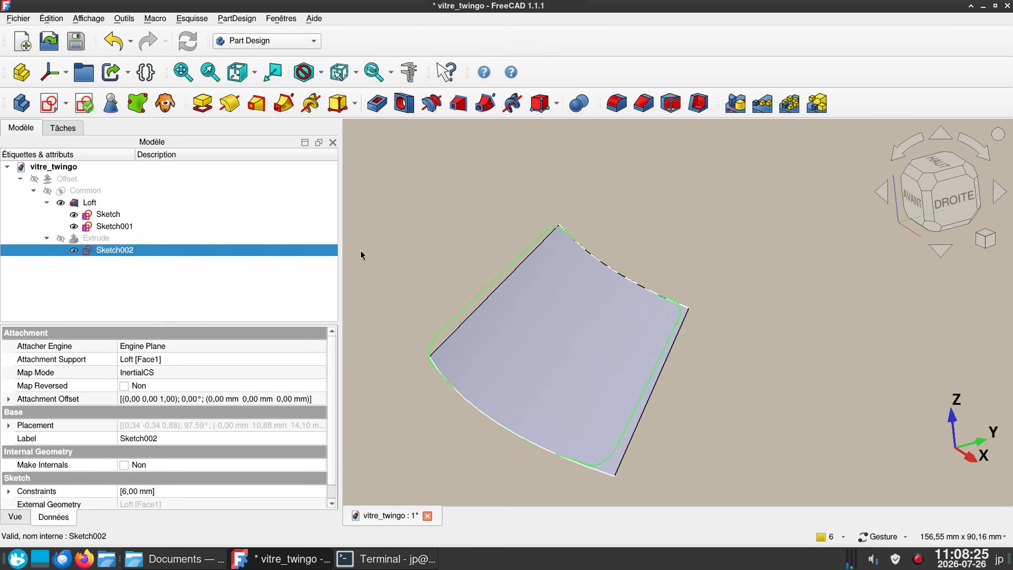
{"action": "left_click", "coordinate": [112, 238]}
{"action": "key", "text": "space"}
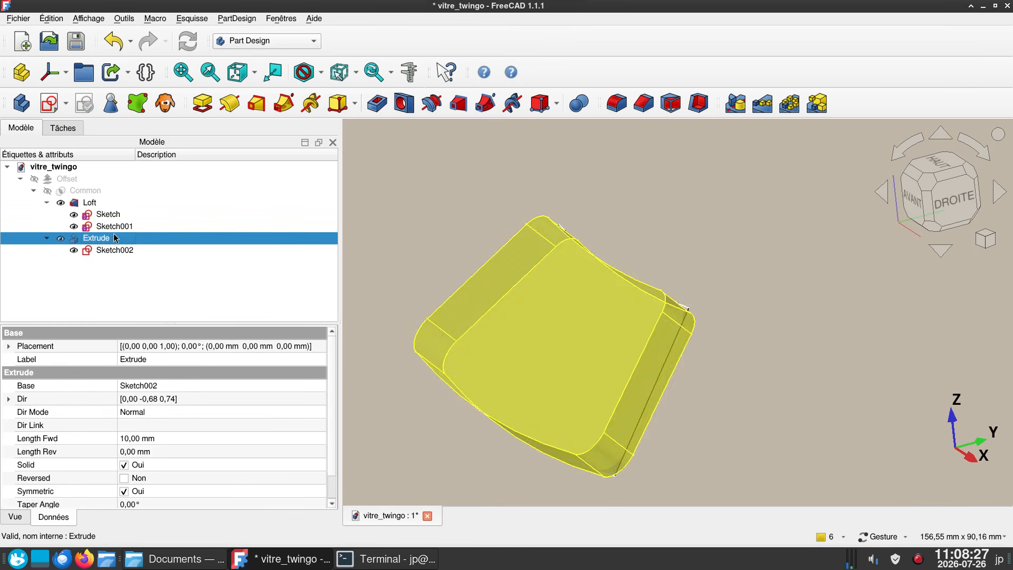
{"action": "left_click_drag", "start_coordinate": [784, 387], "coordinate": [820, 373]}
{"action": "right_click_drag", "start_coordinate": [502, 236], "coordinate": [520, 198]}
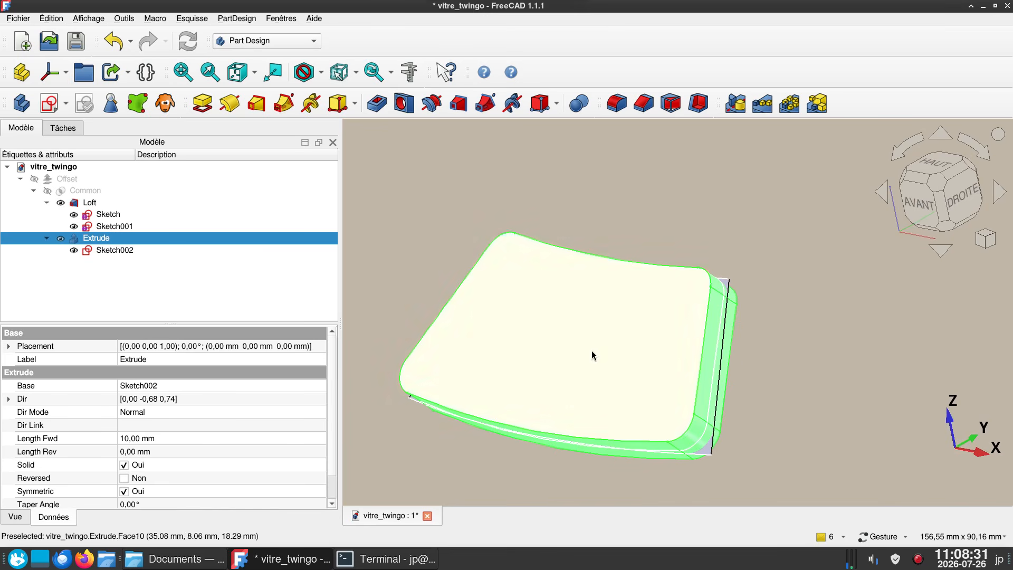
- Show the Common intersection result and hide the Loft, Sketch001 and Extrude objects
{"action": "left_click", "coordinate": [85, 194]}
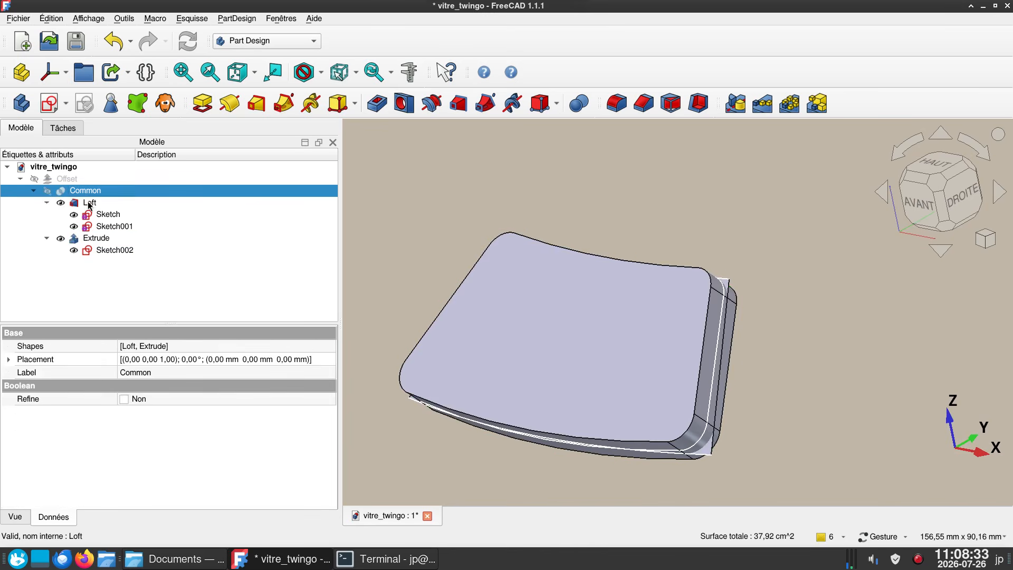
{"action": "key", "text": "space"}
{"action": "left_click", "coordinate": [87, 202]}
{"action": "key", "text": "space"}
{"action": "left_click", "coordinate": [105, 227]}
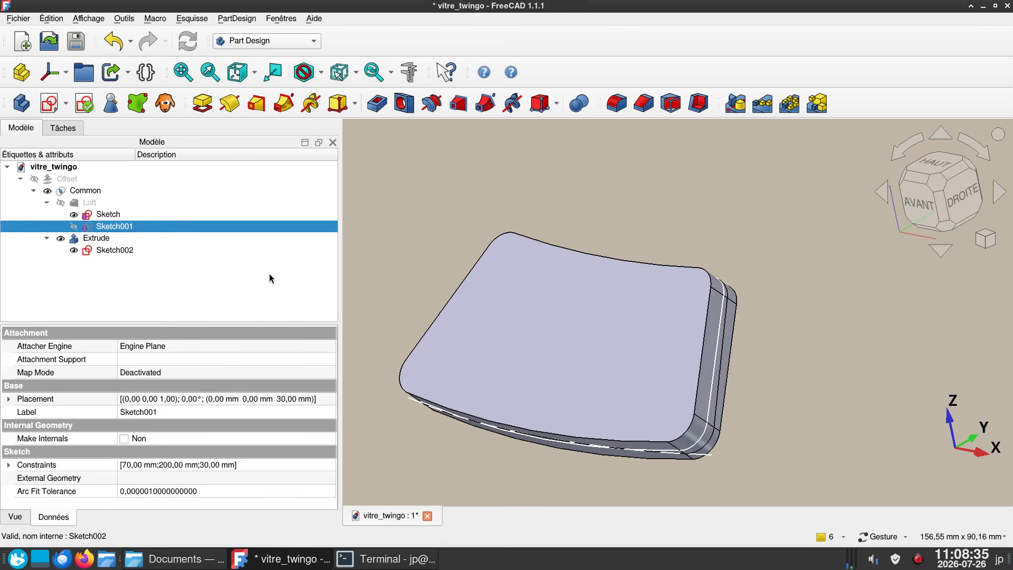
{"action": "left_click", "coordinate": [116, 240]}
{"action": "key", "text": "space"}
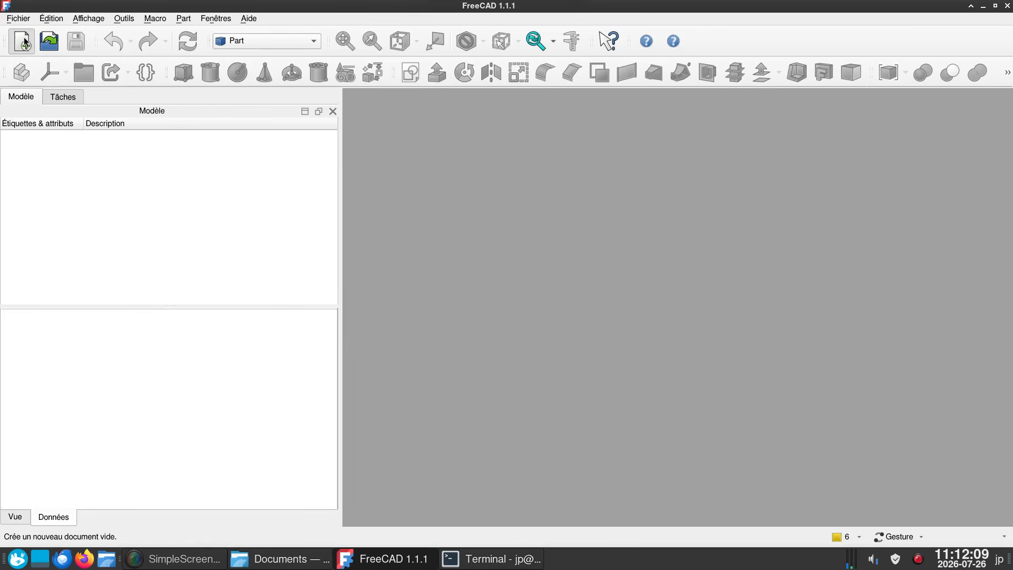
- Create a new document and start a sketch on the XY plane with 0 mm offset in the Part workbench
{"action": "left_click", "coordinate": [24, 41]}
{"action": "left_click", "coordinate": [276, 41]}
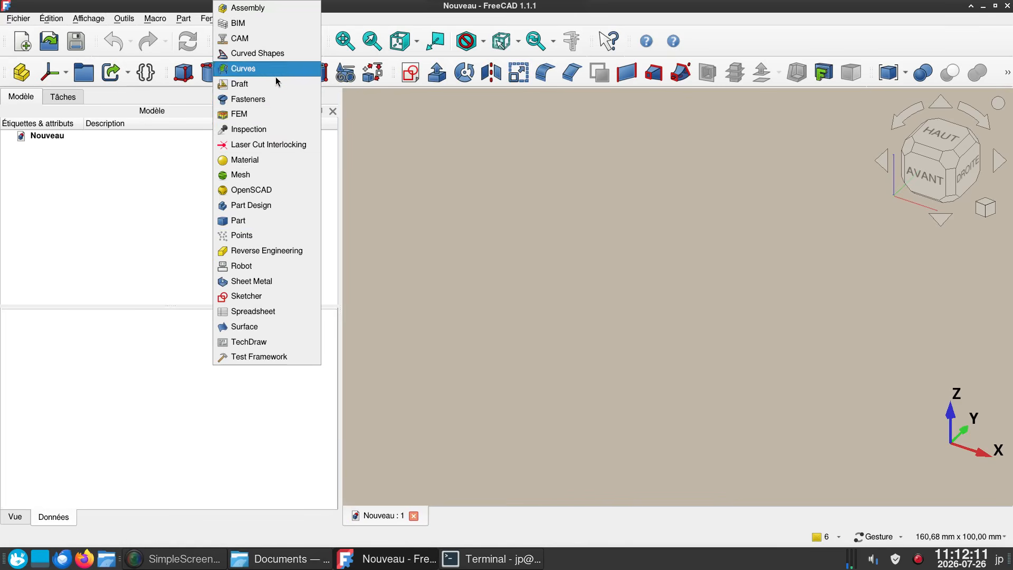
{"action": "left_click", "coordinate": [272, 220]}
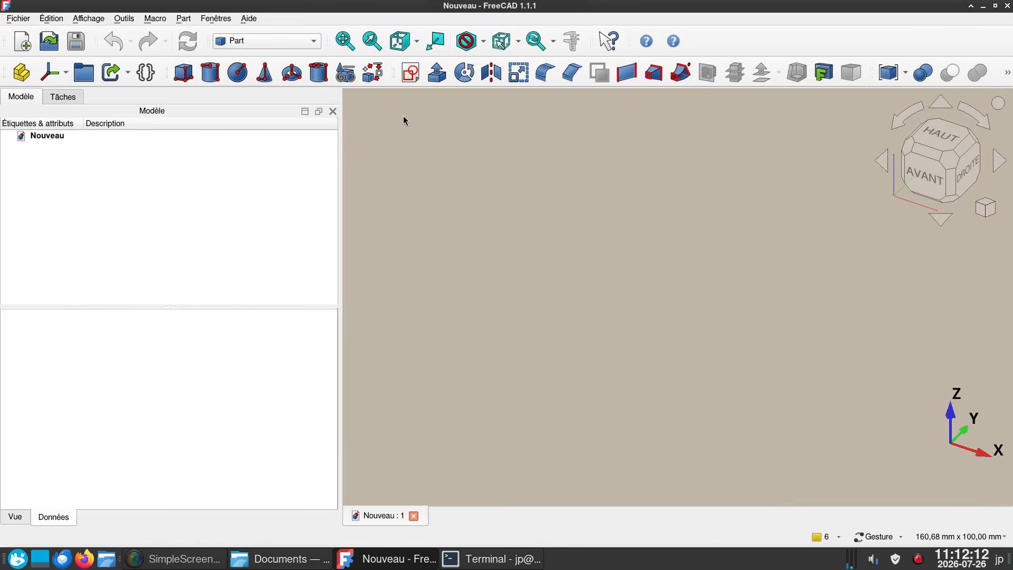
{"action": "left_click", "coordinate": [408, 78]}
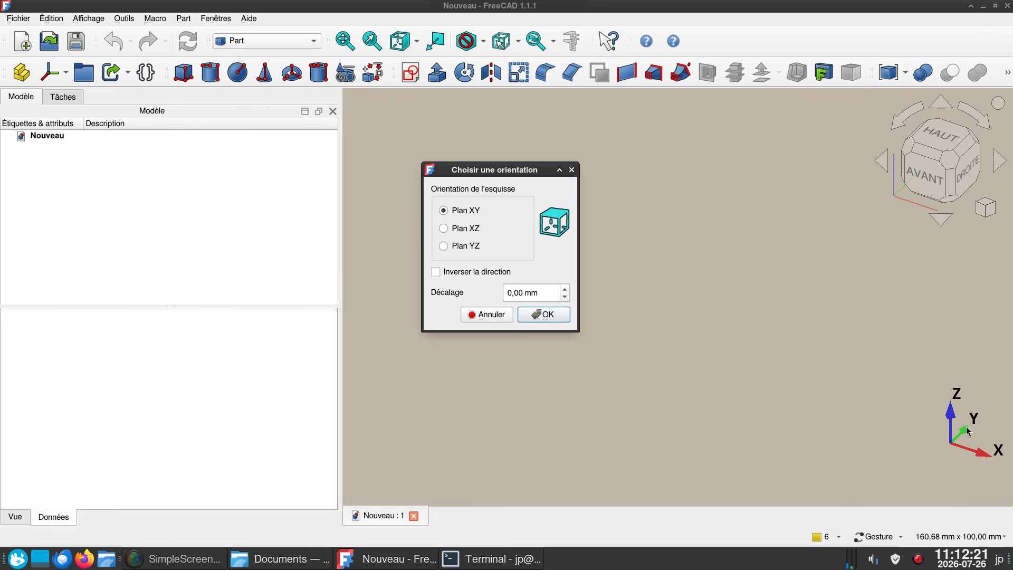
{"action": "left_click", "coordinate": [534, 320]}
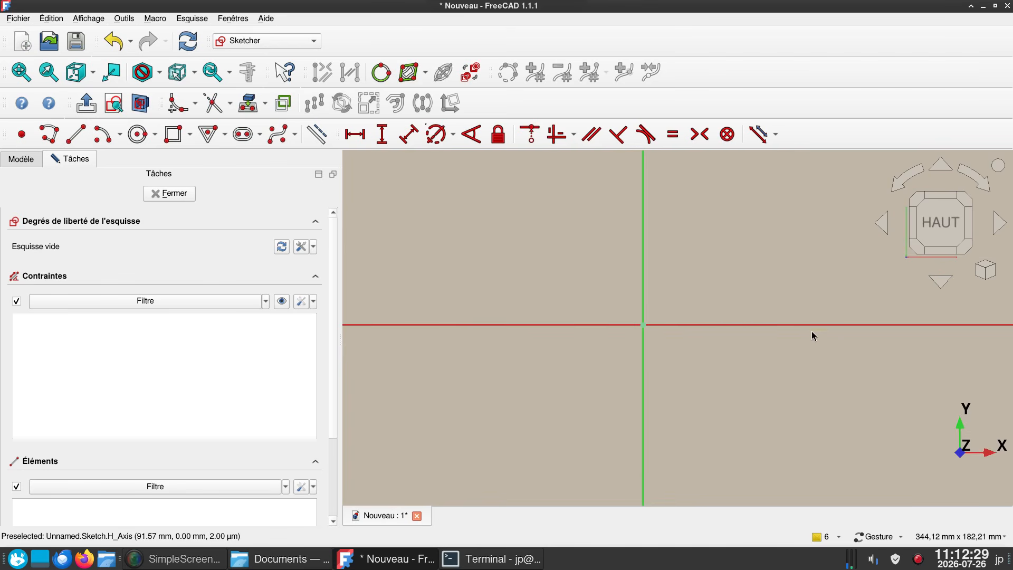
- Draw a centre-based arc centred on the vertical axis above the origin, with both endpoints on the horizontal axis about 309 mm apart
{"action": "right_click_drag", "start_coordinate": [538, 235], "coordinate": [542, 268]}
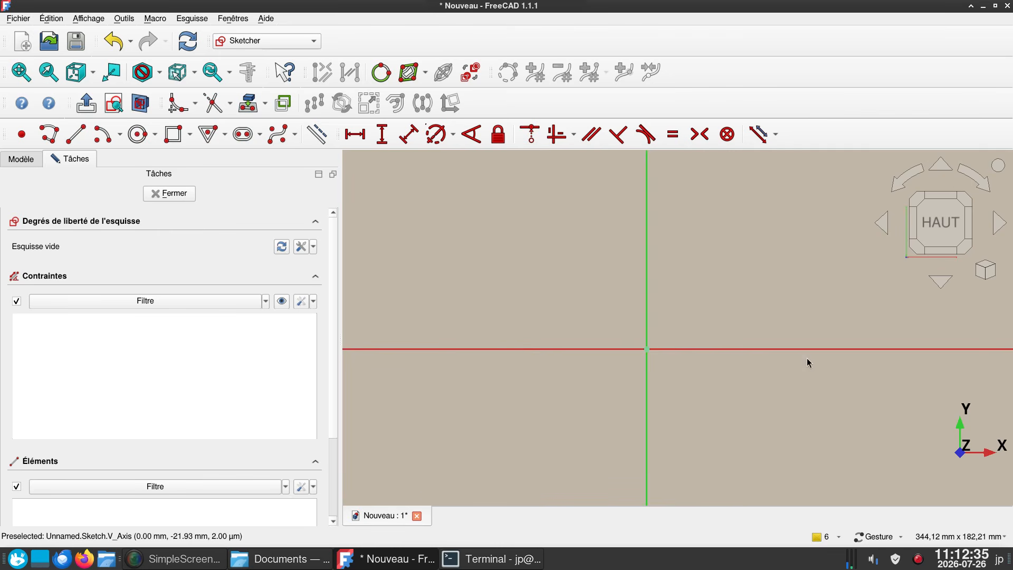
{"action": "left_click", "coordinate": [100, 138]}
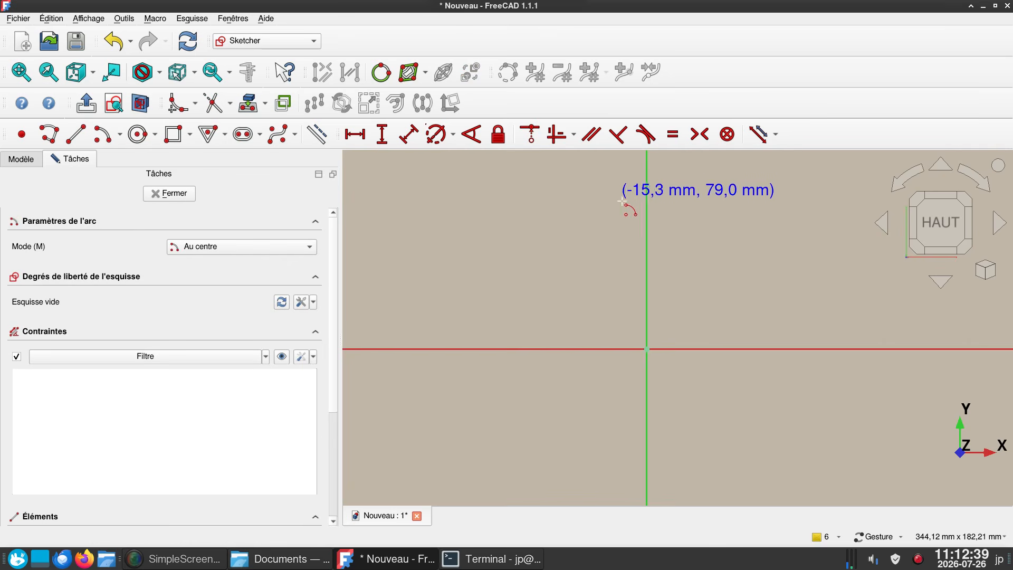
{"action": "scroll", "coordinate": [694, 217], "scroll_direction": "down", "scroll_amount": 4}
{"action": "right_click_drag", "start_coordinate": [689, 262], "coordinate": [673, 297]}
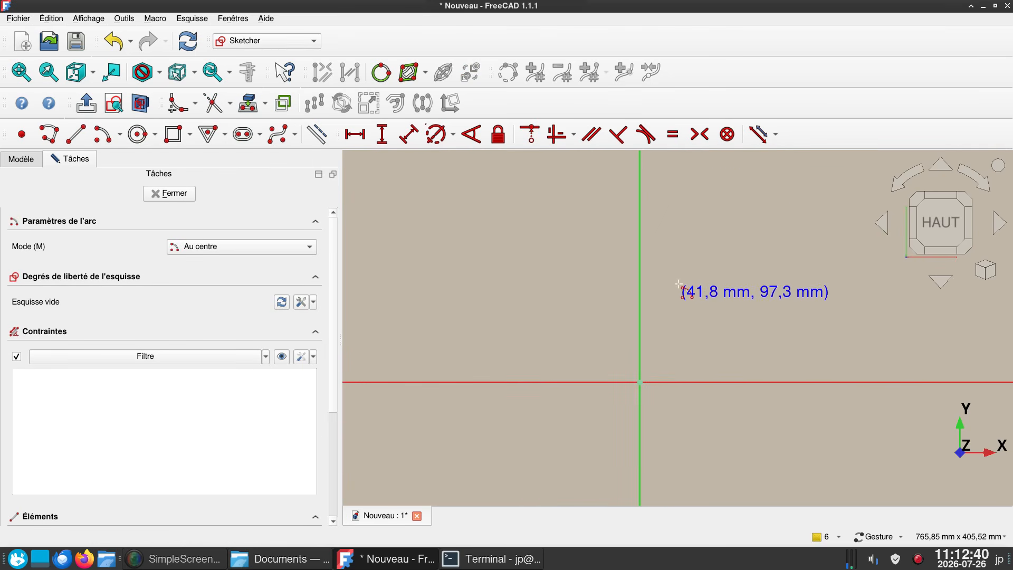
{"action": "left_click", "coordinate": [640, 186]}
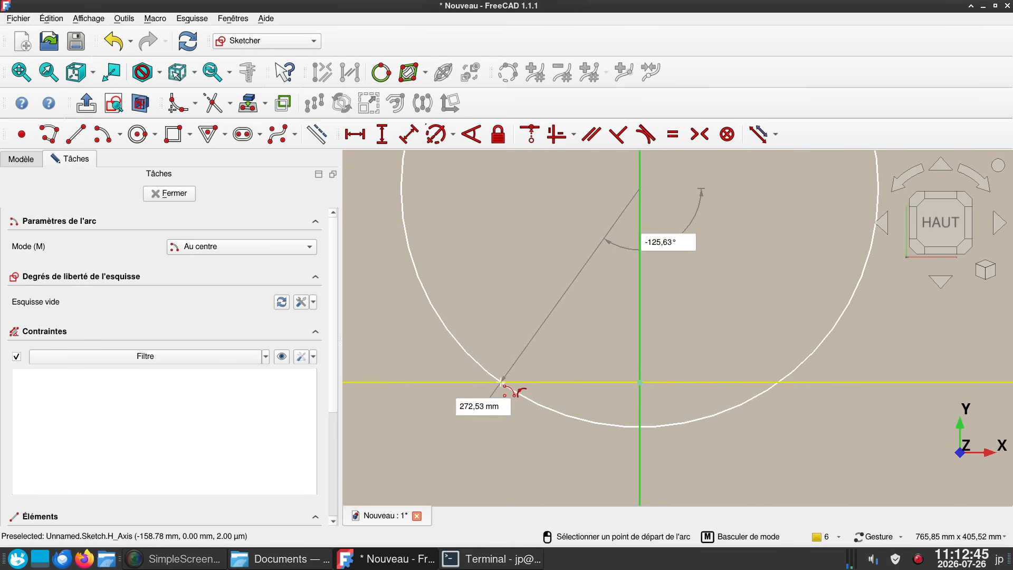
{"action": "left_click", "coordinate": [501, 382]}
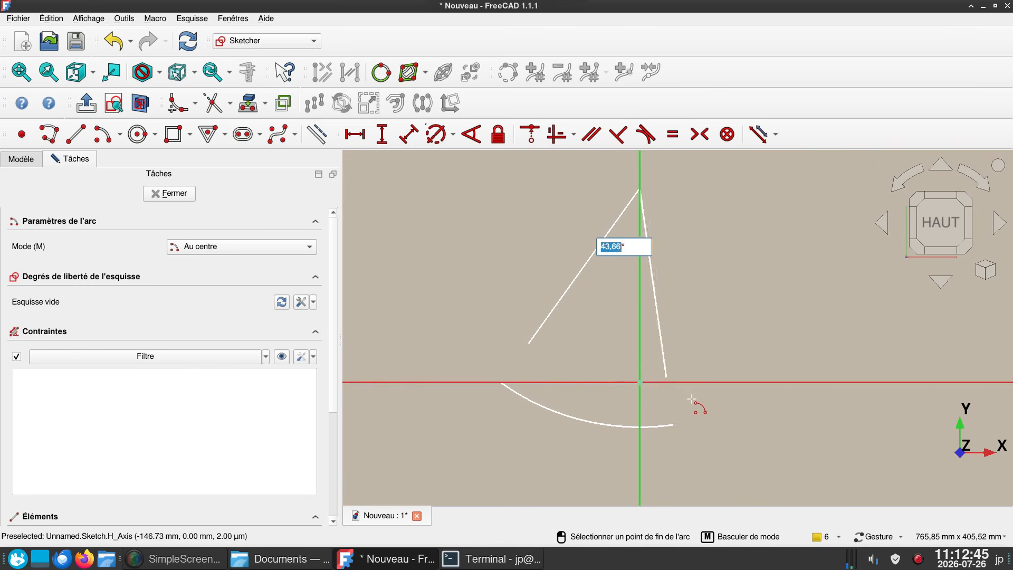
{"action": "left_click", "coordinate": [773, 381]}
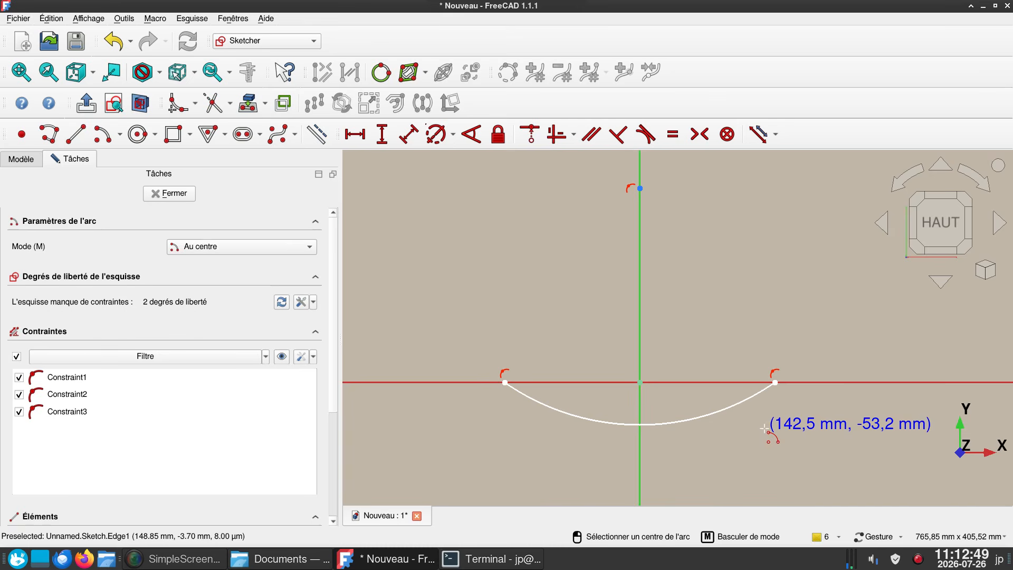
{"action": "key", "text": "Escape"}
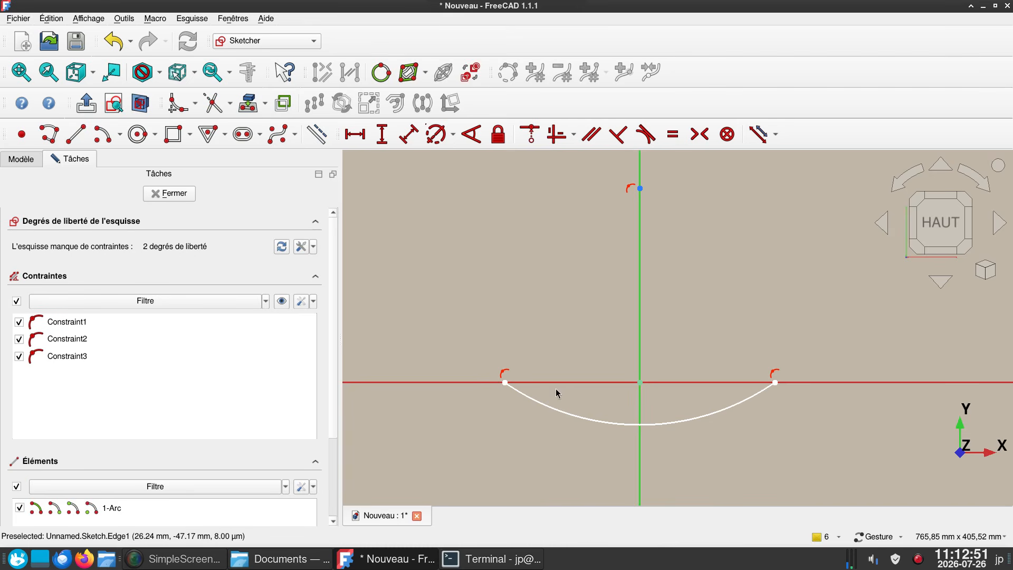
- Constrain the horizontal distance between the arc's two endpoints to 100 mm
{"action": "left_click", "coordinate": [505, 382]}
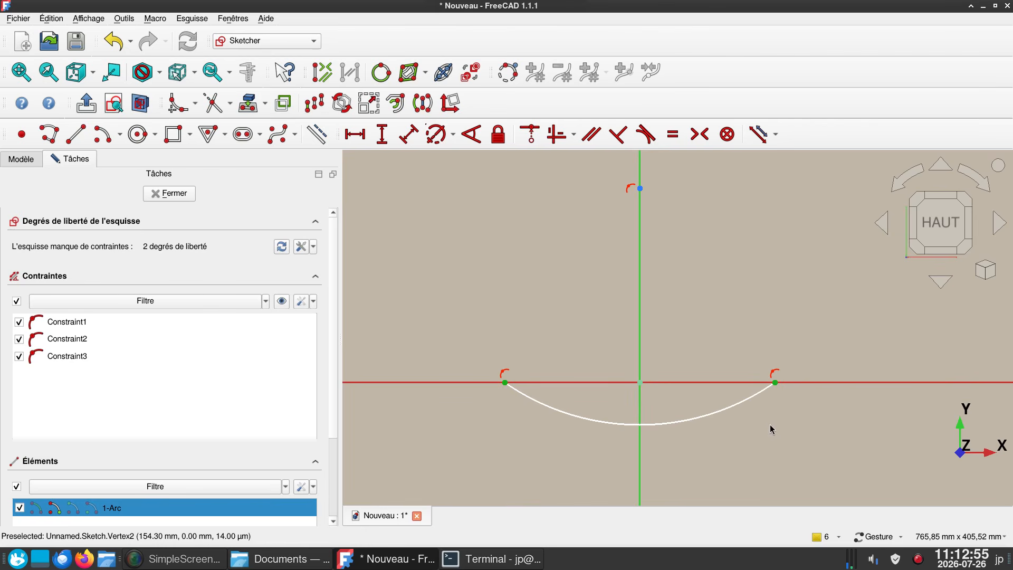
{"action": "type", "text": "l"}
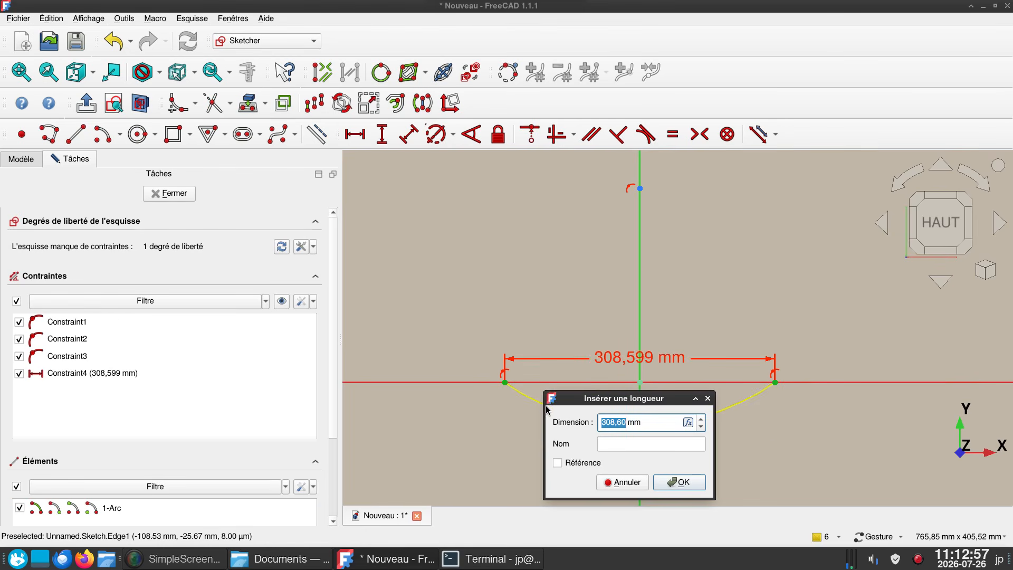
{"action": "type", "text": "100"}
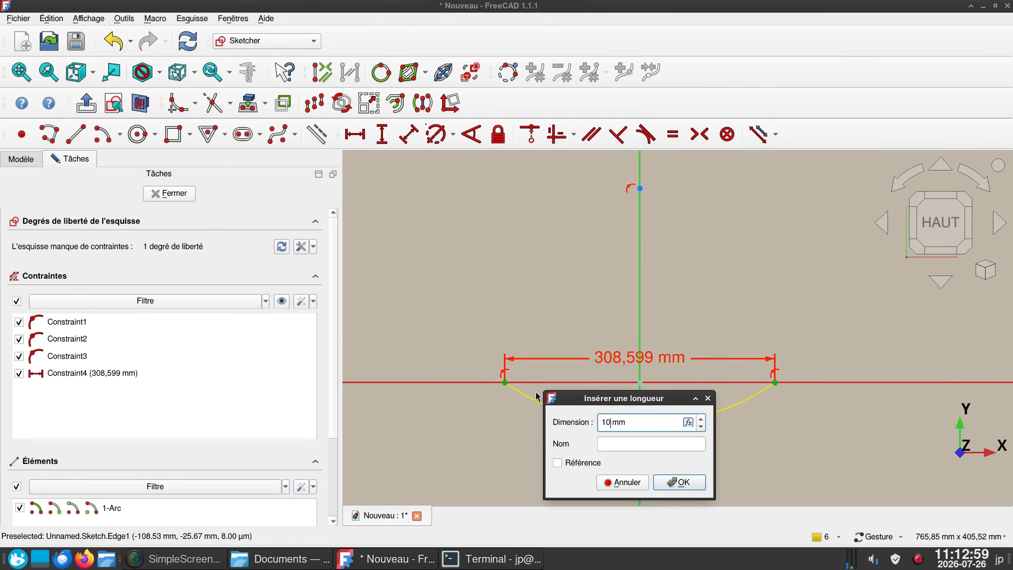
{"action": "key", "text": "Return"}
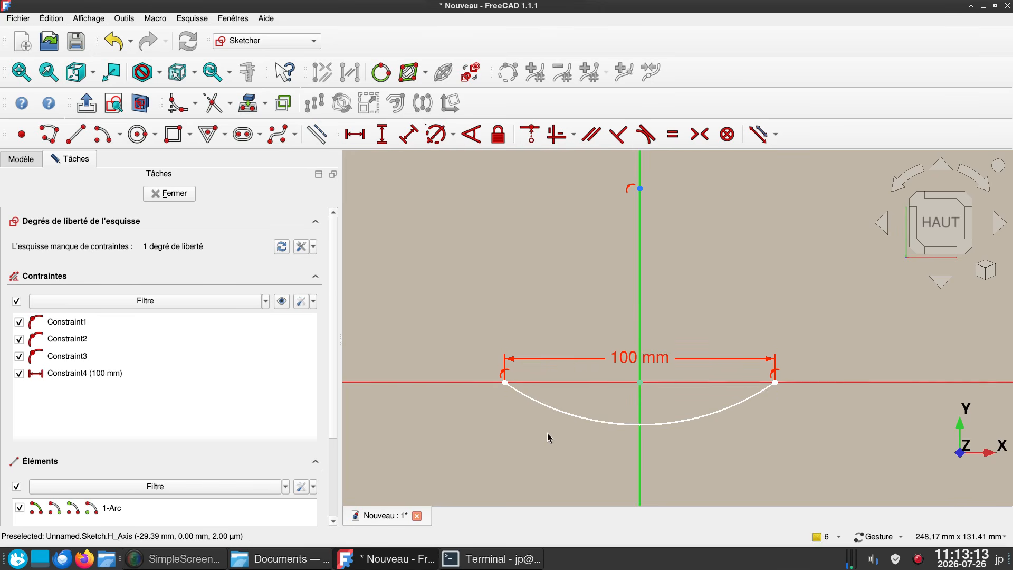
- Constrain the arc's radius to 200 mm and close the sketch
{"action": "left_click", "coordinate": [570, 414]}
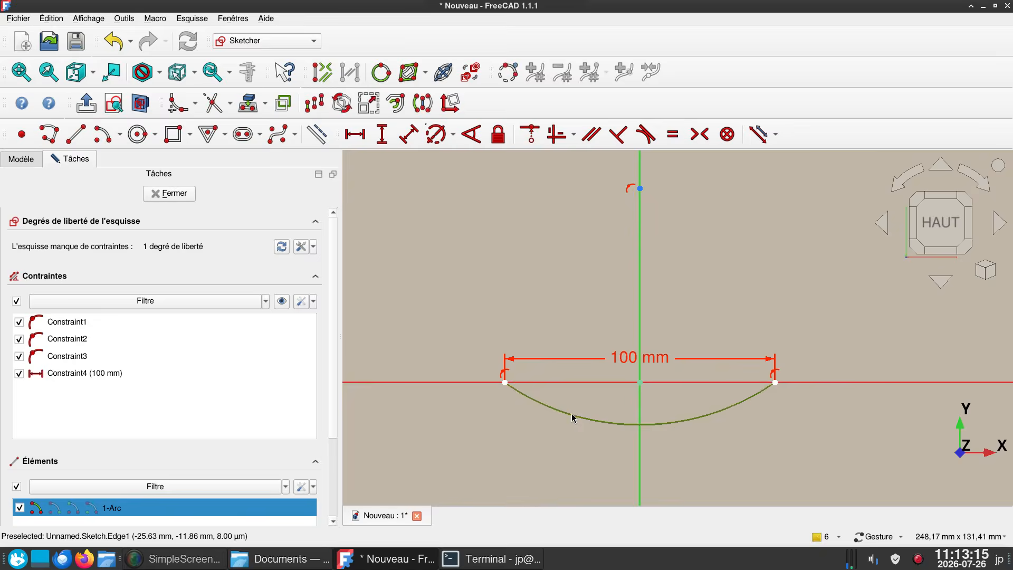
{"action": "key", "text": "k"}
{"action": "key", "text": "r"}
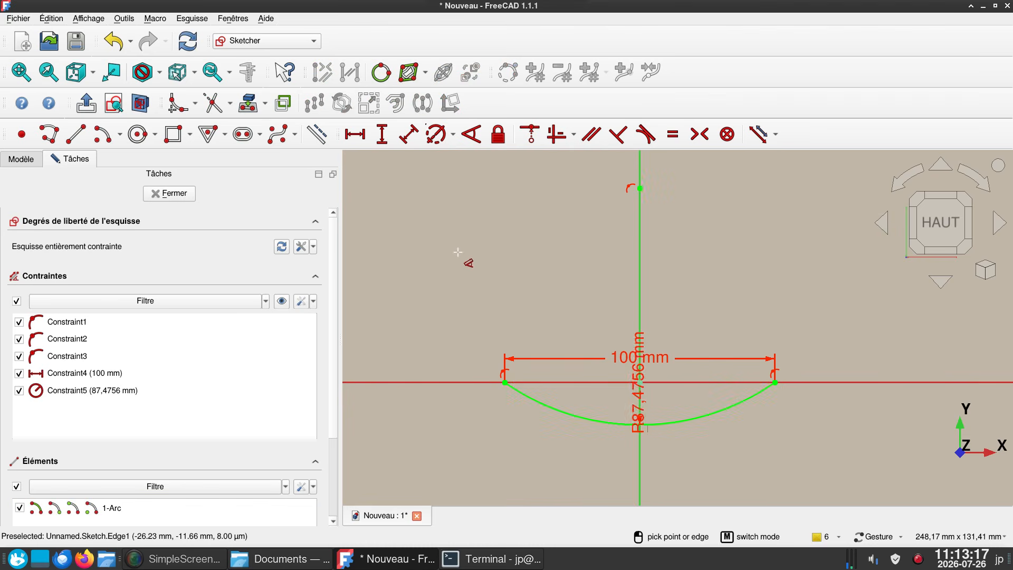
{"action": "left_click", "coordinate": [552, 260]}
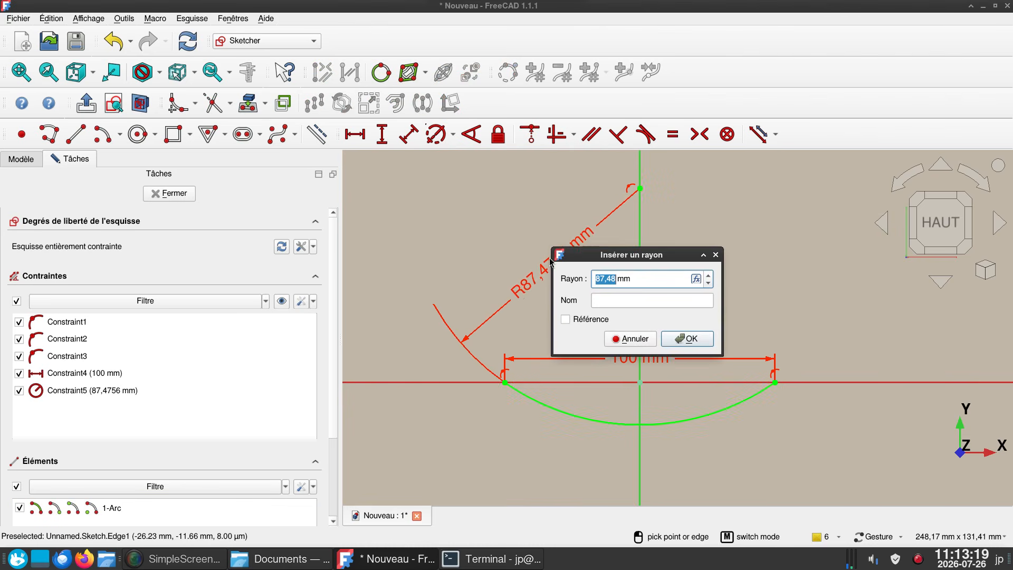
{"action": "type", "text": "1"}
{"action": "key", "text": "BackSpace"}
{"action": "type", "text": "200"}
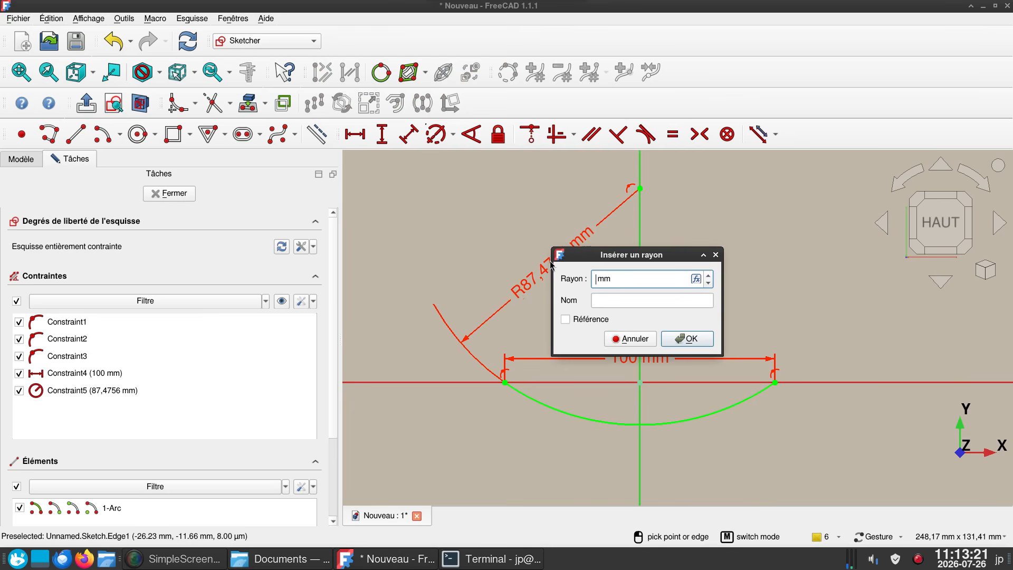
{"action": "key", "text": "Return"}
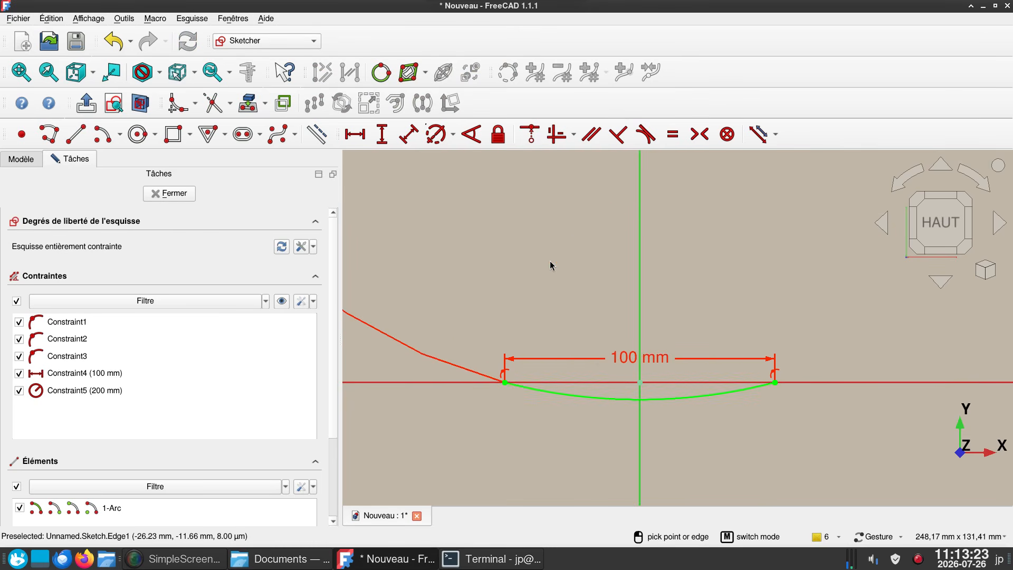
{"action": "scroll", "coordinate": [619, 276], "scroll_direction": "down", "scroll_amount": 2}
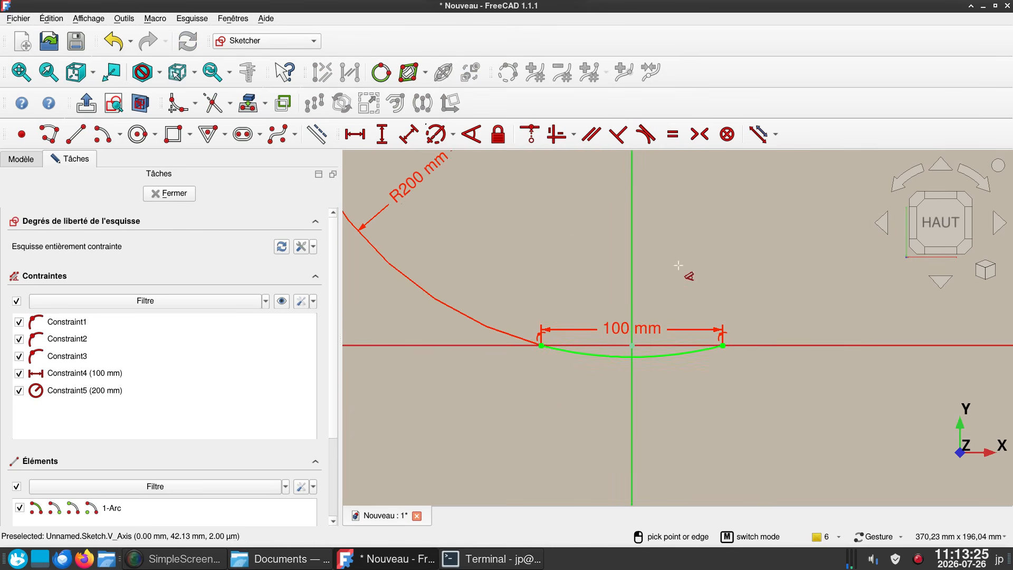
{"action": "right_click_drag", "start_coordinate": [678, 267], "coordinate": [690, 309]}
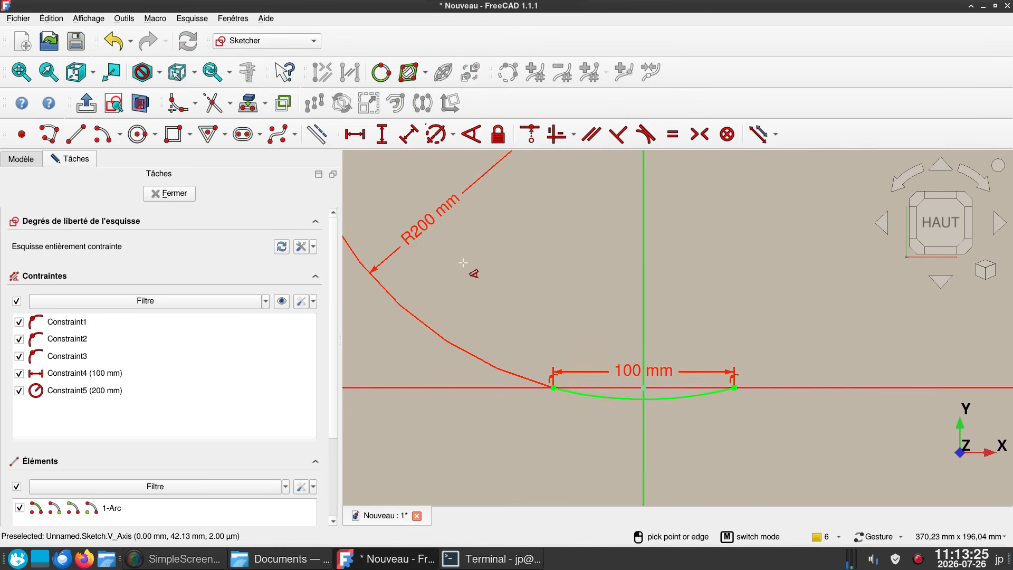
{"action": "left_click", "coordinate": [182, 199]}
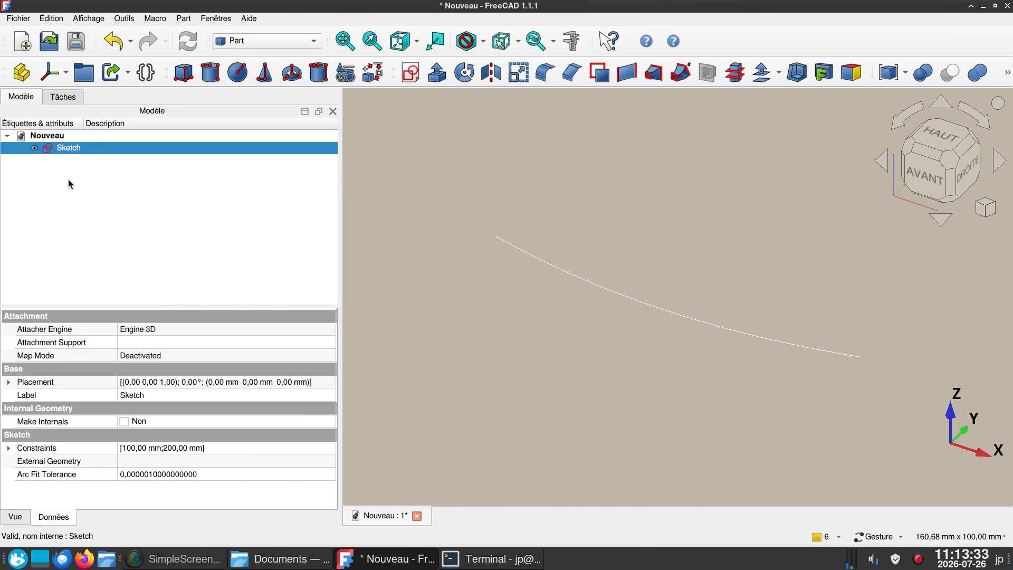
- Duplicate the arc sketch and open the copy, Sketch001, for editing
{"action": "key", "text": "ctrl+v"}
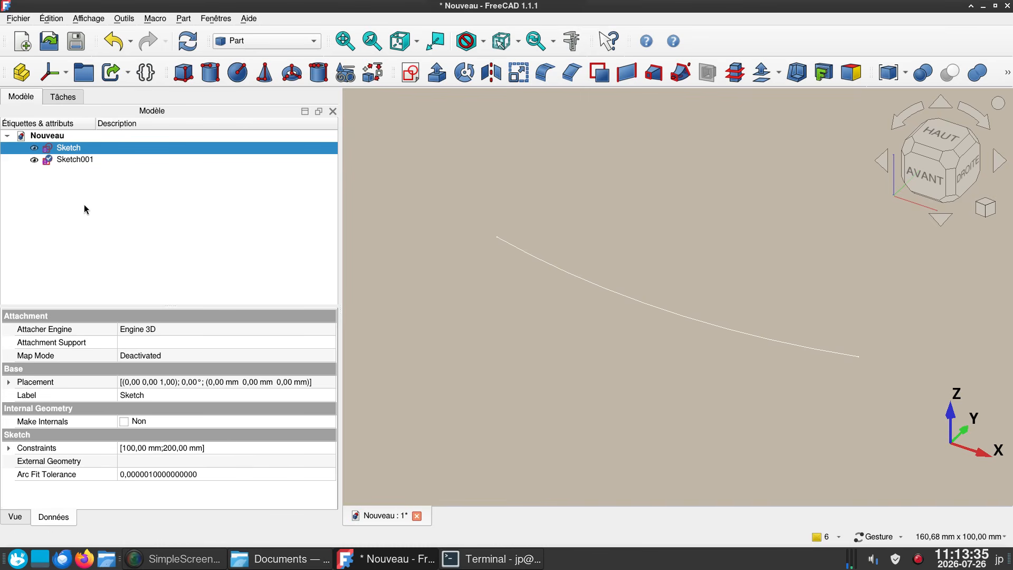
{"action": "left_click", "coordinate": [77, 160]}
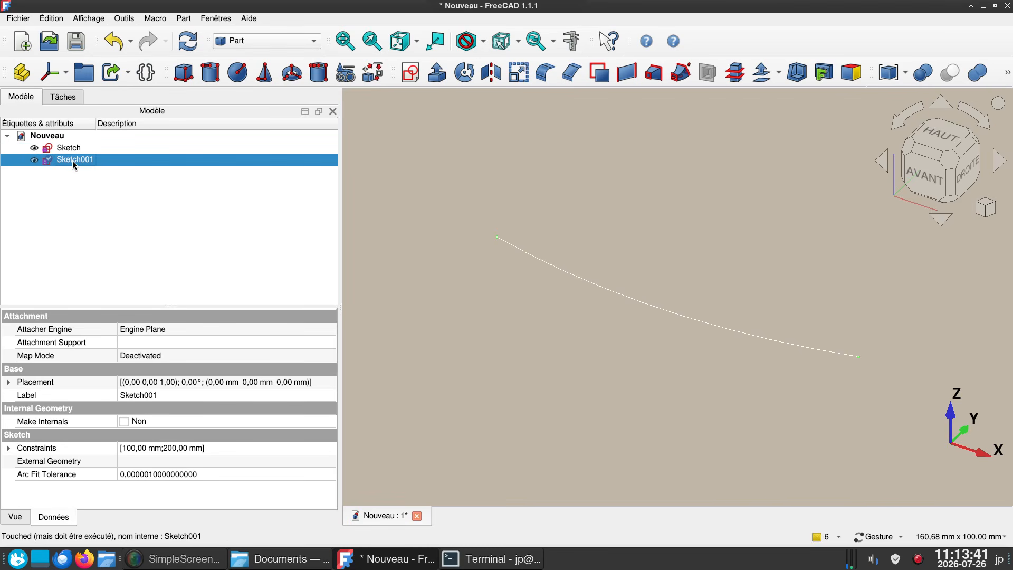
{"action": "double_click", "coordinate": [72, 161]}
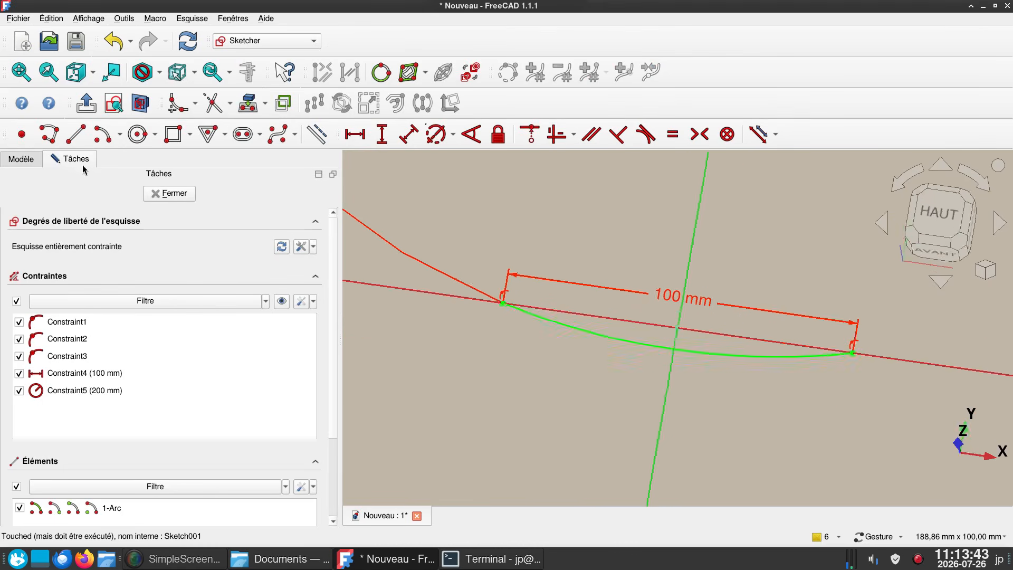
- Delete the constraints holding the copied arc's endpoints on the horizontal axis and move the arc up so its ends sit about 38 mm above it
{"action": "right_click_drag", "start_coordinate": [587, 217], "coordinate": [559, 276]}
{"action": "scroll", "coordinate": [555, 252], "scroll_direction": "down", "scroll_amount": 2}
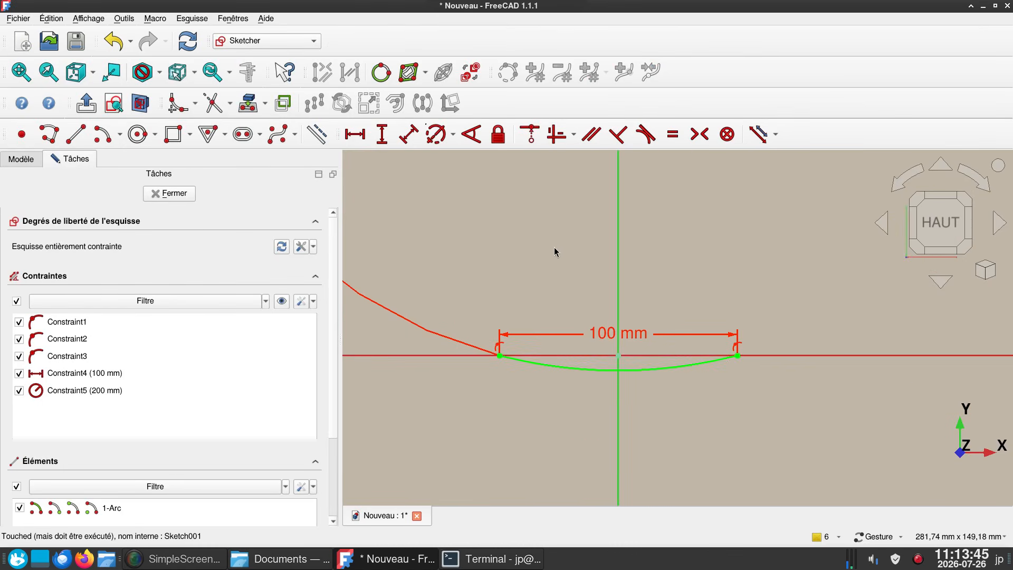
{"action": "left_click", "coordinate": [501, 348]}
{"action": "left_click", "coordinate": [494, 340]}
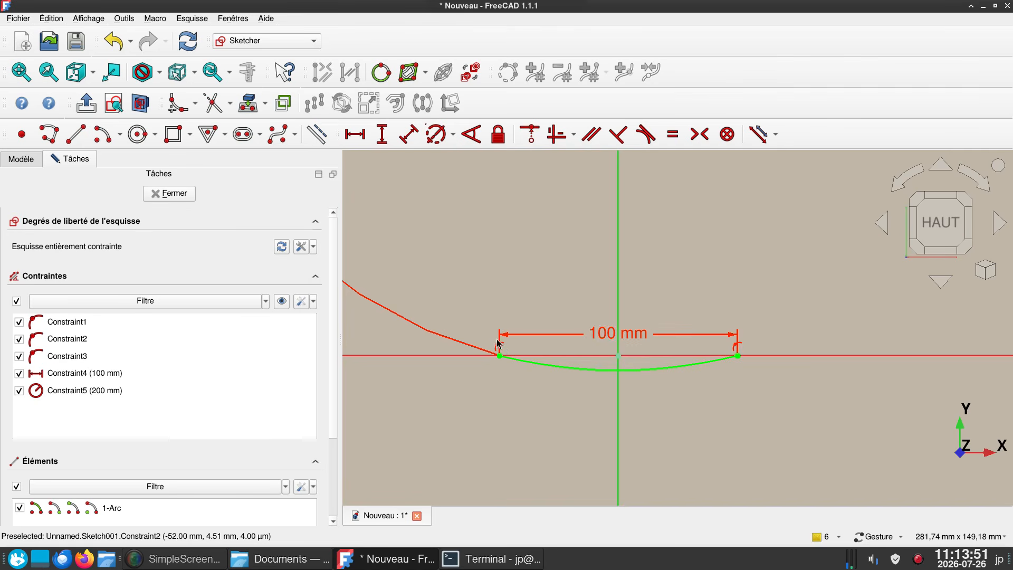
{"action": "scroll", "coordinate": [495, 322], "scroll_direction": "up", "scroll_amount": 3}
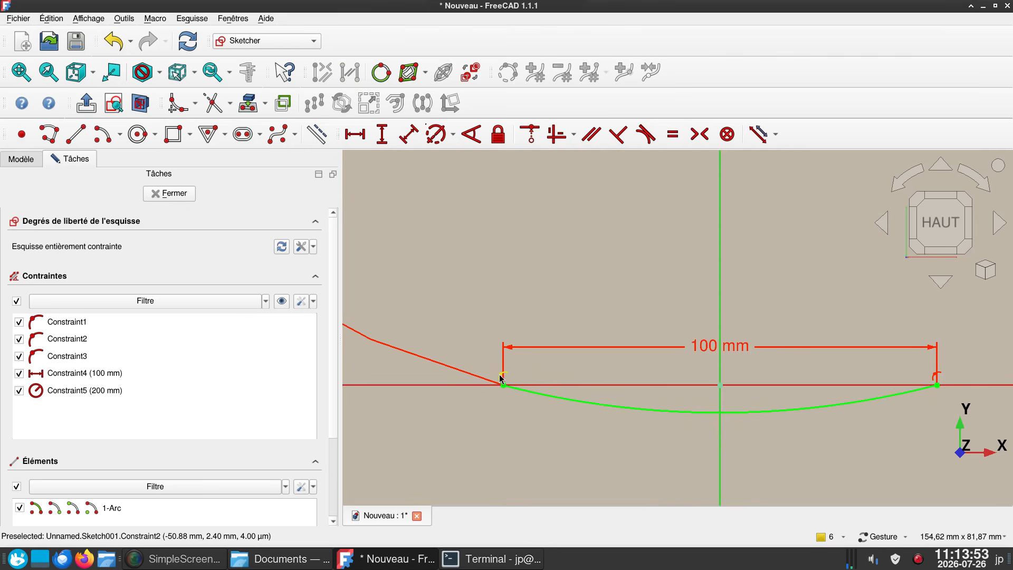
{"action": "left_click", "coordinate": [501, 376]}
{"action": "key", "text": "Delete"}
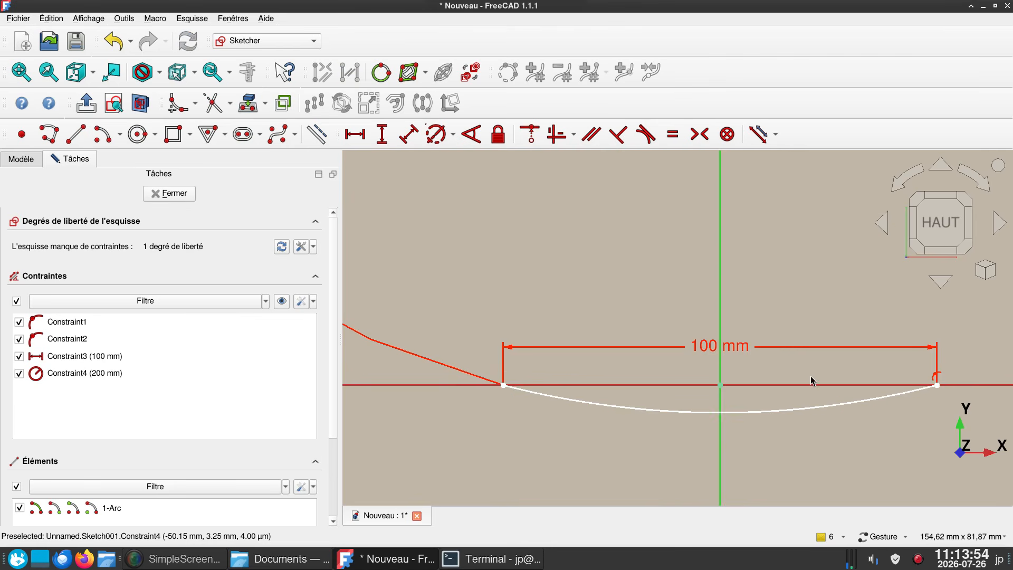
{"action": "left_click", "coordinate": [930, 378]}
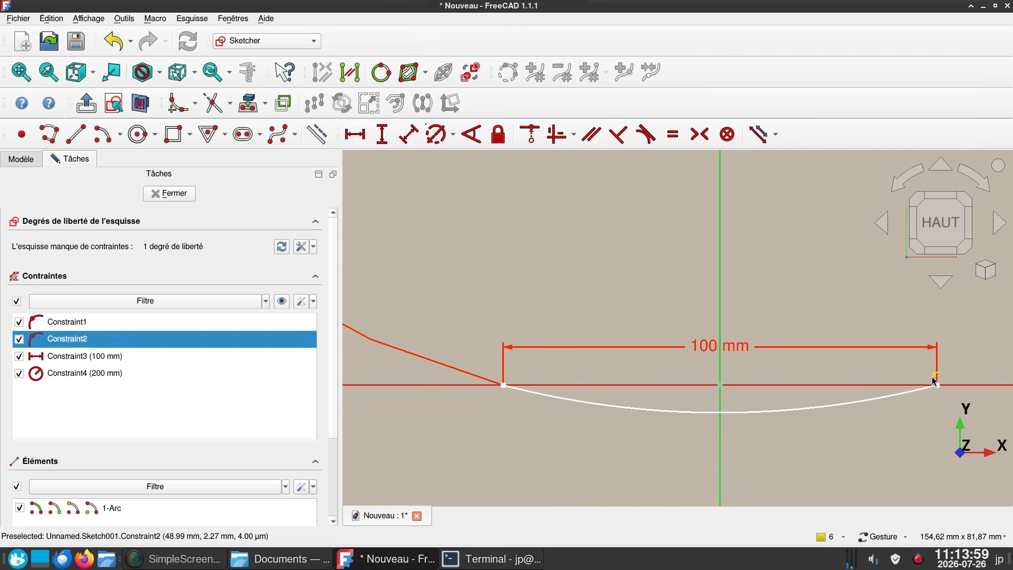
{"action": "key", "text": "Delete"}
{"action": "left_click_drag", "start_coordinate": [873, 405], "coordinate": [855, 242]}
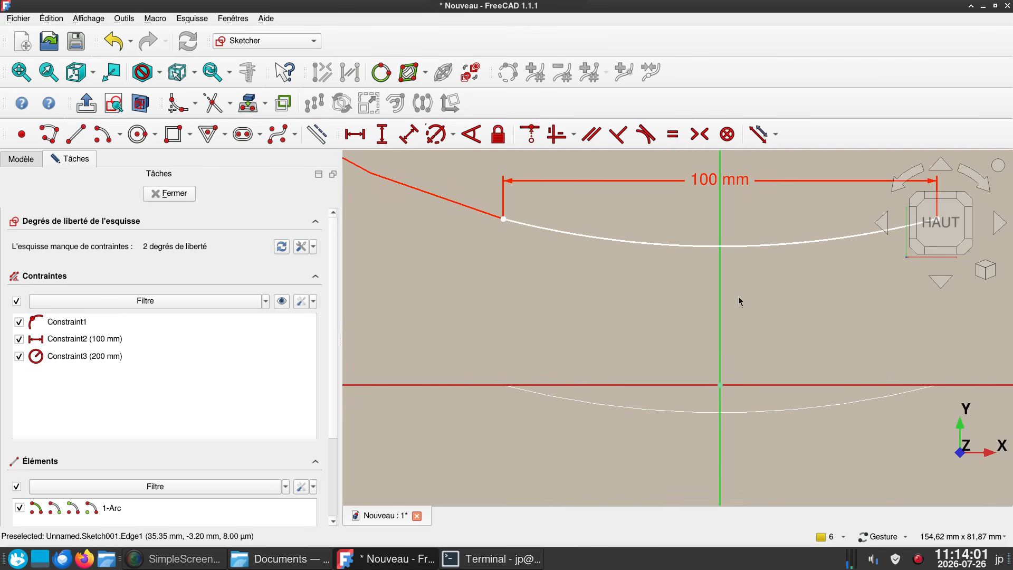
- Apply a horizontal constraint between the copied arc's two endpoints
{"action": "left_click", "coordinate": [504, 218]}
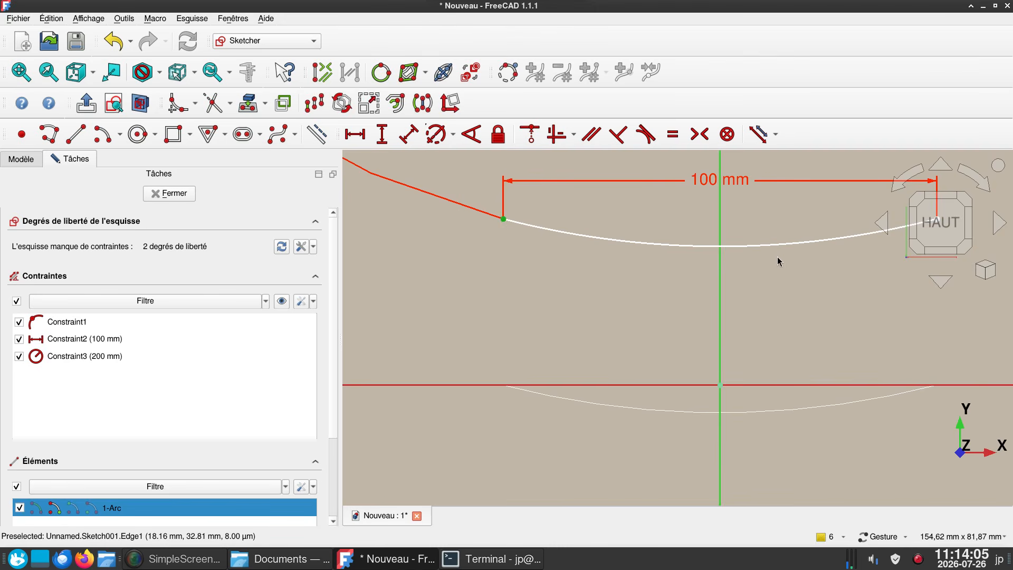
{"action": "scroll", "coordinate": [818, 289], "scroll_direction": "down", "scroll_amount": 3}
{"action": "right_click_drag", "start_coordinate": [824, 294], "coordinate": [663, 301]}
{"action": "scroll", "coordinate": [677, 294], "scroll_direction": "up", "scroll_amount": 1}
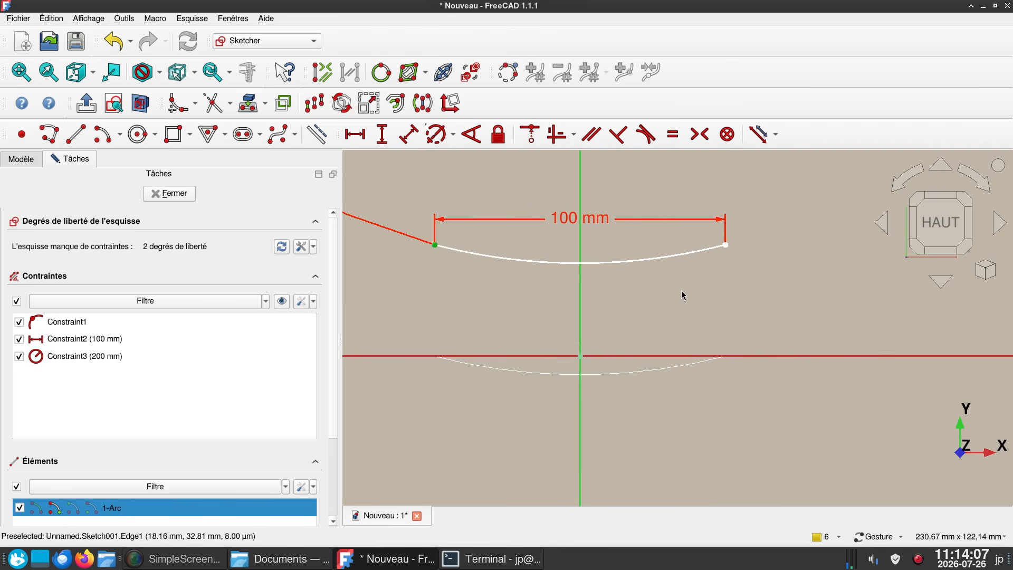
{"action": "left_click", "coordinate": [726, 245]}
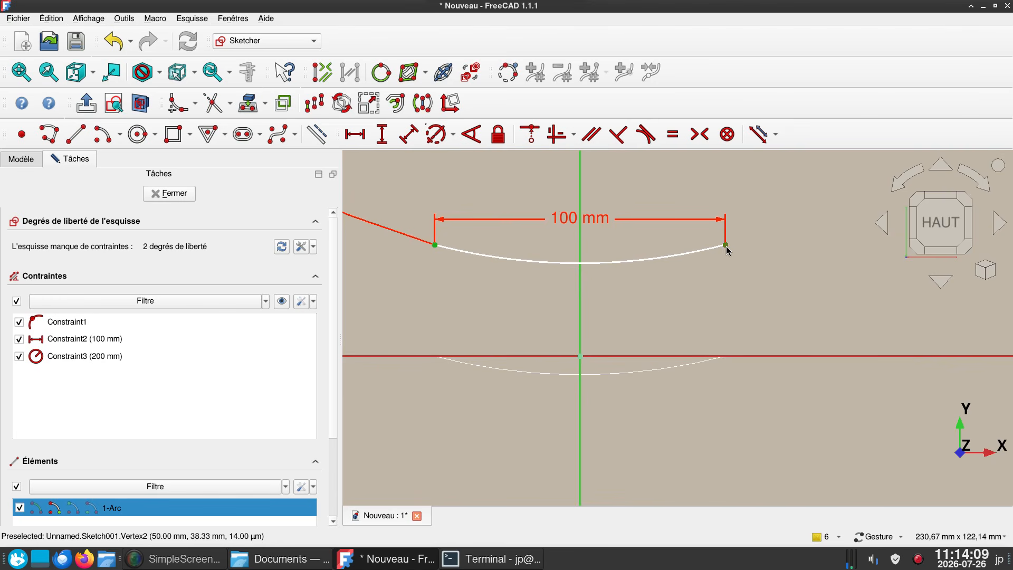
{"action": "key", "text": "h"}
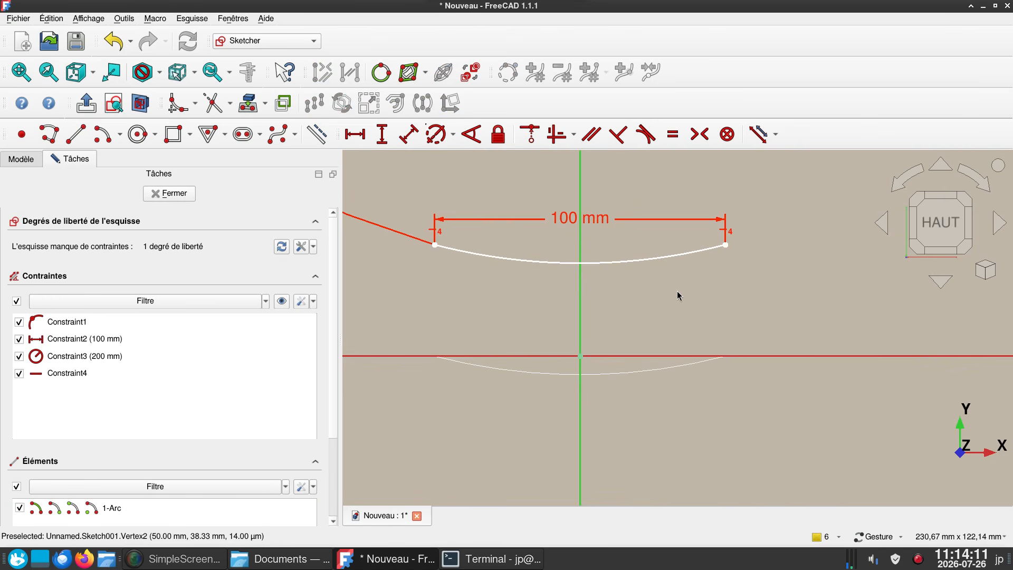
- Constrain the vertical distance from the copied arc's right endpoint to the horizontal axis to 30 mm
{"action": "scroll", "coordinate": [677, 290], "scroll_direction": "down", "scroll_amount": 1}
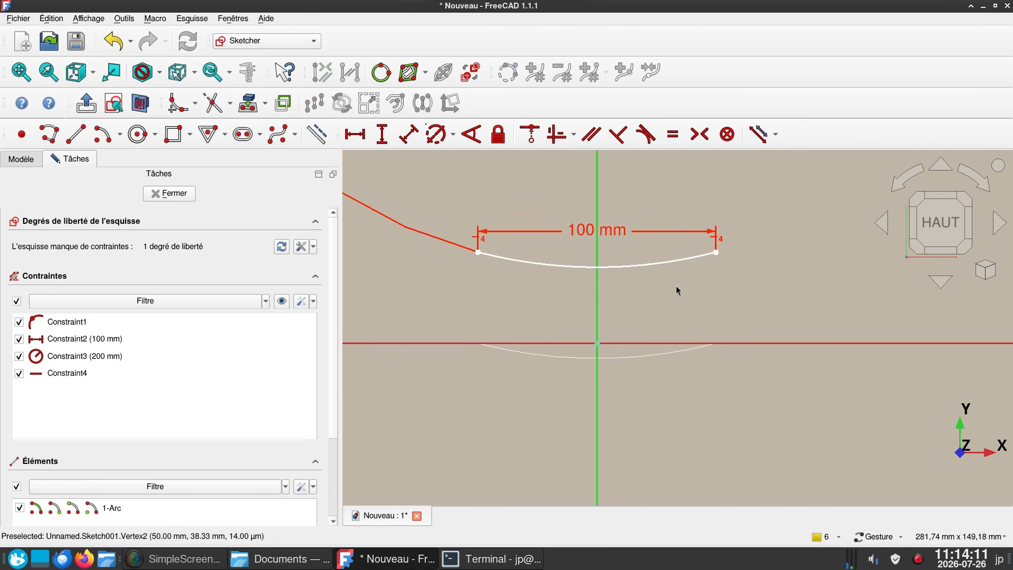
{"action": "left_click", "coordinate": [715, 253]}
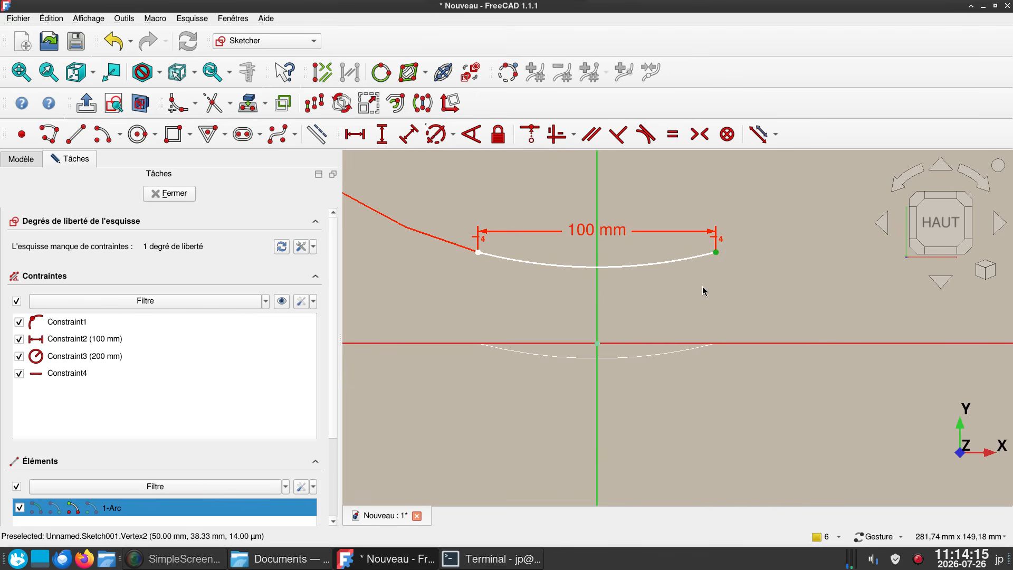
{"action": "type", "text": "i30"}
{"action": "key", "text": "Return"}
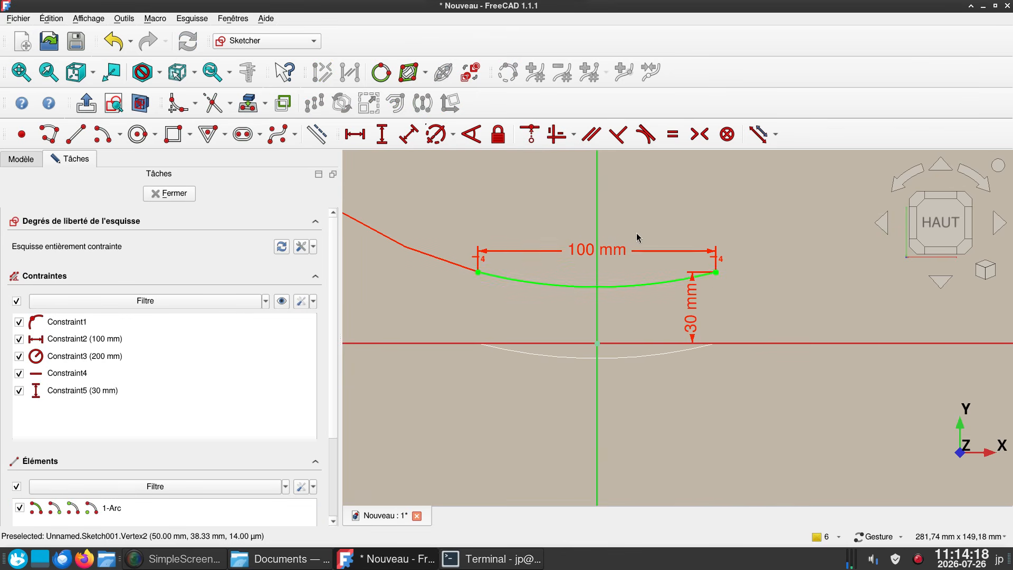
- Set the horizontal distance between the copied arc's endpoints to 70 mm
{"action": "double_click", "coordinate": [606, 252]}
{"action": "type", "text": "70"}
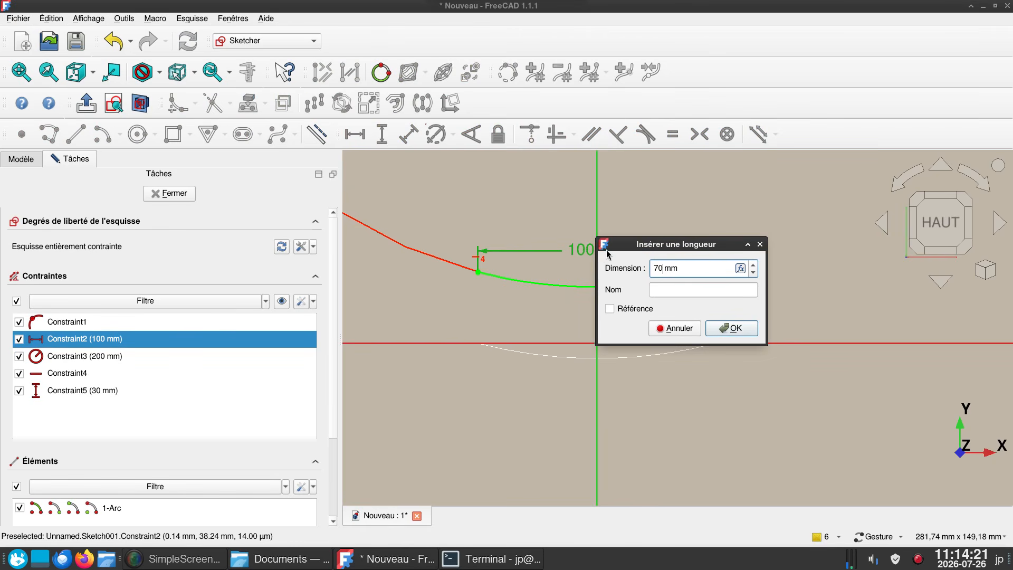
{"action": "left_click", "coordinate": [732, 329]}
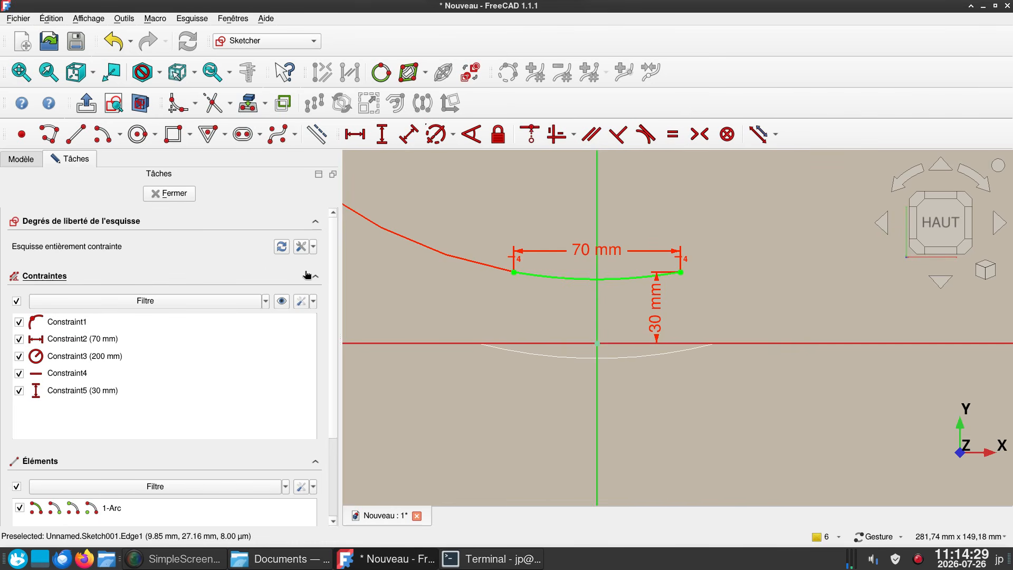
{"action": "left_click", "coordinate": [301, 247]}
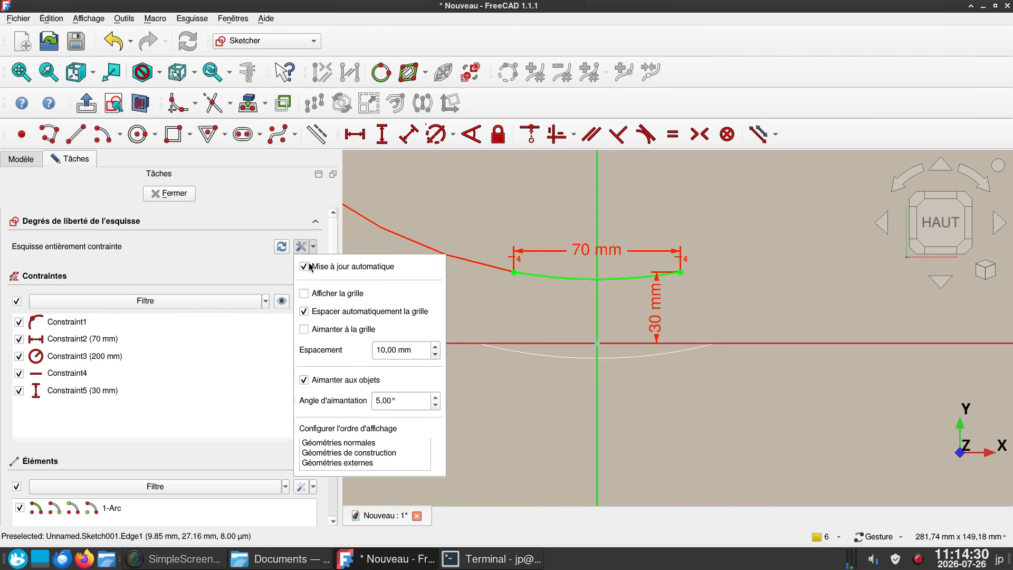
{"action": "left_click", "coordinate": [255, 285]}
{"action": "left_click", "coordinate": [299, 301]}
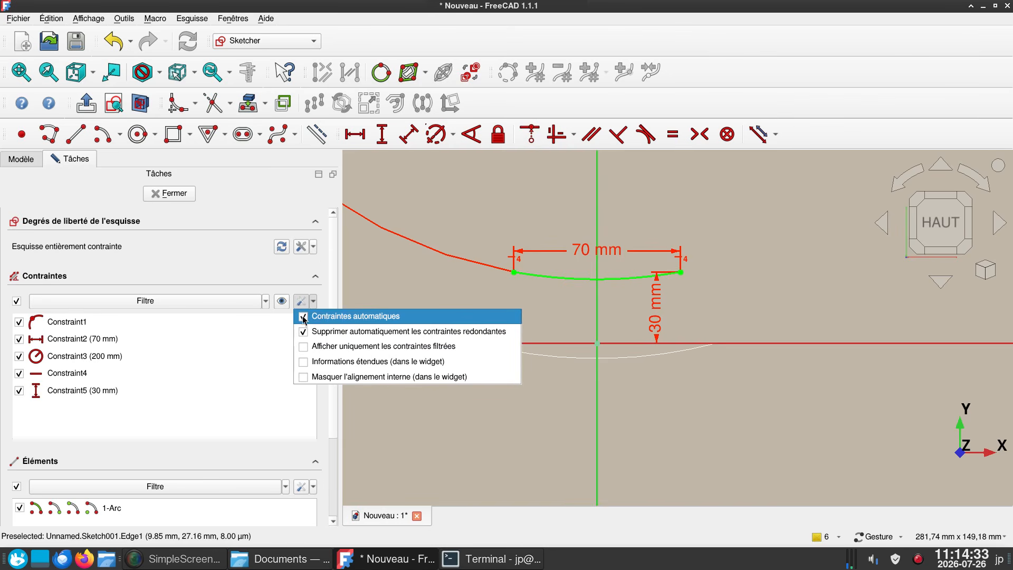
{"action": "left_click", "coordinate": [232, 271]}
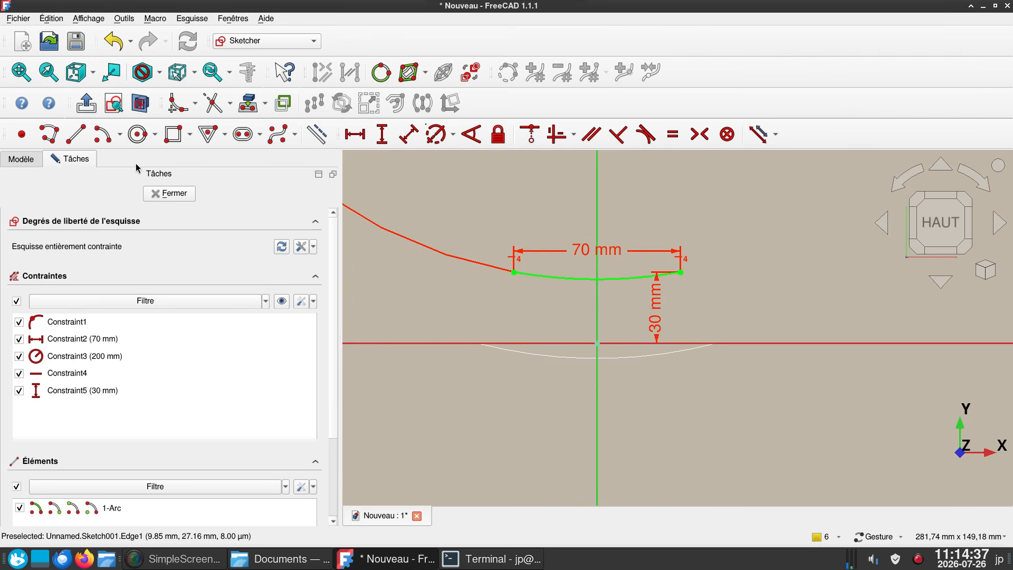
- Close the sketch and set the Z position of Sketch001's placement to 30 mm
{"action": "left_click", "coordinate": [174, 194]}
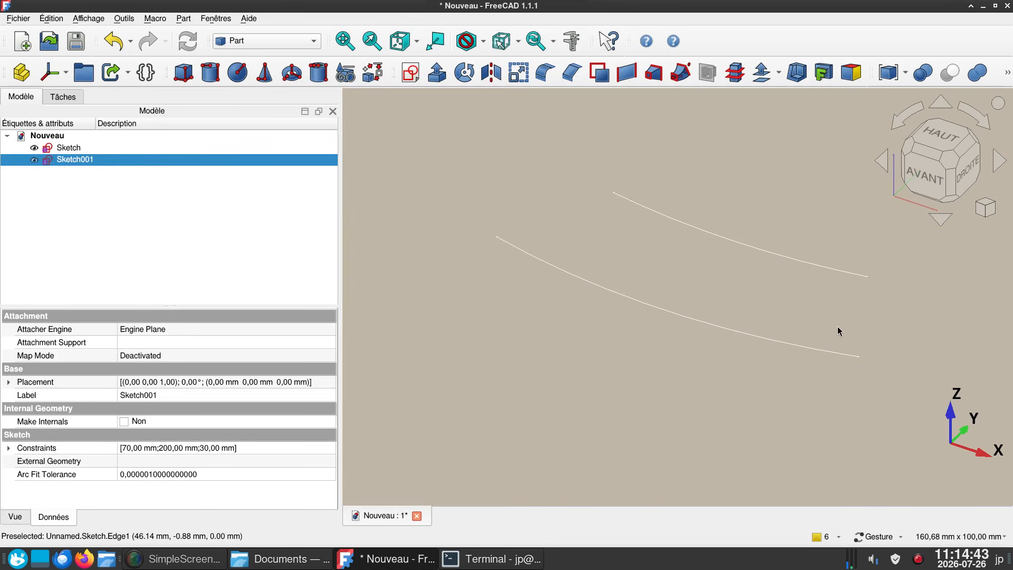
{"action": "key", "text": "3"}
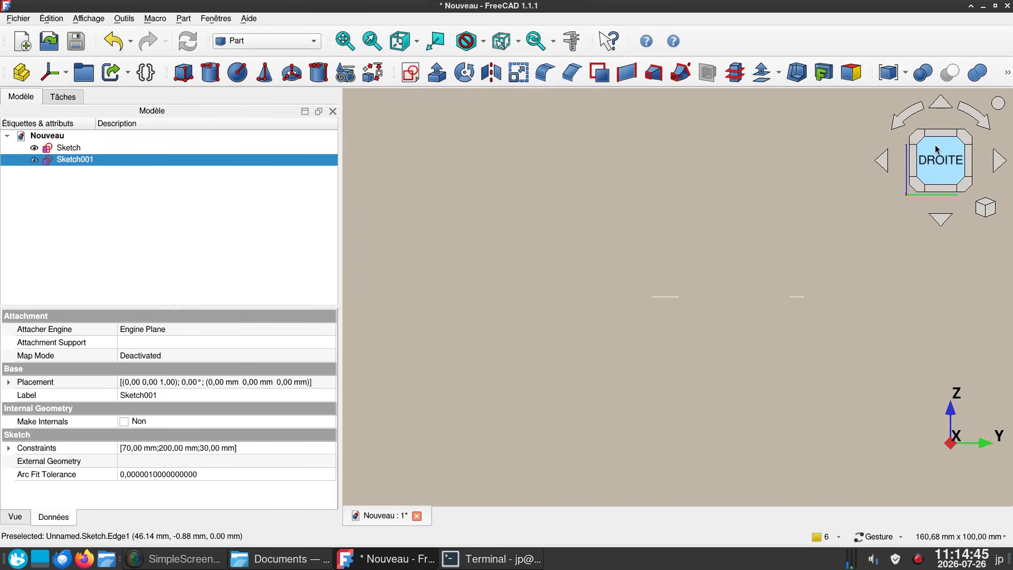
{"action": "scroll", "coordinate": [727, 361], "scroll_direction": "up", "scroll_amount": 1}
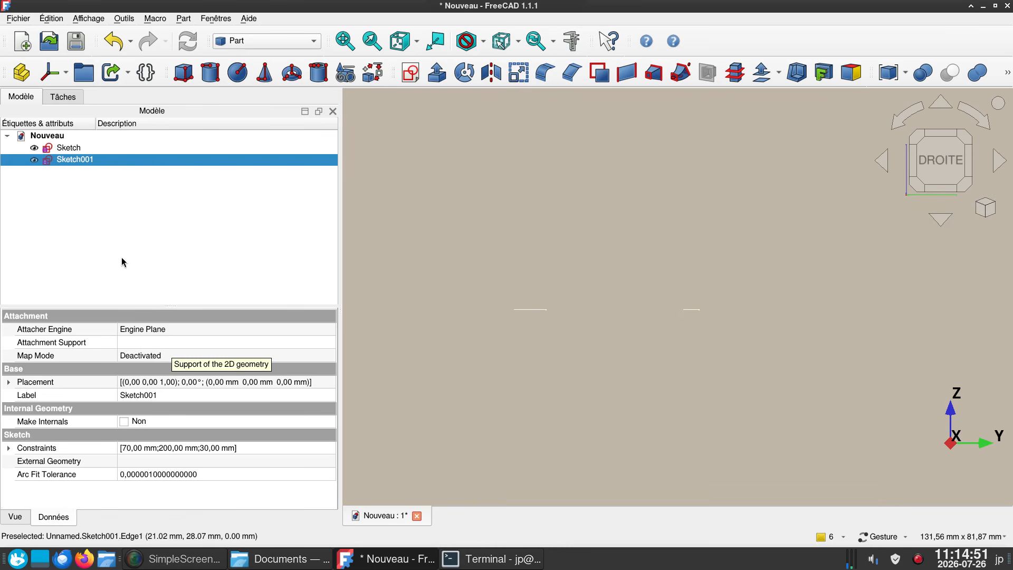
{"action": "left_click", "coordinate": [9, 382]}
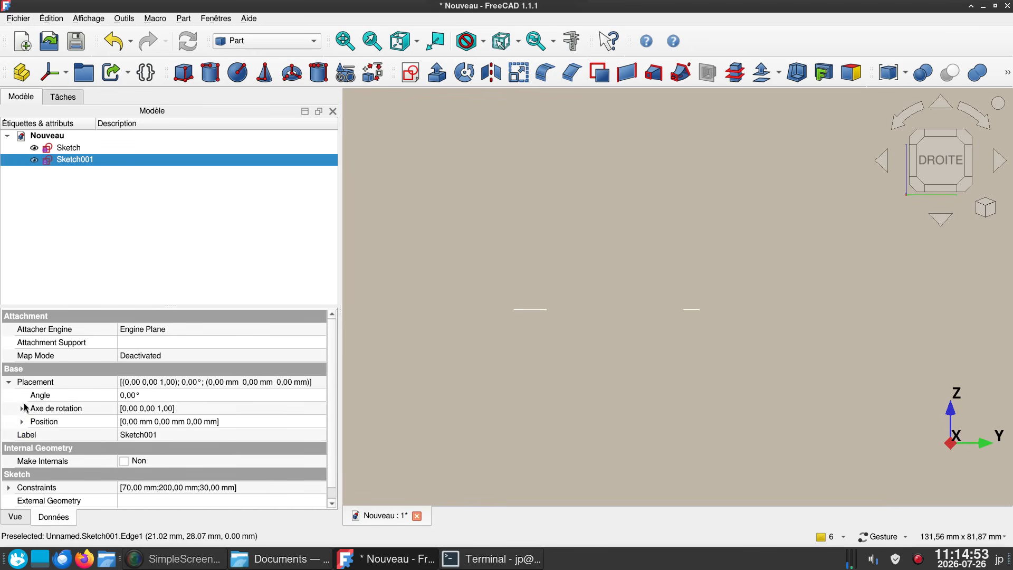
{"action": "left_click", "coordinate": [22, 421]}
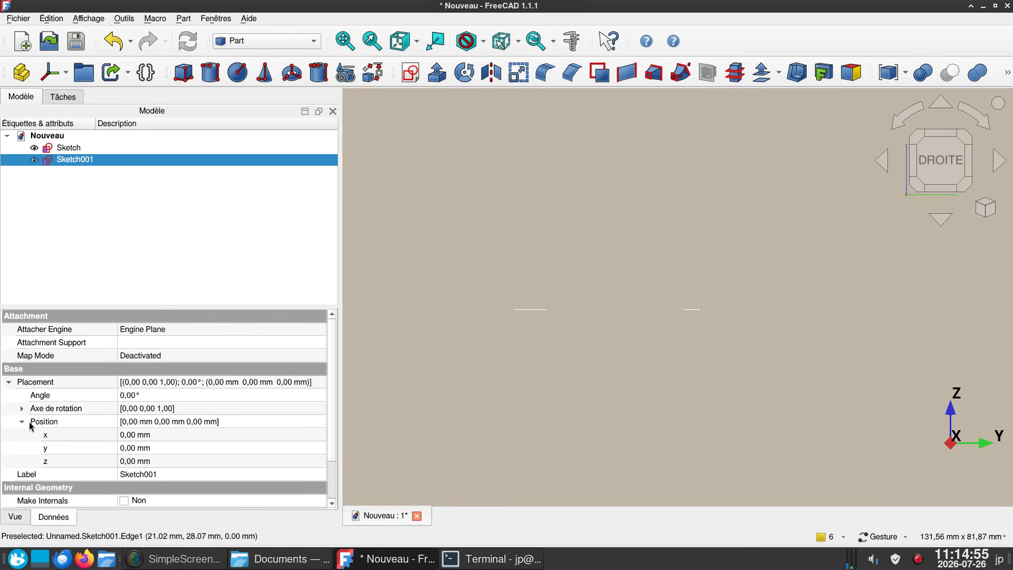
{"action": "left_click", "coordinate": [162, 460]}
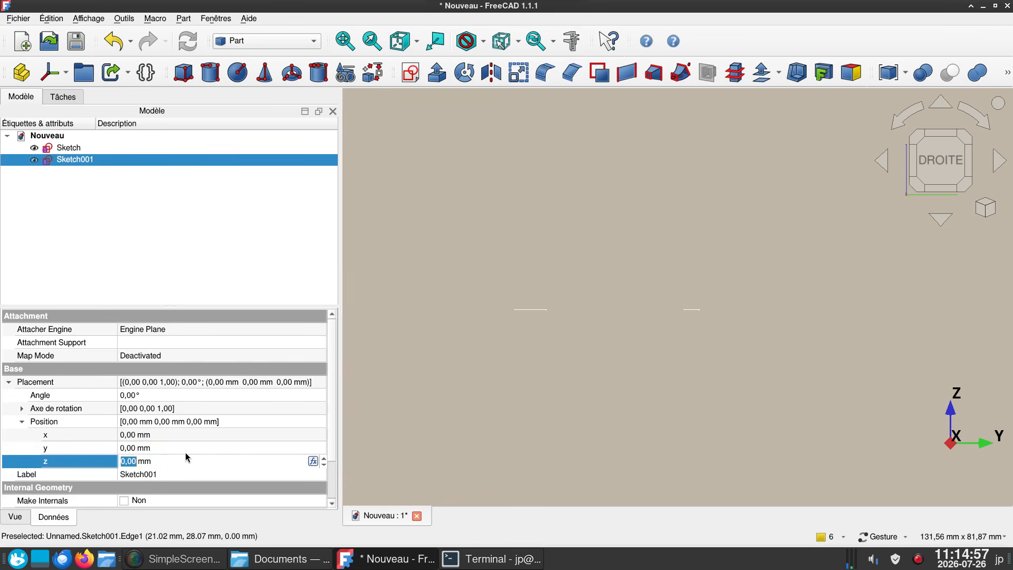
{"action": "type", "text": "30"}
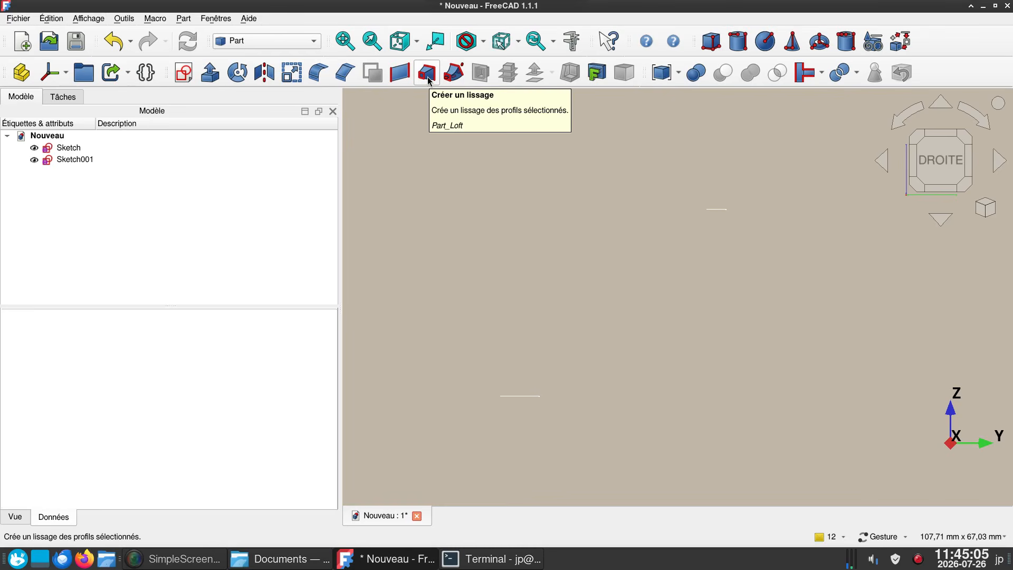
- Create a loft surface from Sketch to Sketch001 with solid creation turned off
{"action": "left_click", "coordinate": [427, 76]}
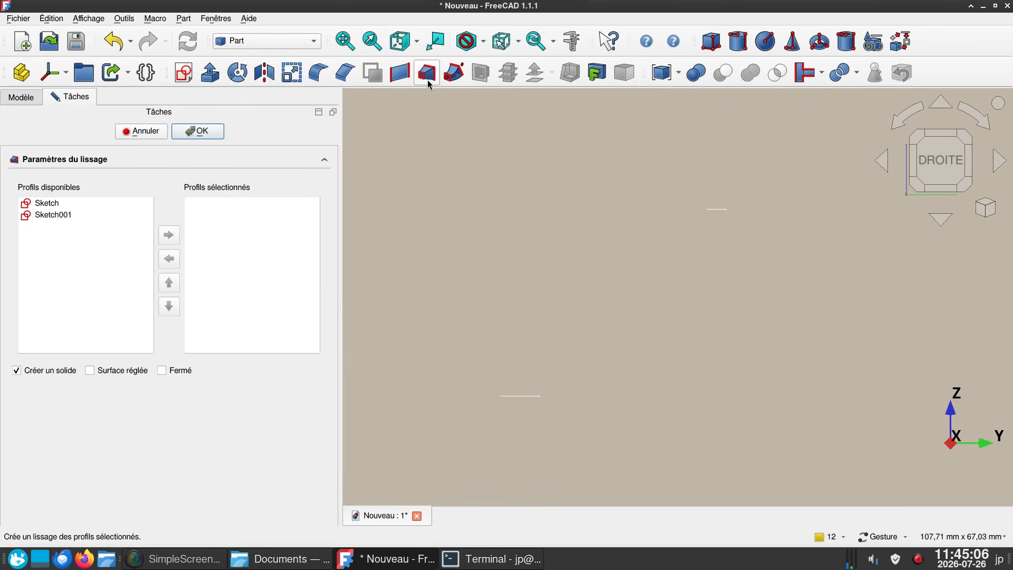
{"action": "left_click", "coordinate": [40, 203]}
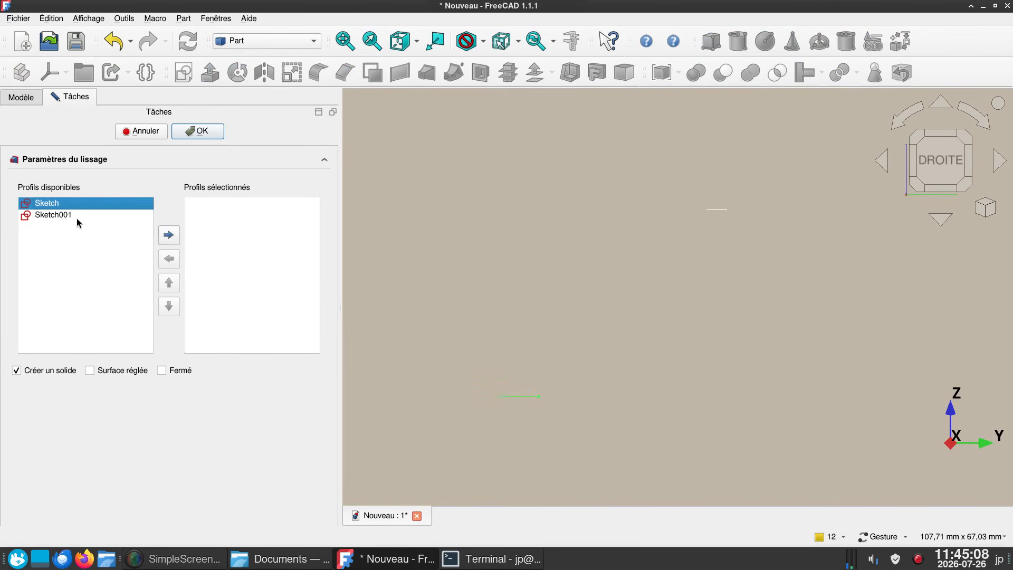
{"action": "left_click", "coordinate": [169, 236]}
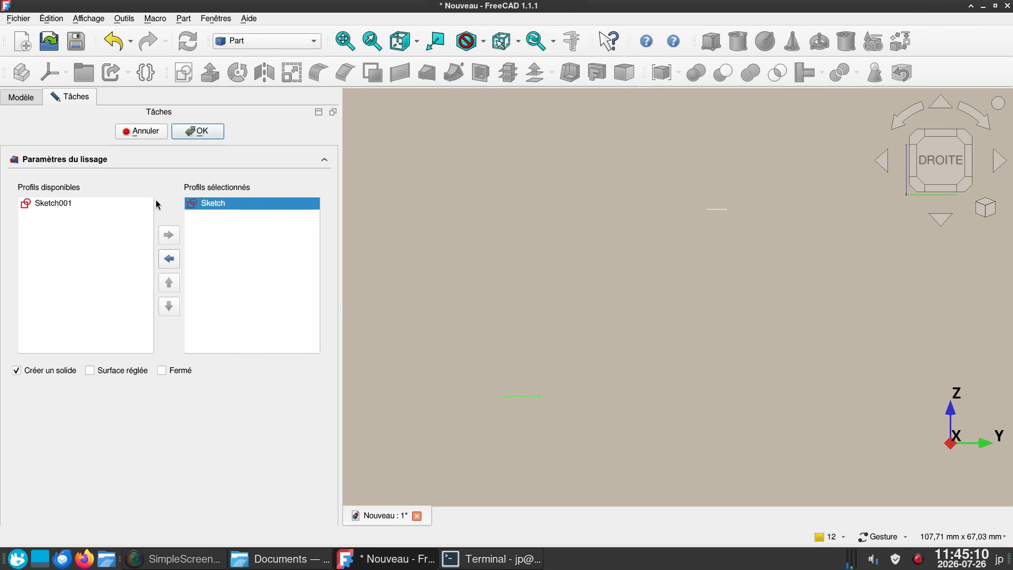
{"action": "double_click", "coordinate": [54, 204]}
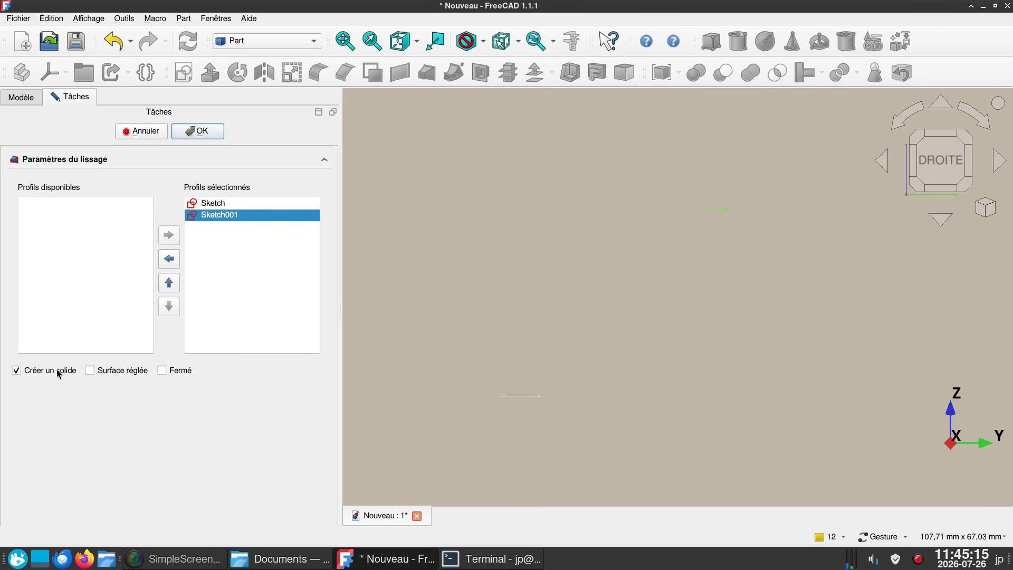
{"action": "left_click", "coordinate": [17, 371]}
{"action": "left_click", "coordinate": [208, 132]}
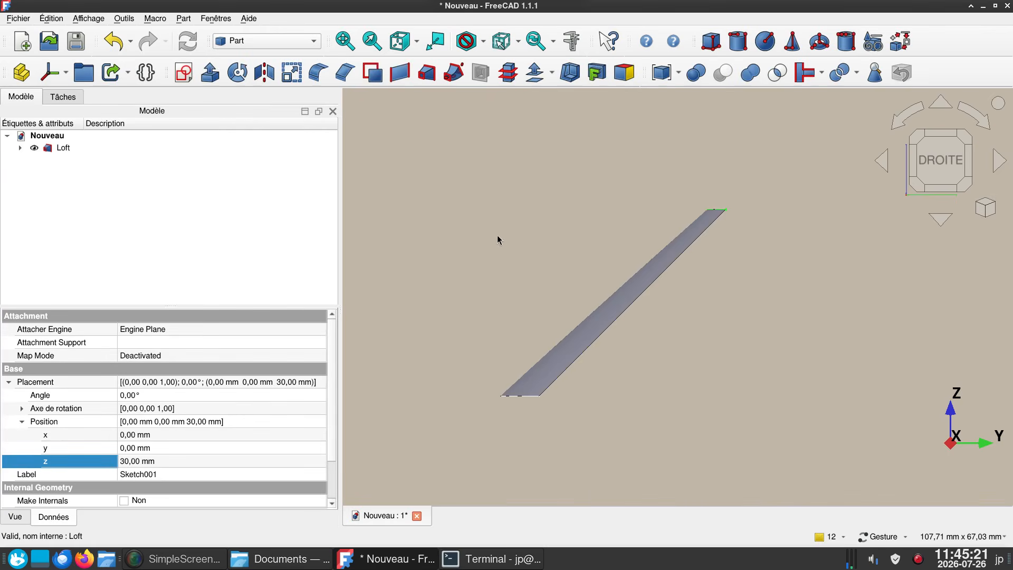
- Hide the base profile Sketch nested under the Loft
{"action": "left_click_drag", "start_coordinate": [497, 235], "coordinate": [548, 240]}
{"action": "scroll", "coordinate": [550, 265], "scroll_direction": "down", "scroll_amount": 2}
{"action": "right_click_drag", "start_coordinate": [501, 386], "coordinate": [583, 401]}
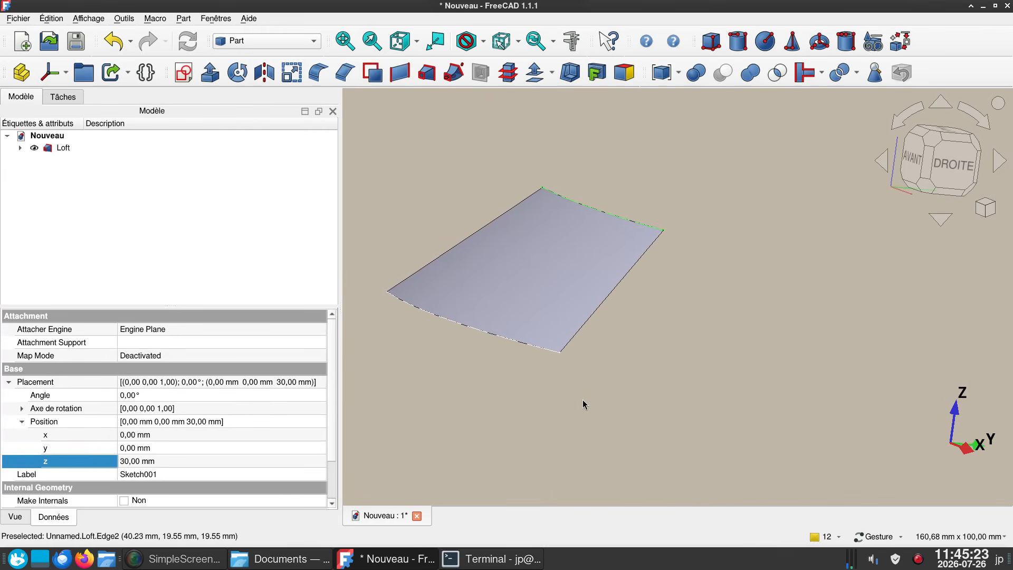
{"action": "left_click_drag", "start_coordinate": [464, 378], "coordinate": [519, 385]}
{"action": "right_click_drag", "start_coordinate": [523, 385], "coordinate": [596, 410]}
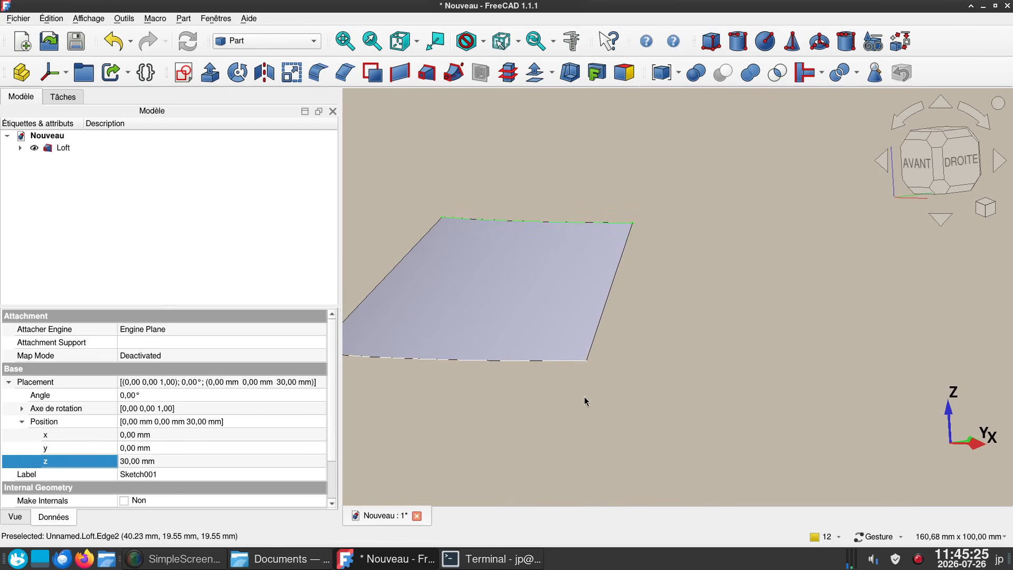
{"action": "left_click_drag", "start_coordinate": [584, 401], "coordinate": [566, 412]}
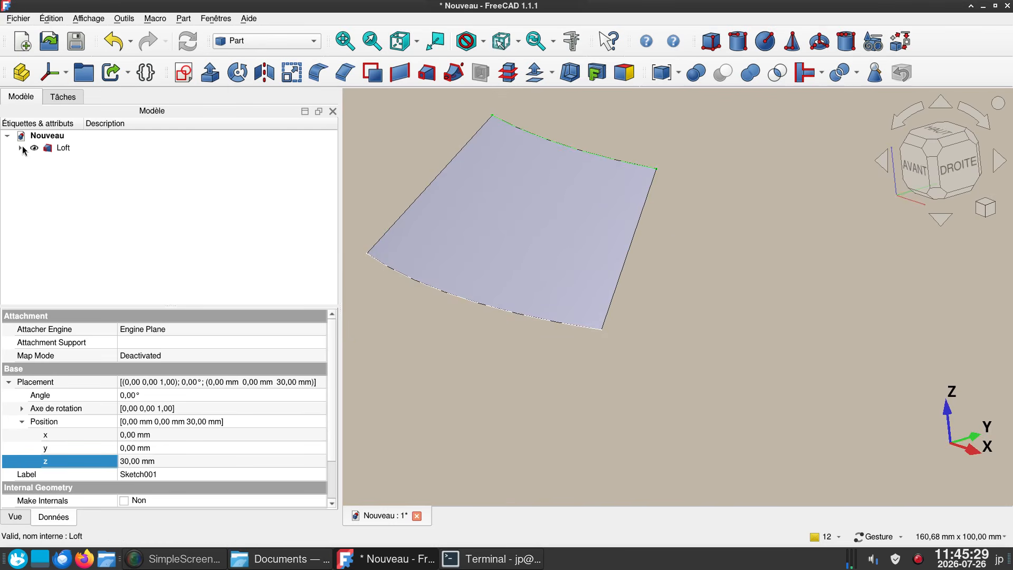
{"action": "left_click", "coordinate": [21, 148]}
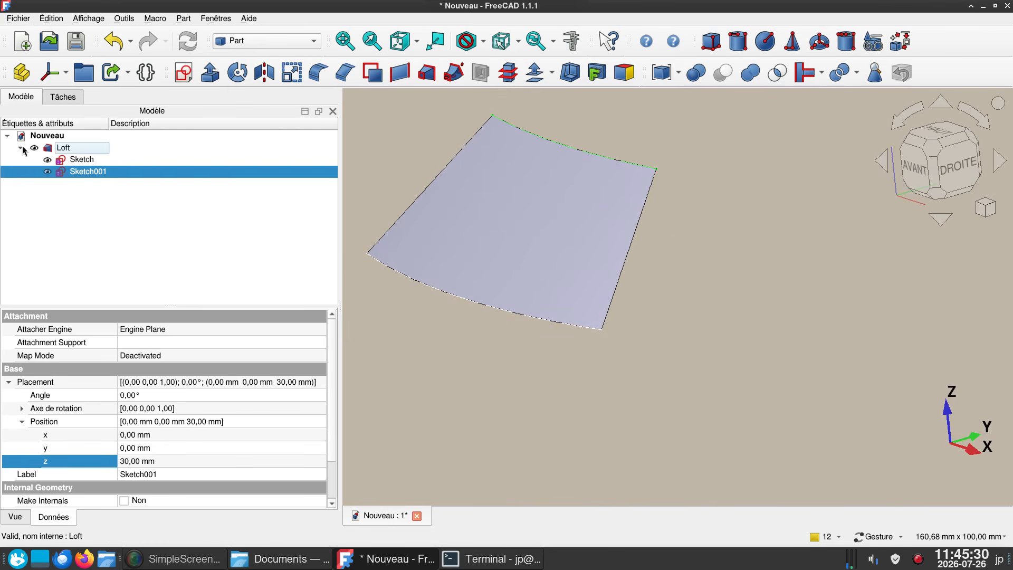
{"action": "left_click", "coordinate": [74, 159]}
{"action": "key", "text": "space"}
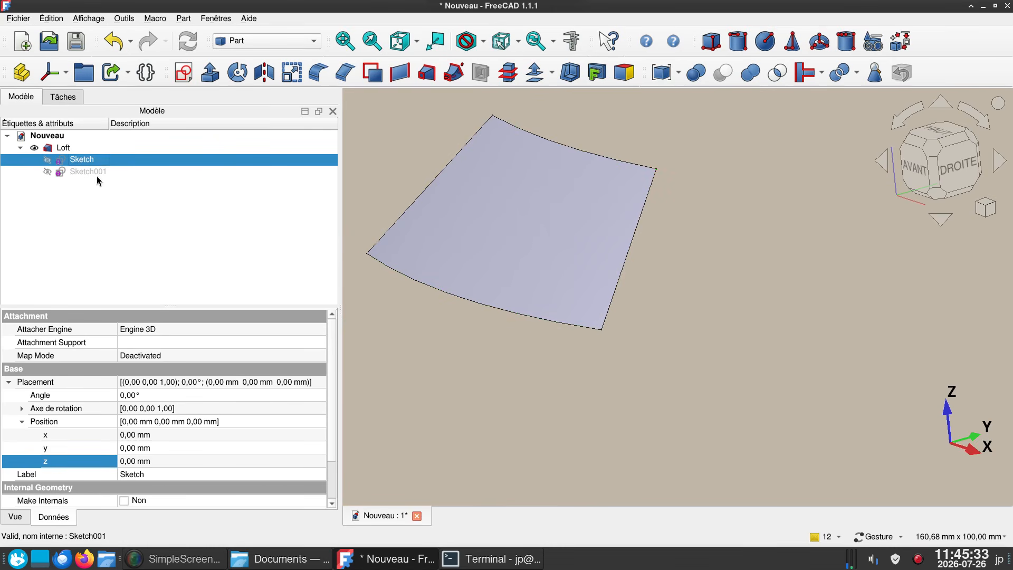
- Hide the Loft and thicken it with a 1 mm 3D offset in skin mode with arc joins and the offset filled
{"action": "left_click", "coordinate": [67, 150]}
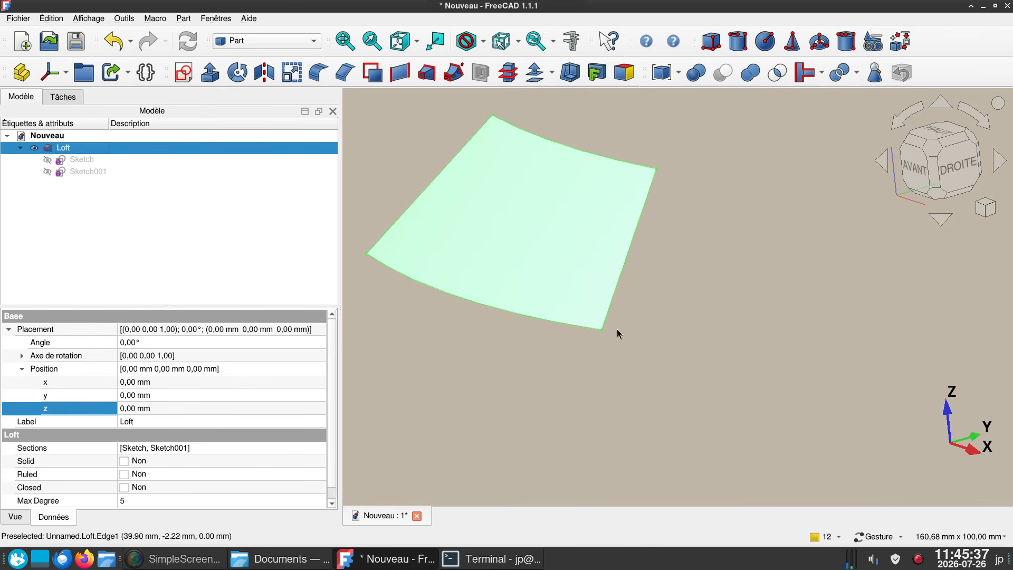
{"action": "key", "text": "space"}
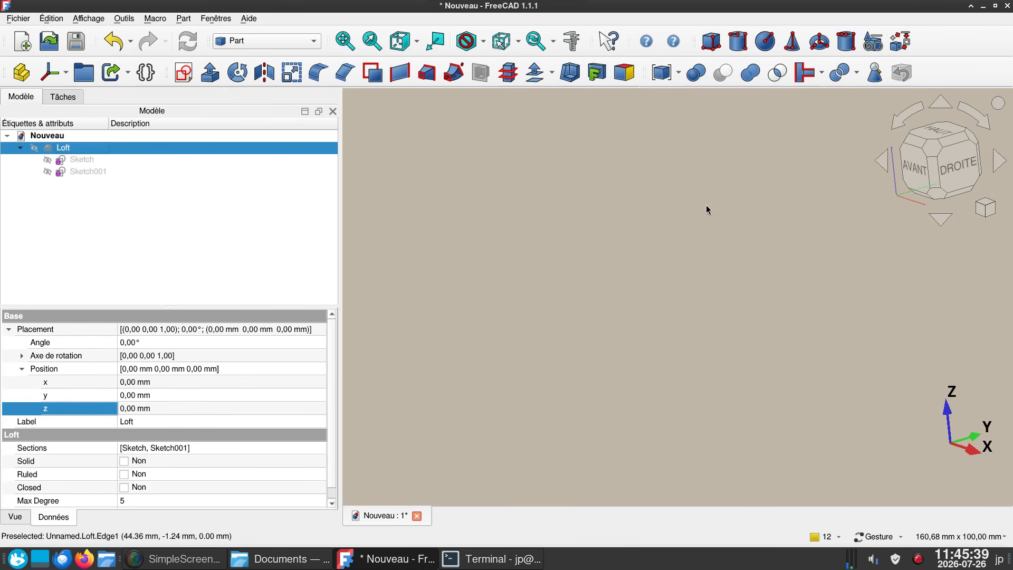
{"action": "left_click", "coordinate": [535, 71]}
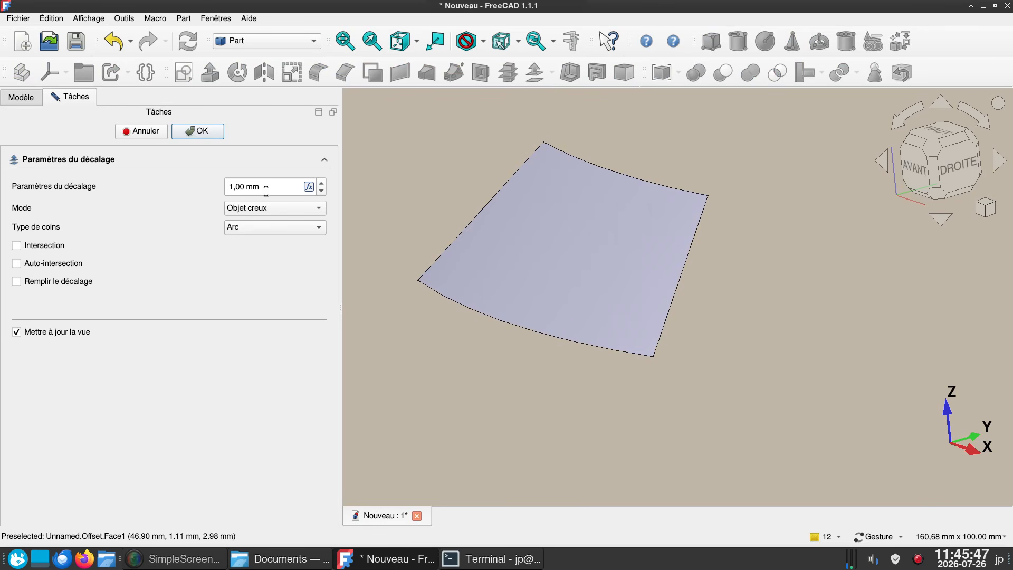
{"action": "left_click", "coordinate": [17, 281]}
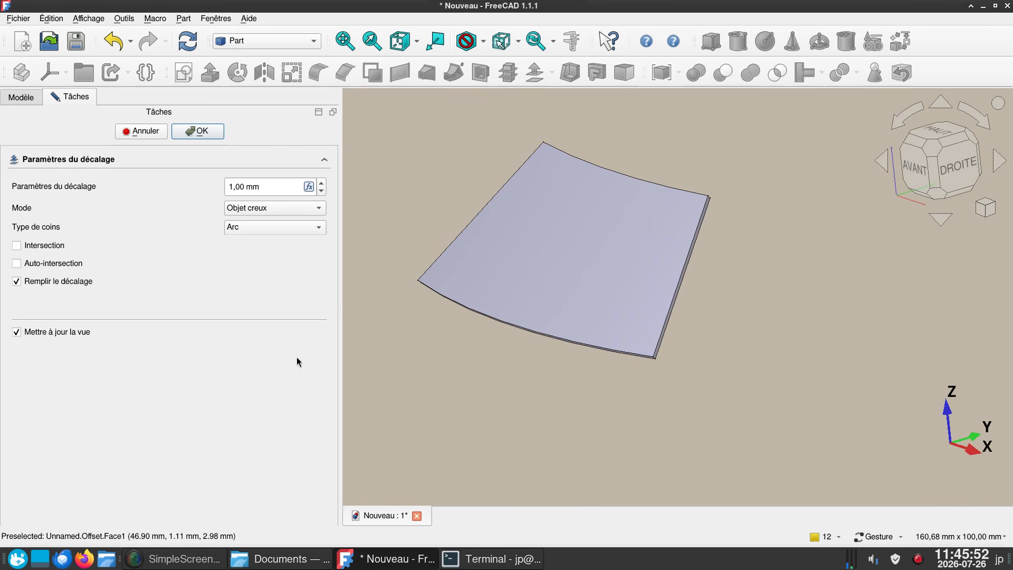
{"action": "left_click", "coordinate": [204, 134]}
- Start a fillet on the Offset solid and pick the short thickness edge at the windshield's lower corner on the positive X side
{"action": "left_click_drag", "start_coordinate": [635, 384], "coordinate": [663, 406]}
{"action": "scroll", "coordinate": [543, 362], "scroll_direction": "up", "scroll_amount": 3}
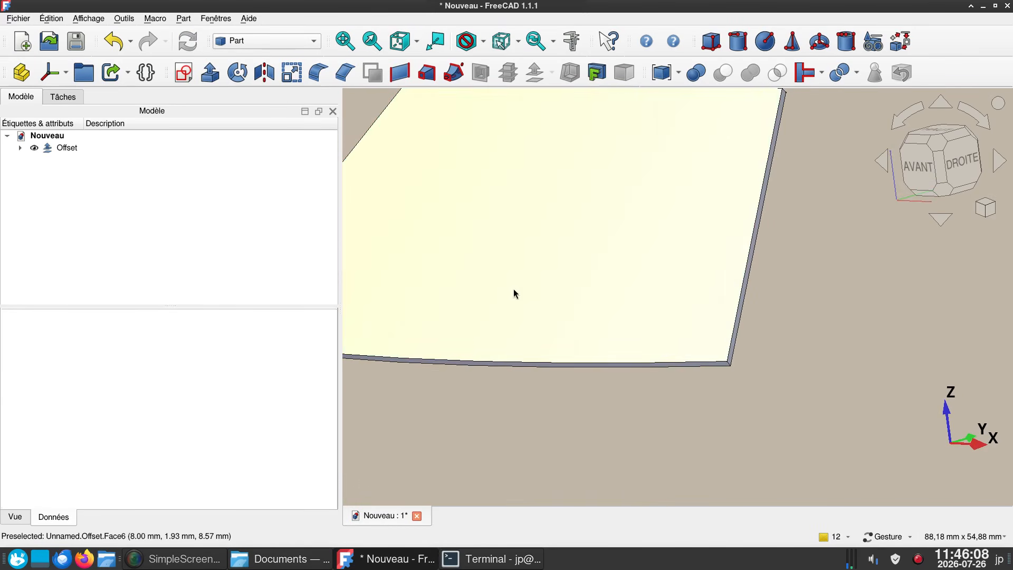
{"action": "left_click", "coordinate": [515, 292]}
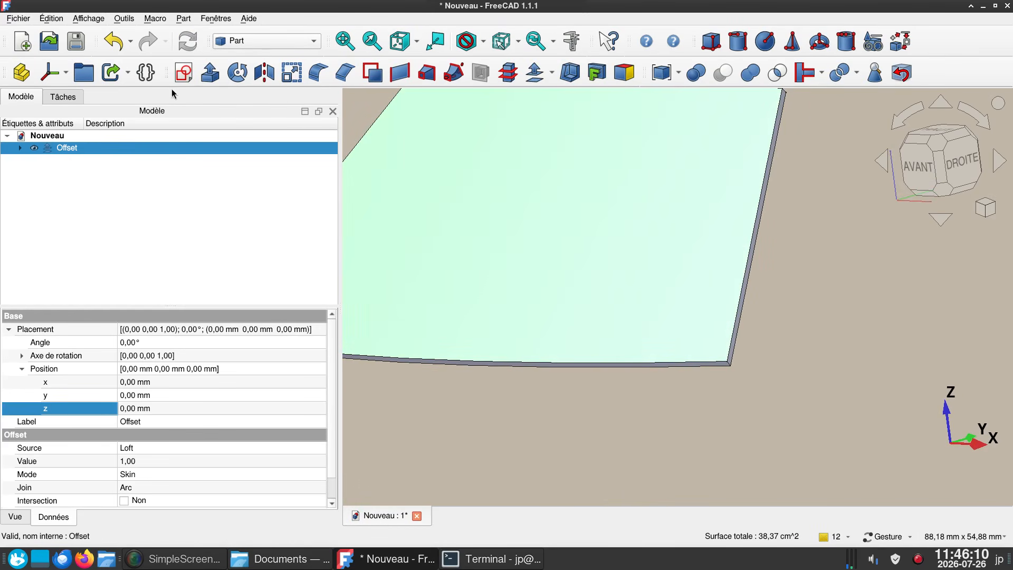
{"action": "left_click", "coordinate": [318, 72]}
{"action": "scroll", "coordinate": [683, 405], "scroll_direction": "up", "scroll_amount": 8}
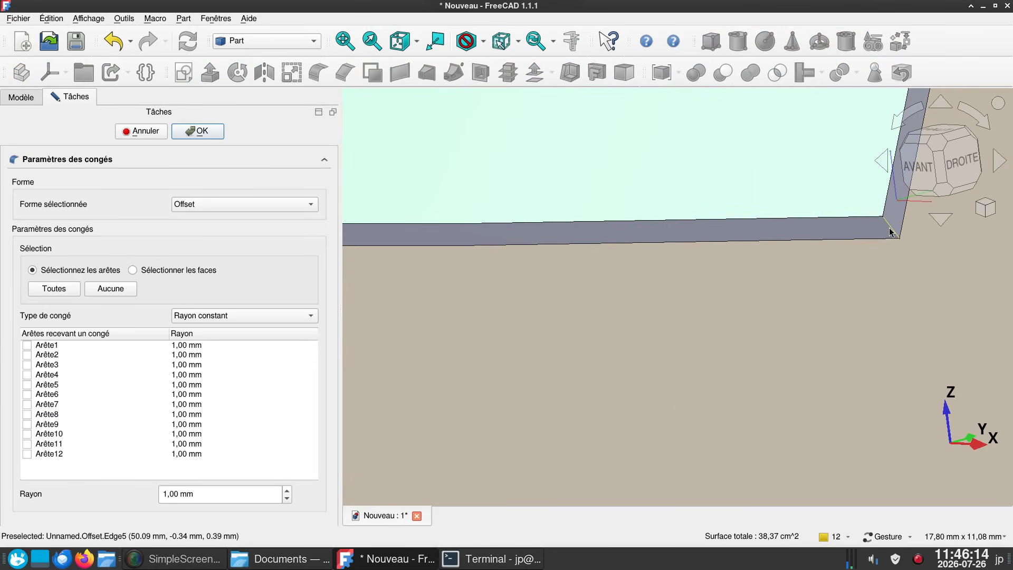
{"action": "left_click", "coordinate": [890, 232]}
{"action": "scroll", "coordinate": [775, 357], "scroll_direction": "down", "scroll_amount": 6}
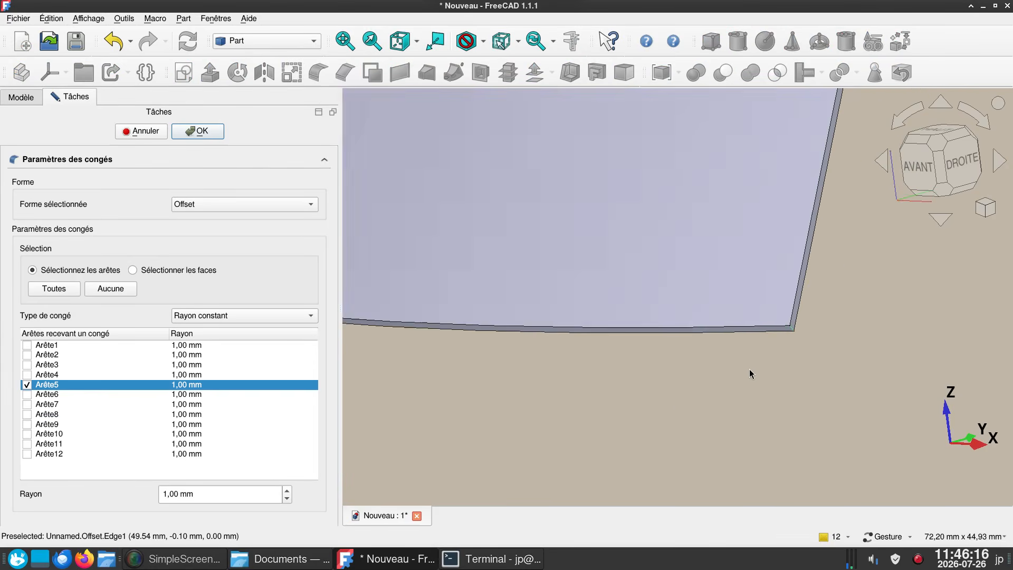
- Add the short thickness edge at the windshield's lower corner on the negative X side to the fillet's edge selection
{"action": "right_click_drag", "start_coordinate": [605, 420], "coordinate": [785, 390]}
{"action": "left_click_drag", "start_coordinate": [486, 352], "coordinate": [561, 341]}
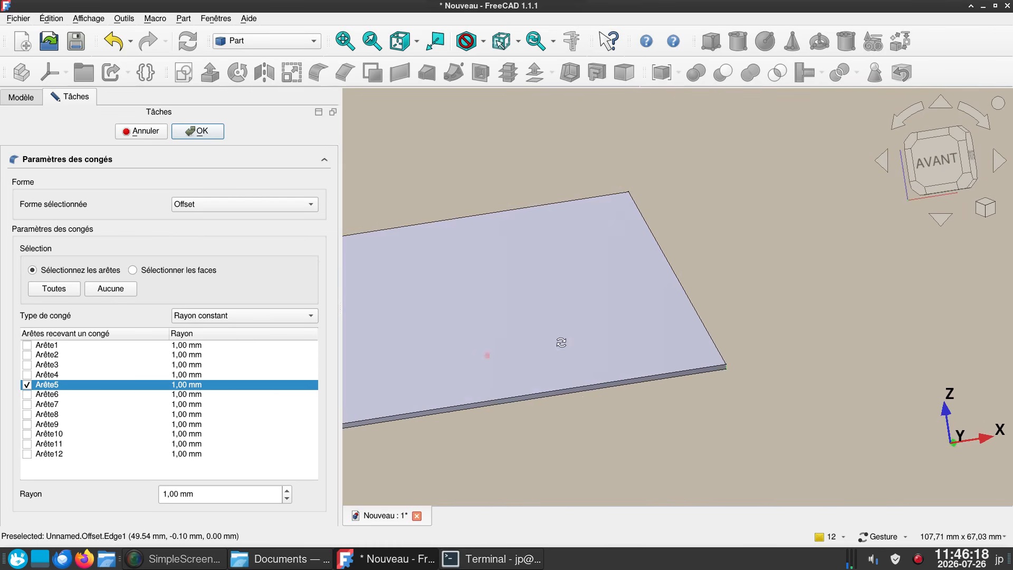
{"action": "right_click_drag", "start_coordinate": [572, 409], "coordinate": [884, 239]}
{"action": "left_click_drag", "start_coordinate": [390, 356], "coordinate": [500, 384]}
{"action": "left_click_drag", "start_coordinate": [530, 365], "coordinate": [595, 348]}
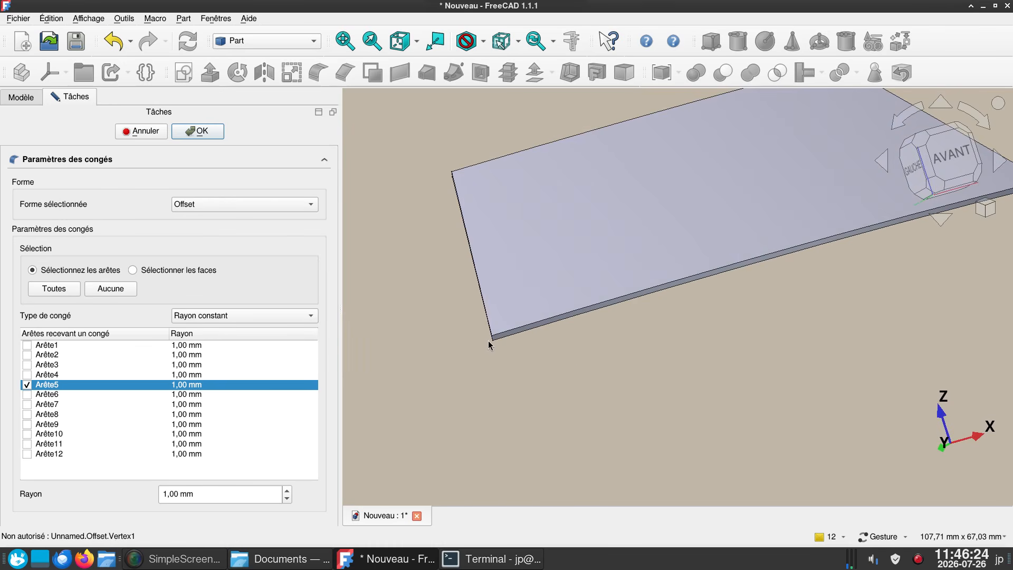
{"action": "left_click_drag", "start_coordinate": [489, 346], "coordinate": [748, 312]}
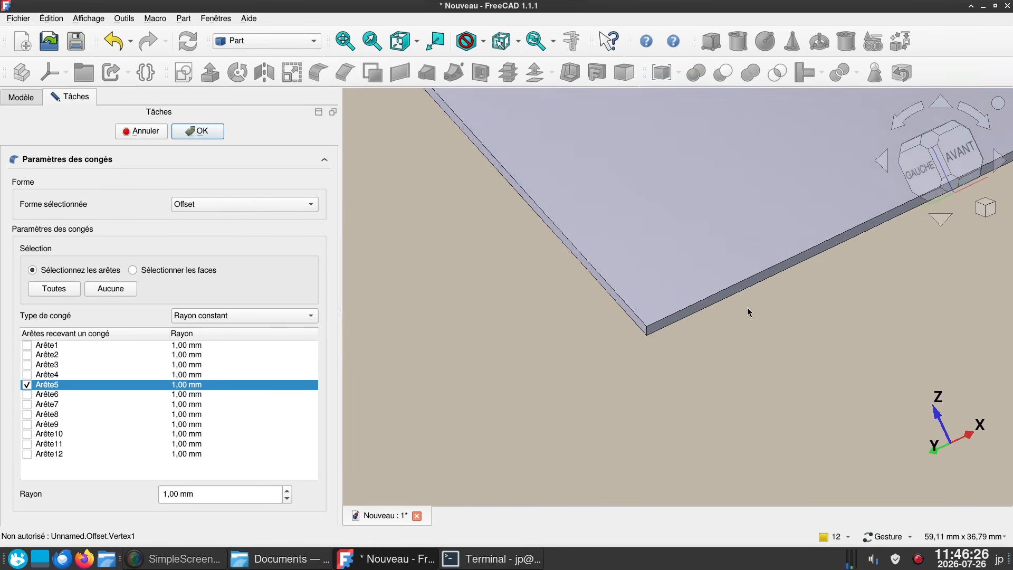
{"action": "scroll", "coordinate": [684, 341], "scroll_direction": "up", "scroll_amount": 5}
{"action": "left_click", "coordinate": [507, 330]}
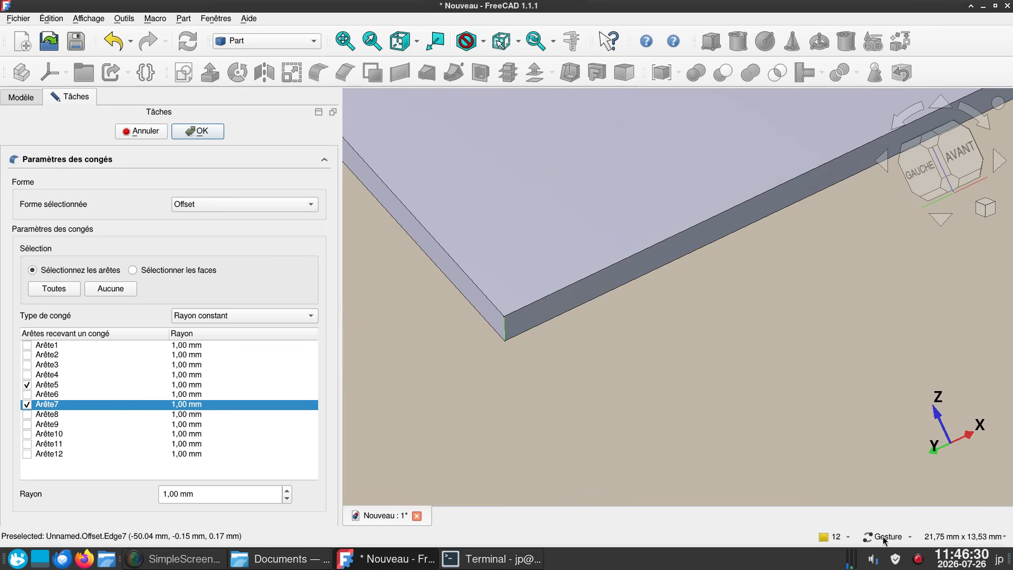
{"action": "mouse_move", "coordinate": [885, 540]}
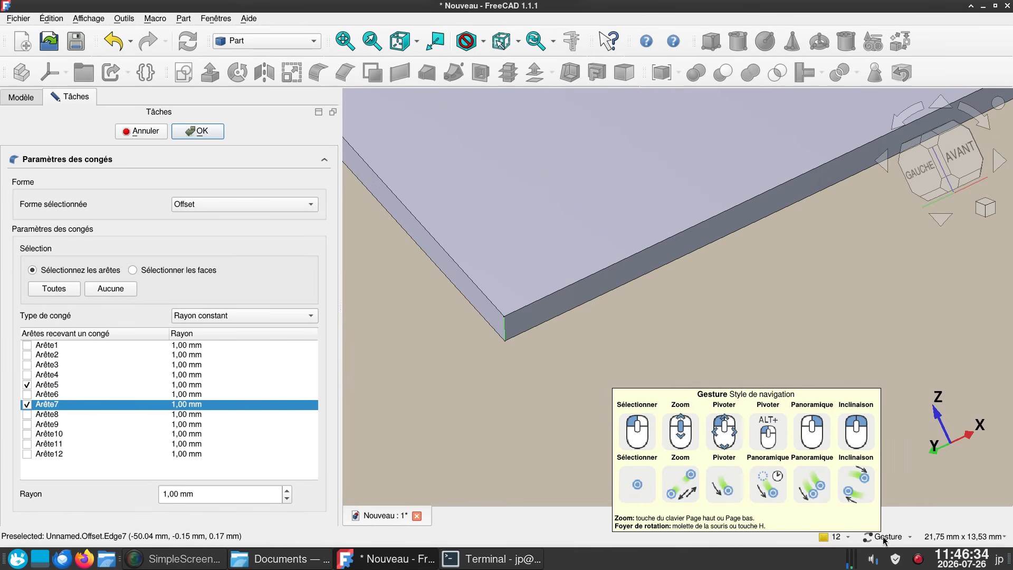
- Add the short thickness edge at the windshield's upper corner on the negative X side to the fillet's edge selection
{"action": "scroll", "coordinate": [472, 402], "scroll_direction": "down", "scroll_amount": 5}
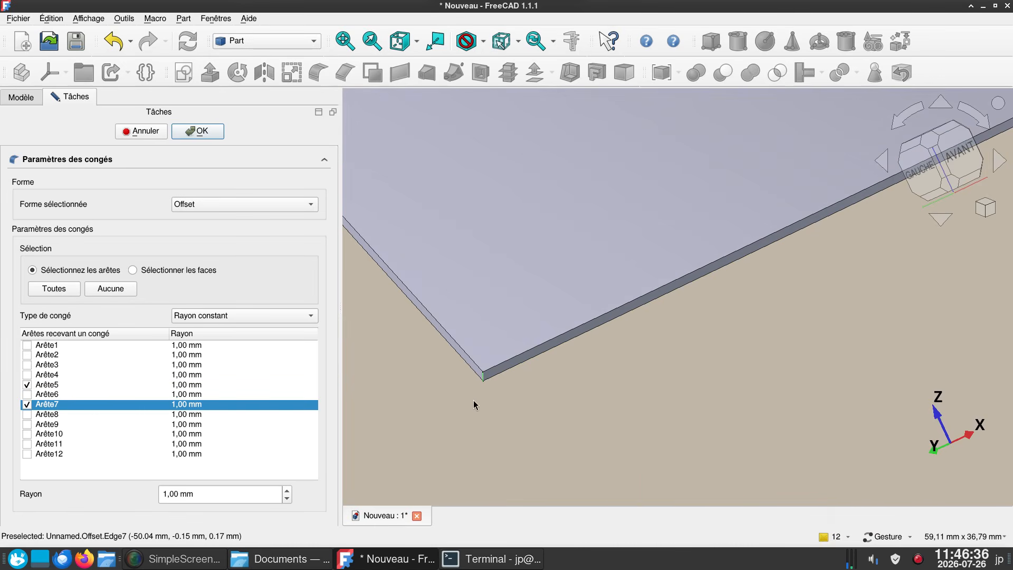
{"action": "right_click_drag", "start_coordinate": [469, 404], "coordinate": [695, 475]}
{"action": "left_click_drag", "start_coordinate": [490, 400], "coordinate": [606, 323]}
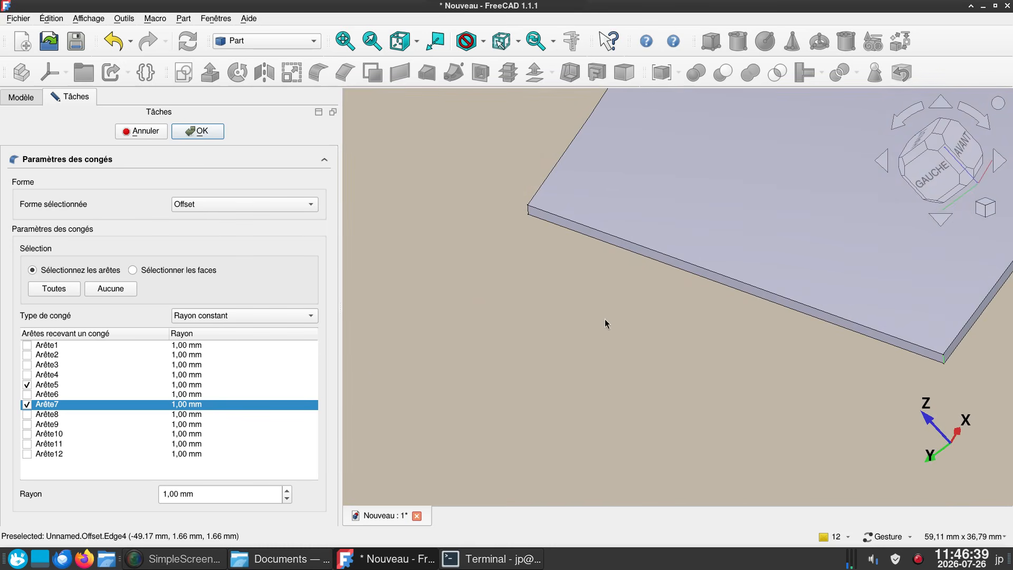
{"action": "left_click", "coordinate": [527, 211]}
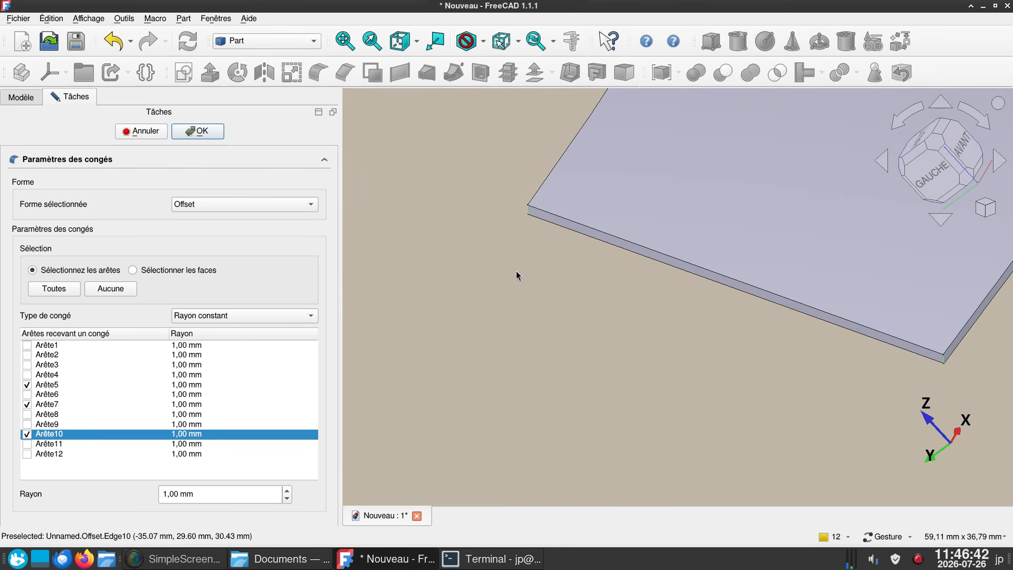
- Add the short thickness edge at the windshield's upper corner on the positive X side to the fillet's edge selection
{"action": "scroll", "coordinate": [512, 264], "scroll_direction": "down", "scroll_amount": 5}
{"action": "left_click_drag", "start_coordinate": [485, 201], "coordinate": [497, 258]}
{"action": "right_click_drag", "start_coordinate": [497, 256], "coordinate": [668, 527]}
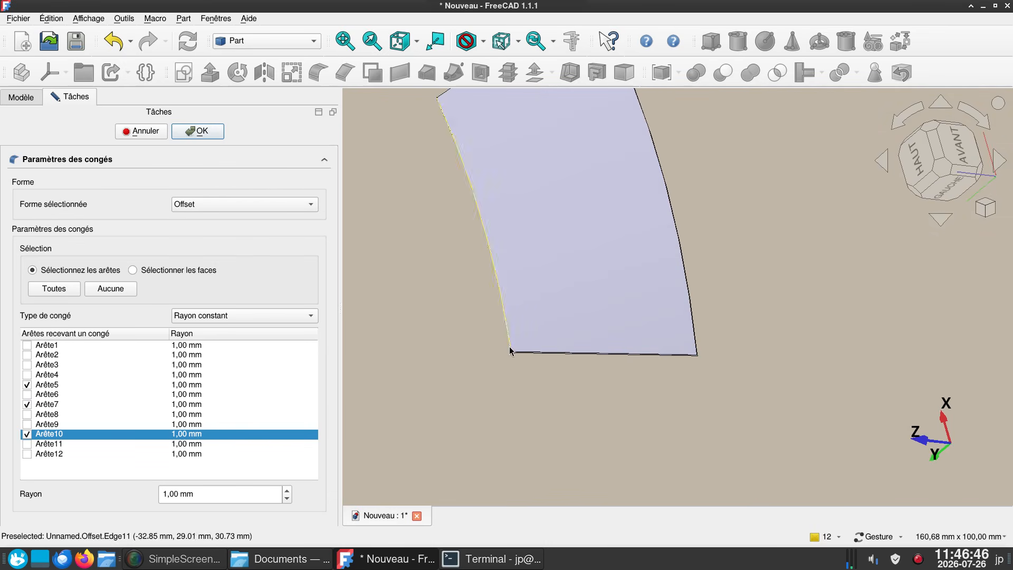
{"action": "right_click_drag", "start_coordinate": [555, 398], "coordinate": [639, 460]}
{"action": "left_click_drag", "start_coordinate": [591, 452], "coordinate": [642, 396]}
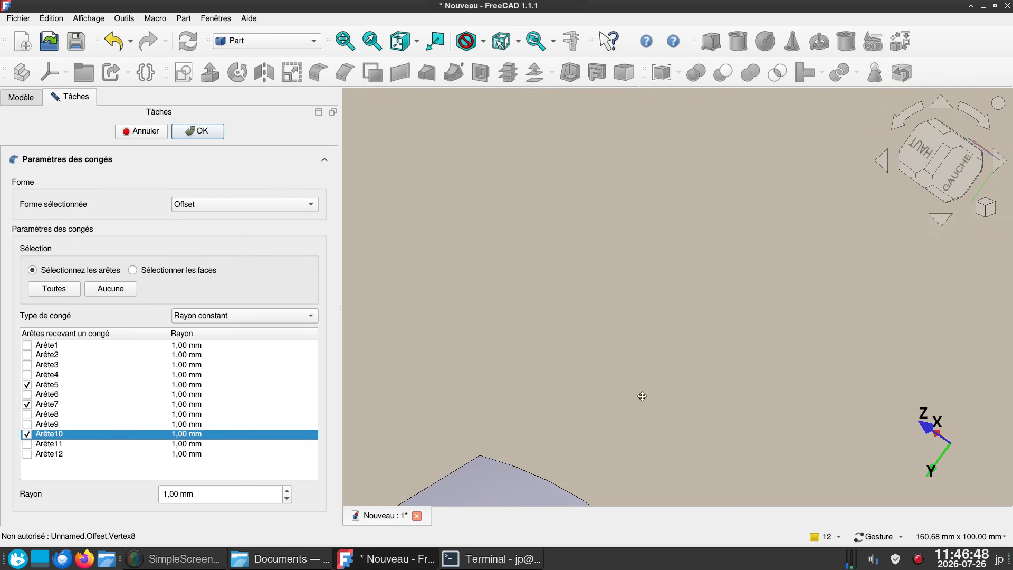
{"action": "right_click_drag", "start_coordinate": [604, 426], "coordinate": [719, 207]}
{"action": "scroll", "coordinate": [461, 254], "scroll_direction": "up", "scroll_amount": 4}
{"action": "scroll", "coordinate": [463, 277], "scroll_direction": "up", "scroll_amount": 4}
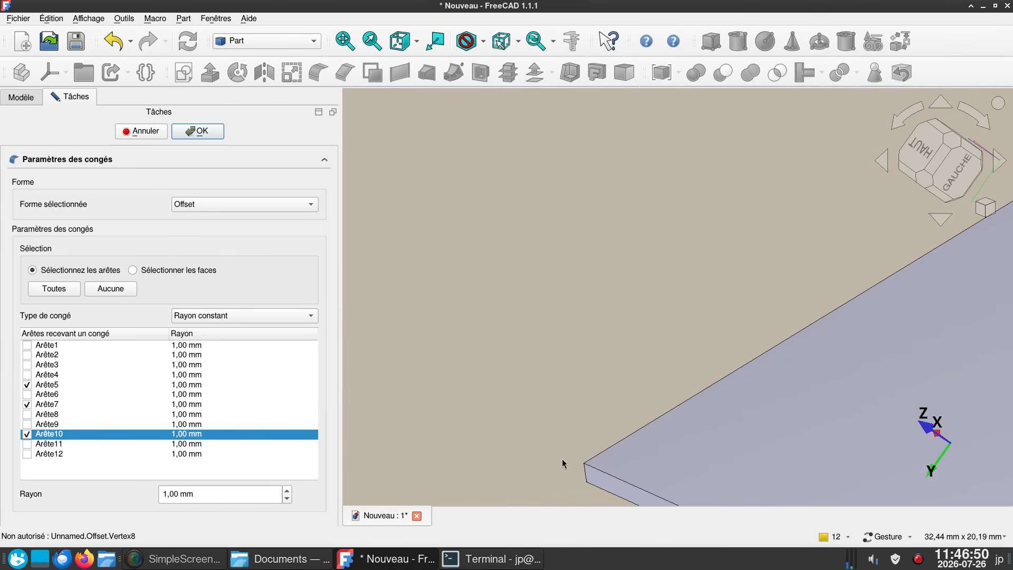
{"action": "left_click", "coordinate": [586, 474]}
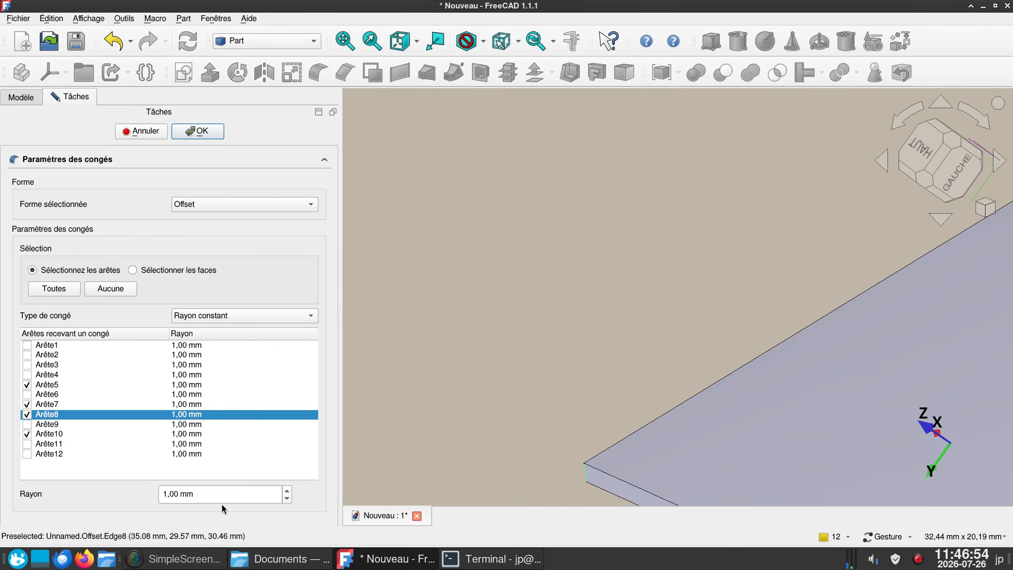
- Set the fillet radius to 5 mm for all four selected corner edges and create the fillet
{"action": "left_click_drag", "start_coordinate": [219, 499], "coordinate": [147, 479]}
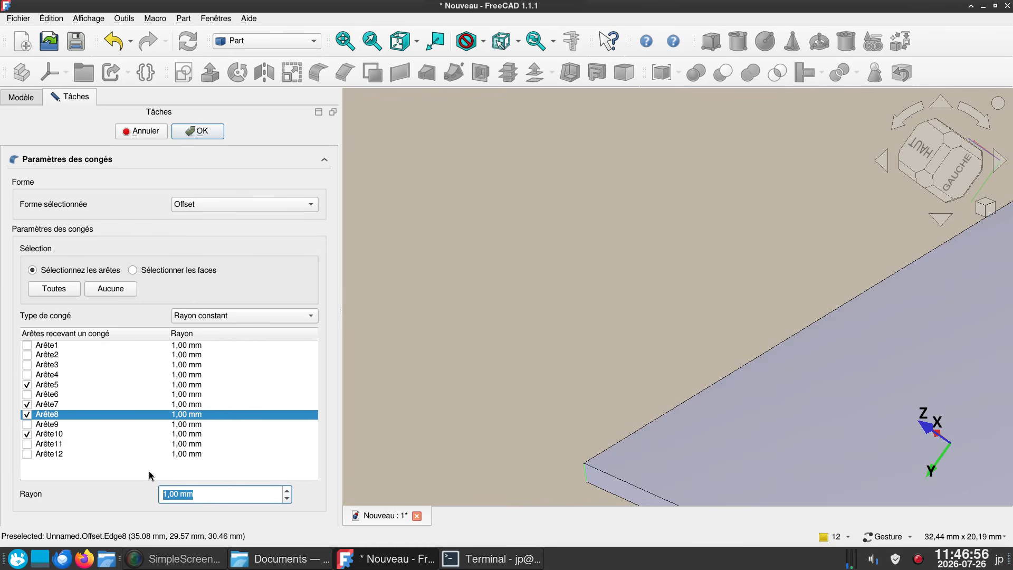
{"action": "type", "text": "5"}
{"action": "left_click", "coordinate": [198, 131]}
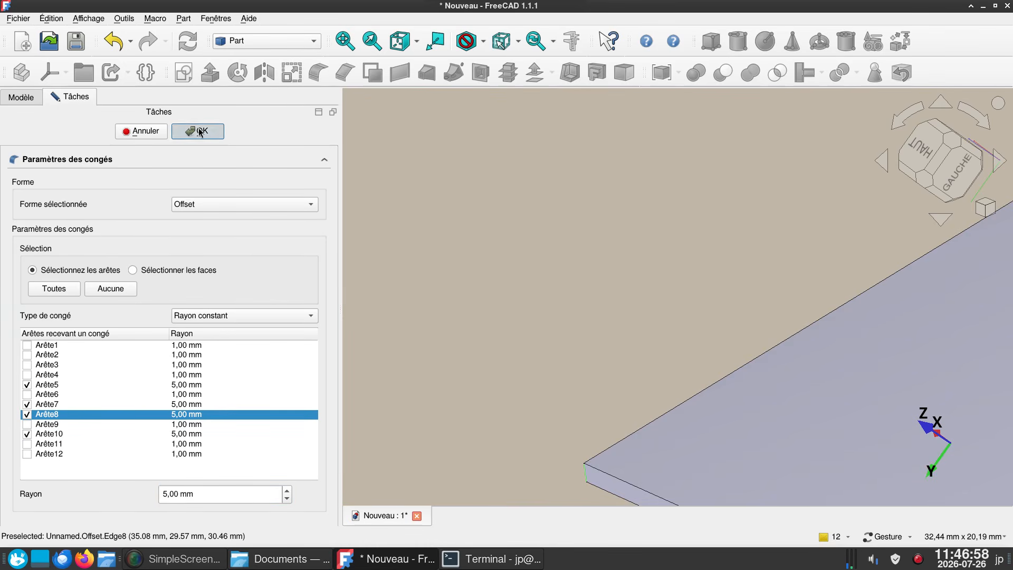
- Examine the filleted windshield in isometric, right and top views
{"action": "left_click_drag", "start_coordinate": [515, 204], "coordinate": [444, 191]}
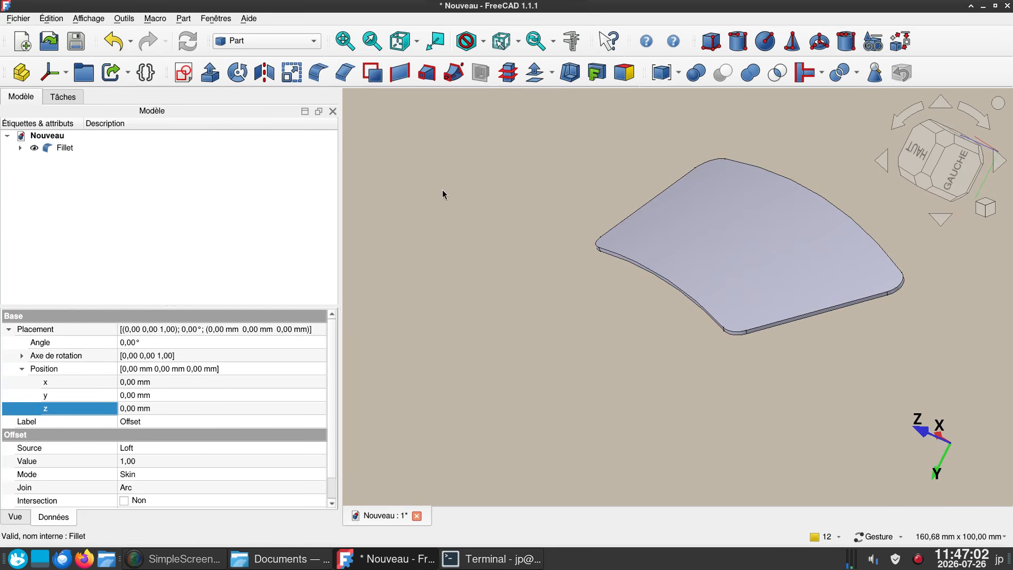
{"action": "key", "text": "0"}
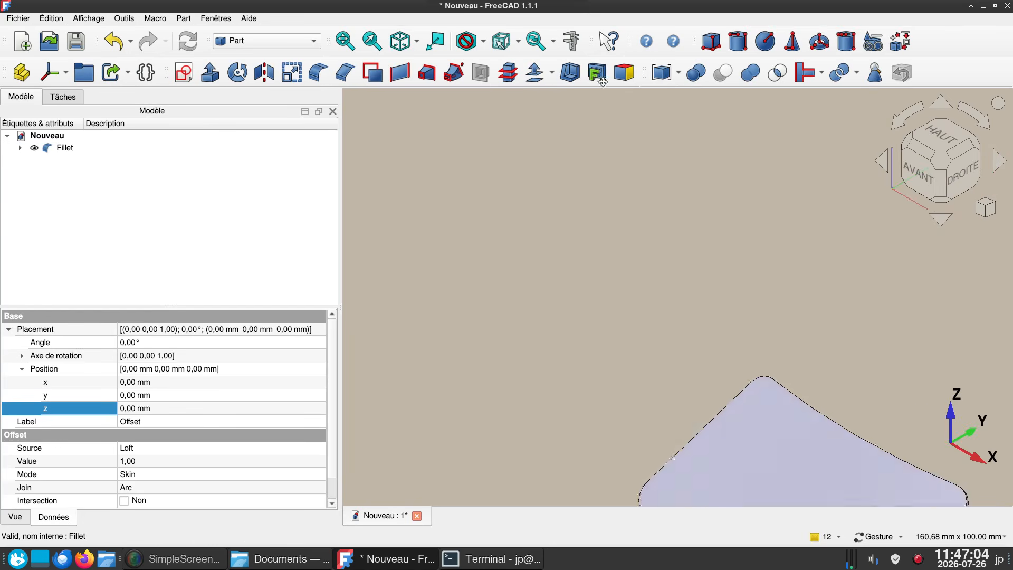
{"action": "left_click_drag", "start_coordinate": [718, 236], "coordinate": [509, 203]}
{"action": "key", "text": "3"}
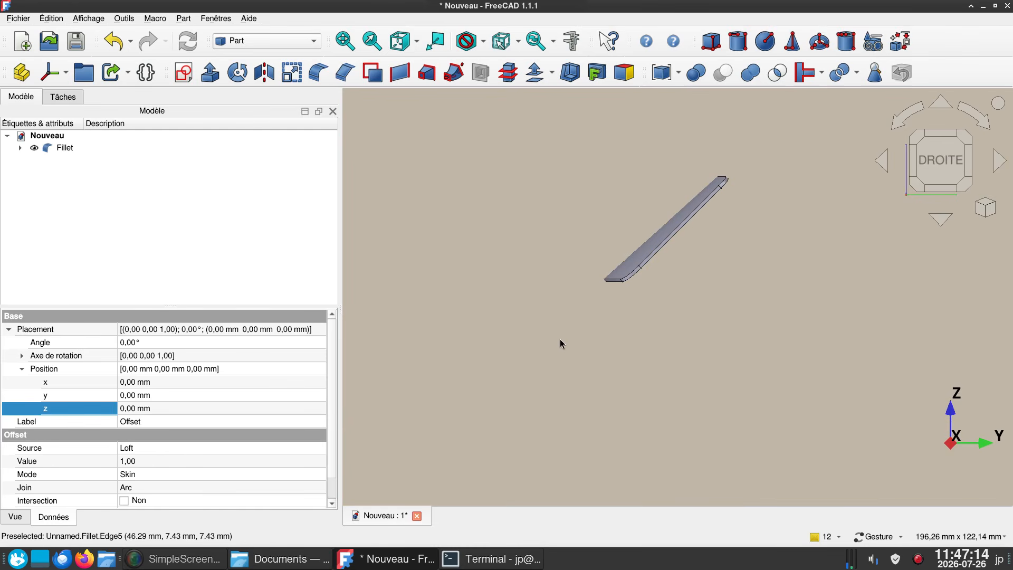
{"action": "key", "text": "2"}
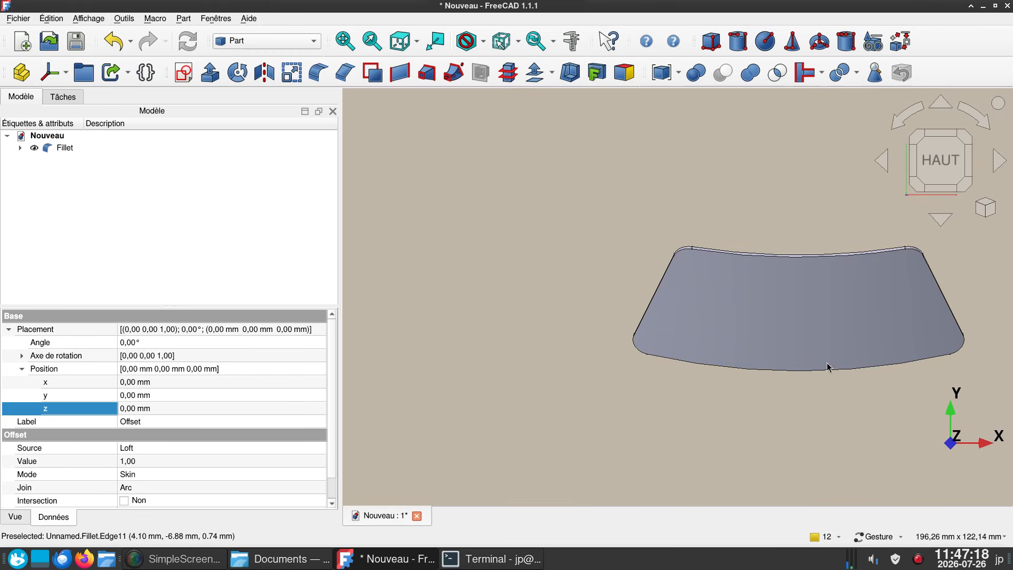
{"action": "key", "text": "0"}
{"action": "left_click_drag", "start_coordinate": [658, 390], "coordinate": [603, 368]}
{"action": "right_click_drag", "start_coordinate": [552, 311], "coordinate": [487, 234]}
{"action": "left_click_drag", "start_coordinate": [718, 368], "coordinate": [764, 339]}
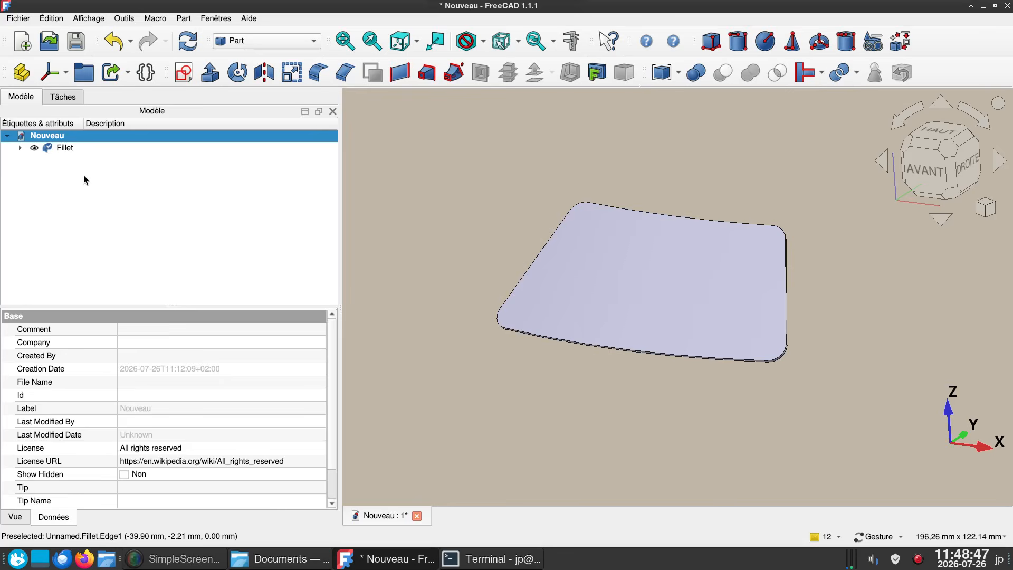
- Change the Fillet object's shape appearance to the light cyan basic colour
{"action": "left_click", "coordinate": [60, 148]}
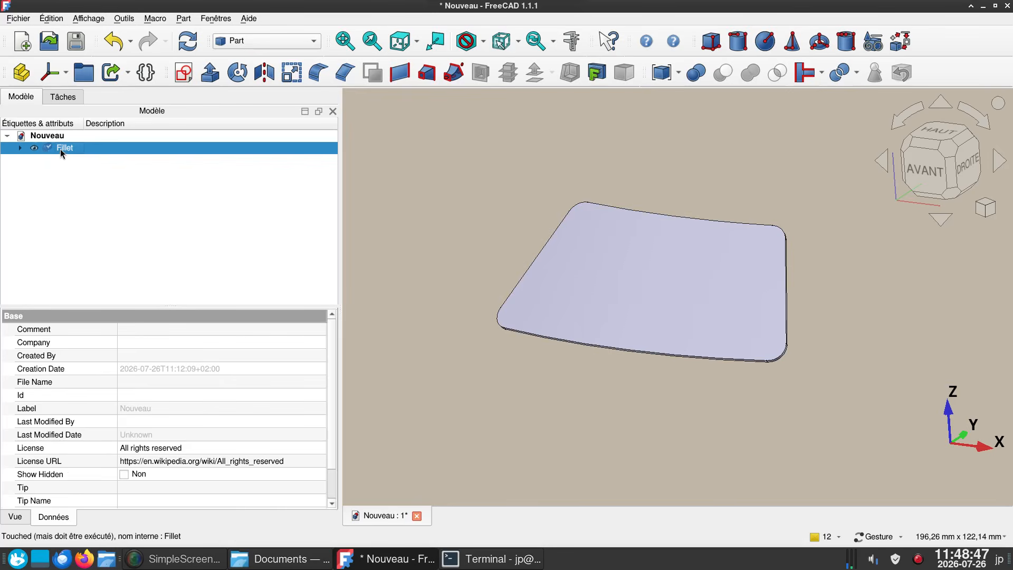
{"action": "left_click", "coordinate": [16, 516]}
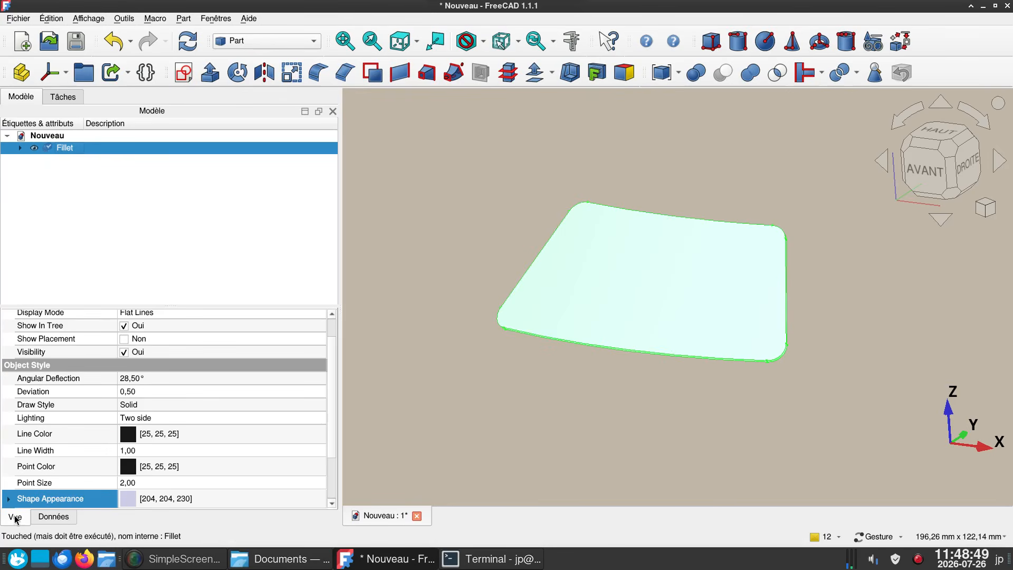
{"action": "left_click", "coordinate": [229, 503]}
{"action": "left_click", "coordinate": [229, 501]}
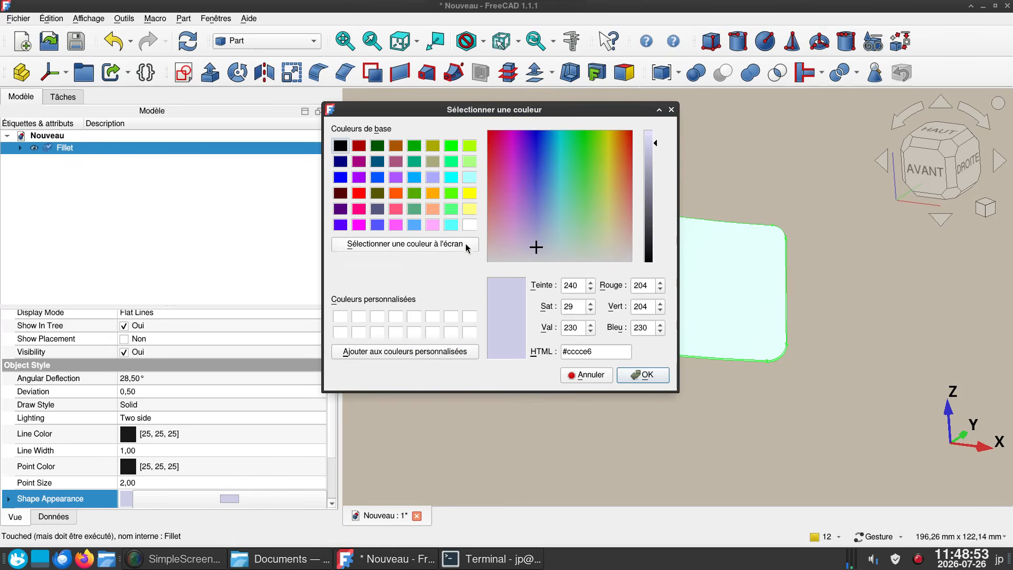
{"action": "left_click", "coordinate": [469, 178]}
{"action": "left_click", "coordinate": [642, 374]}
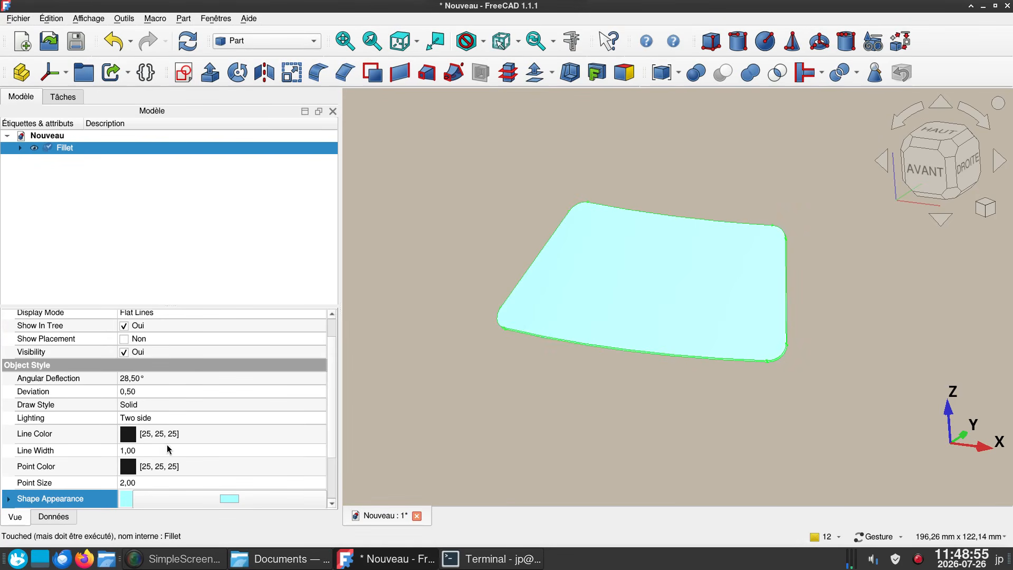
- Set the Fillet object's display mode to Shaded and deselect it
{"action": "scroll", "coordinate": [147, 442], "scroll_direction": "up", "scroll_amount": 1}
{"action": "left_click", "coordinate": [169, 346]}
{"action": "left_click", "coordinate": [169, 346]}
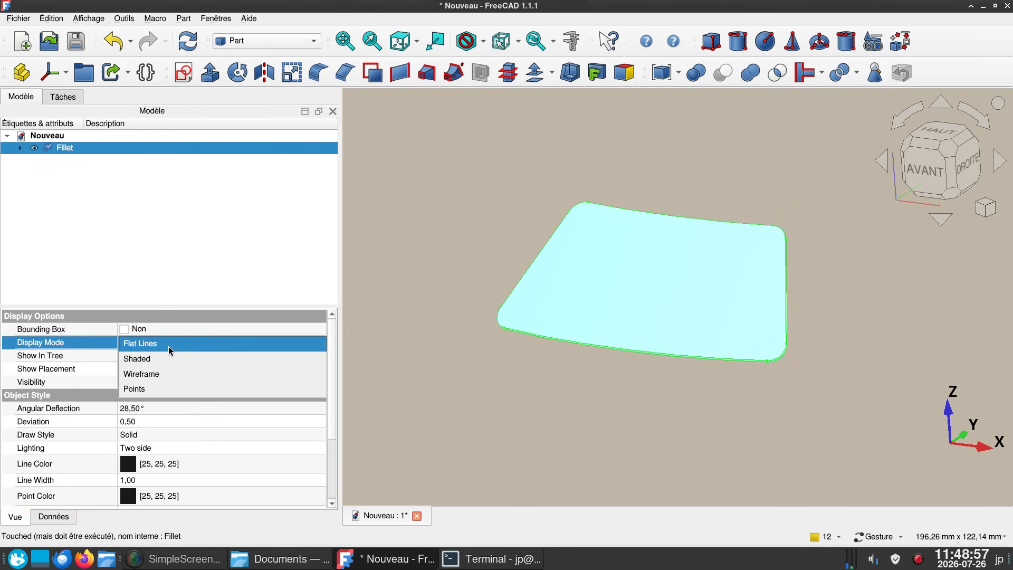
{"action": "left_click", "coordinate": [159, 363]}
{"action": "left_click", "coordinate": [489, 383]}
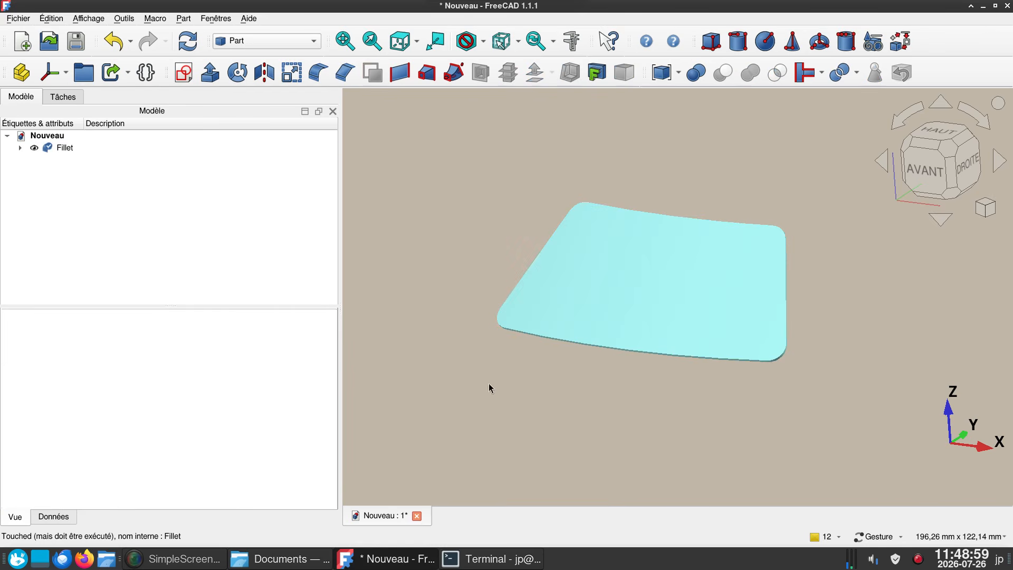
{"action": "mouse_move", "coordinate": [488, 383]}
{"action": "left_mouse_down"}
{"action": "mouse_move", "coordinate": [592, 332]}
{"action": "mouse_move", "coordinate": [520, 335]}
{"action": "mouse_move", "coordinate": [493, 364]}
{"action": "mouse_move", "coordinate": [602, 350]}
{"action": "mouse_move", "coordinate": [670, 262]}
{"action": "mouse_move", "coordinate": [549, 331]}
{"action": "mouse_move", "coordinate": [562, 348]}
{"action": "left_mouse_up"}
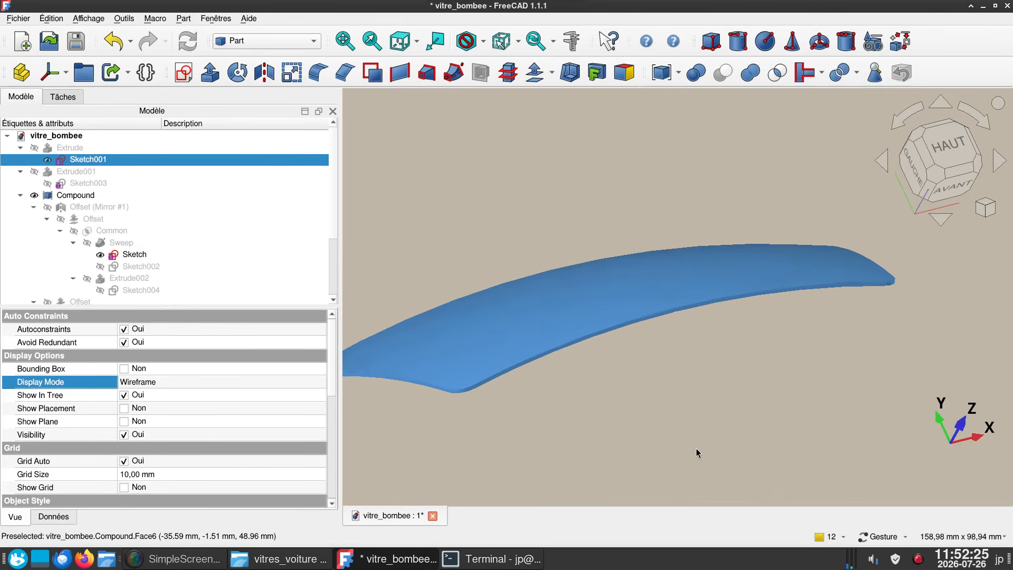
{"action": "scroll", "coordinate": [695, 448], "scroll_direction": "down", "scroll_amount": 2}
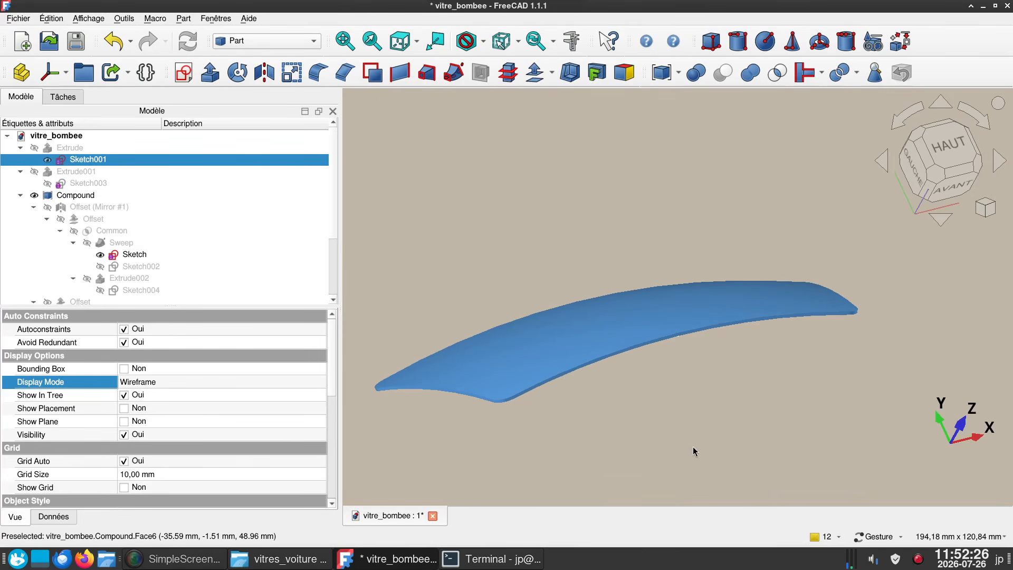
- Examine the curvature of the finished double-curved glass in the vitre_bombee document from the right, the top and oblique angles
{"action": "left_click_drag", "start_coordinate": [699, 421], "coordinate": [511, 427]}
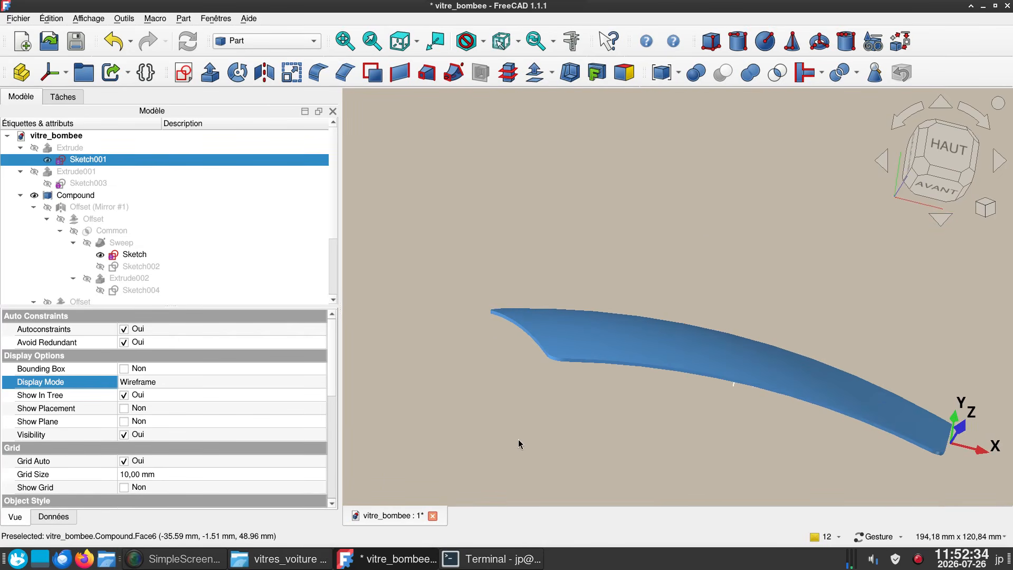
{"action": "key", "text": "3"}
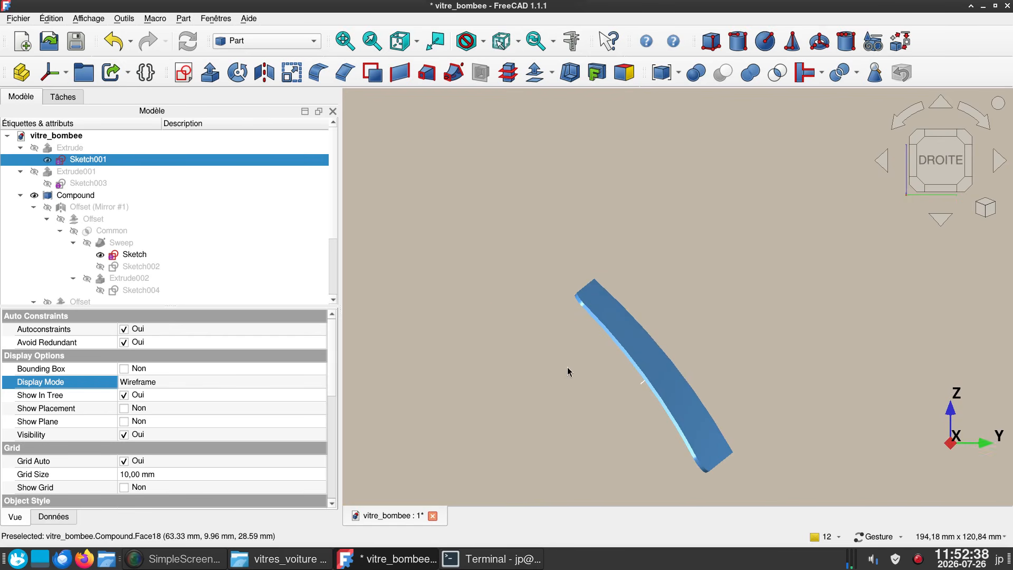
{"action": "left_click_drag", "start_coordinate": [564, 399], "coordinate": [636, 432]}
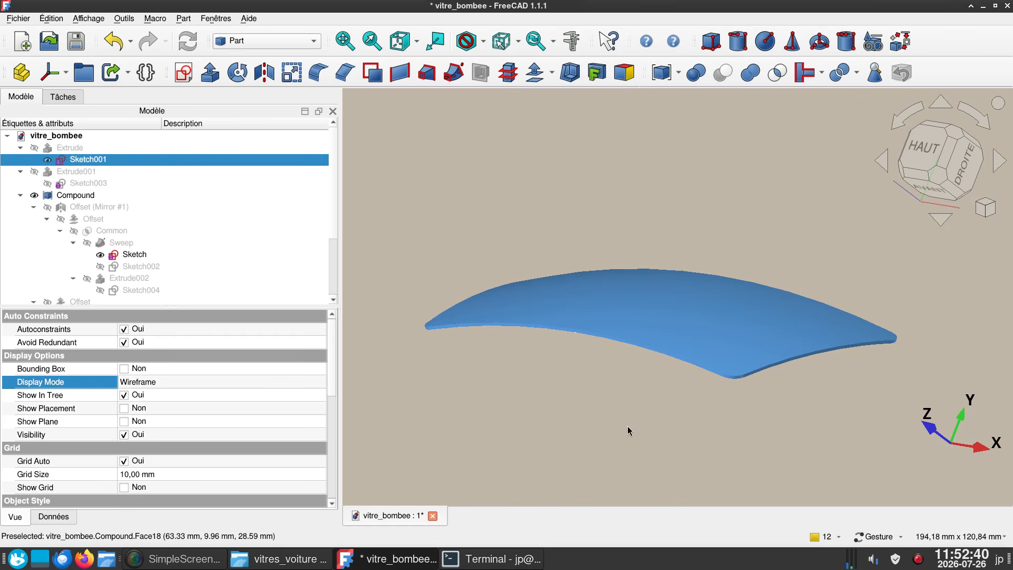
{"action": "key", "text": "2"}
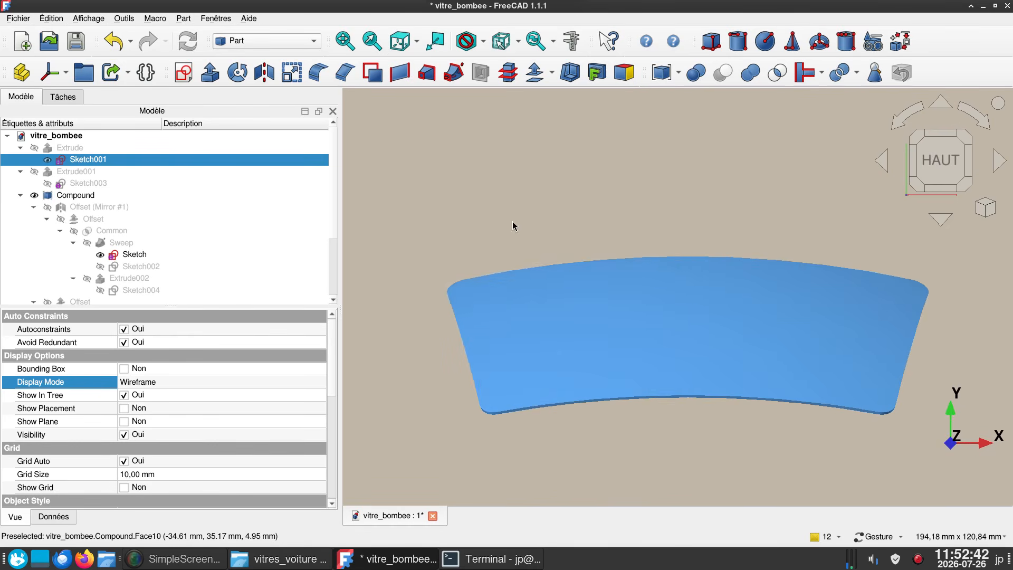
{"action": "left_click_drag", "start_coordinate": [624, 515], "coordinate": [518, 394]}
{"action": "key", "text": "3"}
{"action": "right_click_drag", "start_coordinate": [584, 419], "coordinate": [559, 407]}
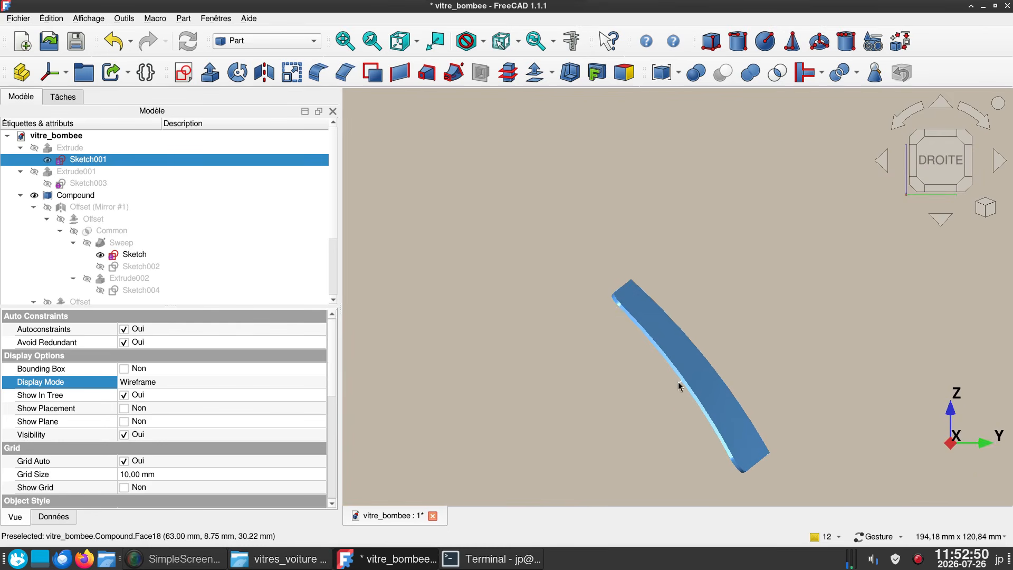
{"action": "left_click_drag", "start_coordinate": [595, 413], "coordinate": [654, 382]}
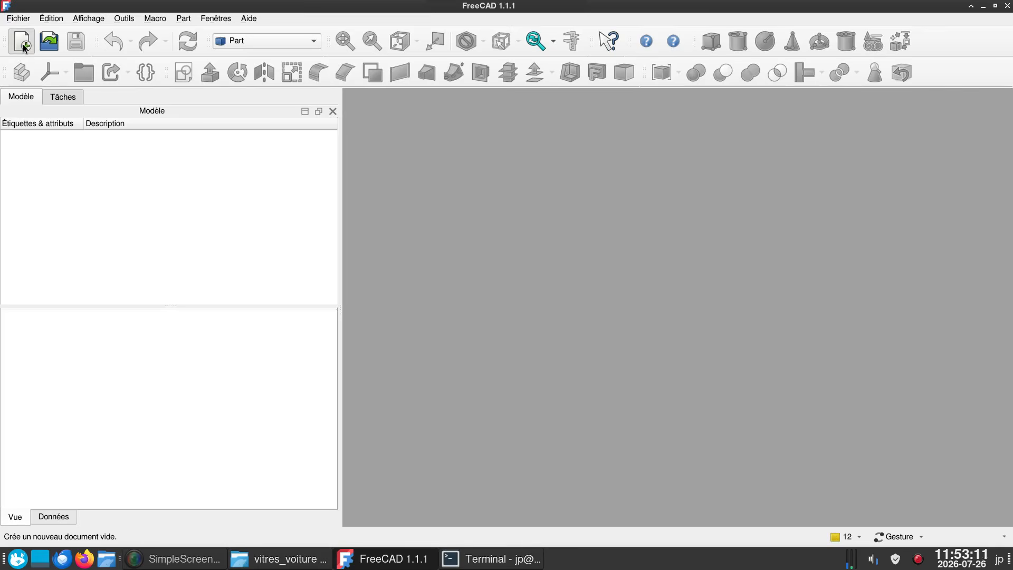
- Create a new document and start a sketch on the YZ plane
{"action": "left_click", "coordinate": [22, 41]}
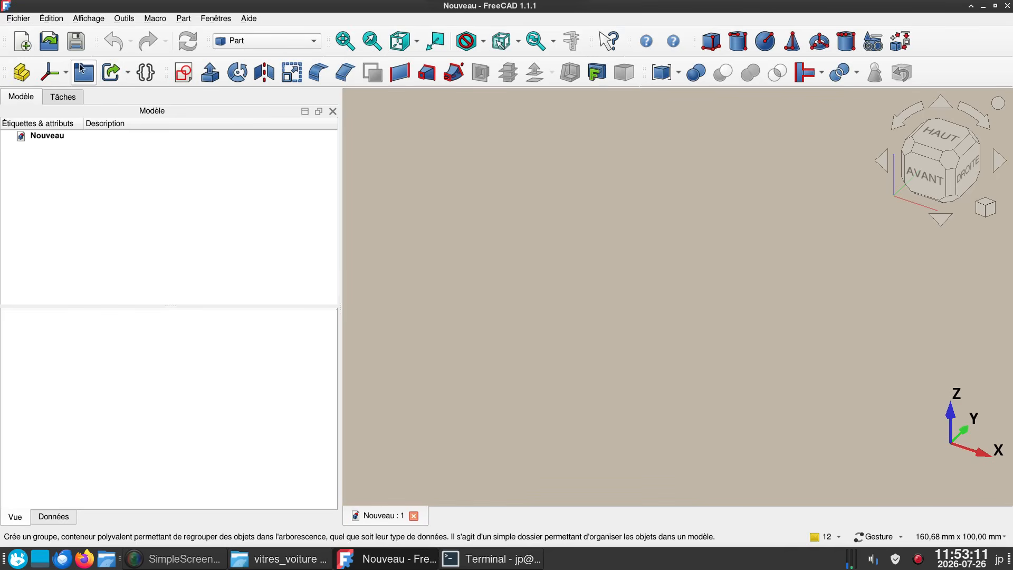
{"action": "left_click", "coordinate": [183, 72]}
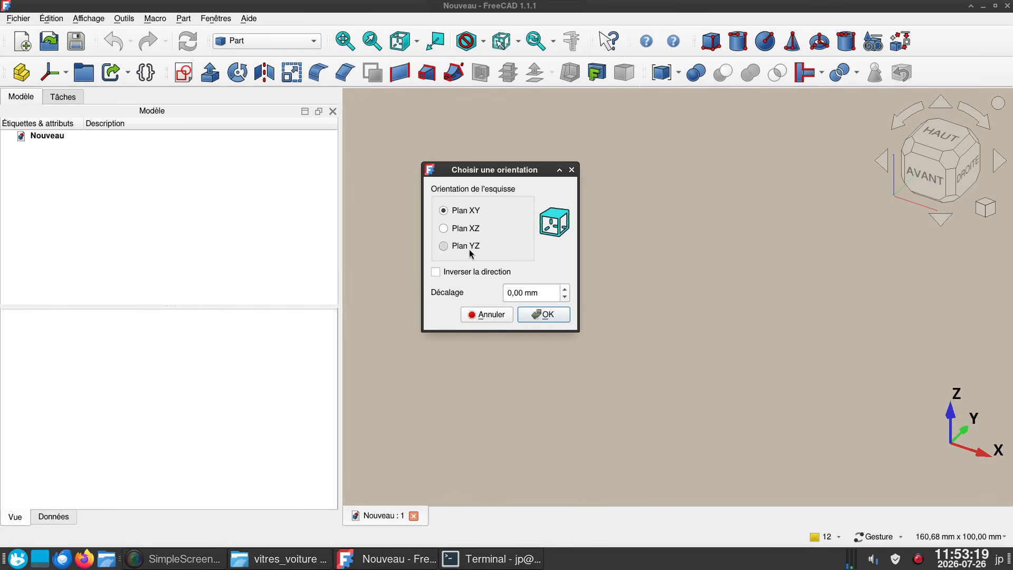
{"action": "left_click", "coordinate": [465, 246]}
{"action": "left_click", "coordinate": [544, 314]}
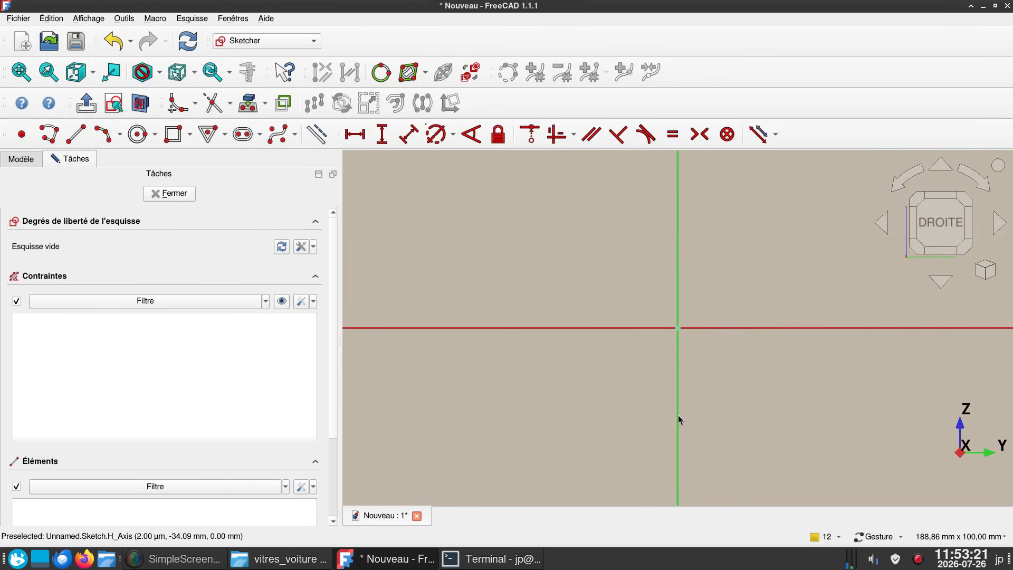
- Sketch an outward-bulging three-point arc from the vertical axis at about 42.8 mm to the horizontal axis at about 38.1 mm
{"action": "right_click_drag", "start_coordinate": [736, 420], "coordinate": [651, 496]}
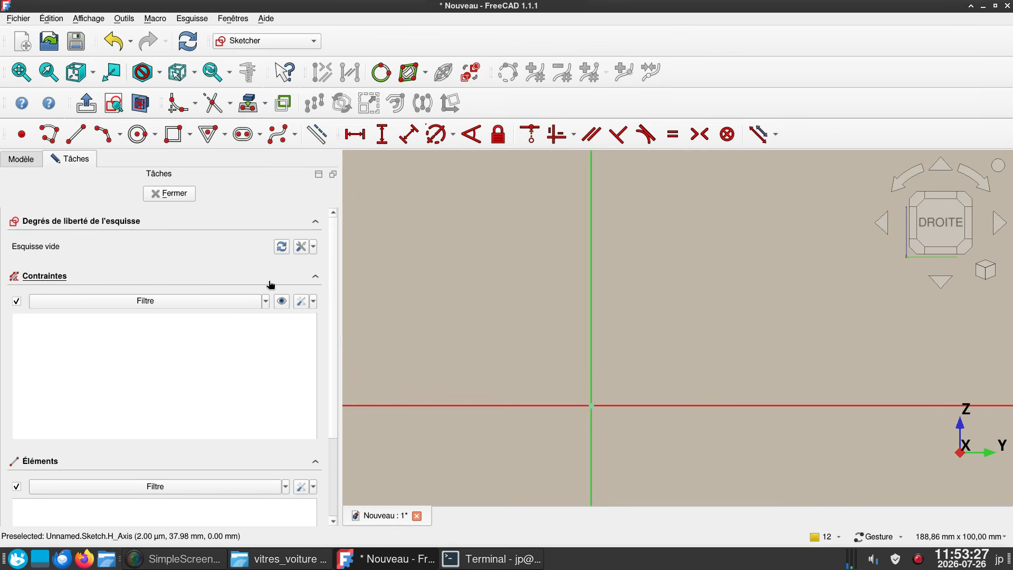
{"action": "left_click", "coordinate": [103, 135]}
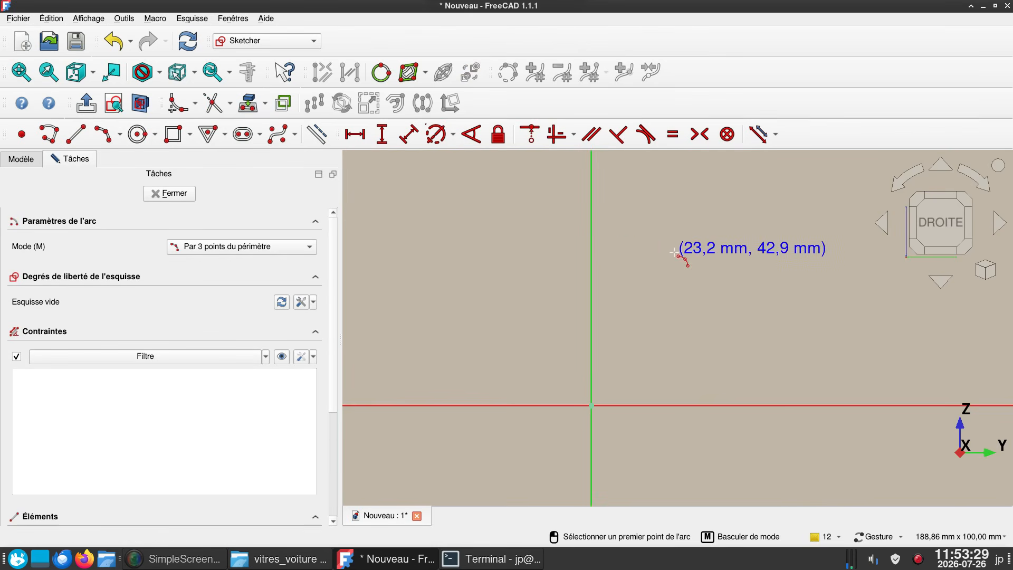
{"action": "left_click", "coordinate": [591, 255]}
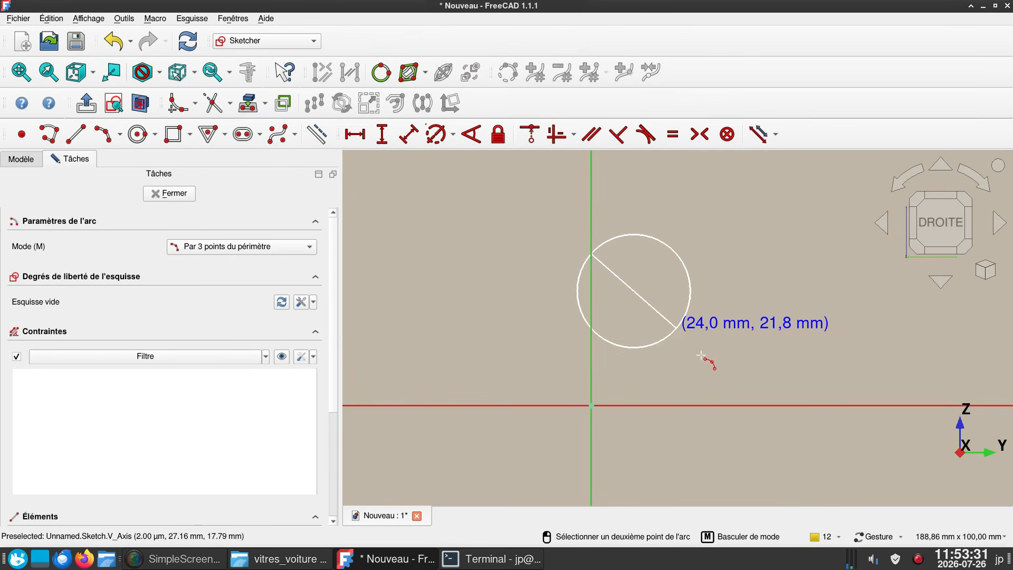
{"action": "left_click", "coordinate": [727, 406]}
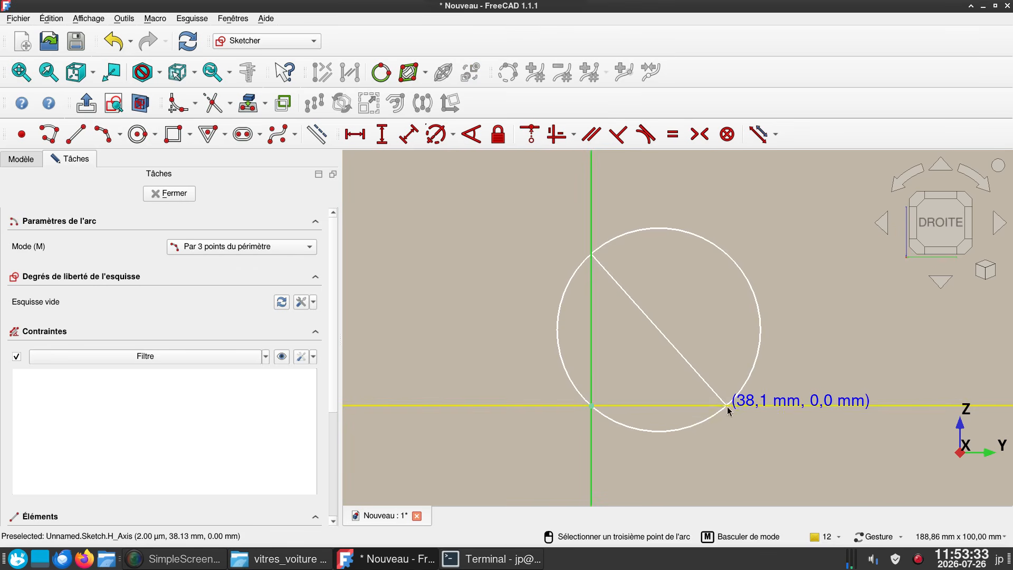
{"action": "left_click", "coordinate": [704, 349]}
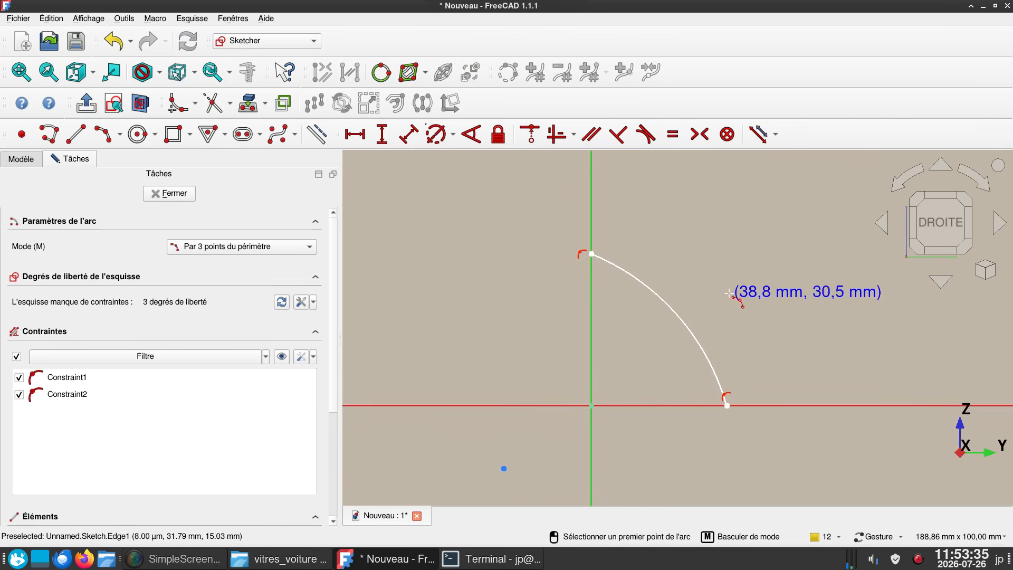
- Constrain the arc's upper endpoint 50 mm vertically and its lower endpoint 30 mm horizontally from the origin
{"action": "left_click", "coordinate": [592, 256]}
{"action": "type", "text": "i"}
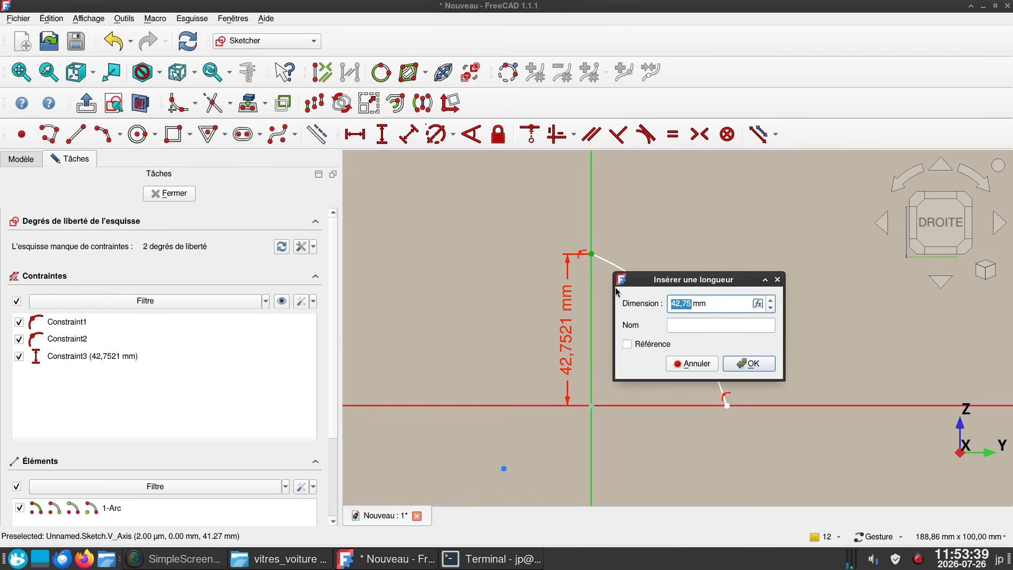
{"action": "type", "text": "50"}
{"action": "key", "text": "Return"}
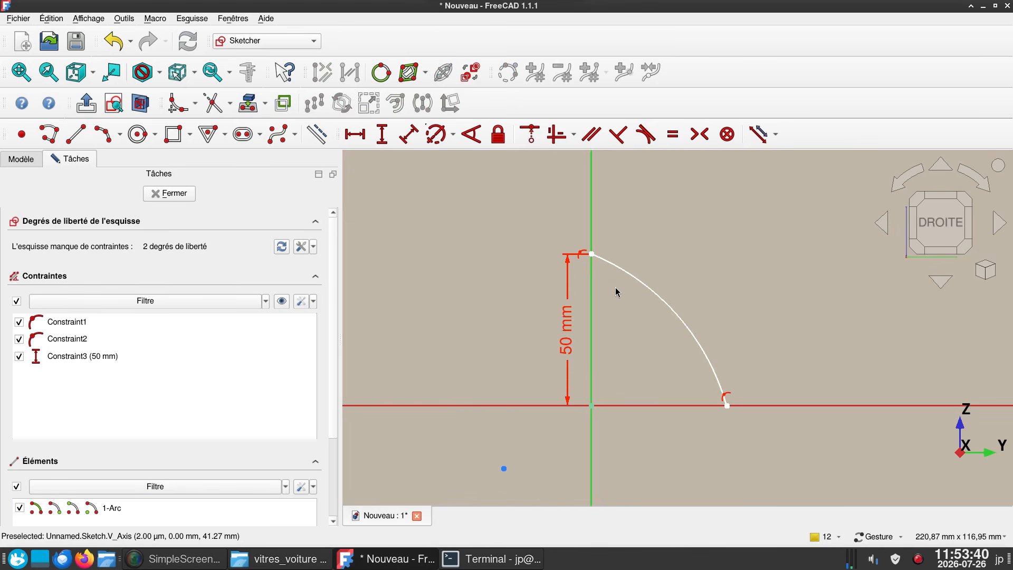
{"action": "left_click", "coordinate": [723, 400]}
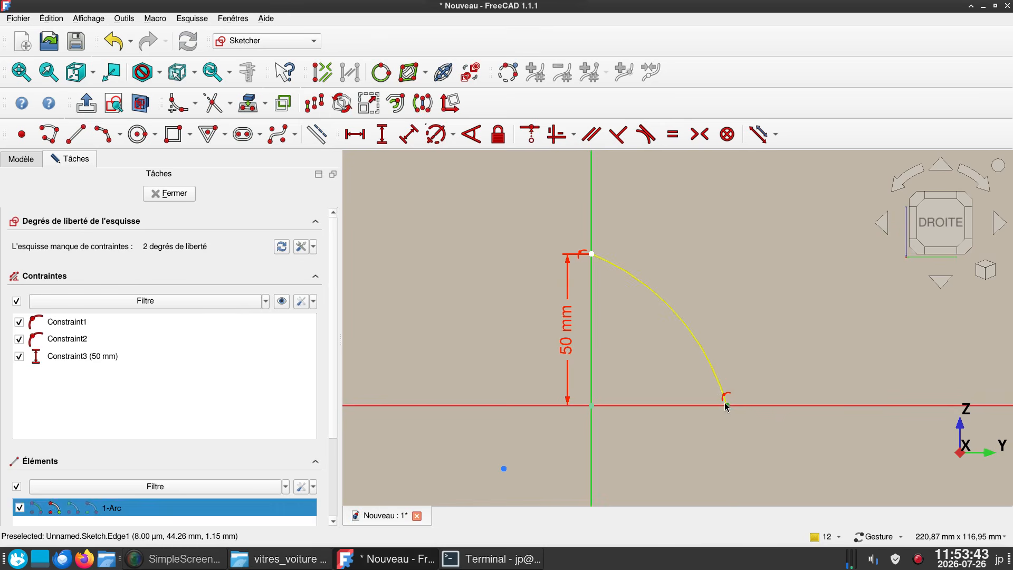
{"action": "type", "text": "l3"}
{"action": "type", "text": "0"}
{"action": "key", "text": "Return"}
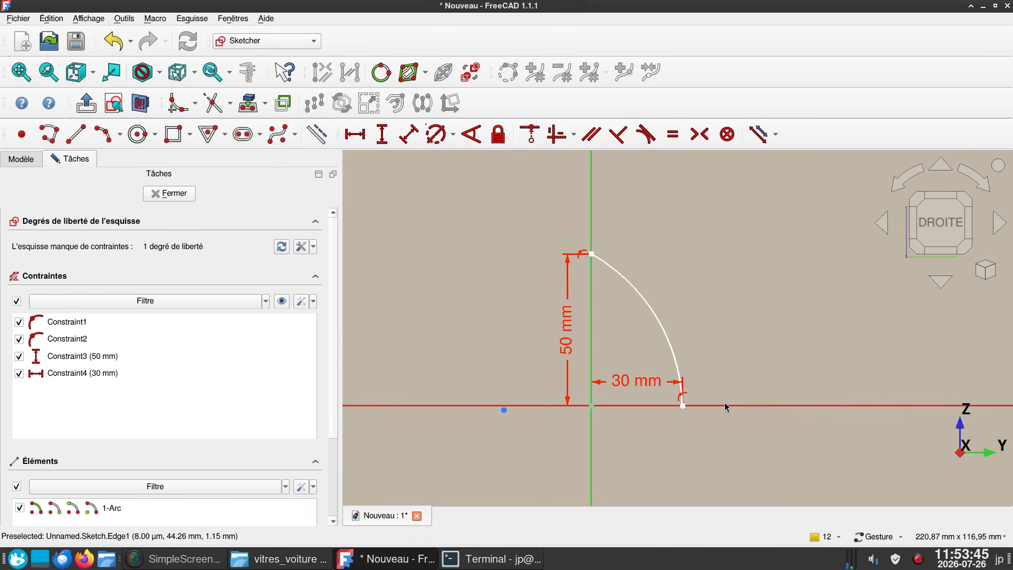
- Set the horizontal distance of the arc's lower endpoint to 60 mm
{"action": "double_click", "coordinate": [663, 389]}
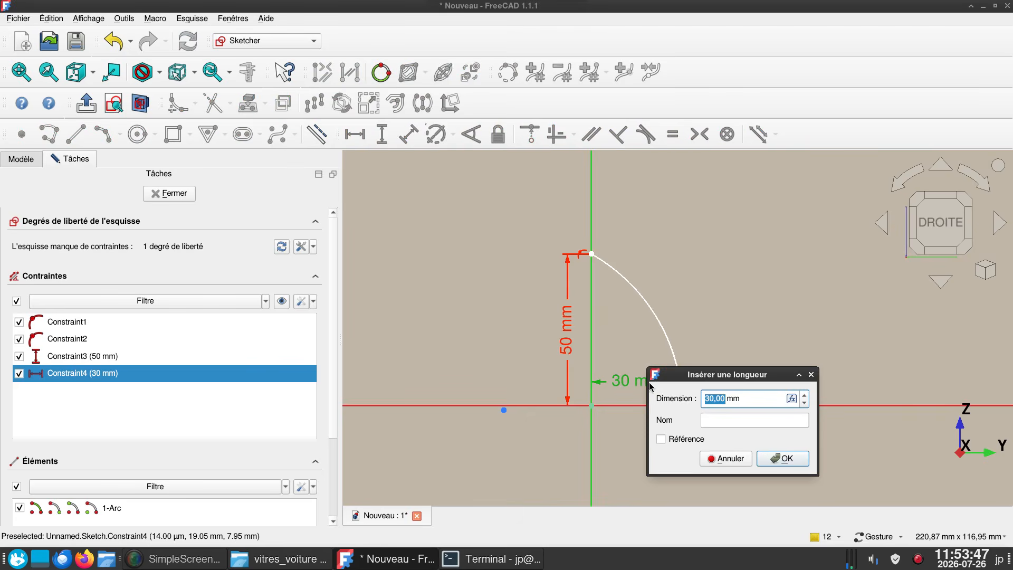
{"action": "type", "text": "60"}
{"action": "key", "text": "Return"}
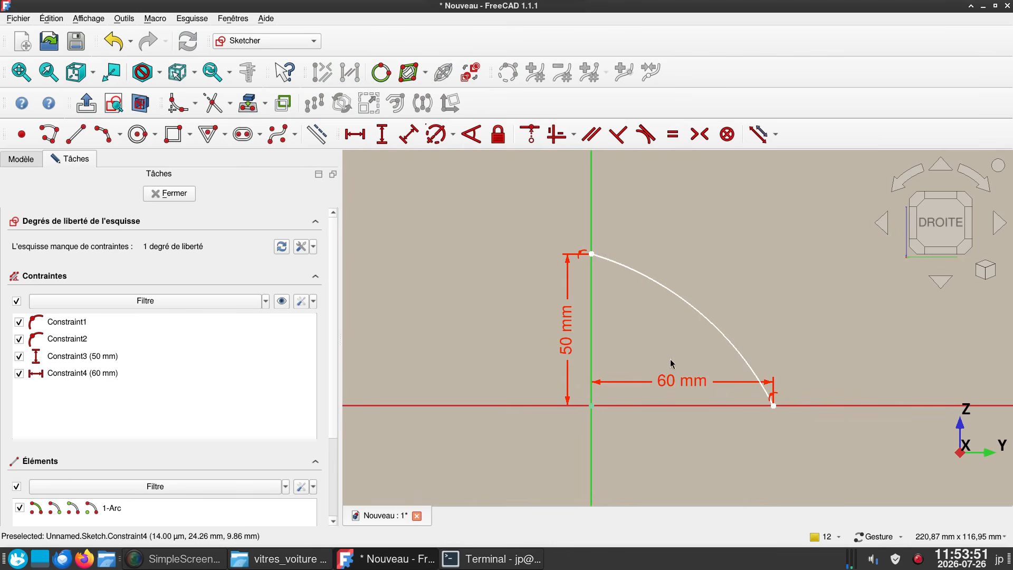
- Add a radius constraint of 300 mm to the arc
{"action": "left_click", "coordinate": [693, 315]}
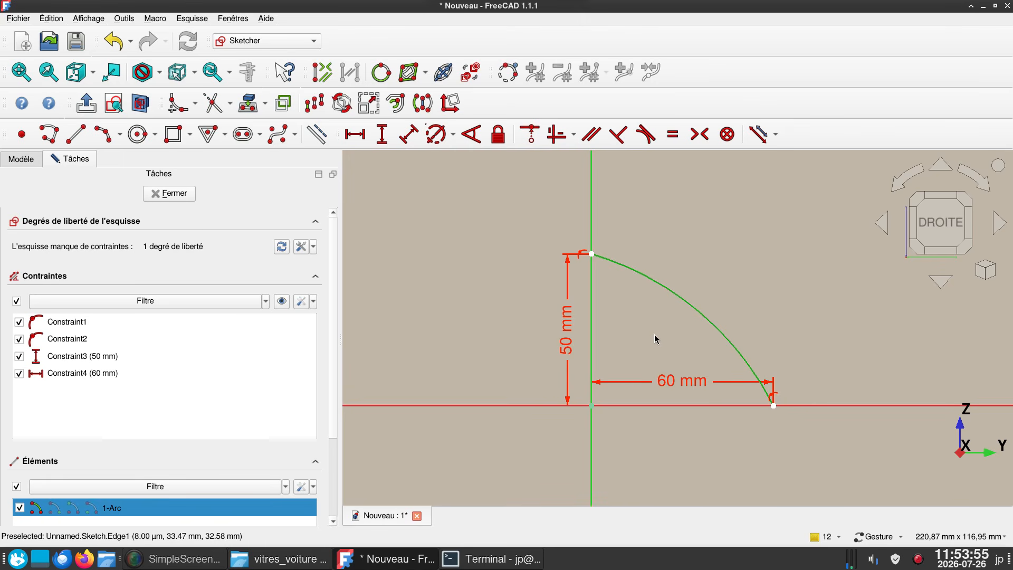
{"action": "key", "text": "d"}
{"action": "left_click", "coordinate": [741, 218]}
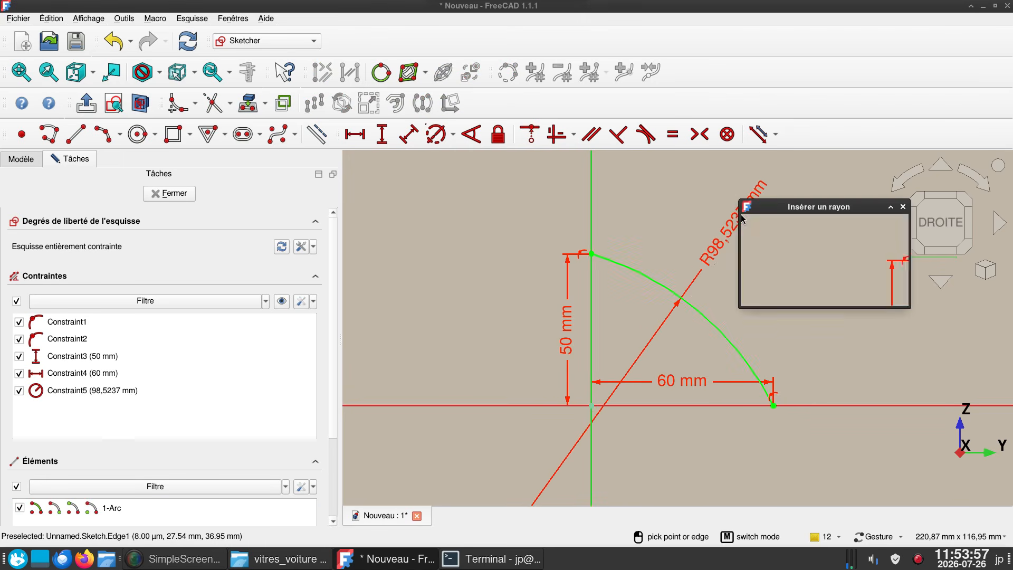
{"action": "type", "text": "300"}
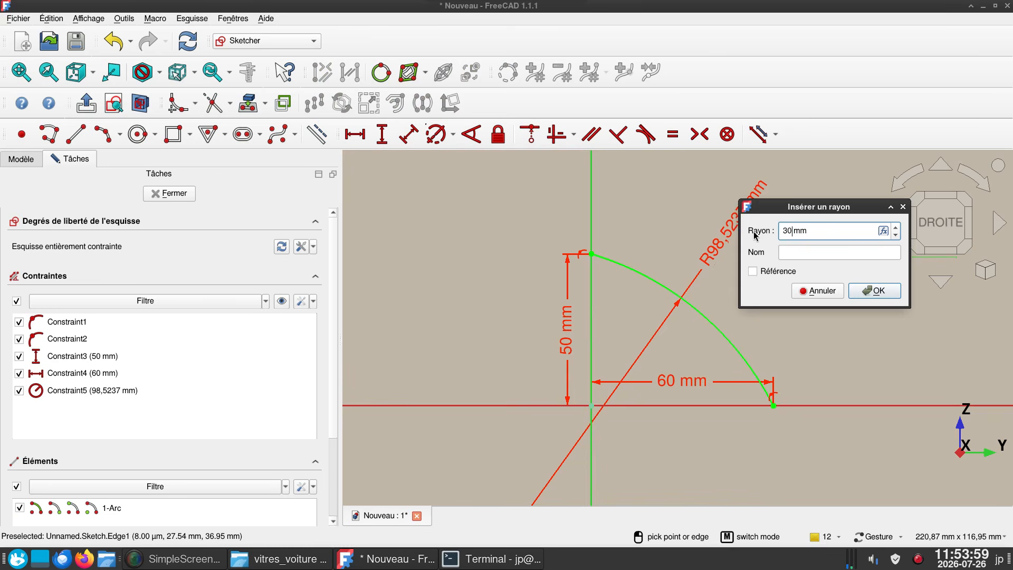
{"action": "key", "text": "Return"}
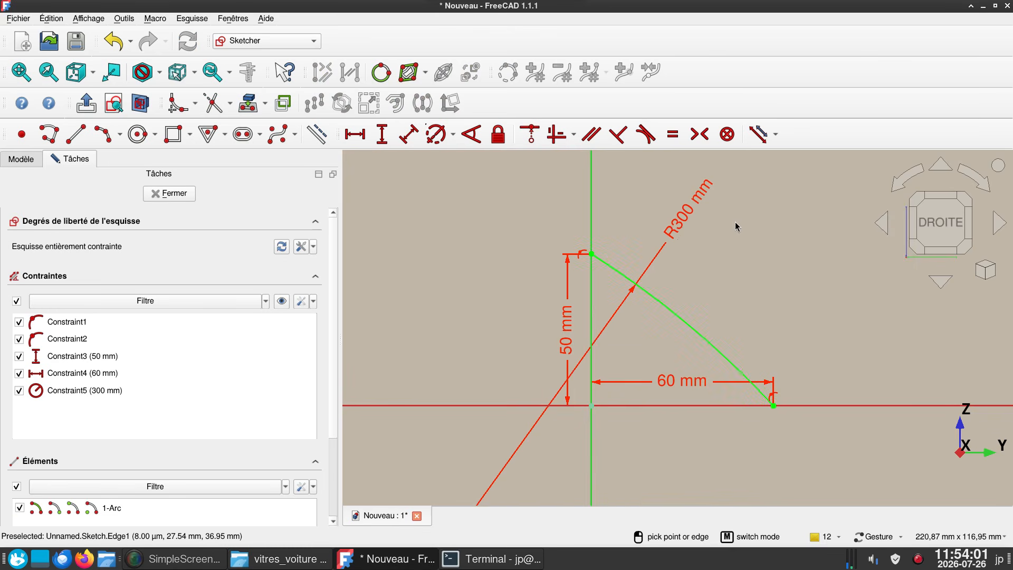
- Set the arc's radius to 200 mm and close the sketch
{"action": "double_click", "coordinate": [681, 227]}
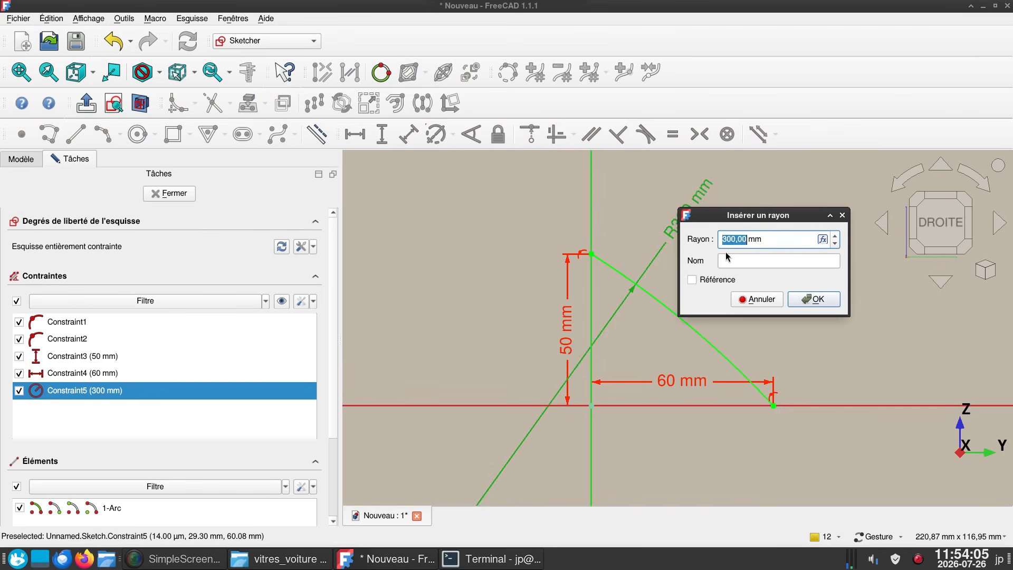
{"action": "type", "text": "2"}
{"action": "key", "text": "Return"}
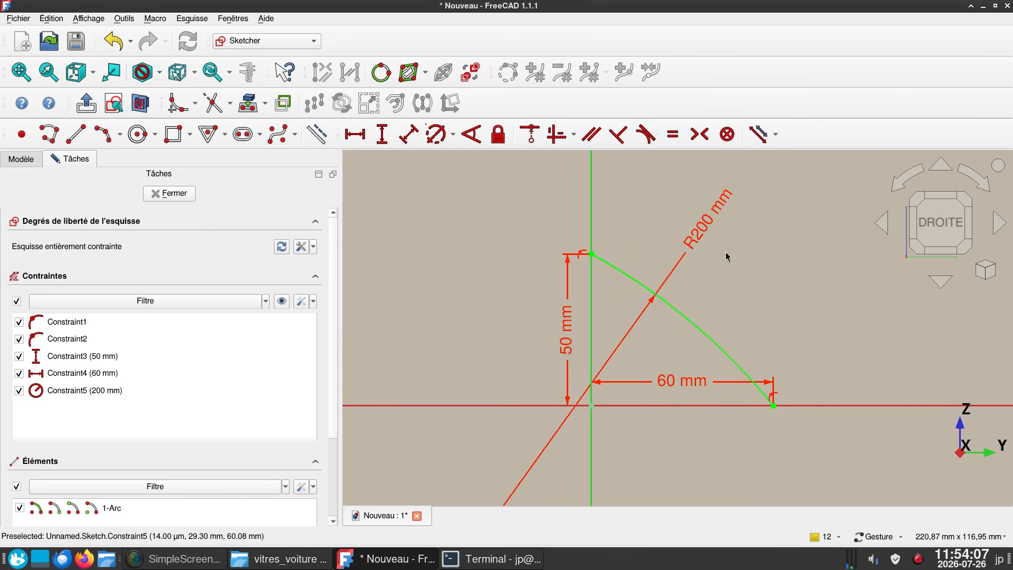
{"action": "left_click", "coordinate": [174, 194]}
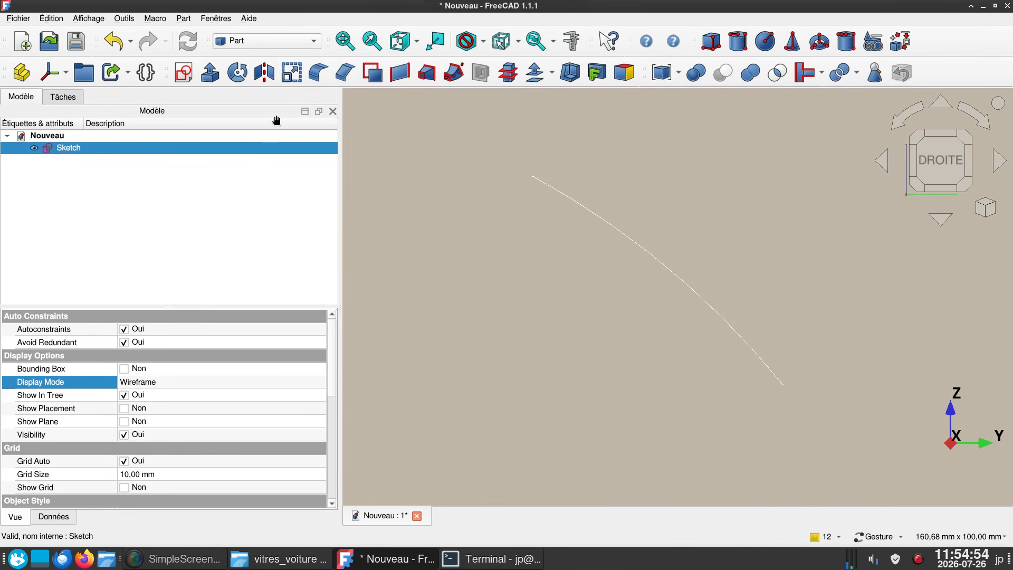
{"action": "left_click", "coordinate": [183, 73]}
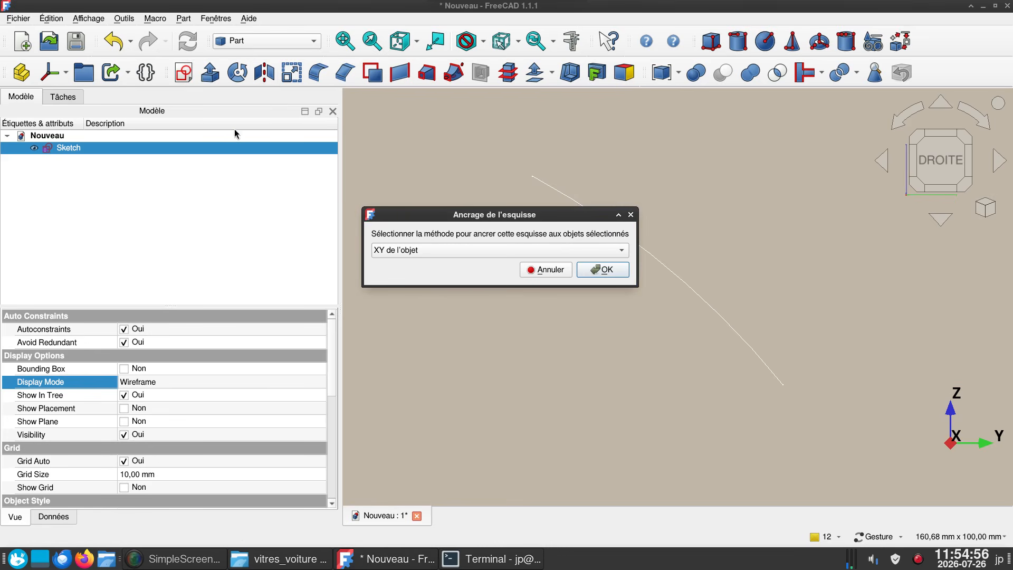
{"action": "left_click", "coordinate": [543, 270]}
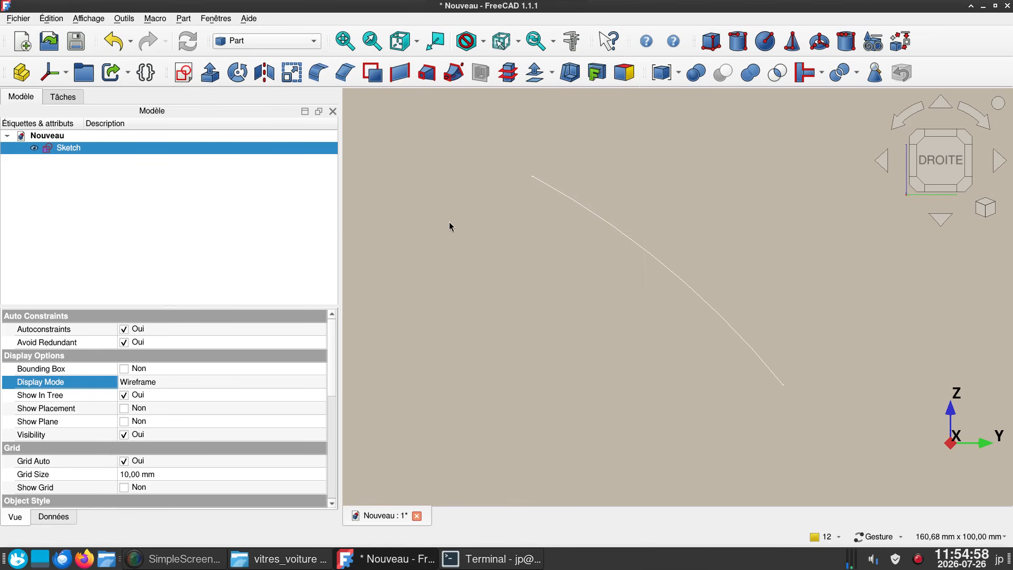
{"action": "left_click", "coordinate": [434, 215]}
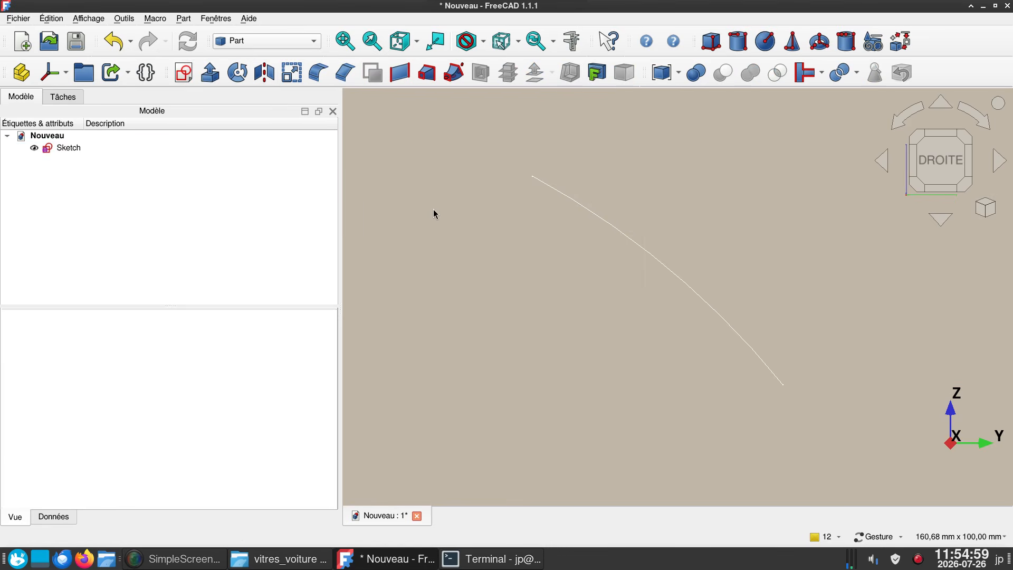
- Create a second sketch on the YZ plane with no offset
{"action": "left_click", "coordinate": [184, 74]}
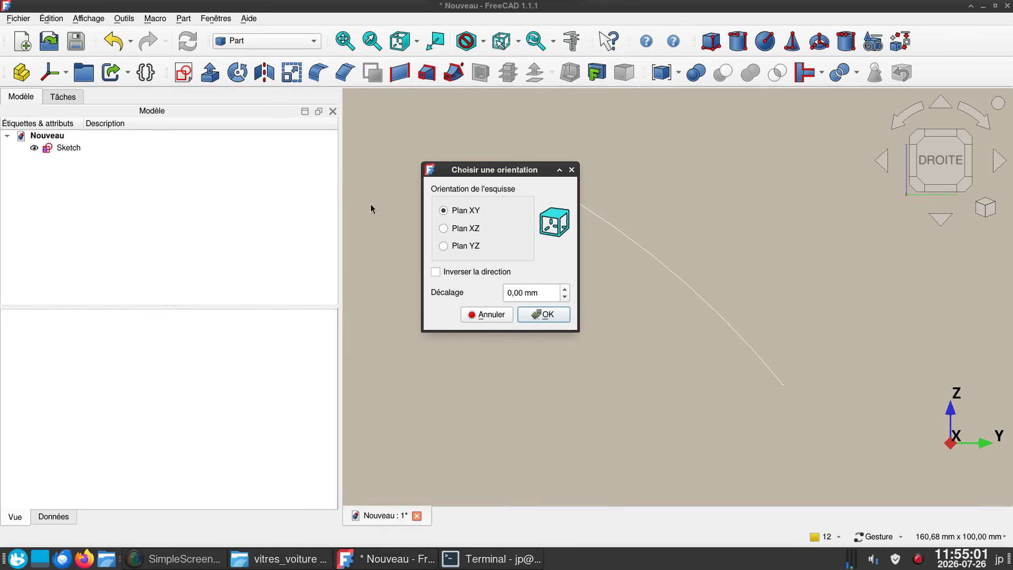
{"action": "left_click", "coordinate": [470, 248]}
{"action": "left_click", "coordinate": [544, 315]}
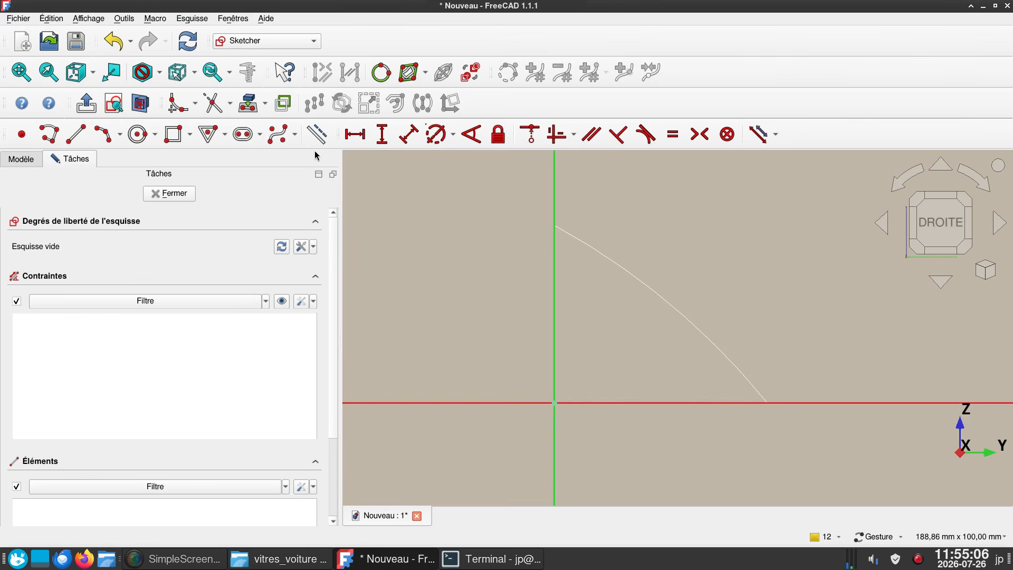
- Project the first sketch's arc into the new sketch as external geometry
{"action": "left_click", "coordinate": [266, 106]}
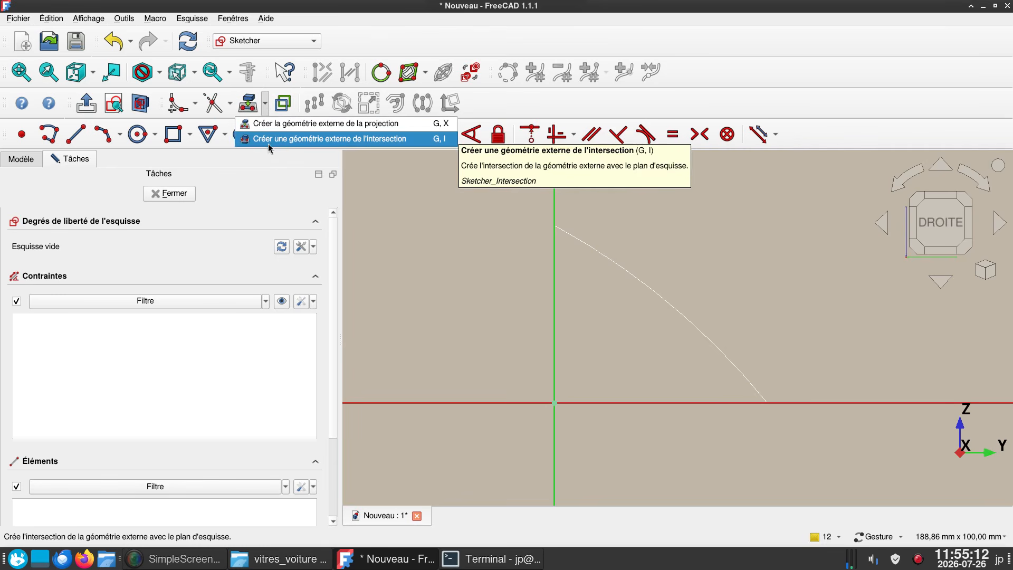
{"action": "left_click", "coordinate": [271, 125]}
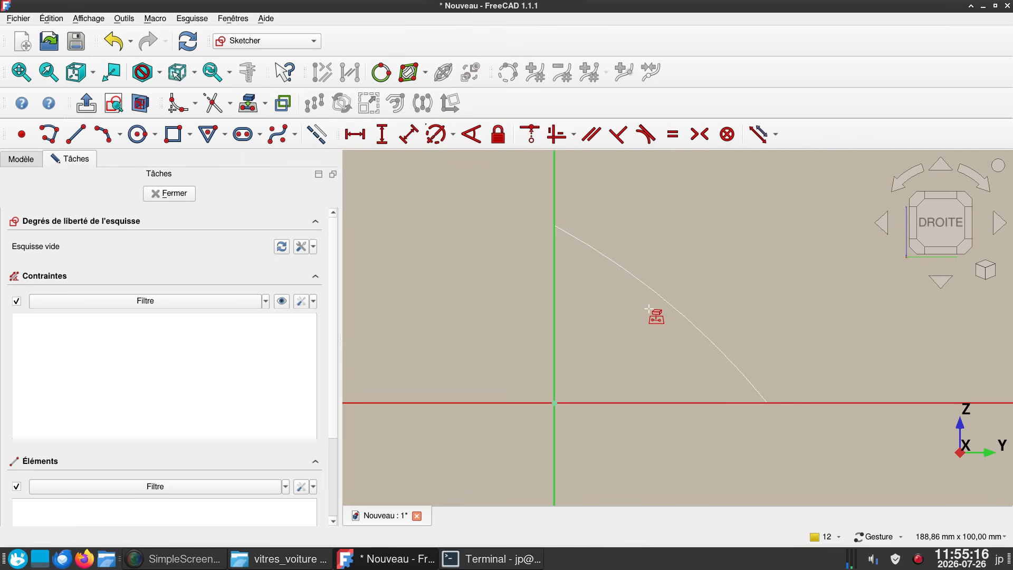
{"action": "left_click", "coordinate": [660, 294]}
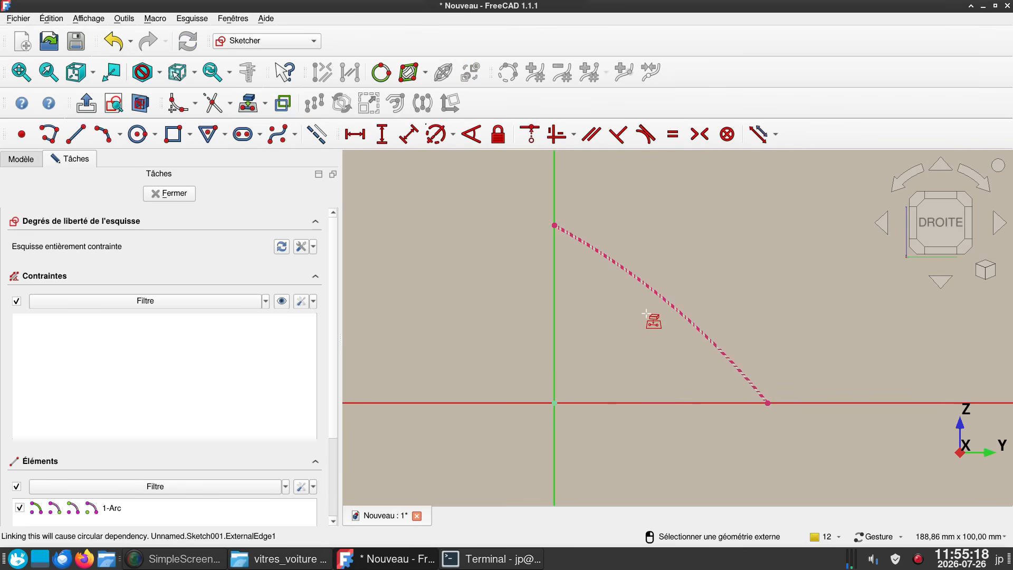
{"action": "right_click", "coordinate": [645, 314]}
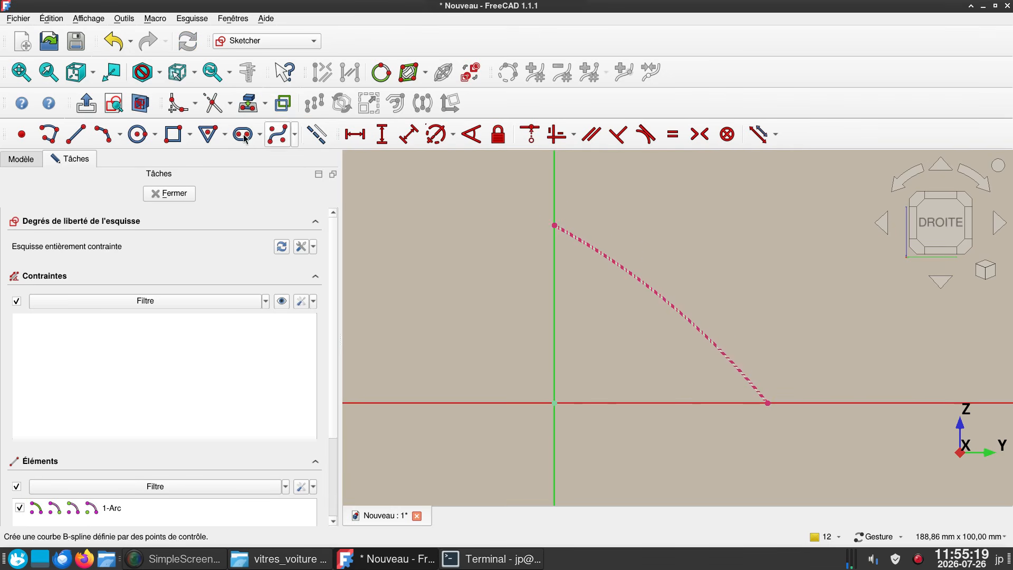
- Turn off construction mode and sketch a line about 9.7 mm long from the middle of the projected arc towards its concave side
{"action": "left_click", "coordinate": [320, 136]}
{"action": "left_click", "coordinate": [76, 134]}
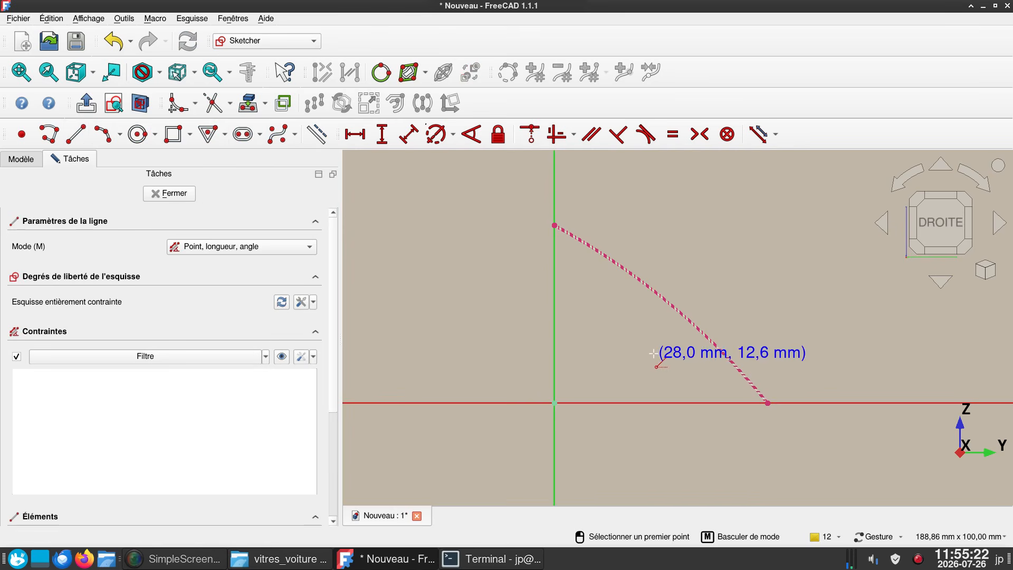
{"action": "left_click", "coordinate": [669, 304]}
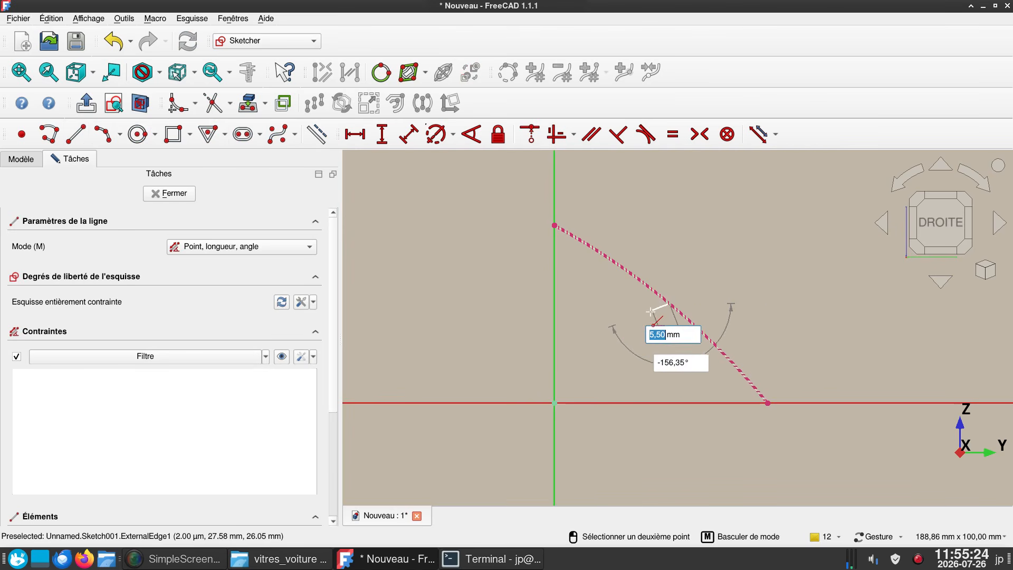
{"action": "left_click", "coordinate": [645, 325]}
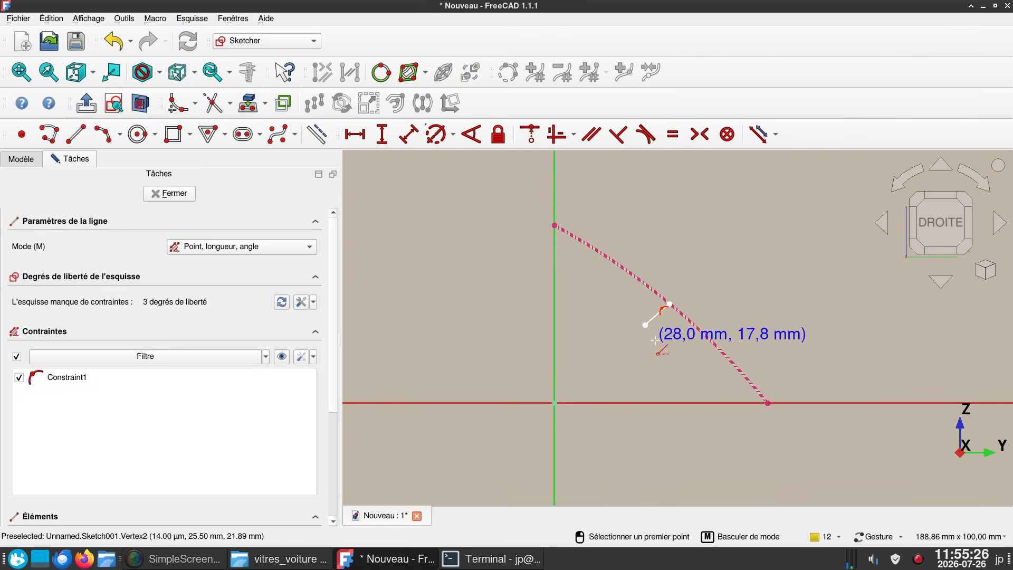
{"action": "right_click_drag", "start_coordinate": [663, 355], "coordinate": [624, 347]}
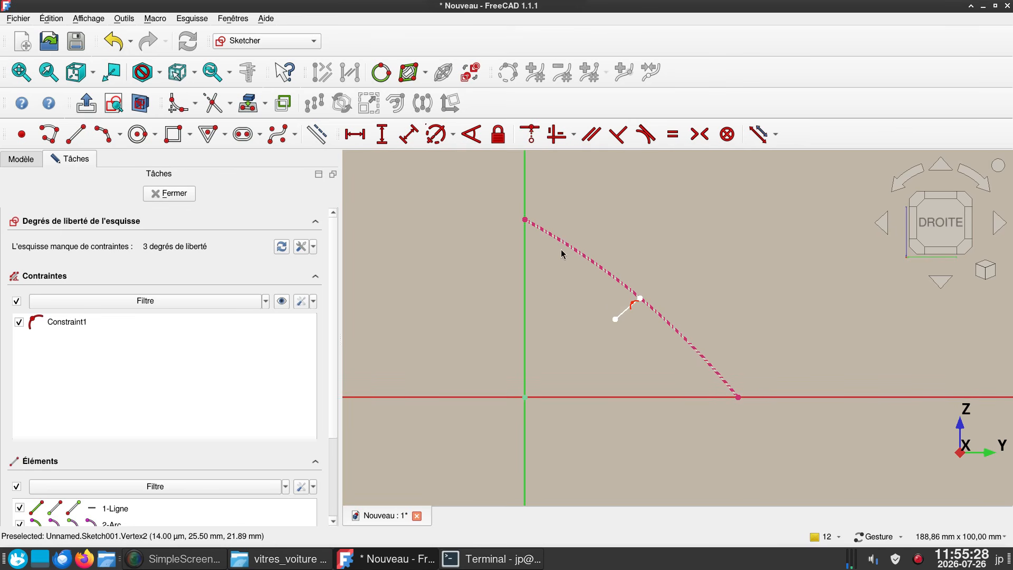
- Constrain the short line perpendicular to the projected arc
{"action": "left_click", "coordinate": [625, 313]}
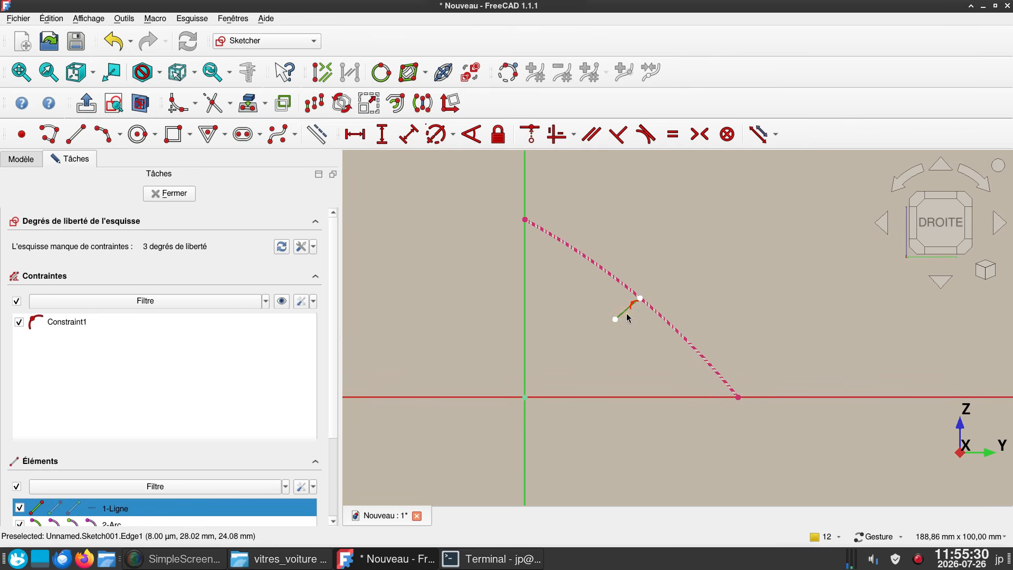
{"action": "left_click", "coordinate": [659, 320]}
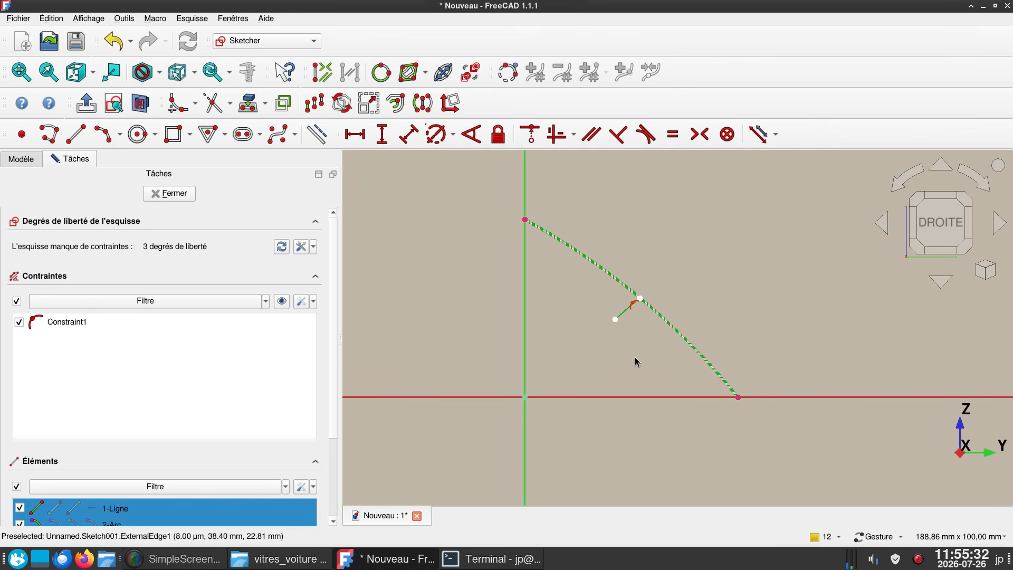
{"action": "key", "text": "n"}
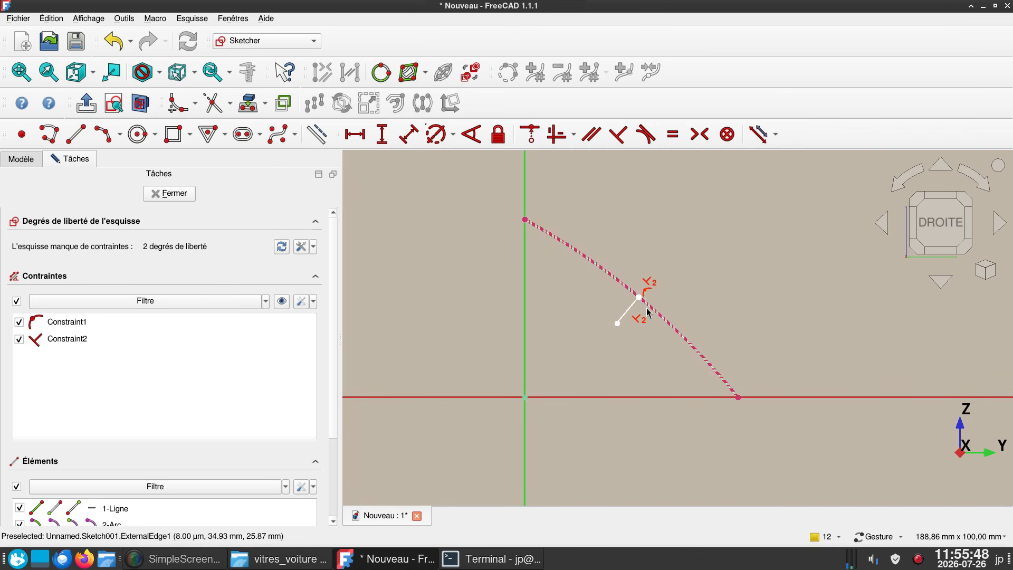
- Set the short line's length to 10 mm
{"action": "left_click", "coordinate": [624, 316]}
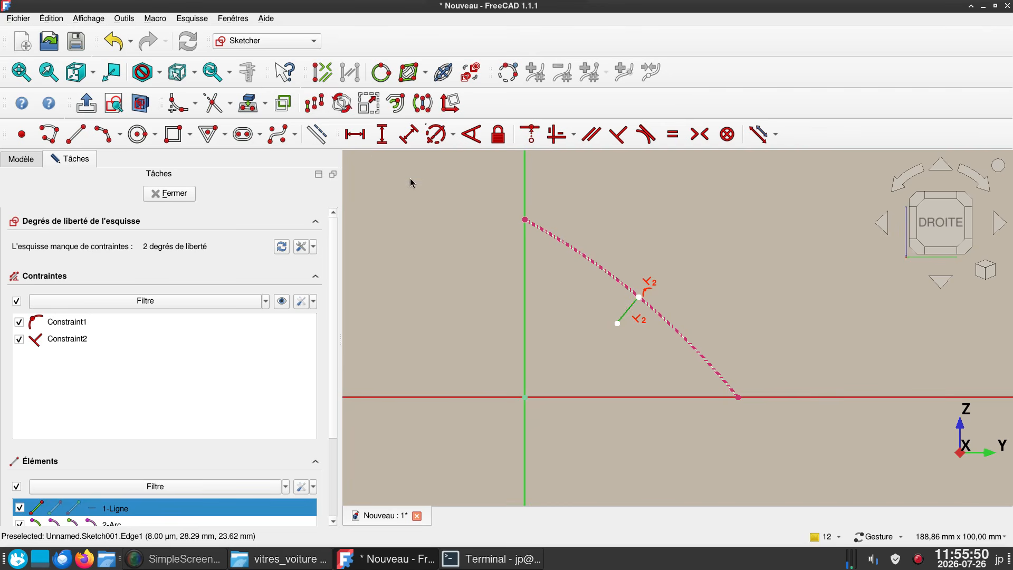
{"action": "left_click", "coordinate": [409, 134]}
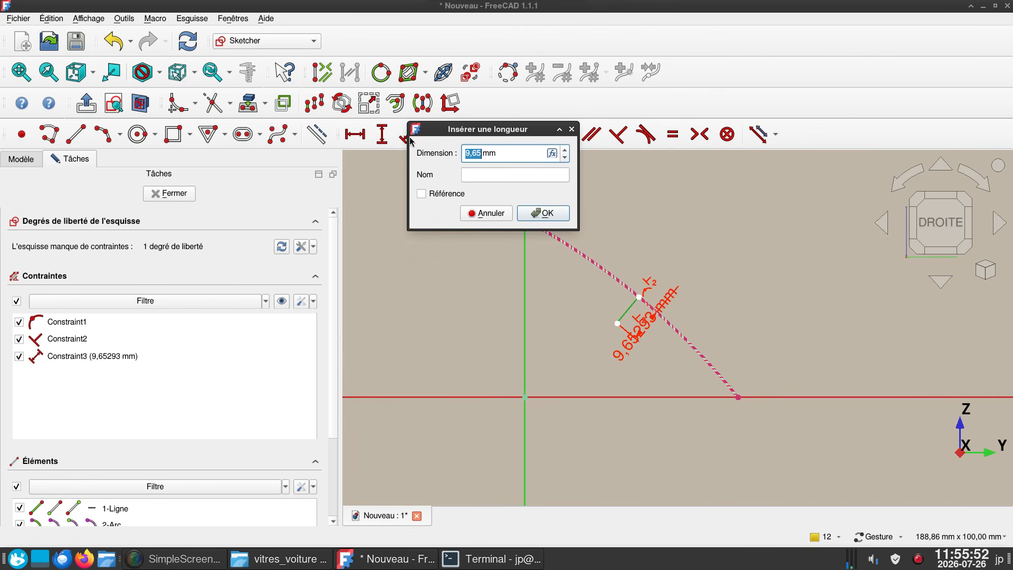
{"action": "type", "text": "10"}
{"action": "key", "text": "Return"}
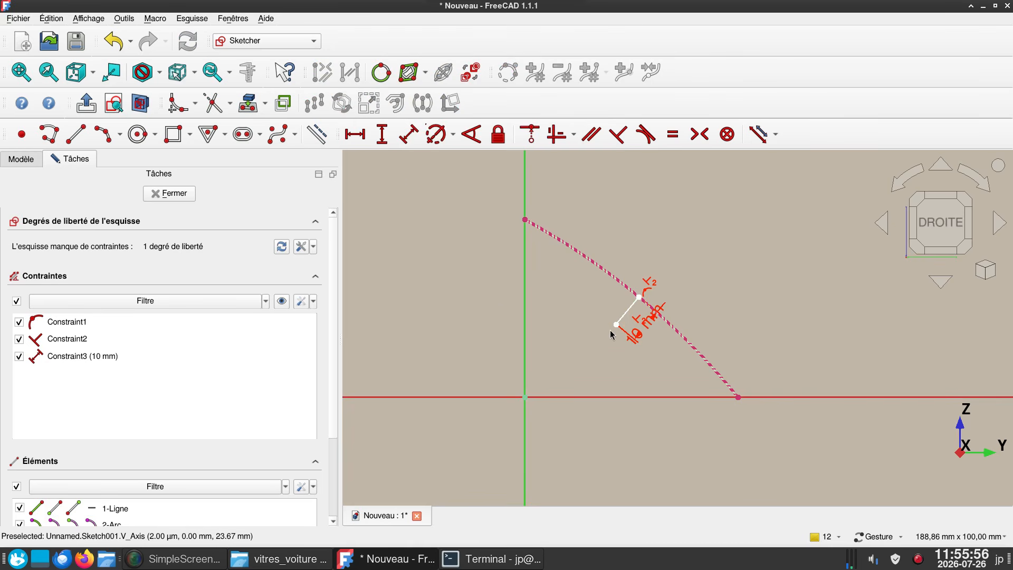
- Constrain the projected arc's two endpoints symmetric about the short line and close the sketch
{"action": "left_click_drag", "start_coordinate": [616, 324], "coordinate": [646, 344]}
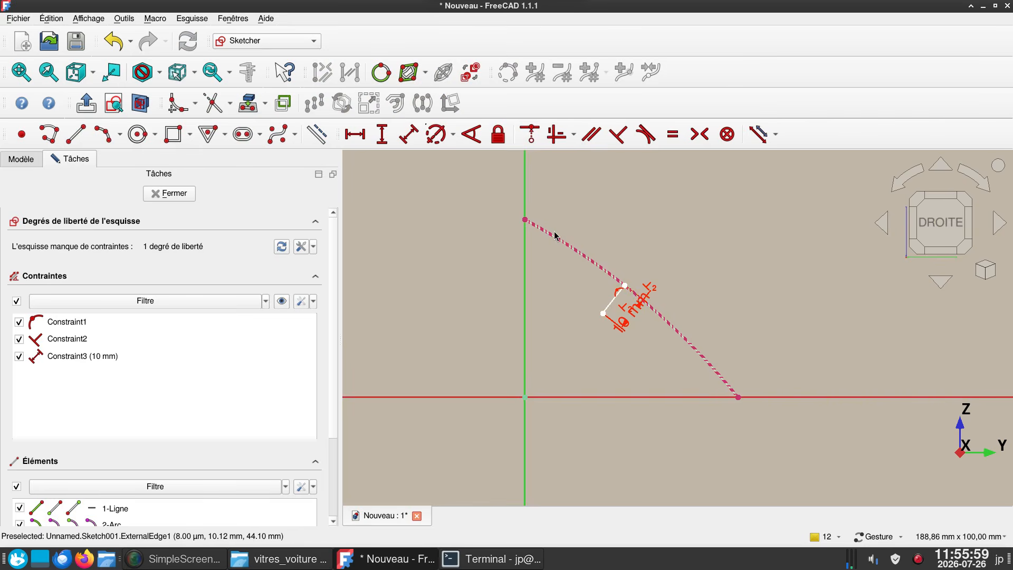
{"action": "left_click", "coordinate": [738, 397]}
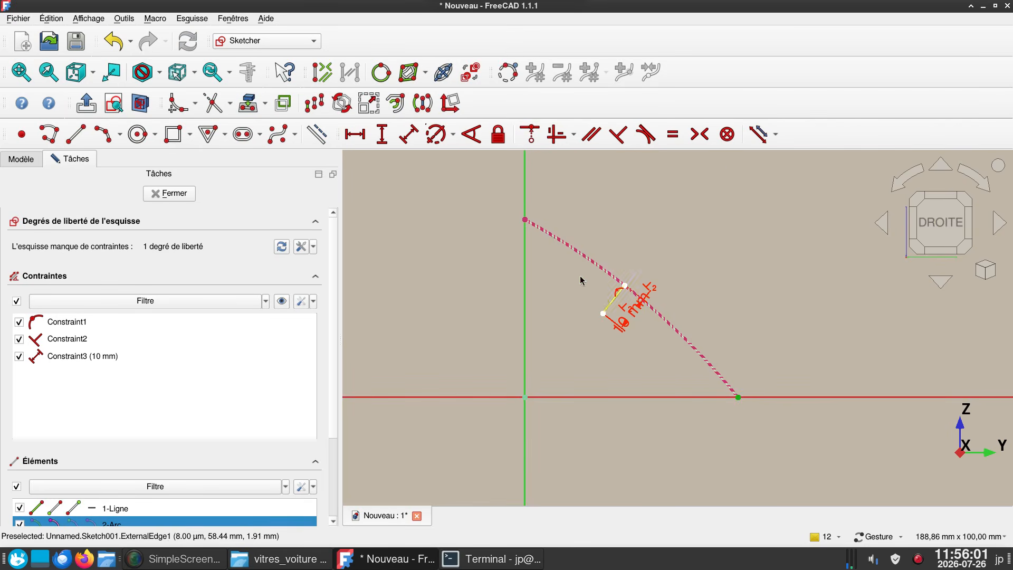
{"action": "left_click", "coordinate": [525, 220]}
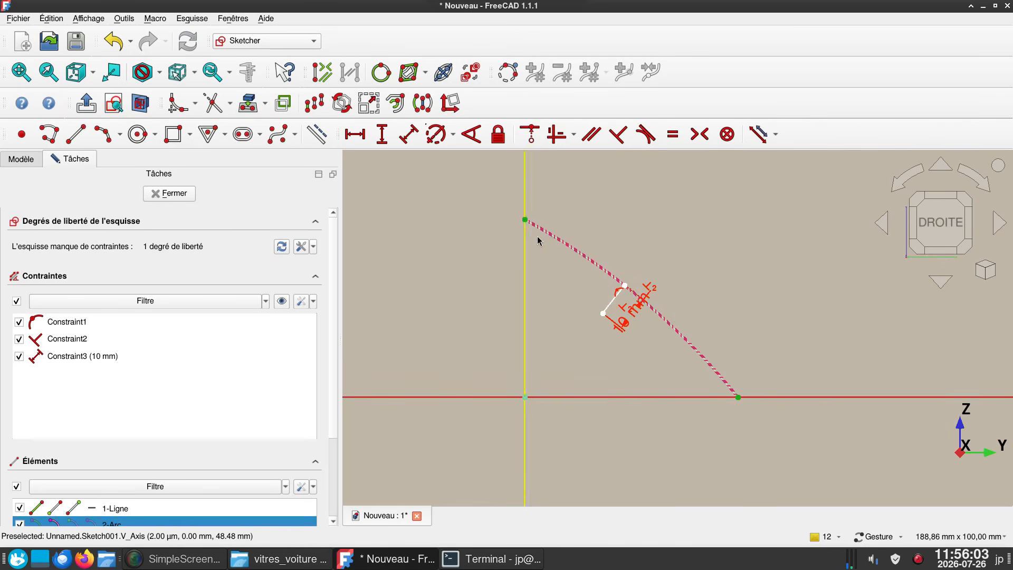
{"action": "left_click", "coordinate": [609, 307]}
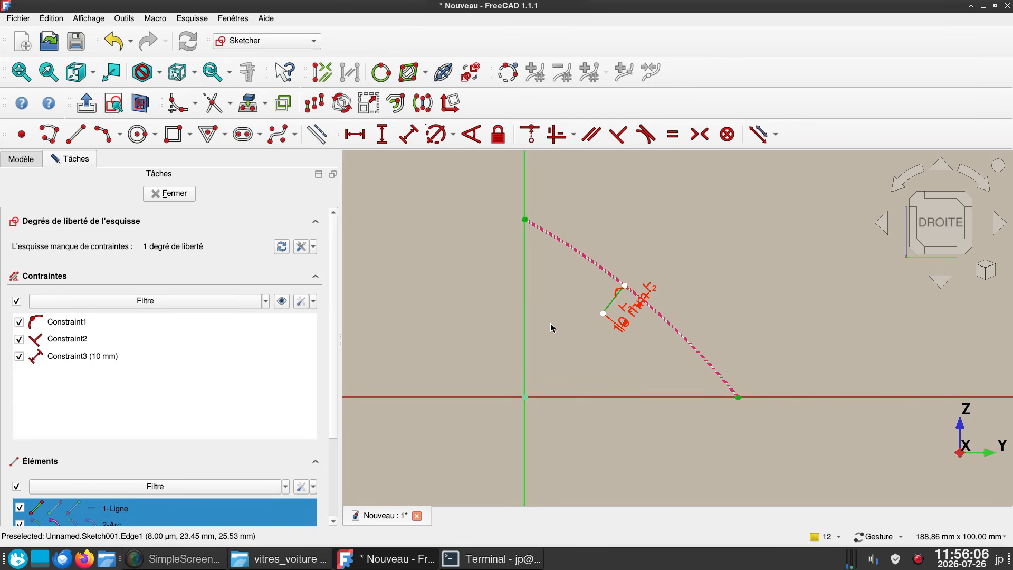
{"action": "key", "text": "s"}
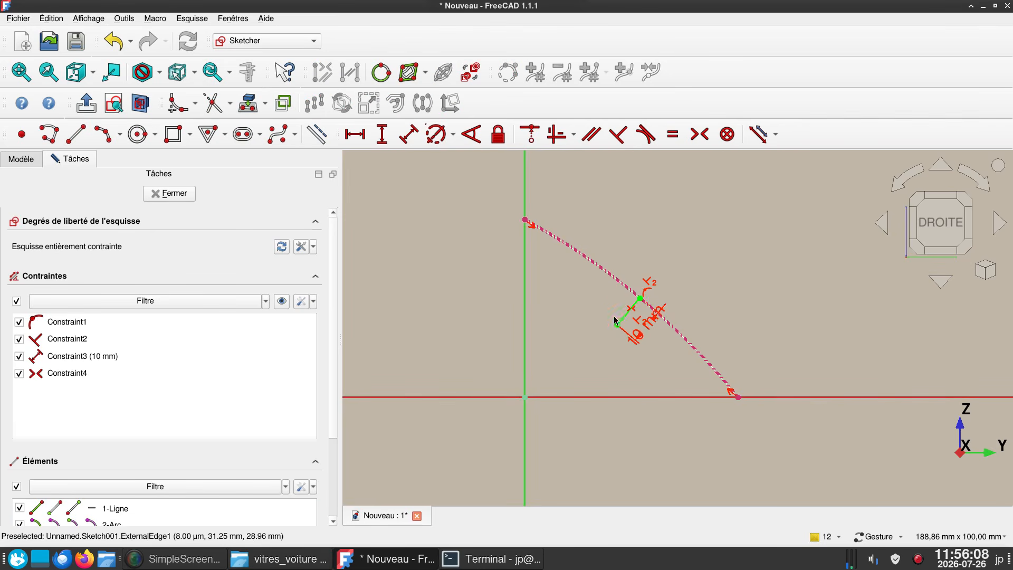
{"action": "left_click", "coordinate": [170, 194]}
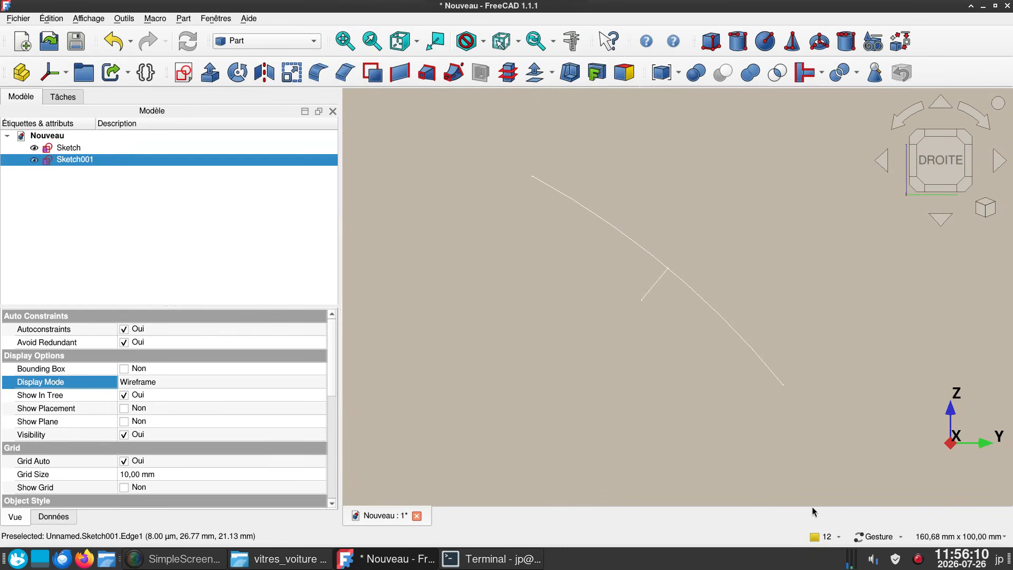
- Extrude the short line's sketch 70 mm along its normal
{"action": "left_click", "coordinate": [653, 294]}
{"action": "scroll", "coordinate": [602, 362], "scroll_direction": "up", "scroll_amount": 4}
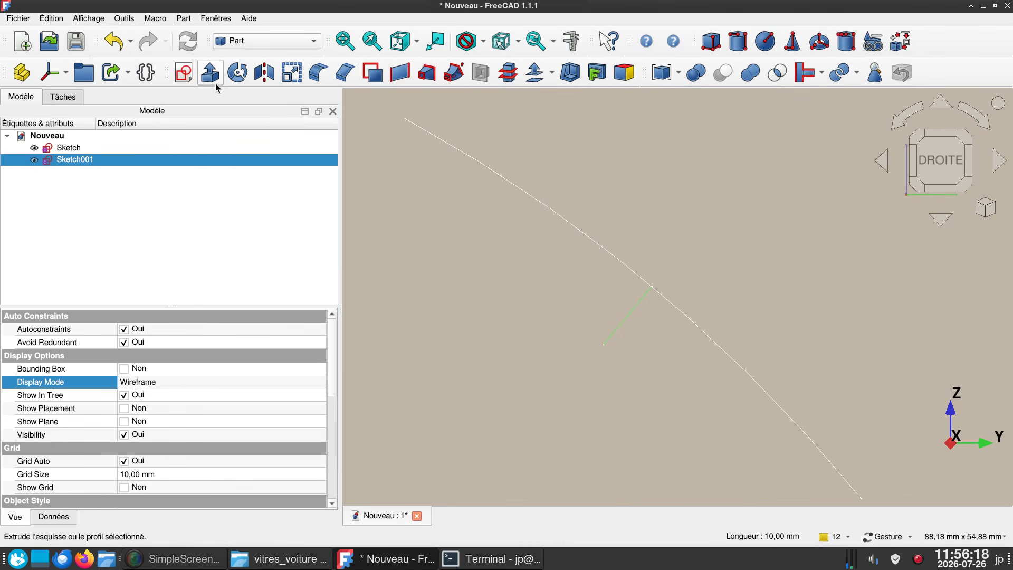
{"action": "left_click", "coordinate": [214, 80]}
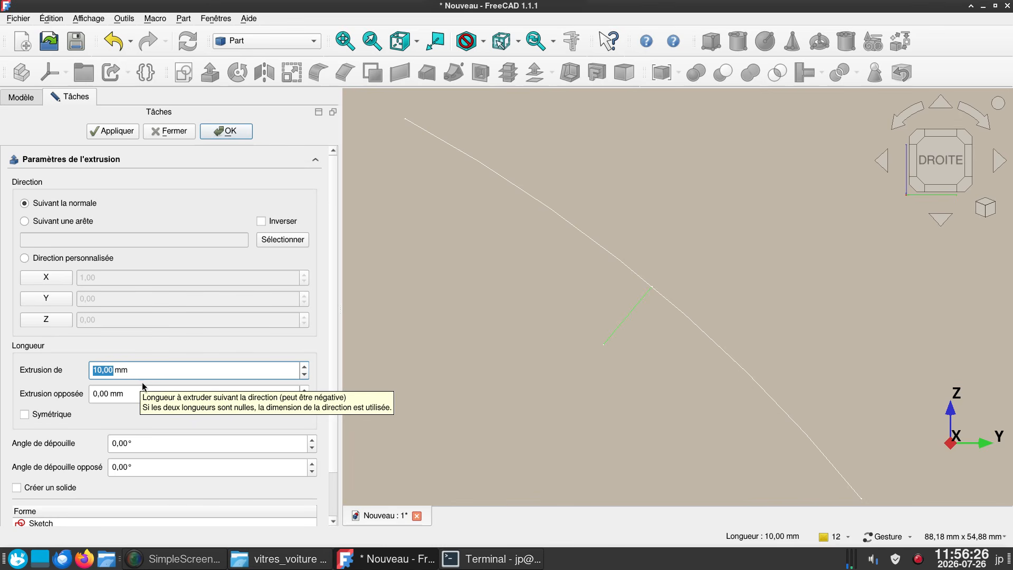
{"action": "type", "text": "70"}
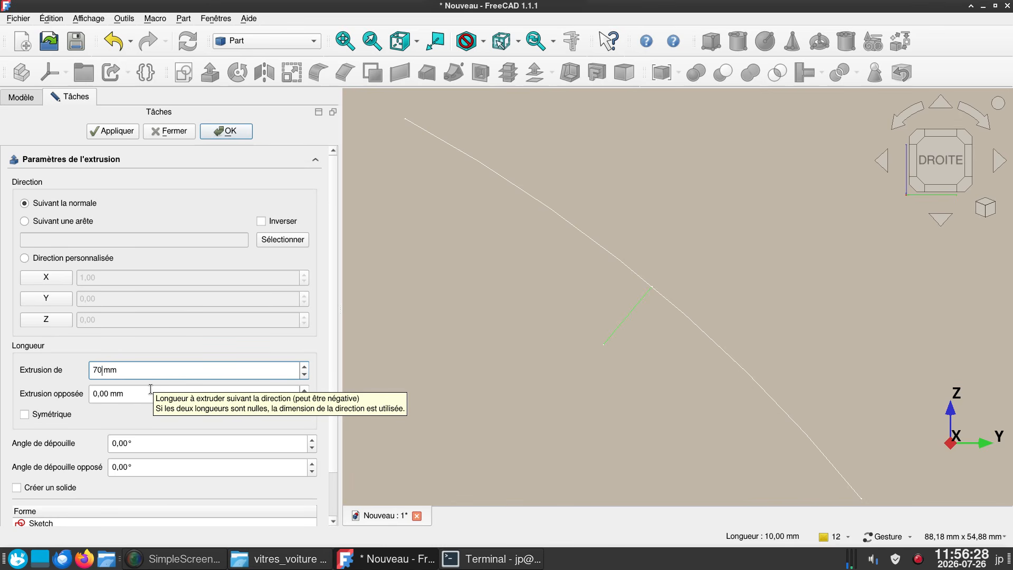
{"action": "left_click", "coordinate": [235, 133]}
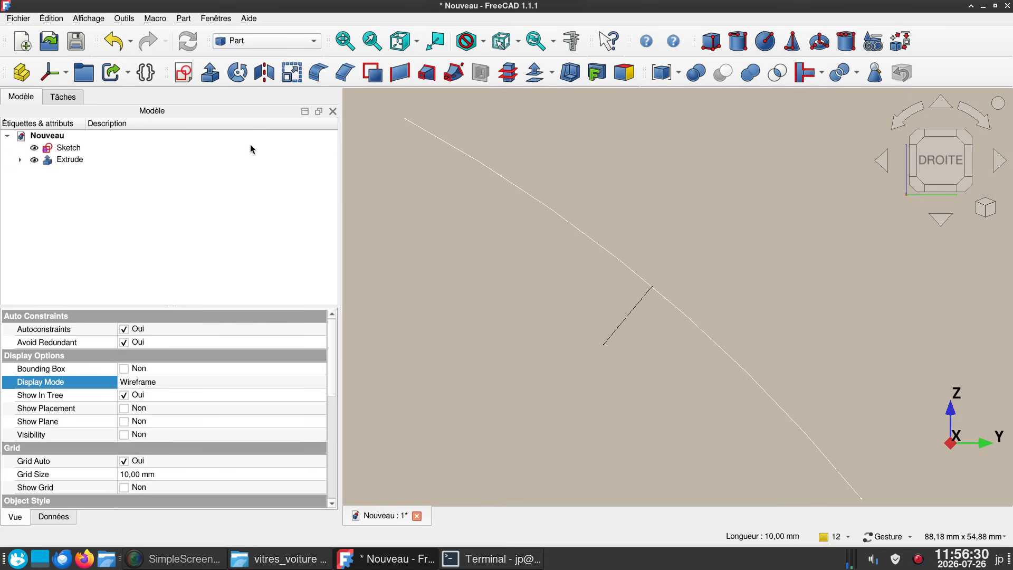
- Create a new sketch on the extruded rectangular face using the plane face (Face du plan) attachment
{"action": "scroll", "coordinate": [515, 380], "scroll_direction": "down", "scroll_amount": 4}
{"action": "left_click_drag", "start_coordinate": [524, 380], "coordinate": [586, 188]}
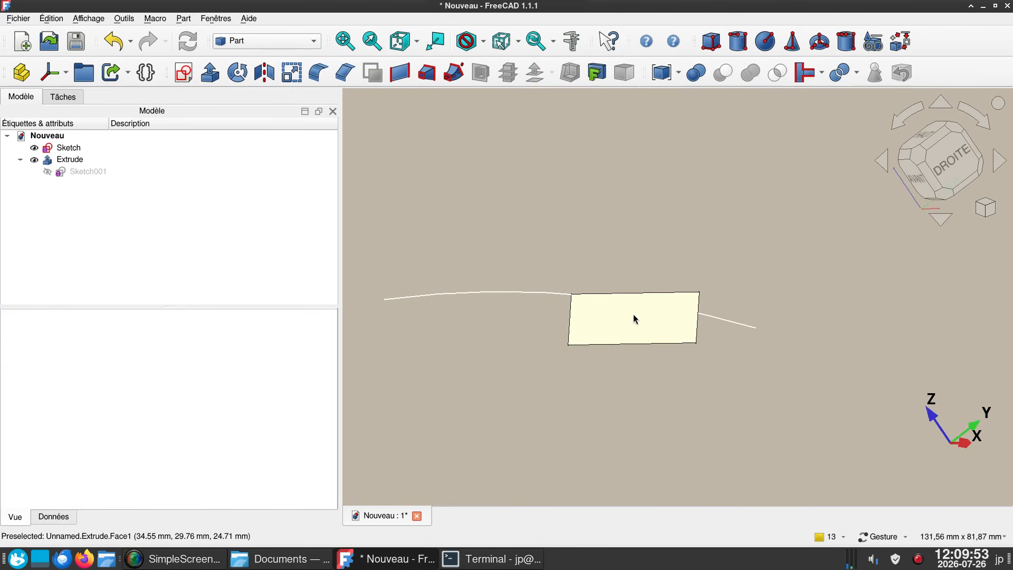
{"action": "left_click", "coordinate": [633, 316]}
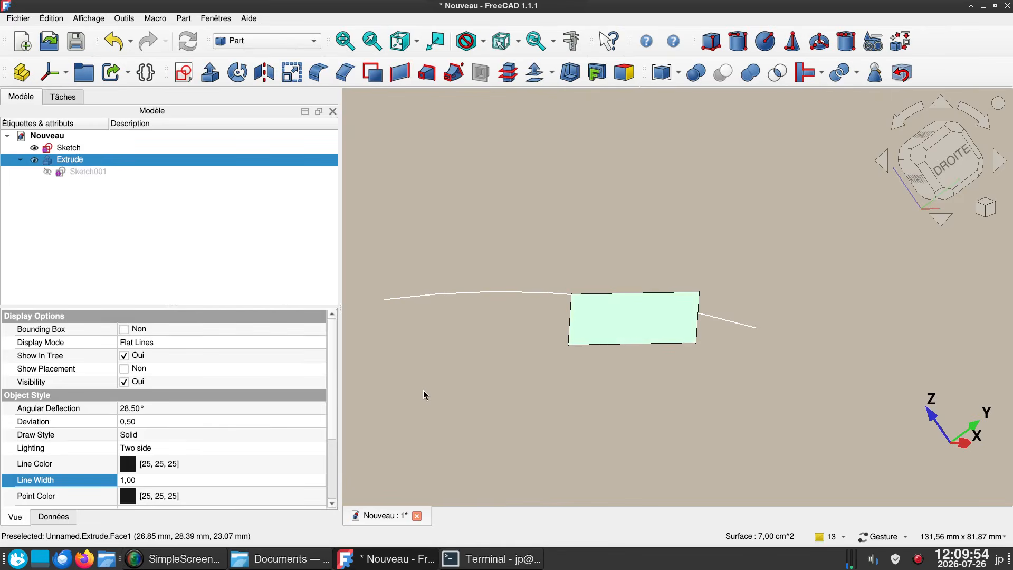
{"action": "left_click", "coordinate": [182, 73]}
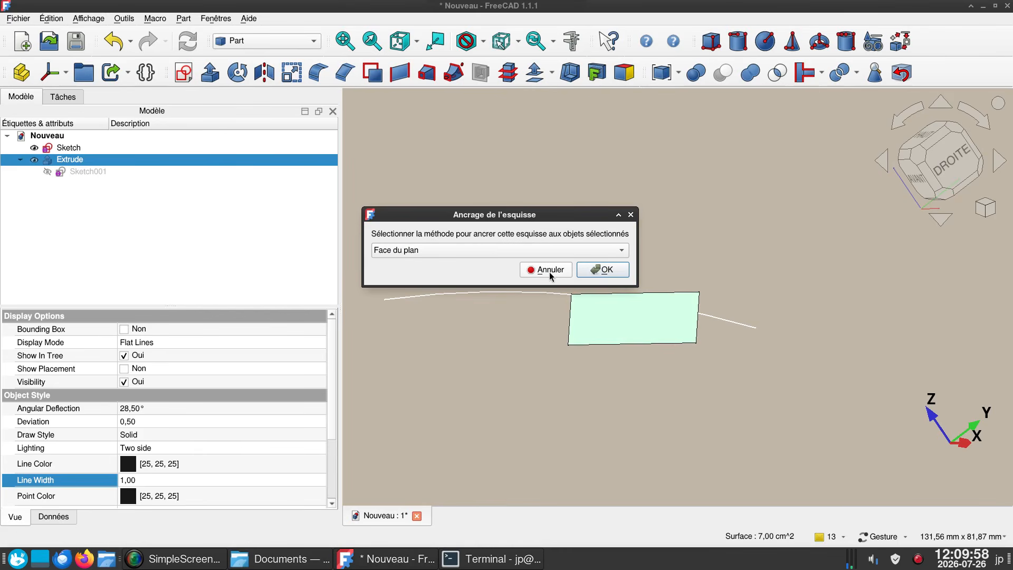
{"action": "left_click", "coordinate": [592, 271]}
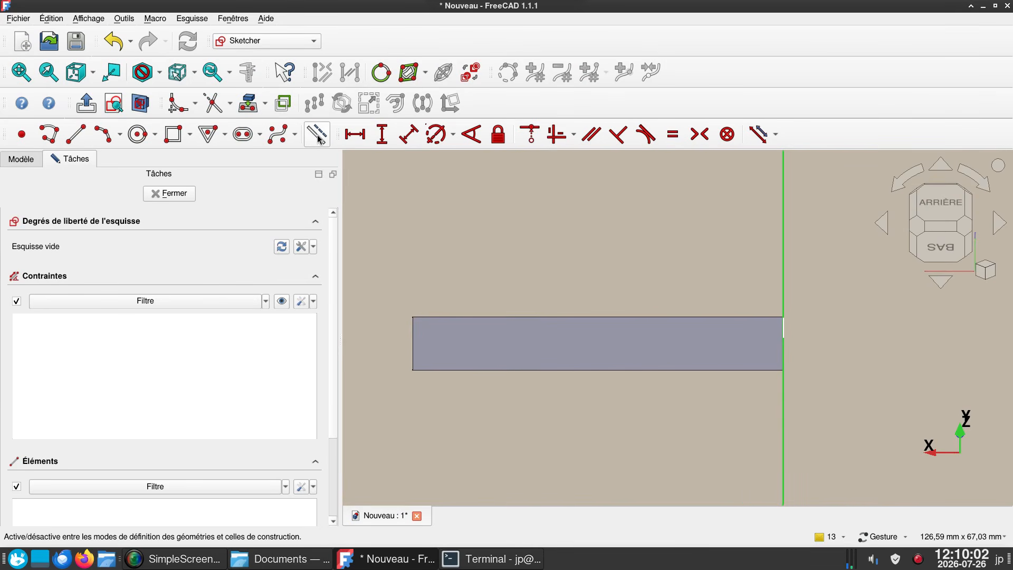
- Project the extruded face's outline into the new sketch as external geometry
{"action": "left_click", "coordinate": [266, 108]}
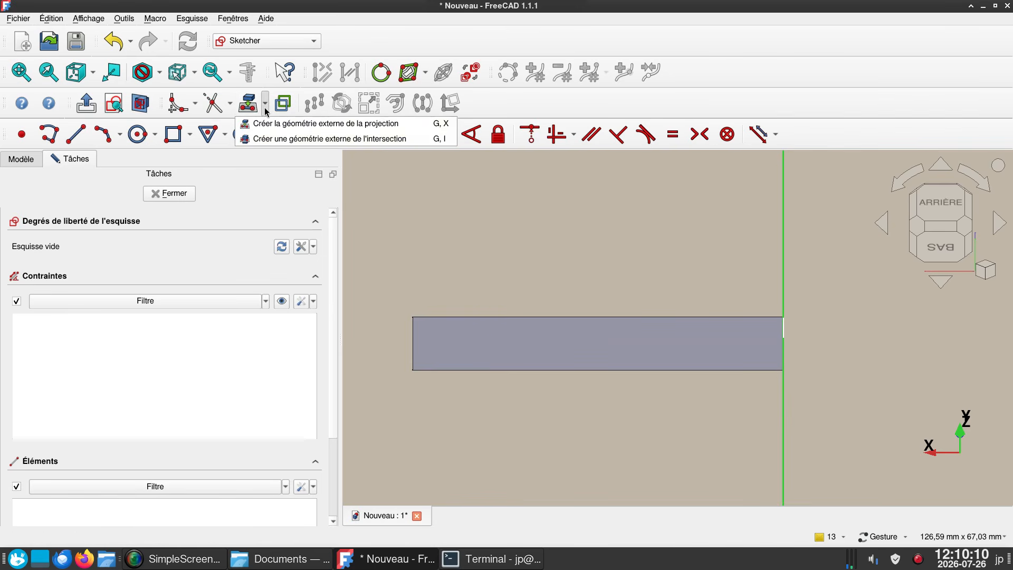
{"action": "left_click", "coordinate": [243, 120]}
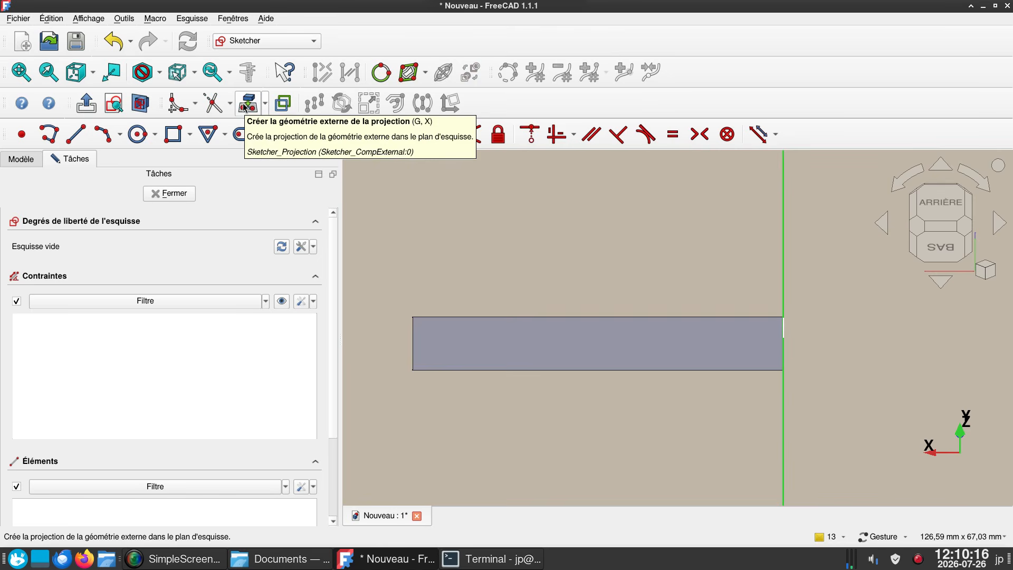
{"action": "left_click", "coordinate": [246, 106]}
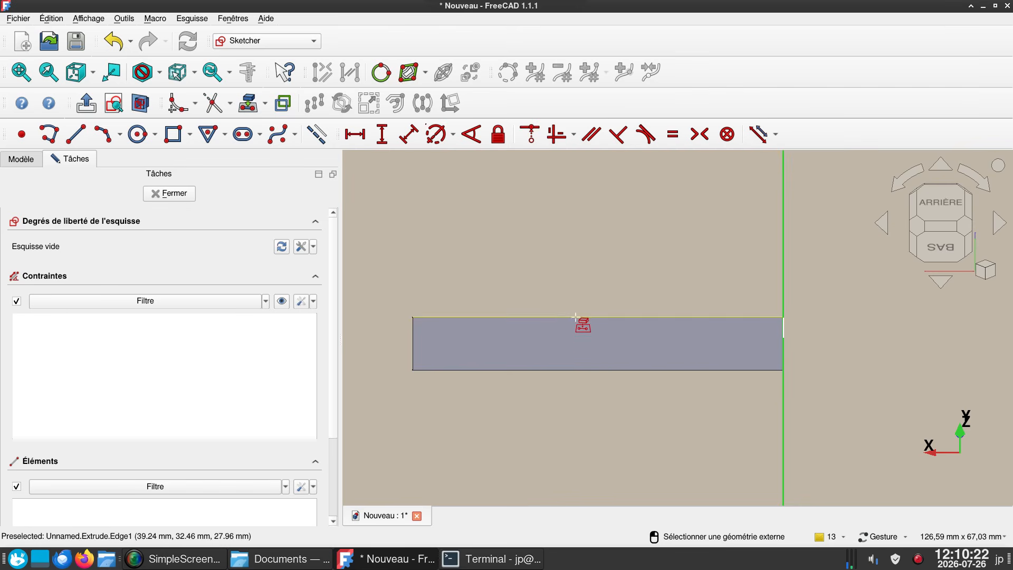
{"action": "left_click", "coordinate": [576, 333]}
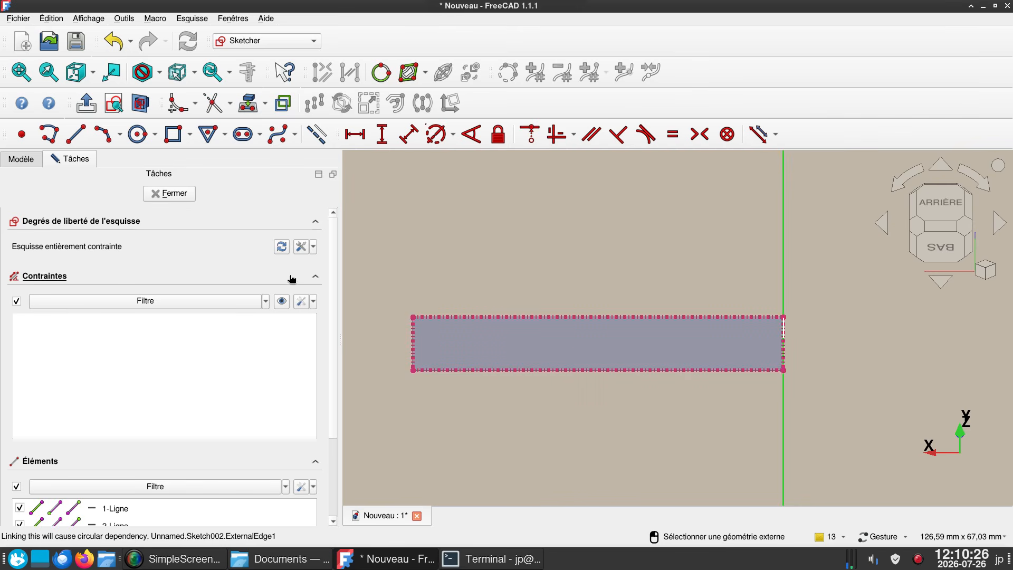
- Turn off construction mode and draw a shallow three-point arc from the projected rectangle's upper corner on the vertical axis to its diagonally opposite lower corner
{"action": "left_click", "coordinate": [324, 139]}
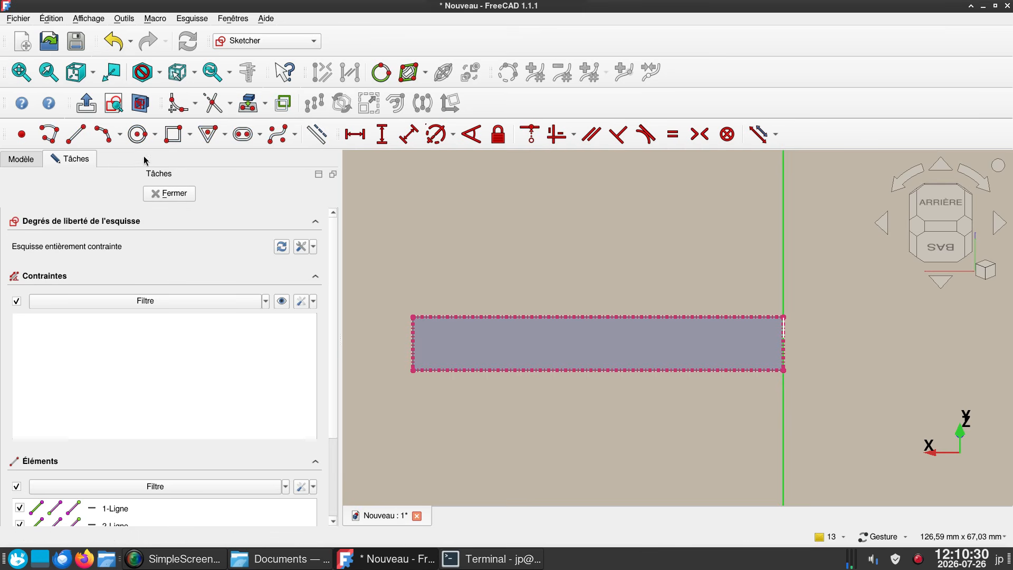
{"action": "left_click", "coordinate": [103, 134]}
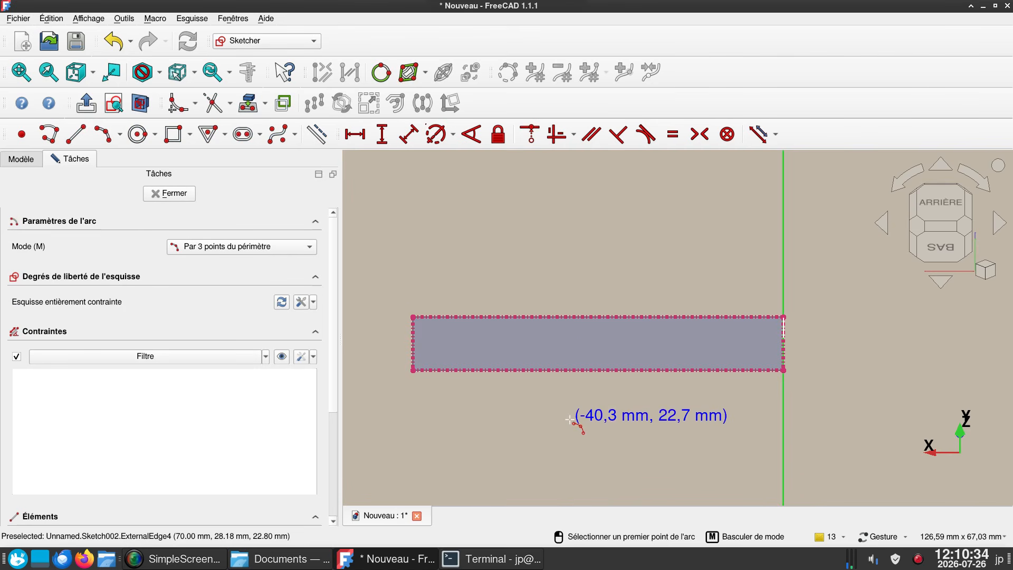
{"action": "left_click_drag", "start_coordinate": [595, 401], "coordinate": [540, 406], "text": "alt"}
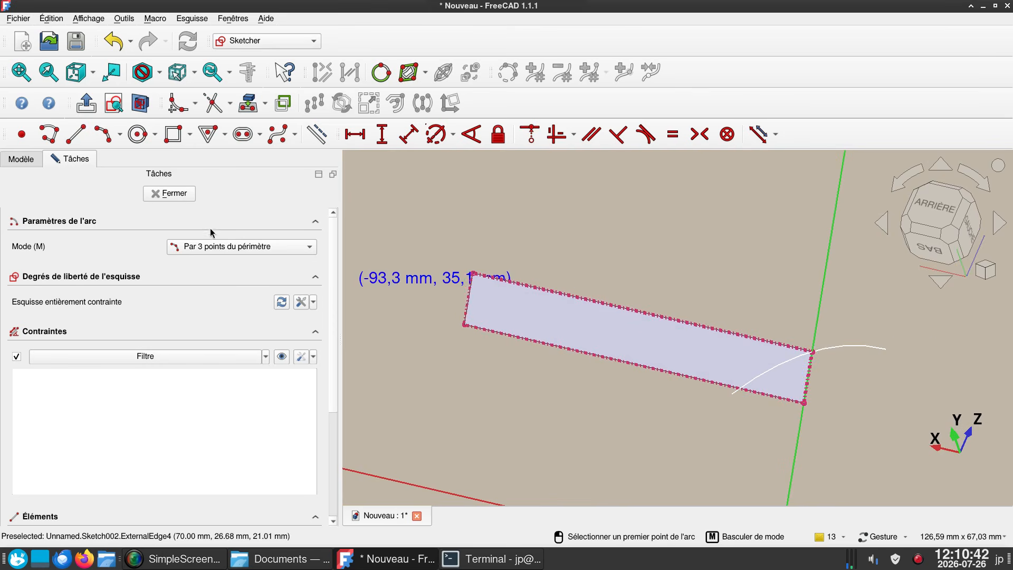
{"action": "left_click", "coordinate": [115, 104]}
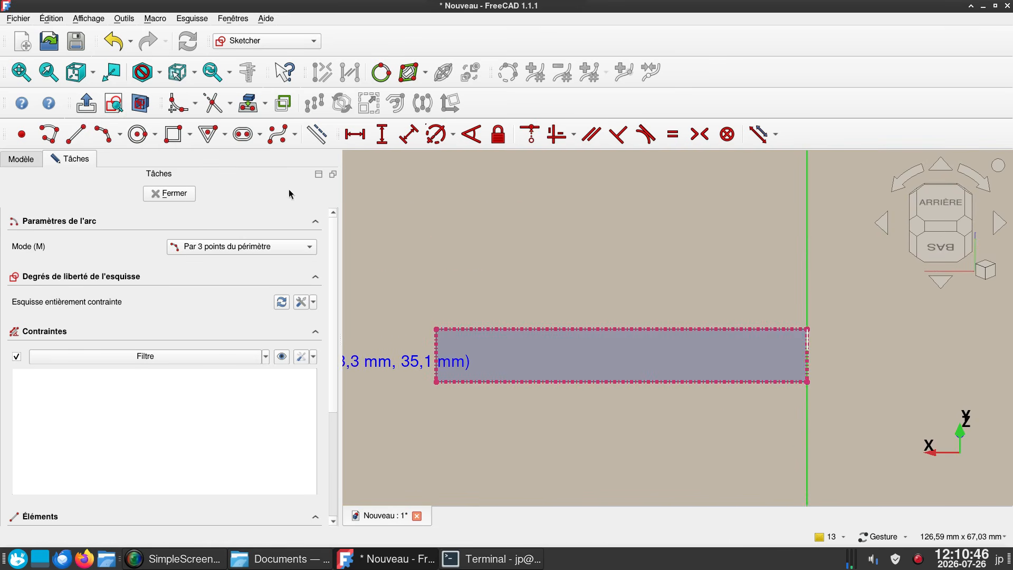
{"action": "left_click", "coordinate": [141, 106]}
{"action": "left_click", "coordinate": [142, 106]}
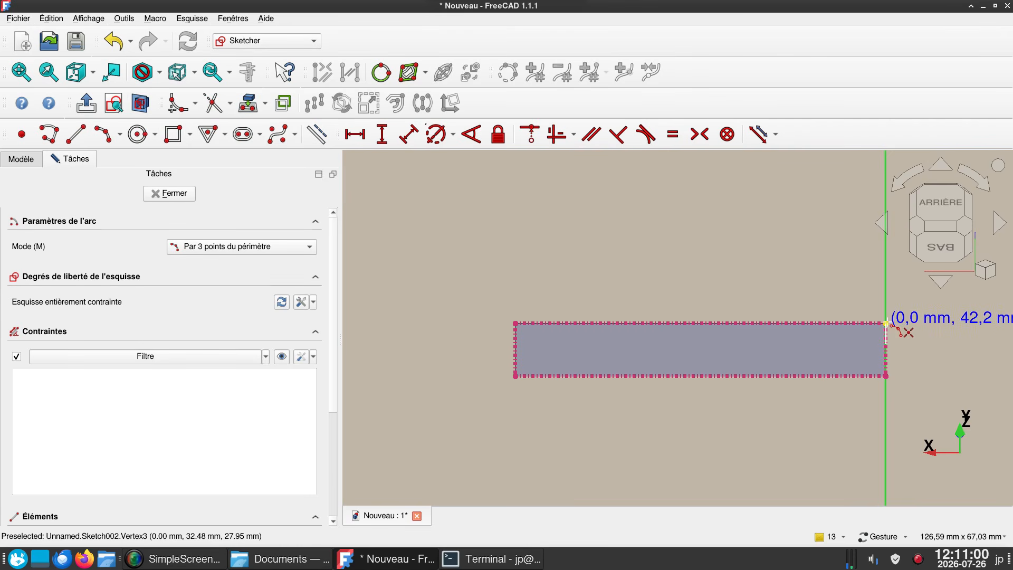
{"action": "left_click", "coordinate": [886, 323]}
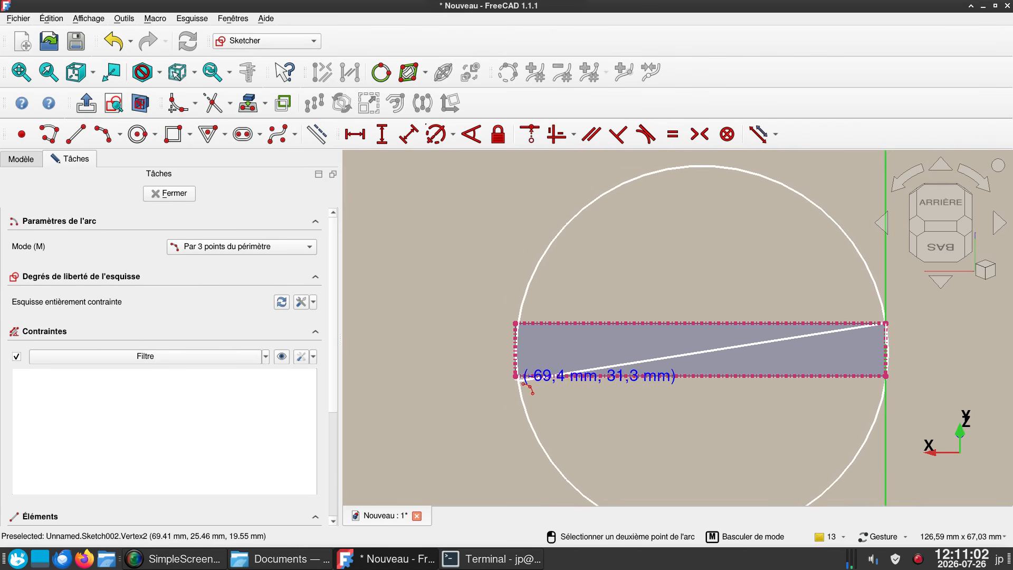
{"action": "left_click", "coordinate": [515, 376]}
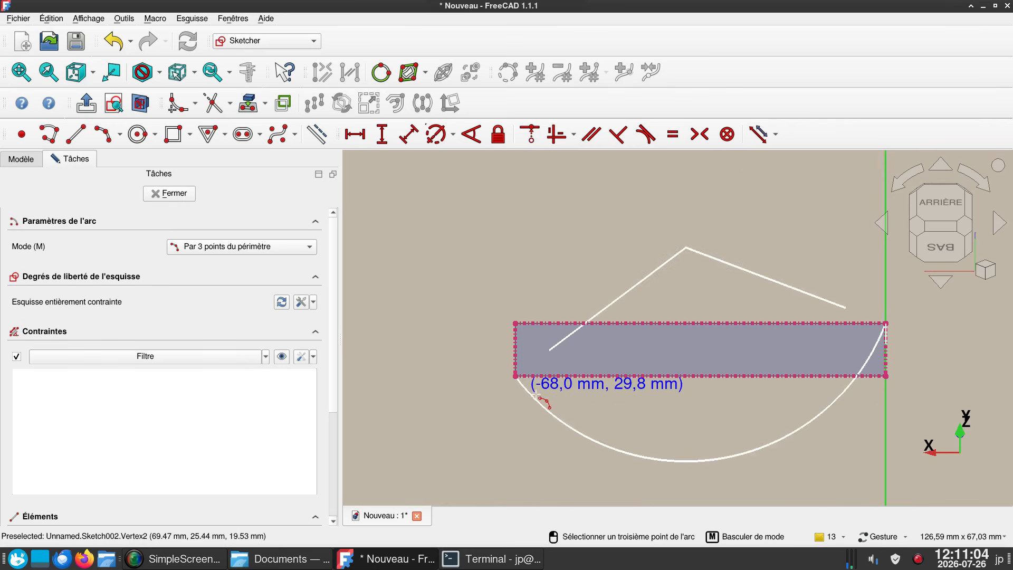
{"action": "left_click", "coordinate": [551, 359]}
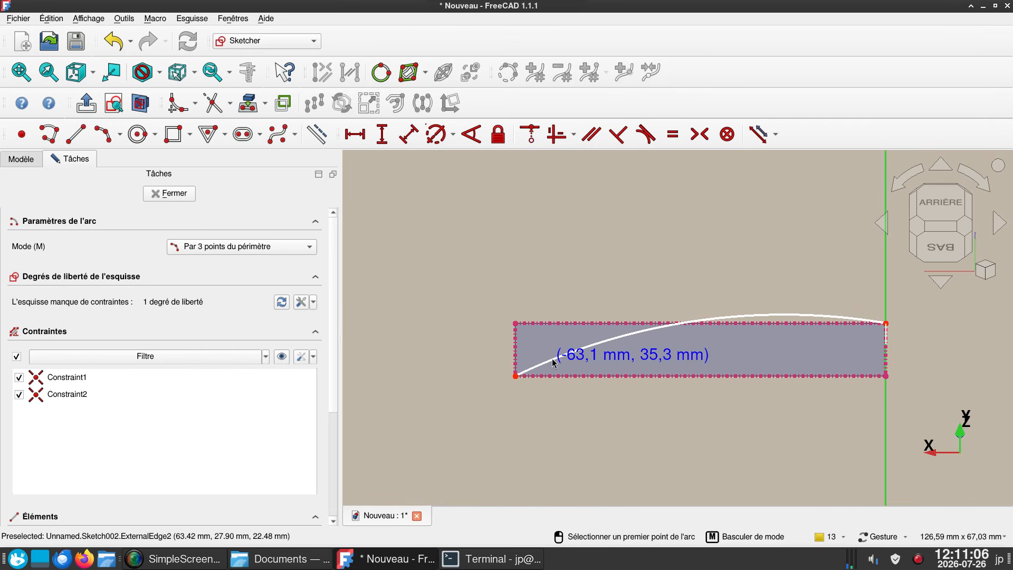
{"action": "right_click", "coordinate": [713, 285]}
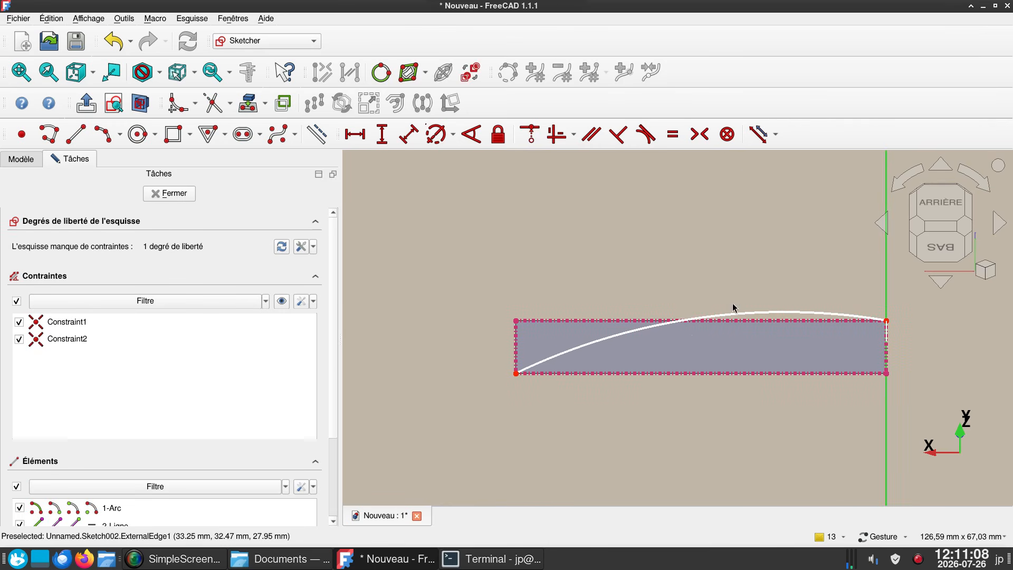
- Constrain the new arc tangent to the projected rectangle's upper long edge
{"action": "left_click", "coordinate": [736, 312]}
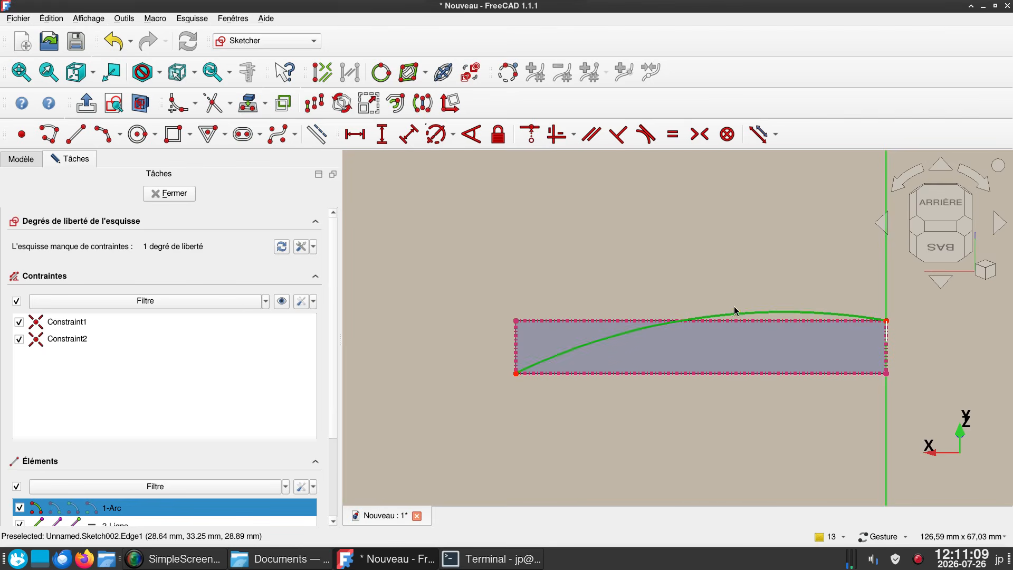
{"action": "left_click", "coordinate": [603, 322]}
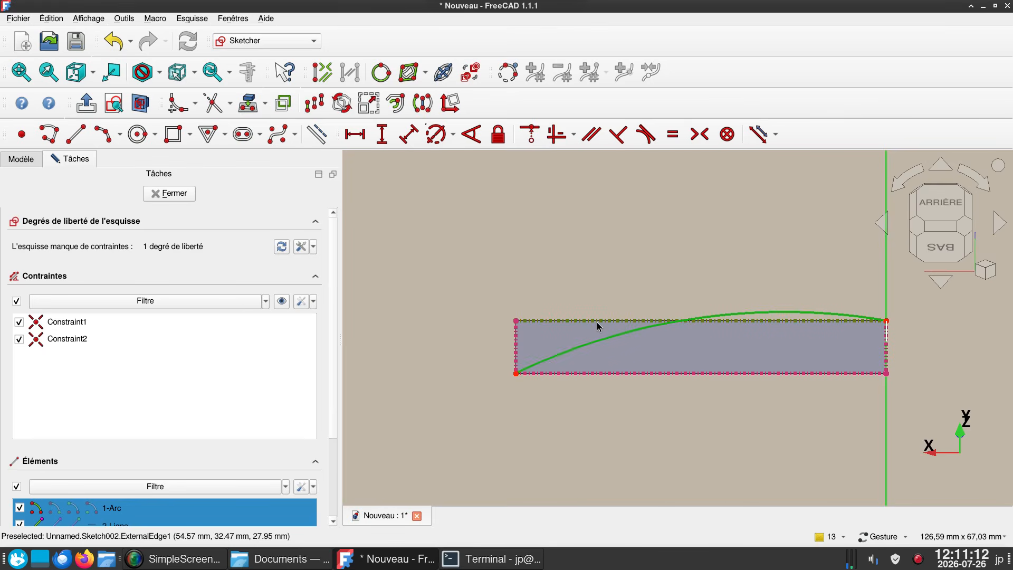
{"action": "key", "text": "t"}
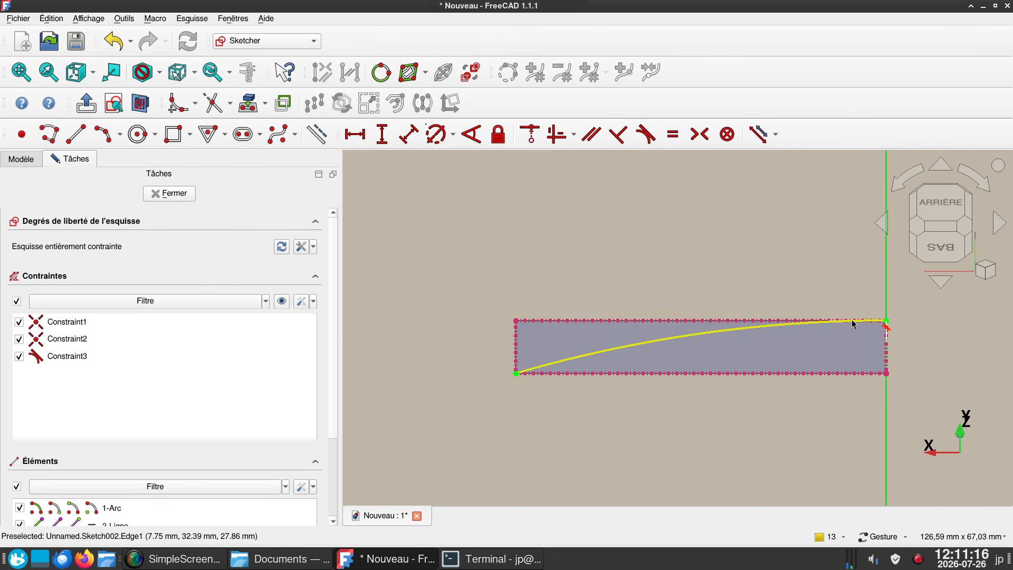
{"action": "right_click_drag", "start_coordinate": [920, 336], "coordinate": [804, 332]}
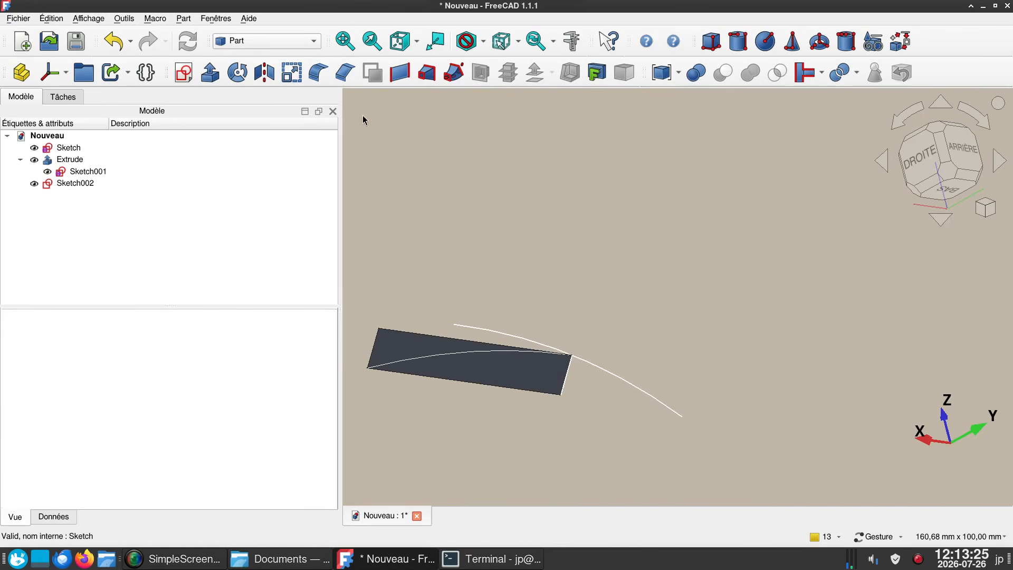
- Sweep the first arc sketch along the arc on the extruded face, with solid creation disabled and Frenet enabled
{"action": "left_click", "coordinate": [455, 74]}
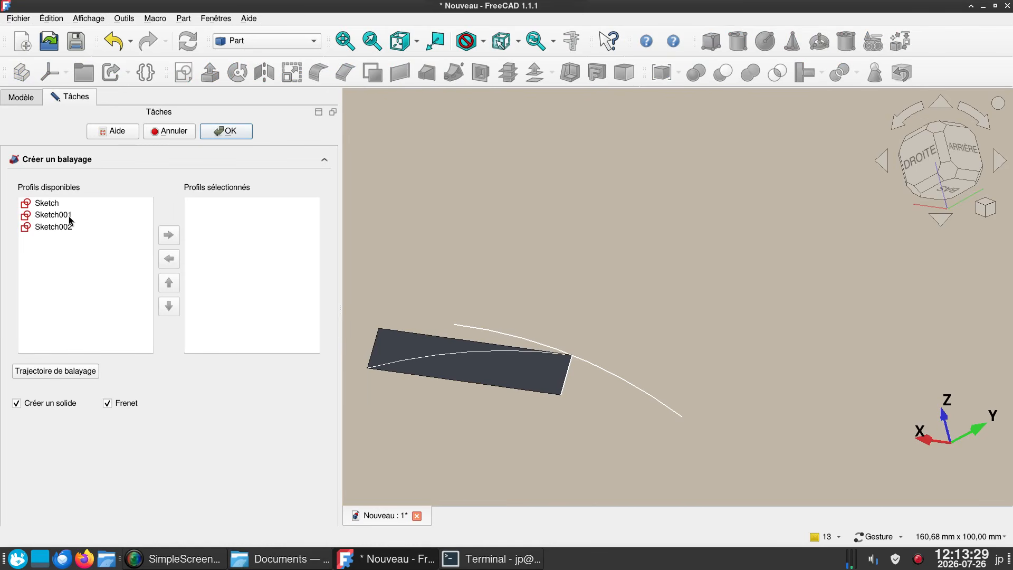
{"action": "left_click", "coordinate": [55, 205]}
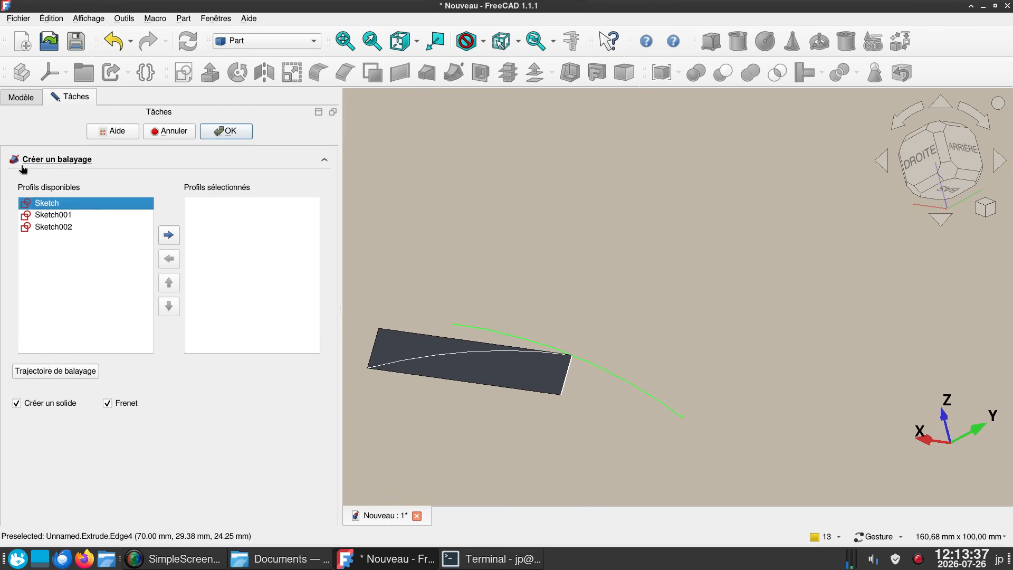
{"action": "left_click", "coordinate": [169, 237]}
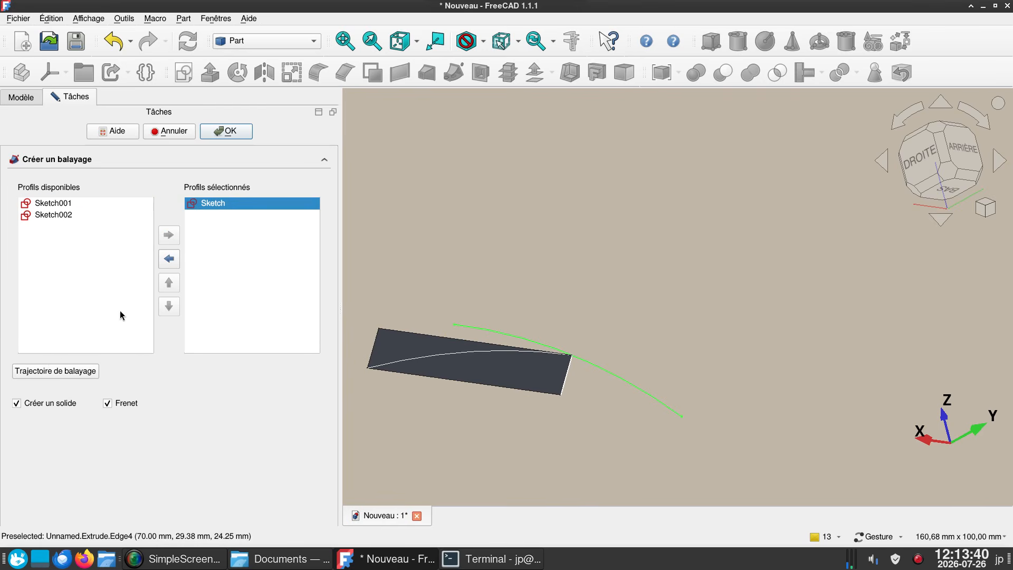
{"action": "left_click", "coordinate": [52, 405]}
{"action": "left_click", "coordinate": [65, 371]}
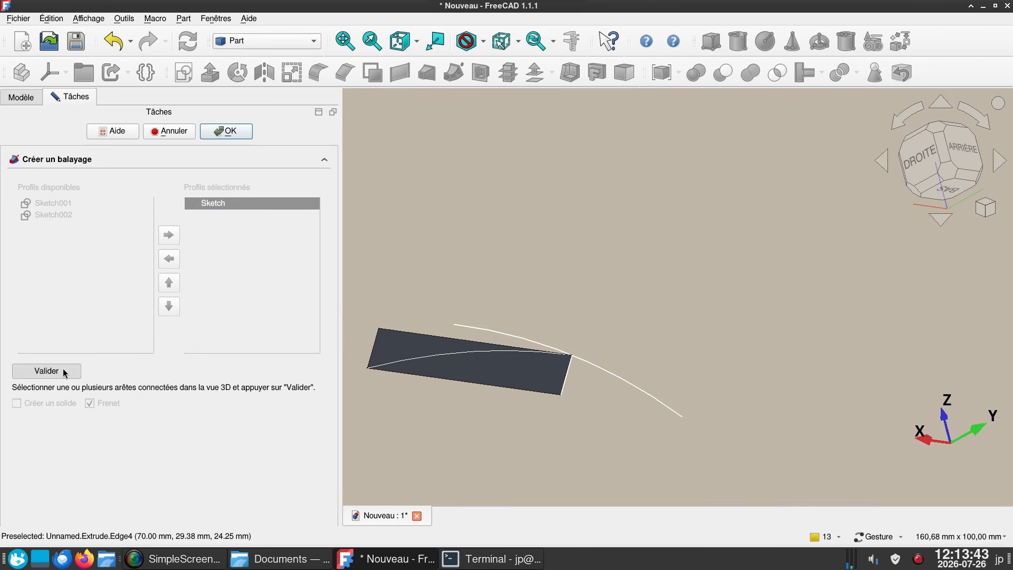
{"action": "left_click", "coordinate": [478, 354]}
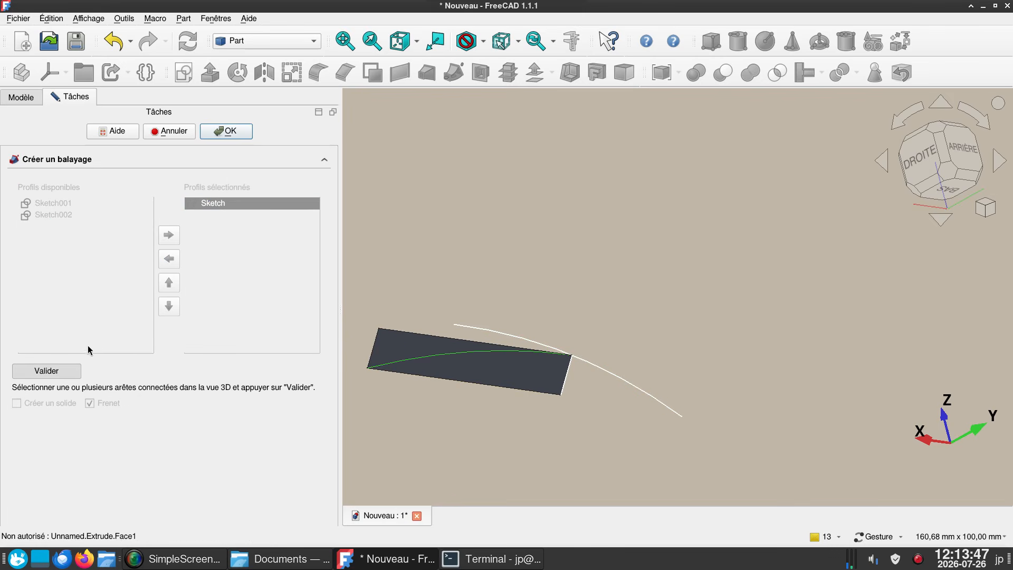
{"action": "left_click", "coordinate": [63, 372]}
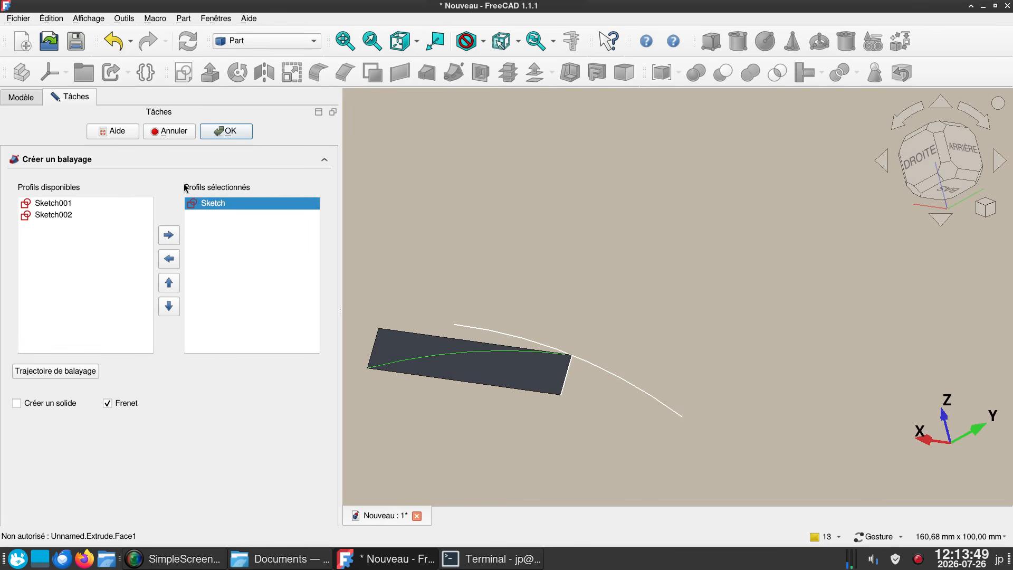
{"action": "left_click", "coordinate": [227, 131]}
- Hide the first extrusion, its sketch, and the sweep's profile and path sketches so only the swept glass is displayed
{"action": "left_click_drag", "start_coordinate": [754, 314], "coordinate": [620, 357]}
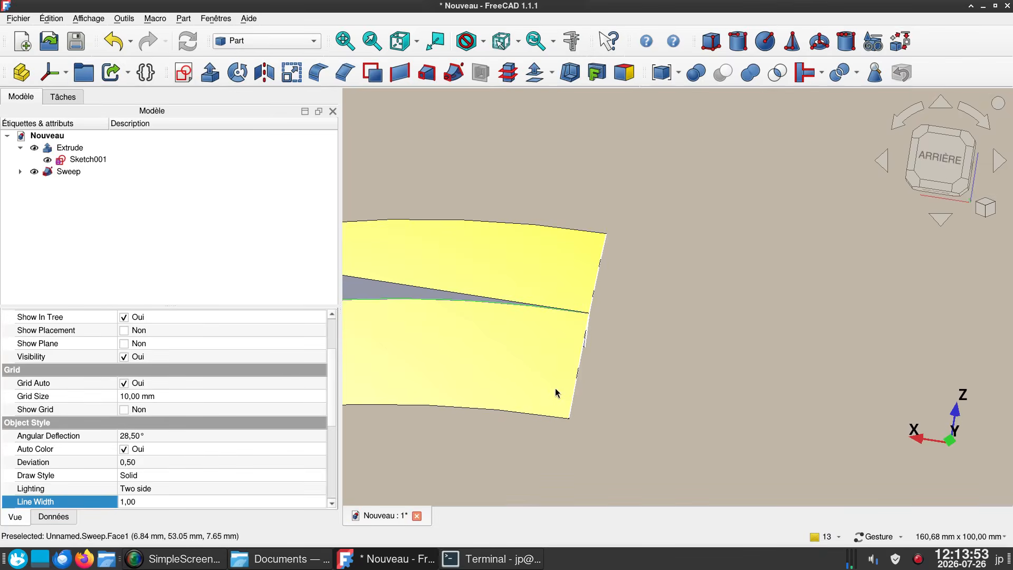
{"action": "right_click_drag", "start_coordinate": [555, 390], "coordinate": [702, 379]}
{"action": "left_click", "coordinate": [82, 148]}
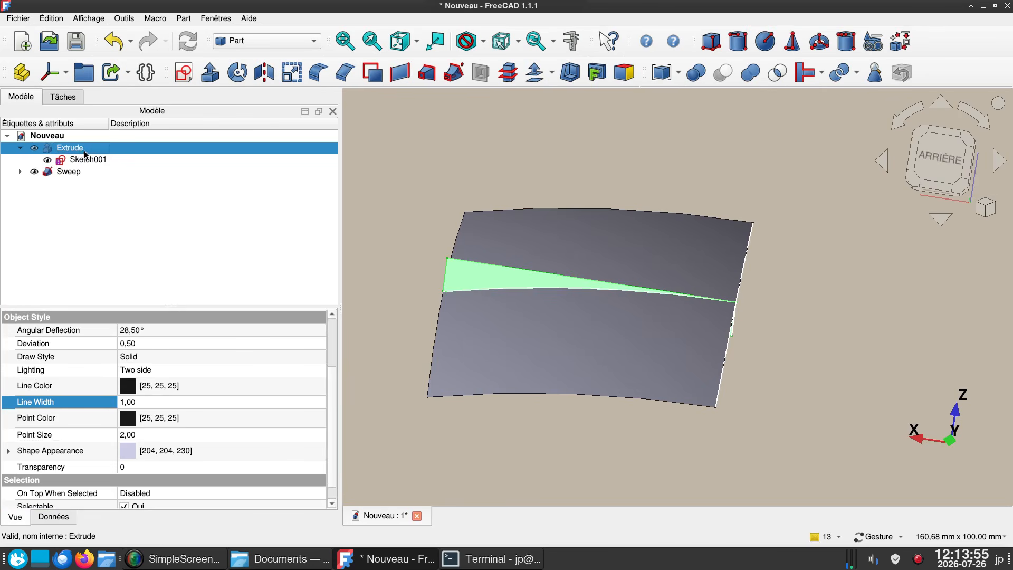
{"action": "key", "text": "space"}
{"action": "left_click", "coordinate": [84, 158]}
{"action": "key", "text": "space"}
{"action": "left_click", "coordinate": [22, 172]}
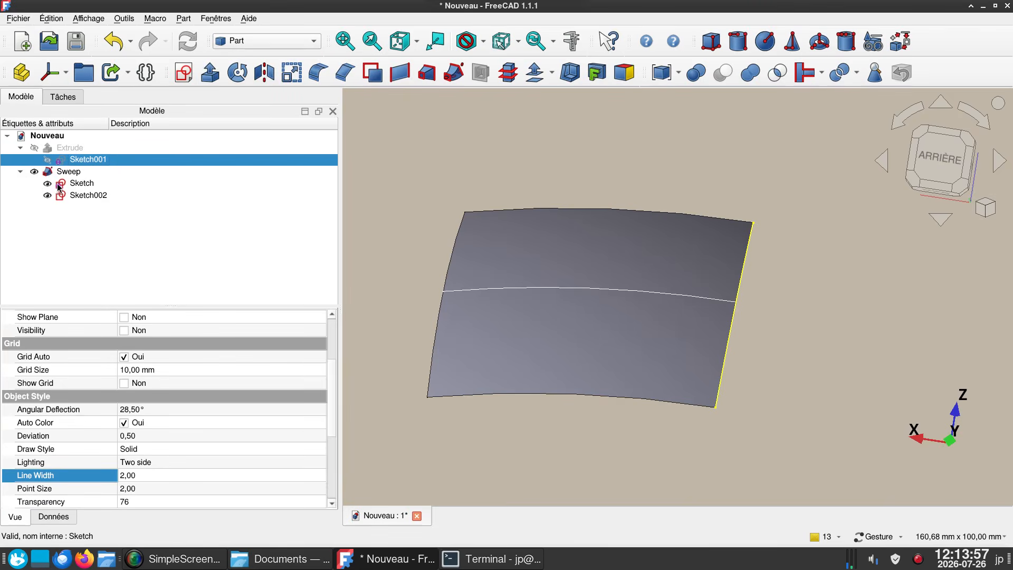
{"action": "left_click", "coordinate": [47, 183]}
{"action": "left_click", "coordinate": [48, 196]}
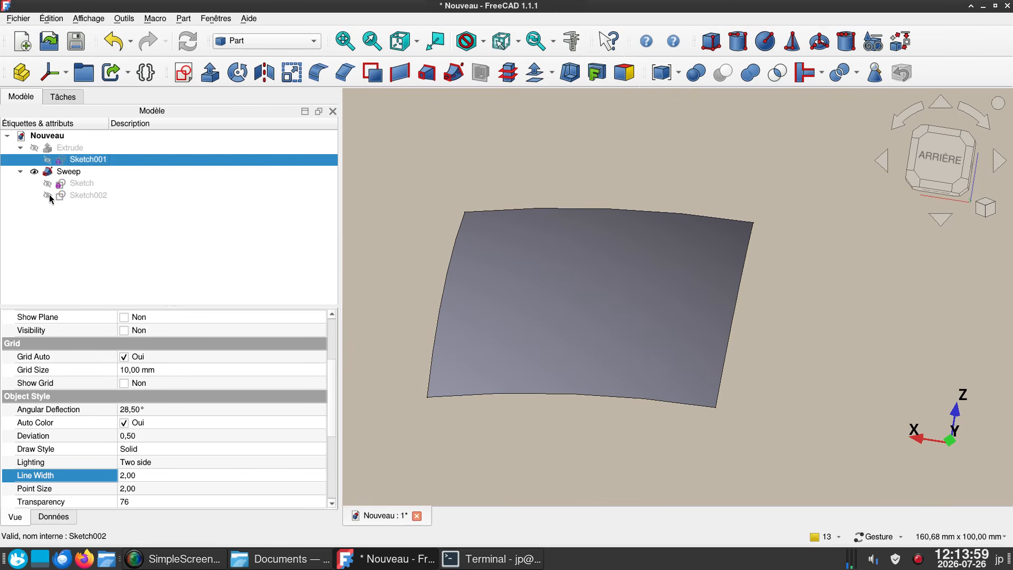
- Examine the double curvature of the swept glass in right, top, front and oblique views
{"action": "left_click", "coordinate": [396, 263]}
{"action": "mouse_move", "coordinate": [396, 262]}
{"action": "left_mouse_down"}
{"action": "mouse_move", "coordinate": [441, 294]}
{"action": "mouse_move", "coordinate": [559, 280]}
{"action": "left_mouse_up"}
{"action": "key", "text": "3"}
{"action": "right_click_drag", "start_coordinate": [562, 314], "coordinate": [745, 327]}
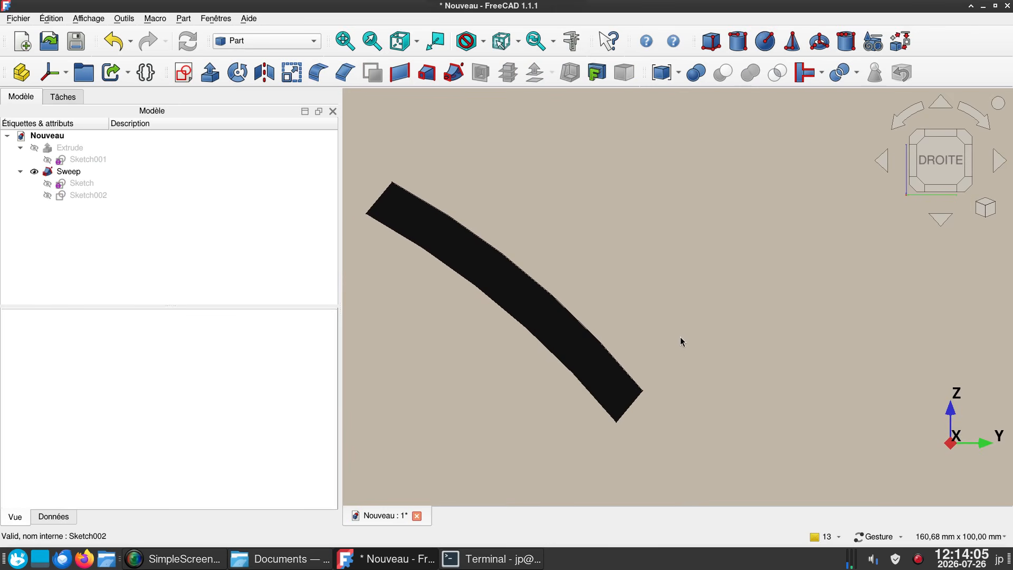
{"action": "key", "text": "2"}
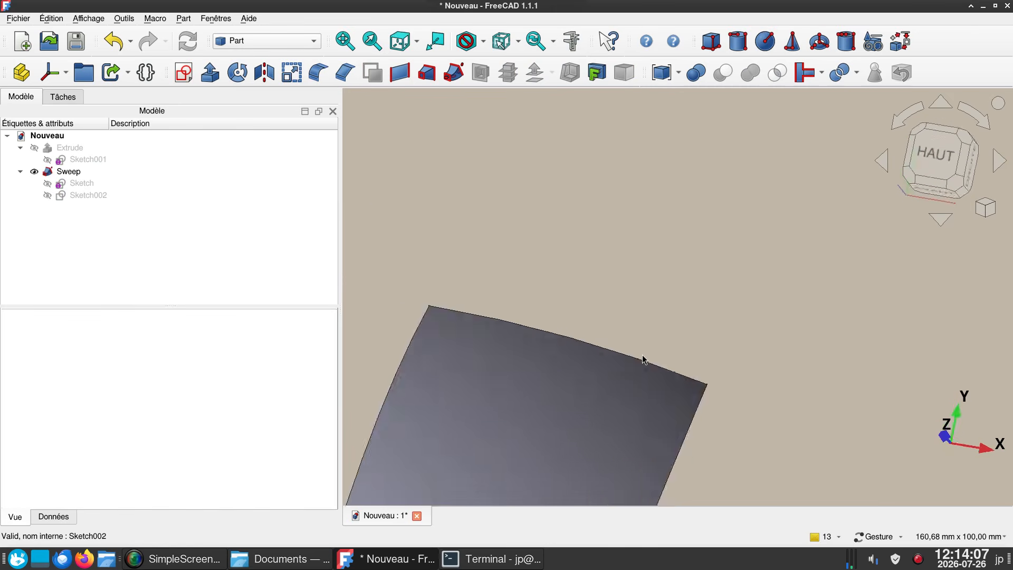
{"action": "key", "text": "1"}
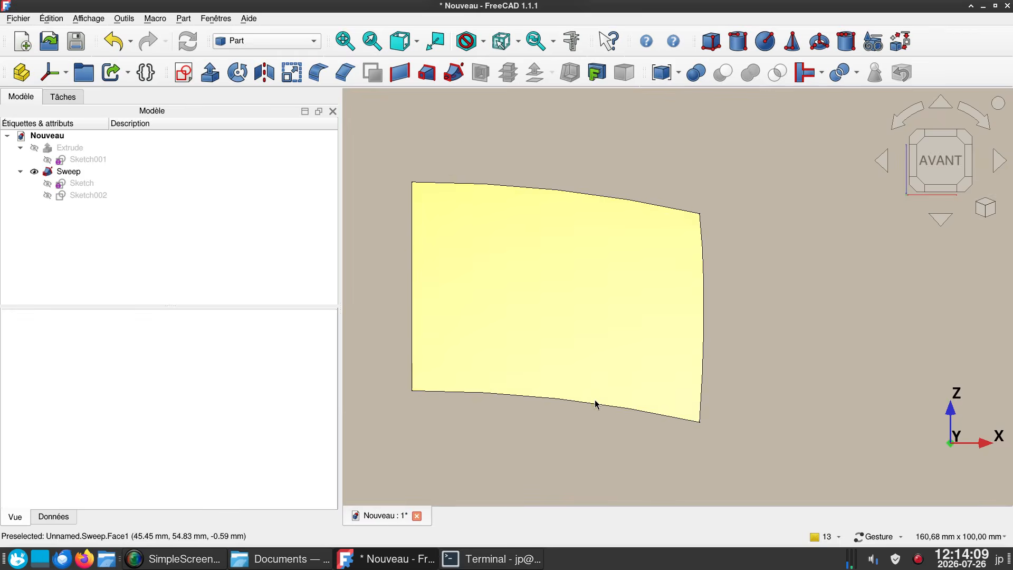
{"action": "left_click_drag", "start_coordinate": [611, 388], "coordinate": [550, 449]}
{"action": "key", "text": "1"}
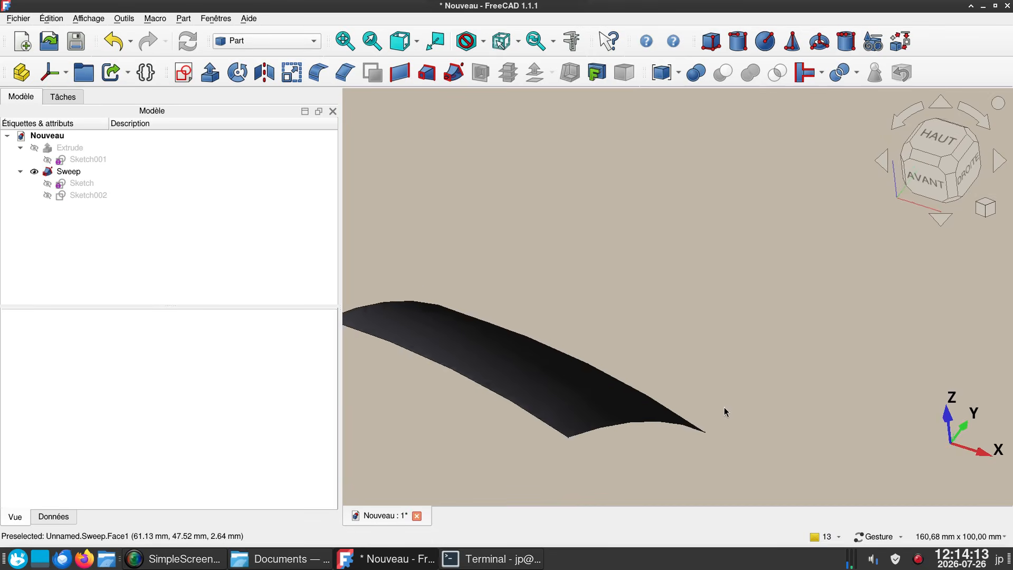
{"action": "left_click_drag", "start_coordinate": [814, 324], "coordinate": [496, 409]}
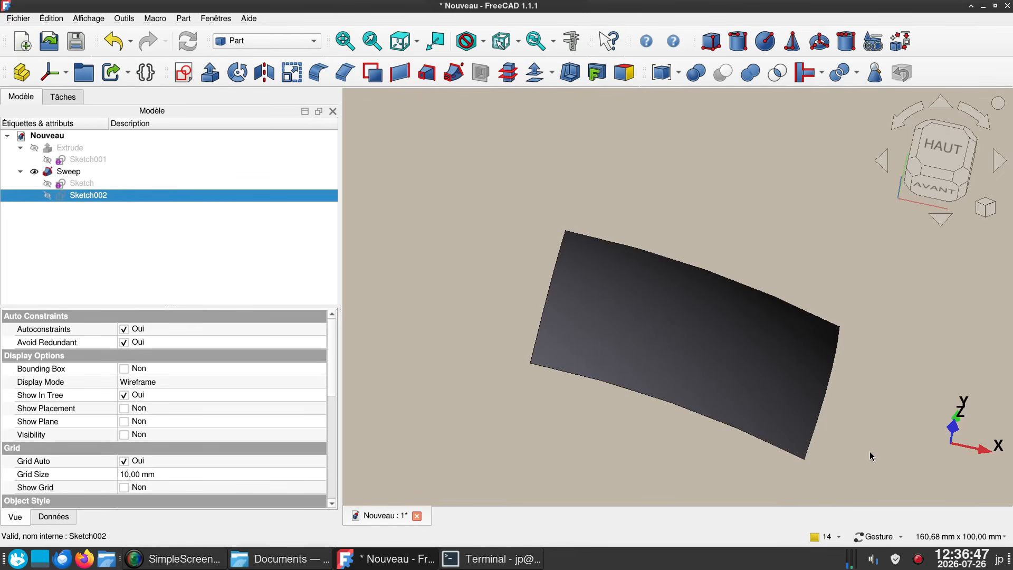
{"action": "scroll", "coordinate": [870, 455], "scroll_direction": "up", "scroll_amount": 1}
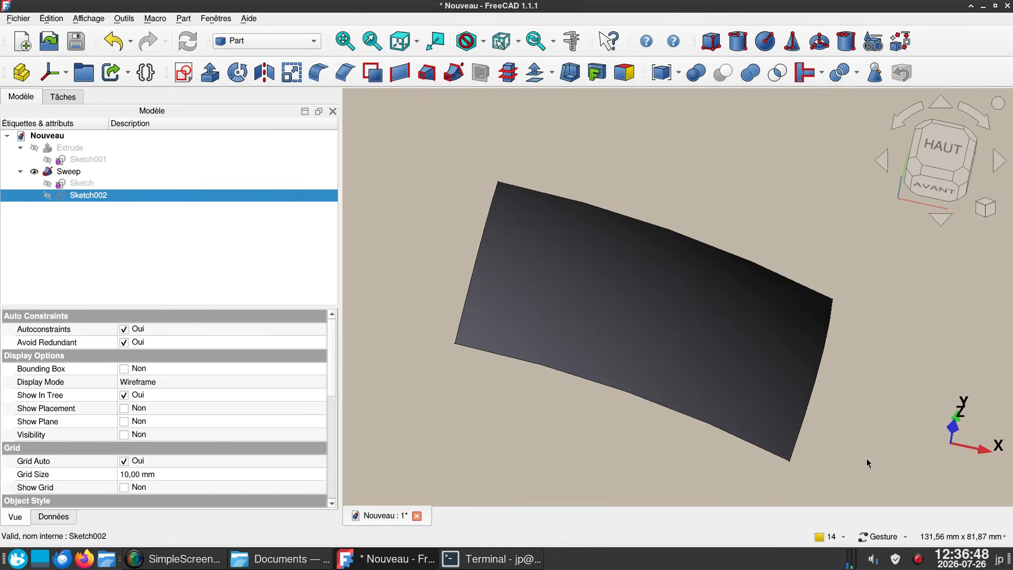
{"action": "scroll", "coordinate": [865, 468], "scroll_direction": "down", "scroll_amount": 1}
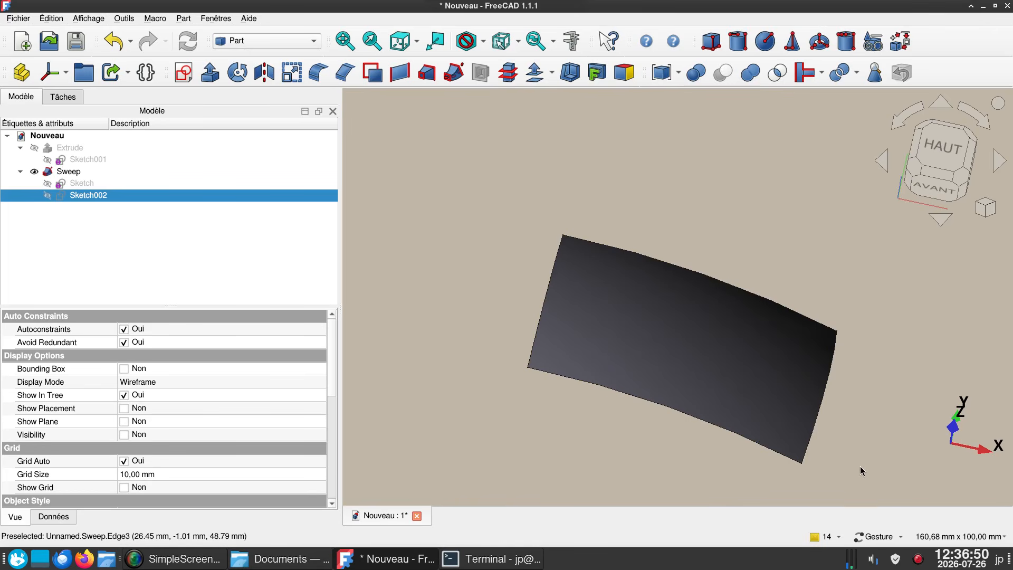
{"action": "left_click_drag", "start_coordinate": [521, 487], "coordinate": [782, 415]}
{"action": "right_click_drag", "start_coordinate": [781, 416], "coordinate": [804, 418]}
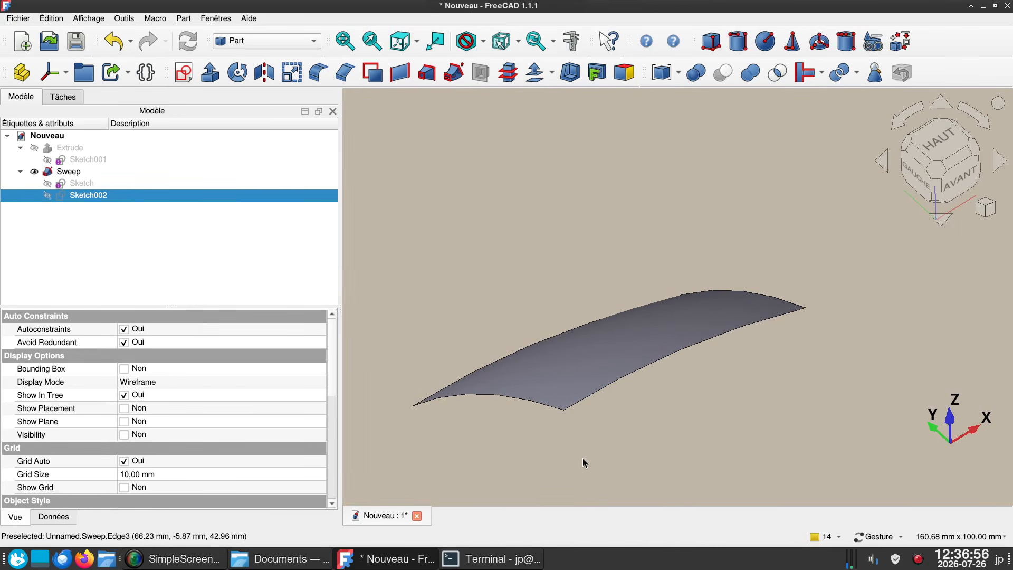
{"action": "key", "text": "3"}
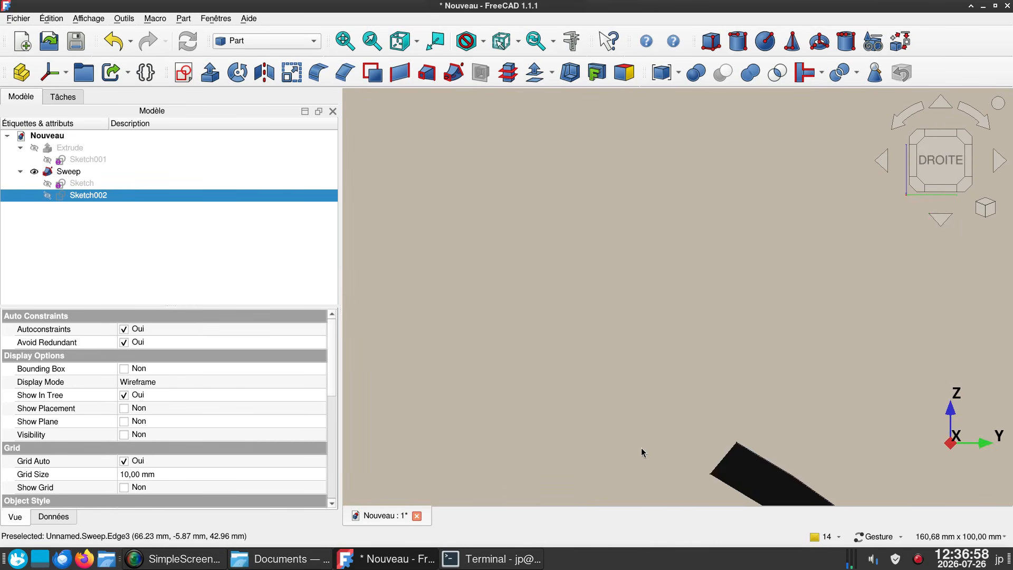
{"action": "right_click_drag", "start_coordinate": [640, 452], "coordinate": [479, 205]}
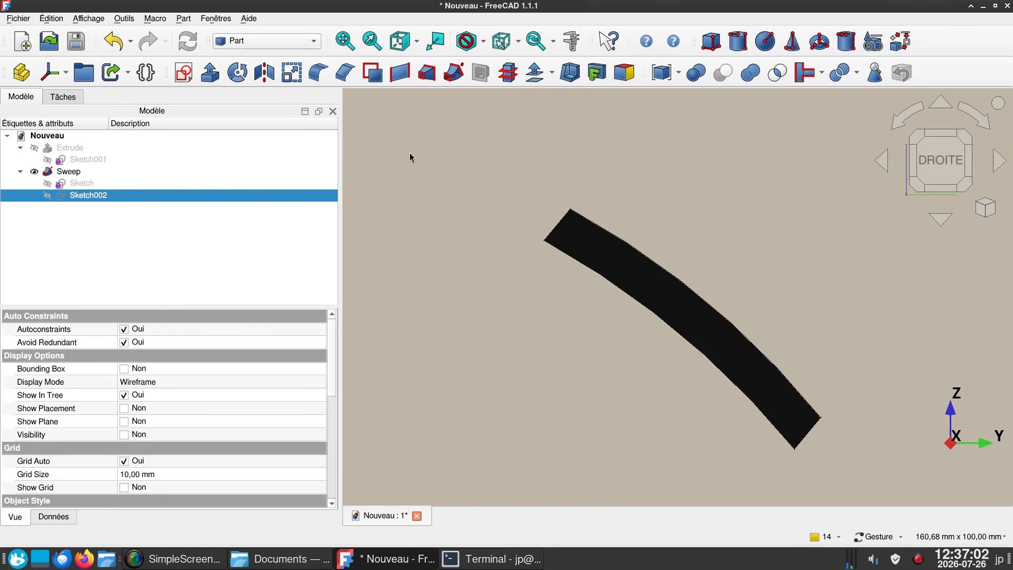
- Create a sketch on the YZ plane and project the swept glass's lower curved end edge as external geometry
{"action": "left_click", "coordinate": [423, 161]}
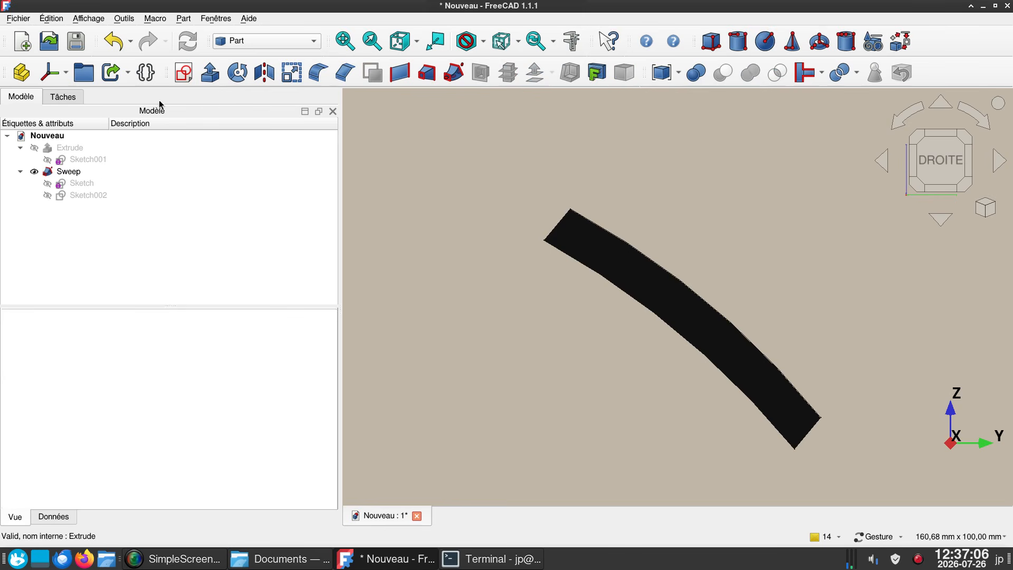
{"action": "left_click", "coordinate": [183, 75]}
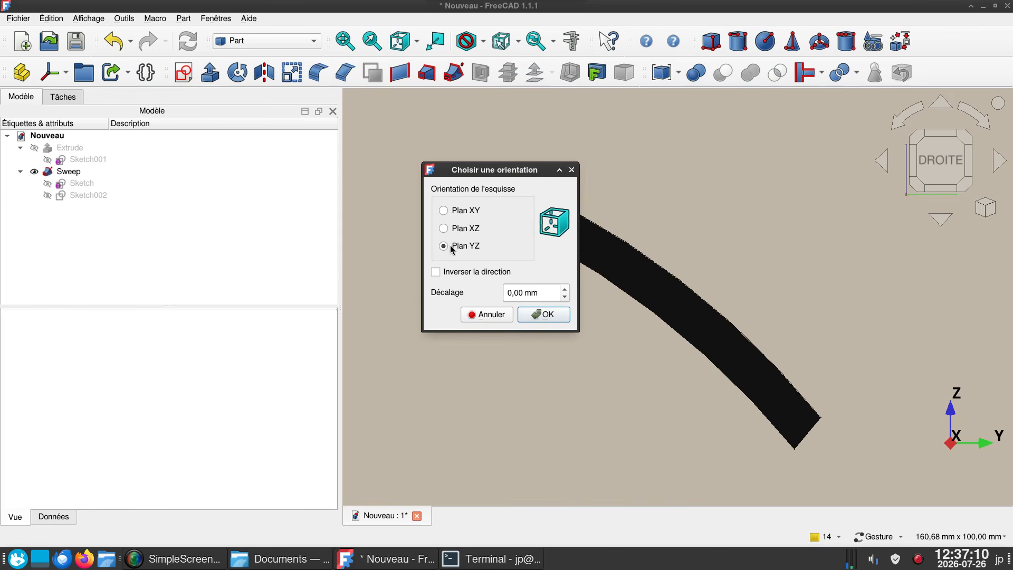
{"action": "left_click", "coordinate": [542, 315]}
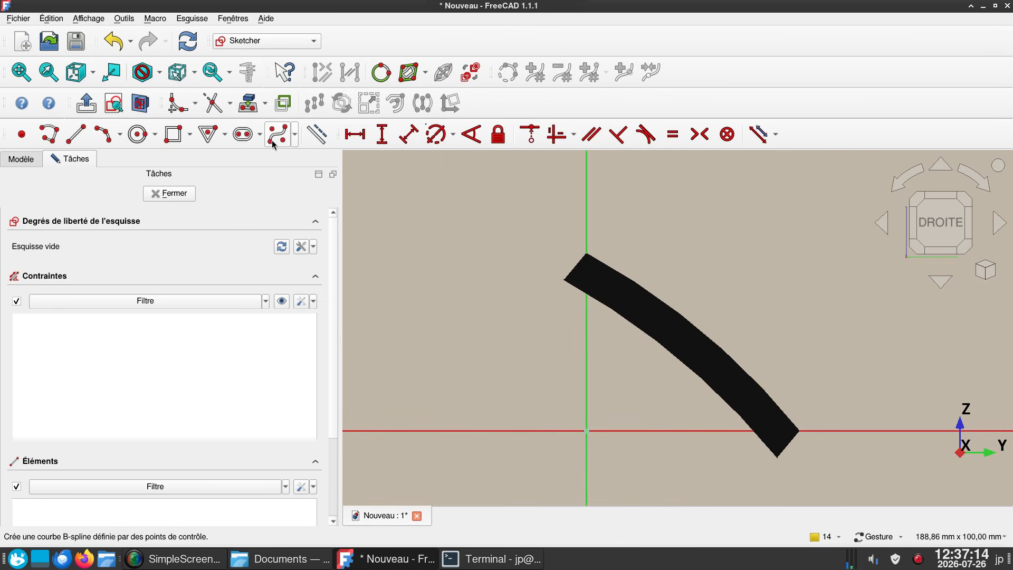
{"action": "left_click", "coordinate": [255, 115]}
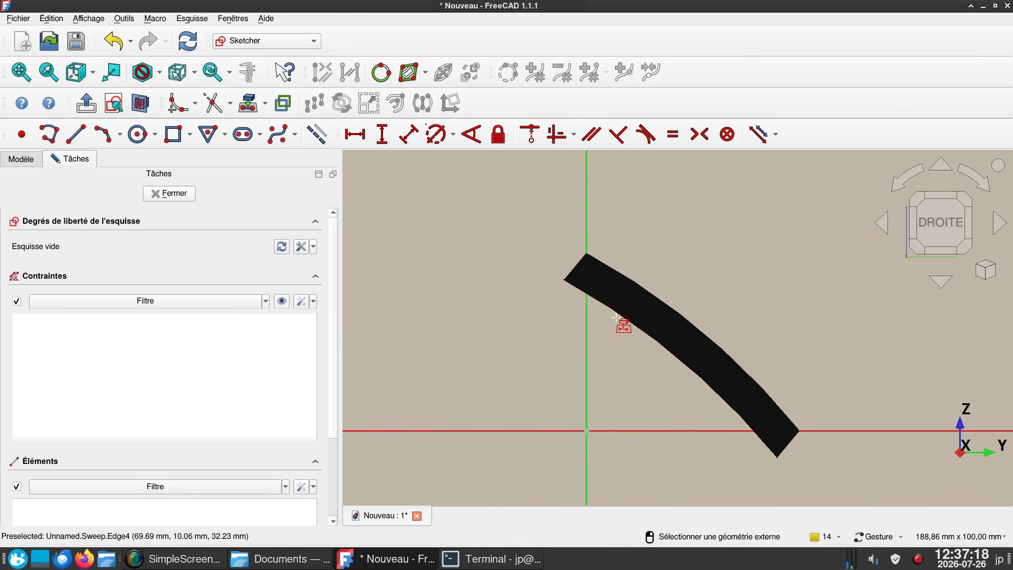
{"action": "left_click", "coordinate": [616, 313]}
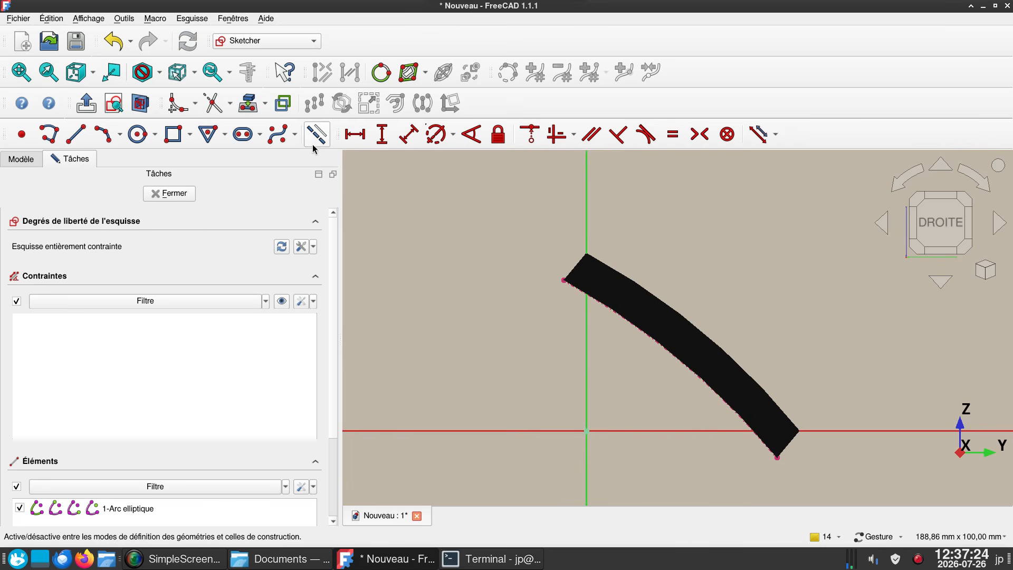
- Draw a straight line joining the two endpoints of the projected edge and close the sketch
{"action": "left_click", "coordinate": [60, 137]}
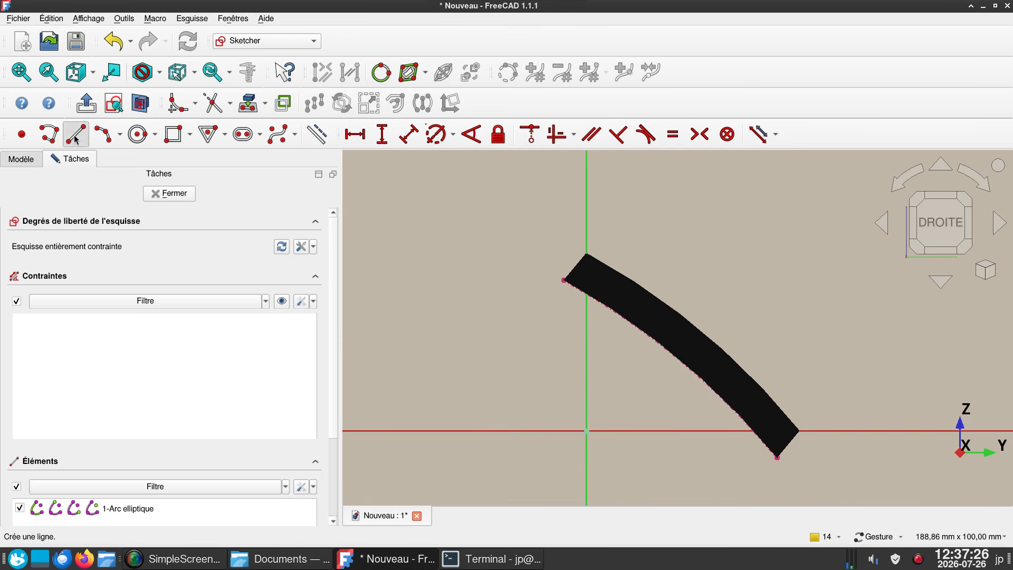
{"action": "left_click", "coordinate": [564, 279]}
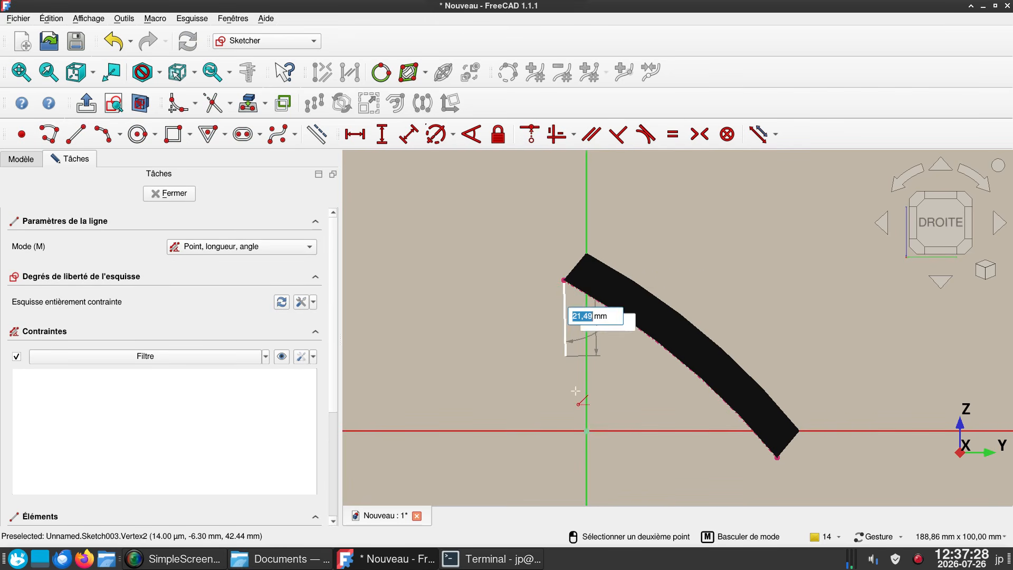
{"action": "left_click", "coordinate": [778, 458]}
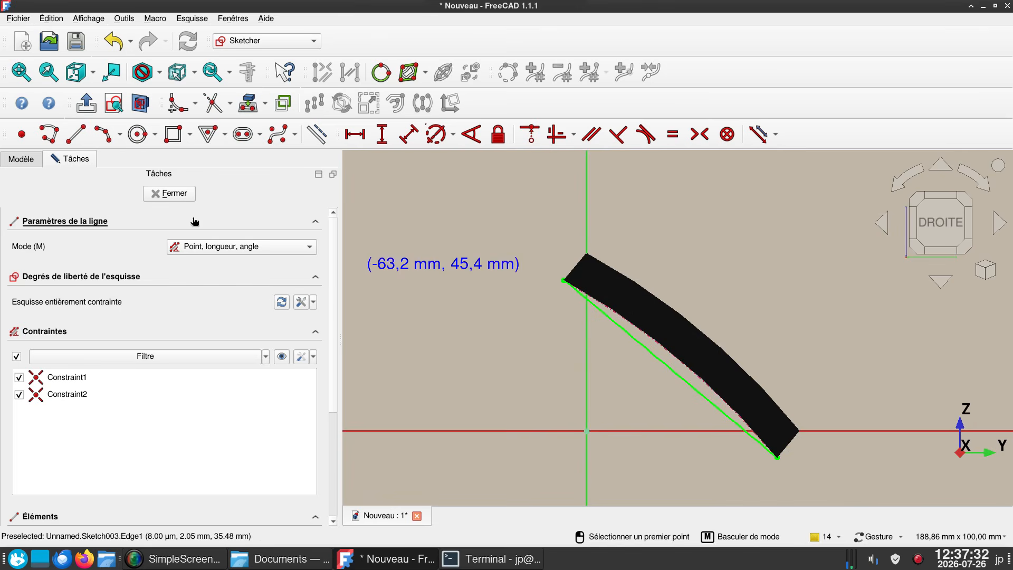
{"action": "left_click", "coordinate": [174, 194]}
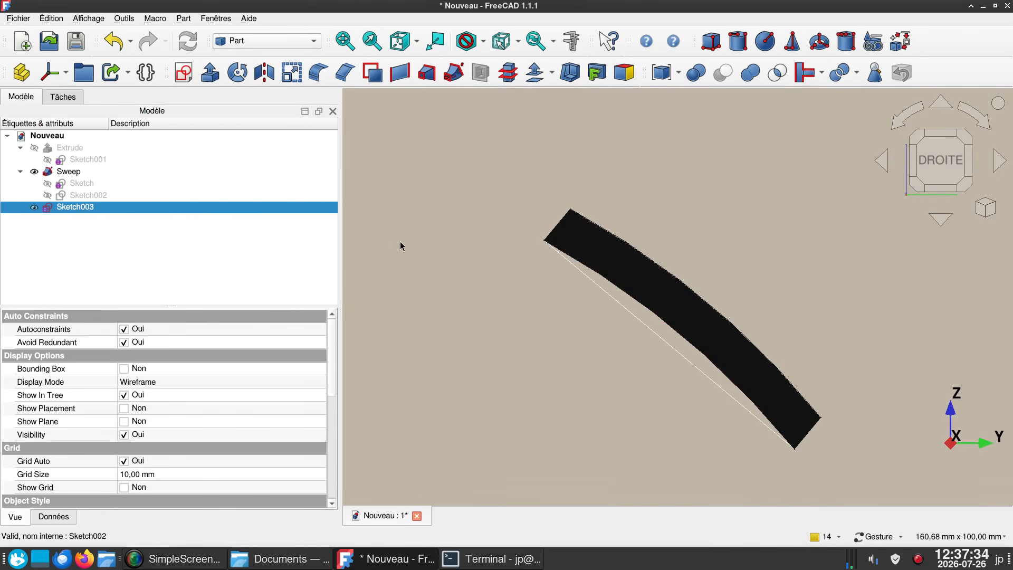
- Extrude the straight-line sketch 70 mm along its normal
{"action": "scroll", "coordinate": [399, 248], "scroll_direction": "down", "scroll_amount": 2}
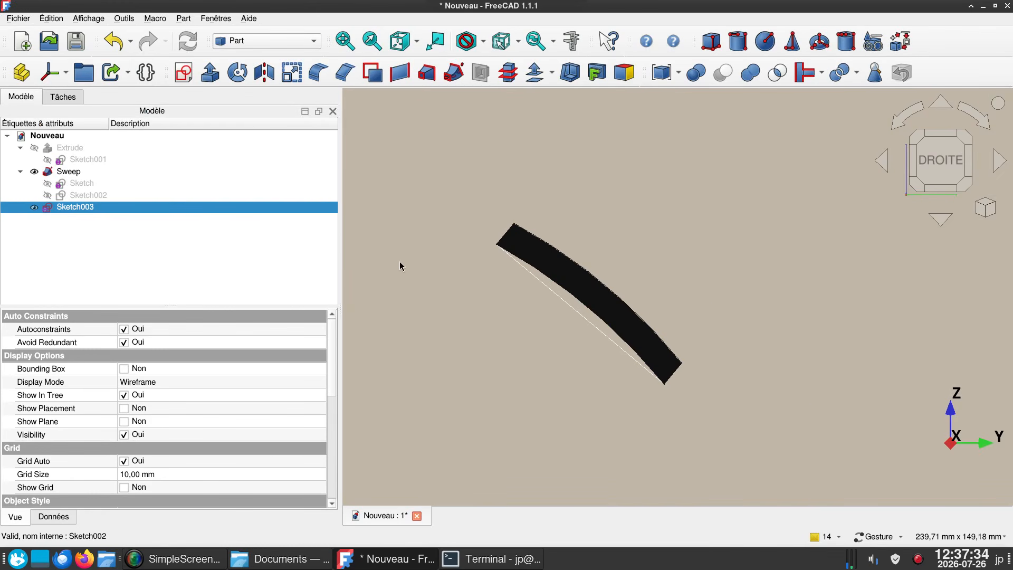
{"action": "left_click", "coordinate": [209, 72]}
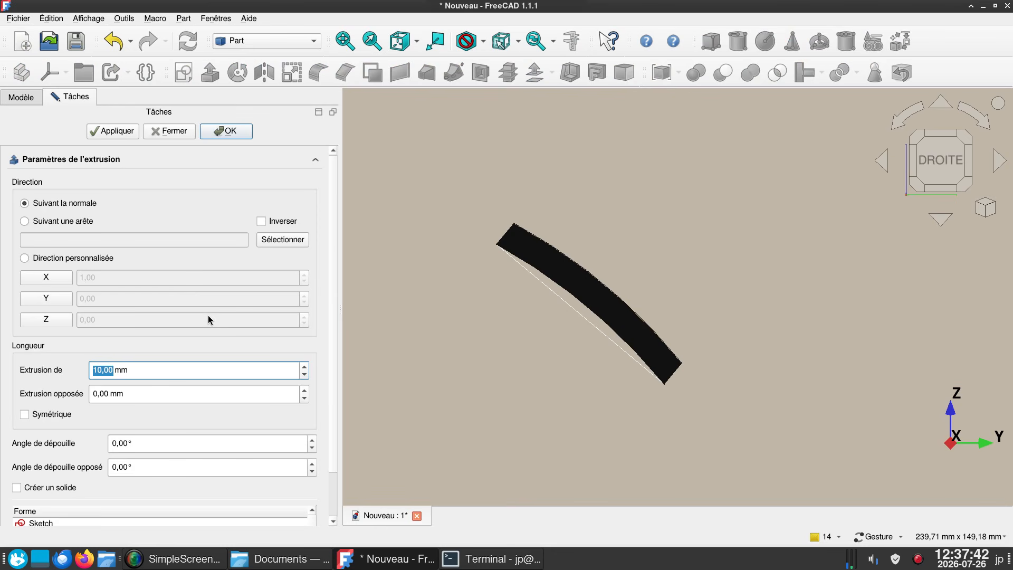
{"action": "type", "text": "70"}
{"action": "left_click", "coordinate": [230, 133]}
- Toggle transparency on for the swept glass surface
{"action": "left_click_drag", "start_coordinate": [745, 451], "coordinate": [776, 369]}
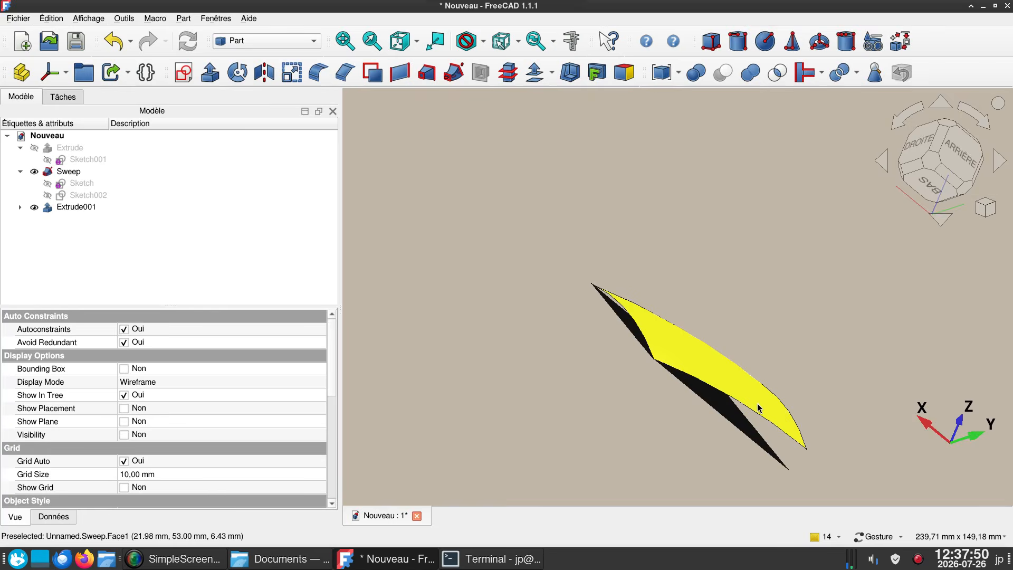
{"action": "left_click", "coordinate": [765, 384]}
{"action": "left_click_drag", "start_coordinate": [767, 247], "coordinate": [753, 283]}
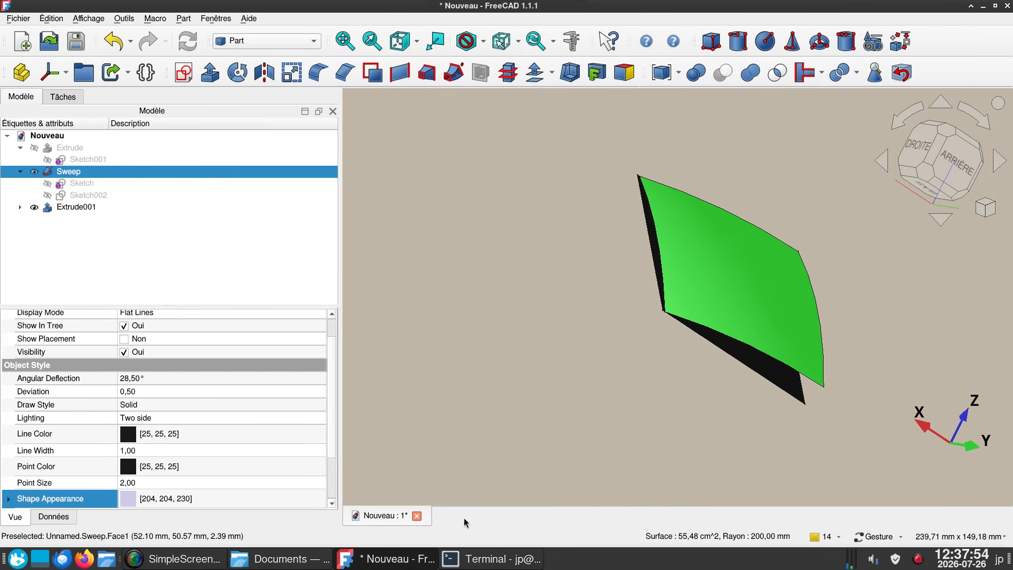
{"action": "key", "text": "v"}
{"action": "key", "text": "t"}
{"action": "left_click_drag", "start_coordinate": [864, 396], "coordinate": [858, 377]}
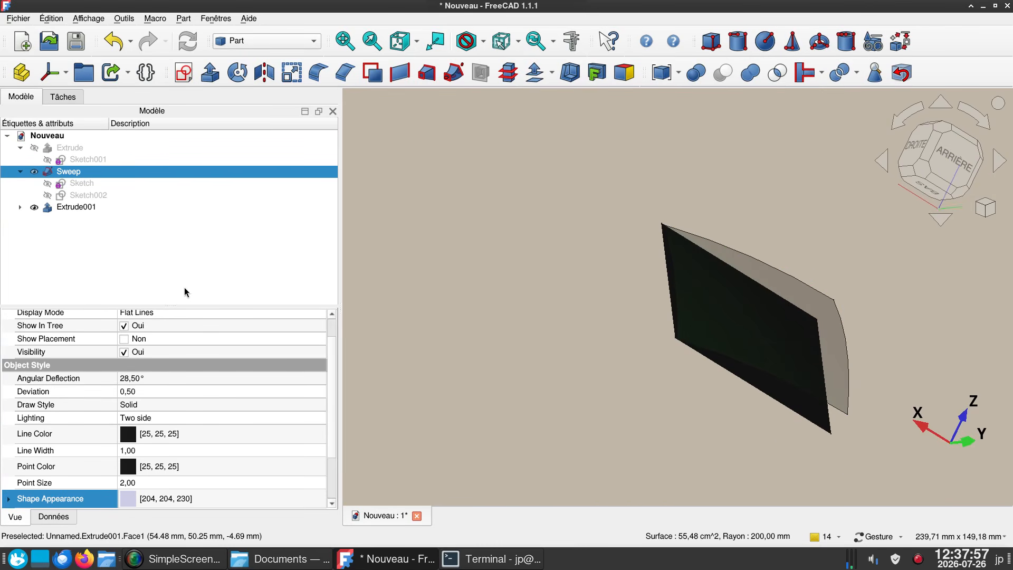
- Create a sketch on the flat extruded face and project the swept glass surface's outline as external geometry
{"action": "left_click", "coordinate": [814, 414]}
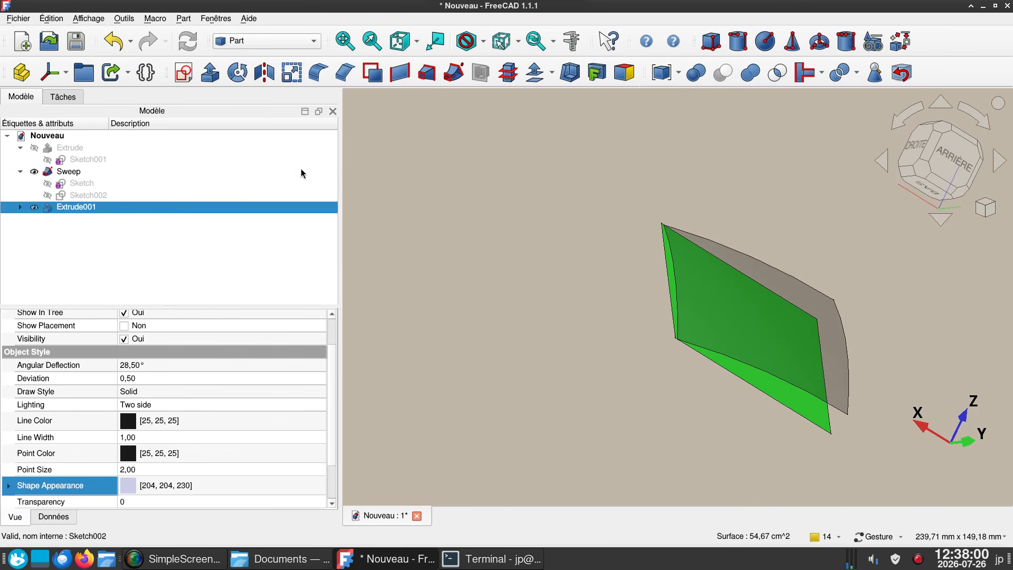
{"action": "left_click", "coordinate": [182, 74]}
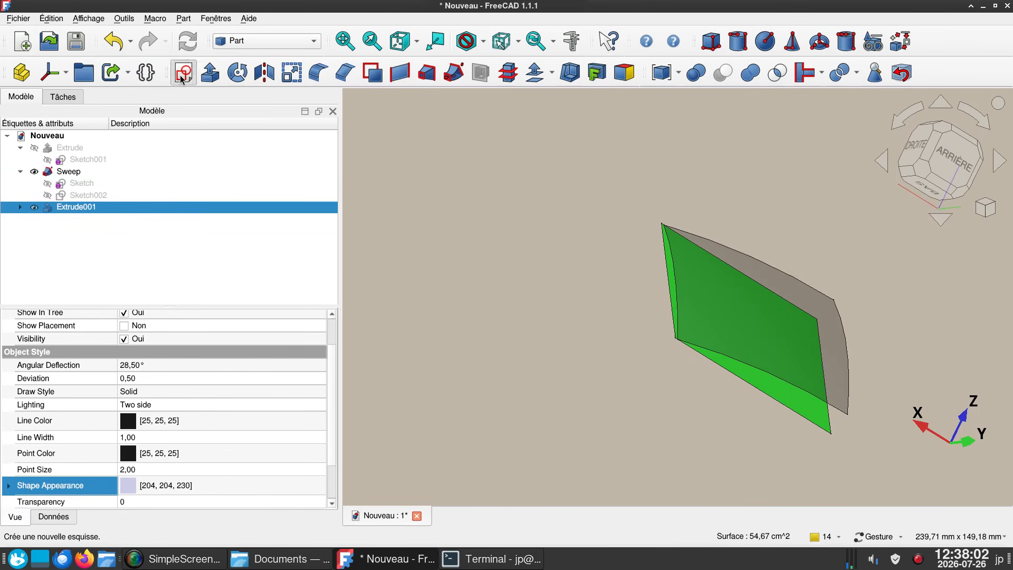
{"action": "left_click", "coordinate": [603, 270]}
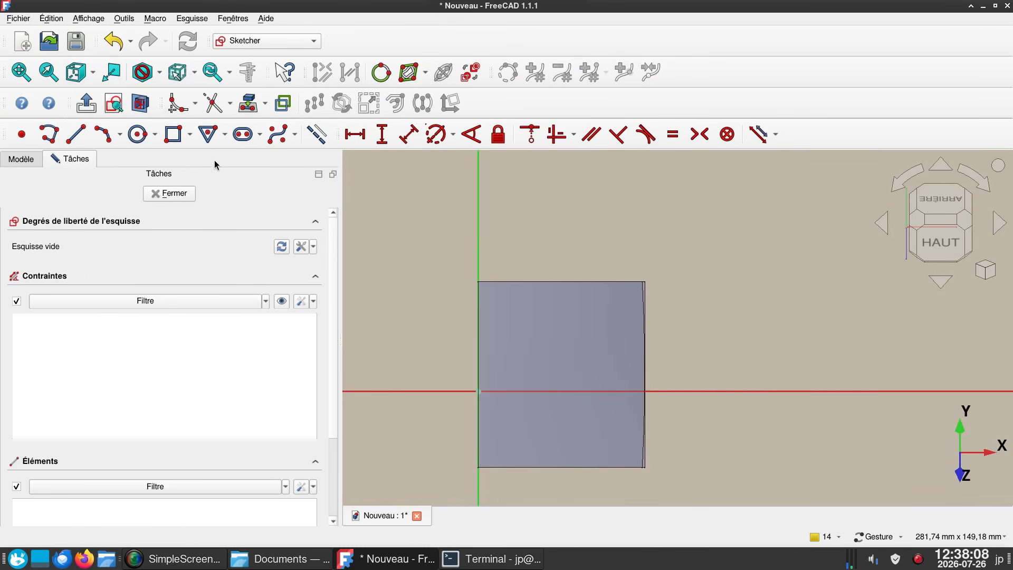
{"action": "left_click", "coordinate": [250, 107]}
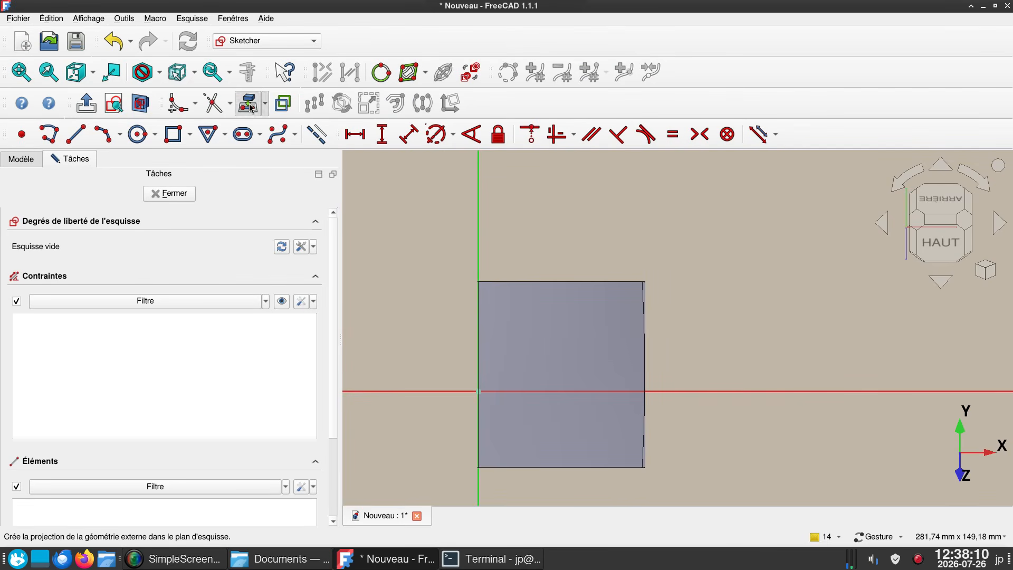
{"action": "left_click", "coordinate": [537, 323]}
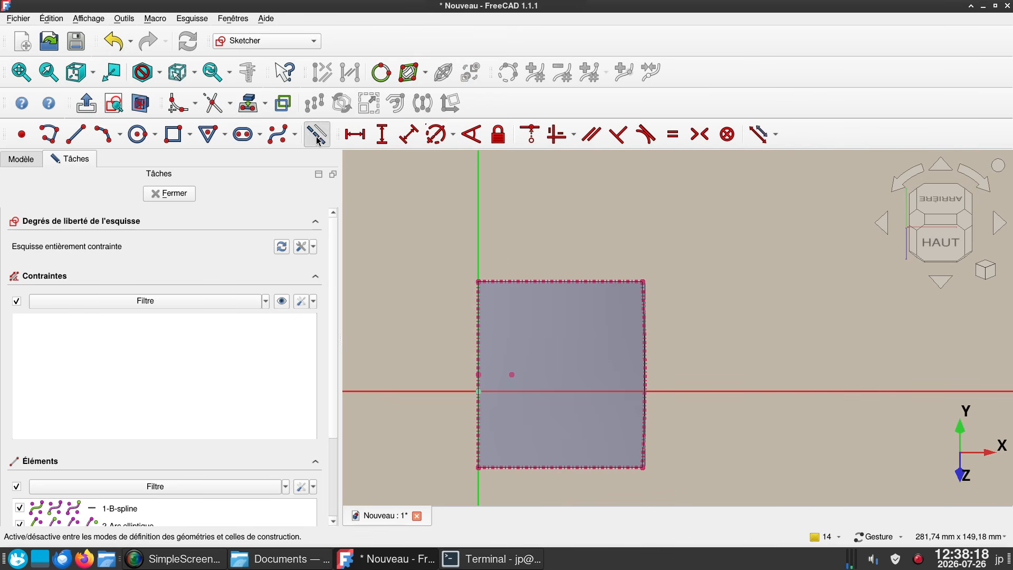
- Start a polyline at the projected outline's upper corner on the vertical axis: a line about 58 mm along the upper edge, continued by a tangent arc of about 8 mm radius
{"action": "left_click", "coordinate": [49, 135]}
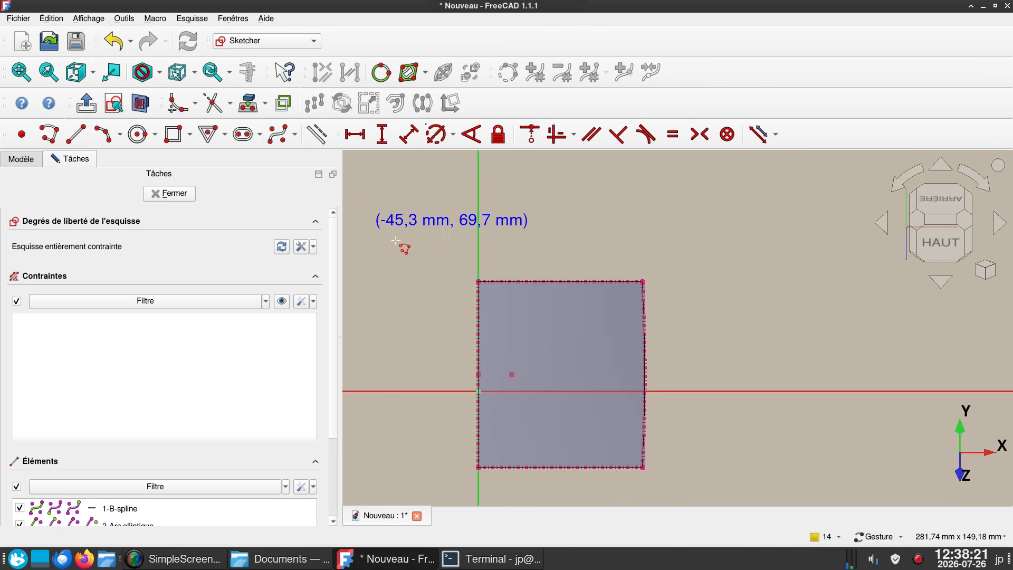
{"action": "left_click", "coordinate": [478, 281]}
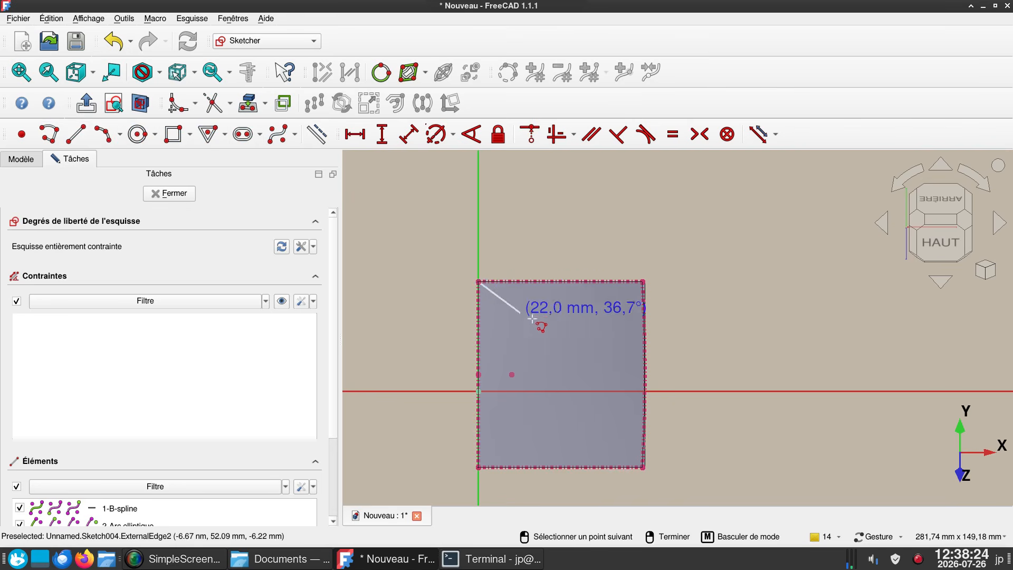
{"action": "left_click", "coordinate": [617, 280]}
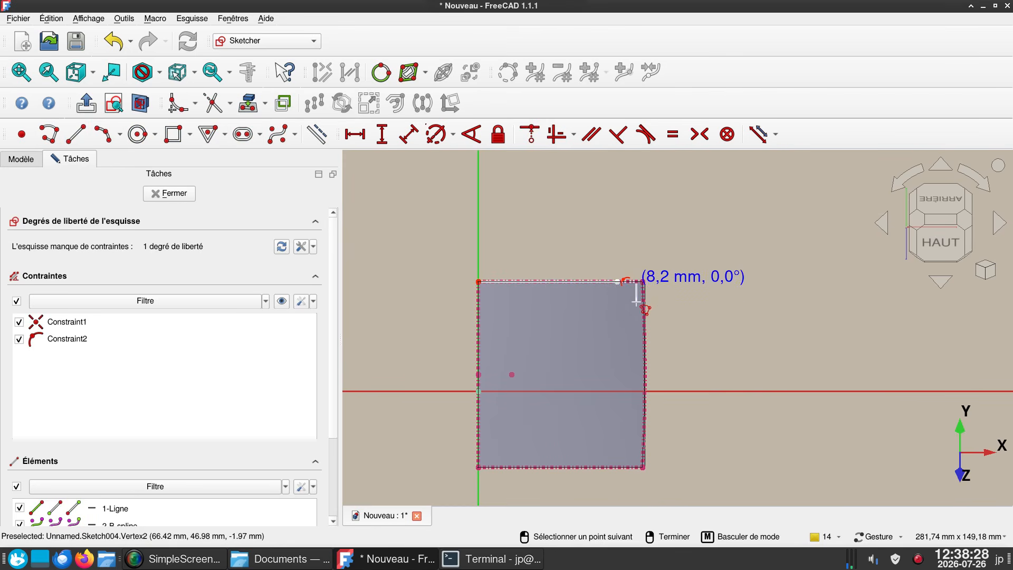
{"action": "key", "text": "m"}
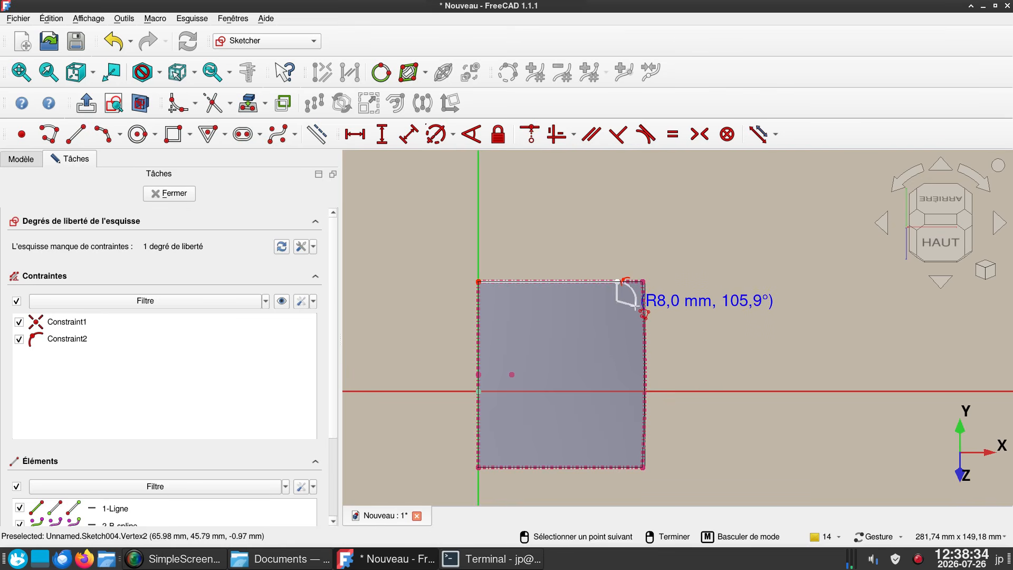
{"action": "scroll", "coordinate": [635, 310], "scroll_direction": "up", "scroll_amount": 3}
{"action": "right_click_drag", "start_coordinate": [628, 316], "coordinate": [665, 255]}
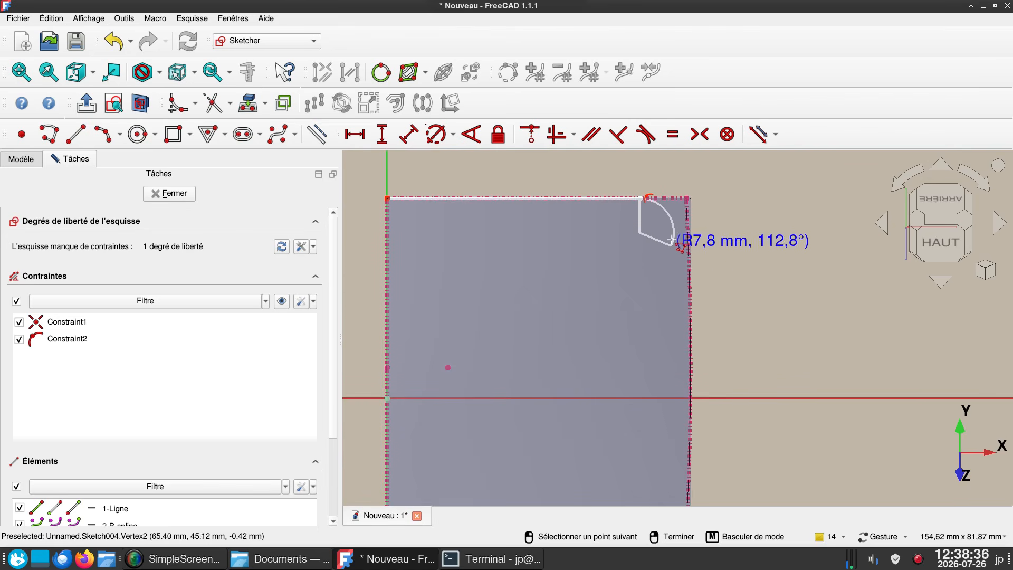
{"action": "left_click", "coordinate": [675, 235]}
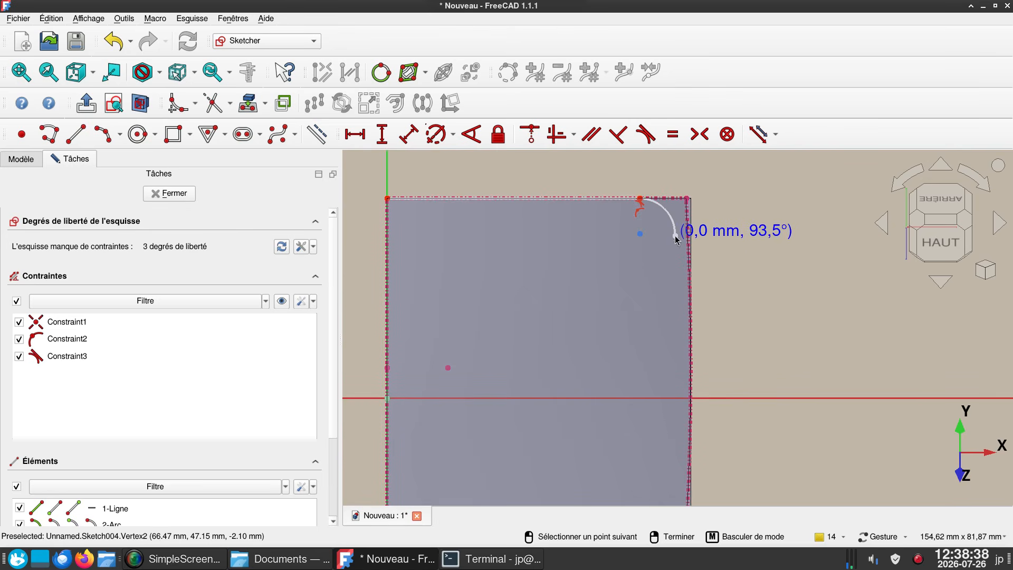
- Continue the polyline with a tangent line about 62 mm long and a tangent arc of about 13 mm radius ending on the lower projected edge
{"action": "scroll", "coordinate": [694, 432], "scroll_direction": "down", "scroll_amount": 2}
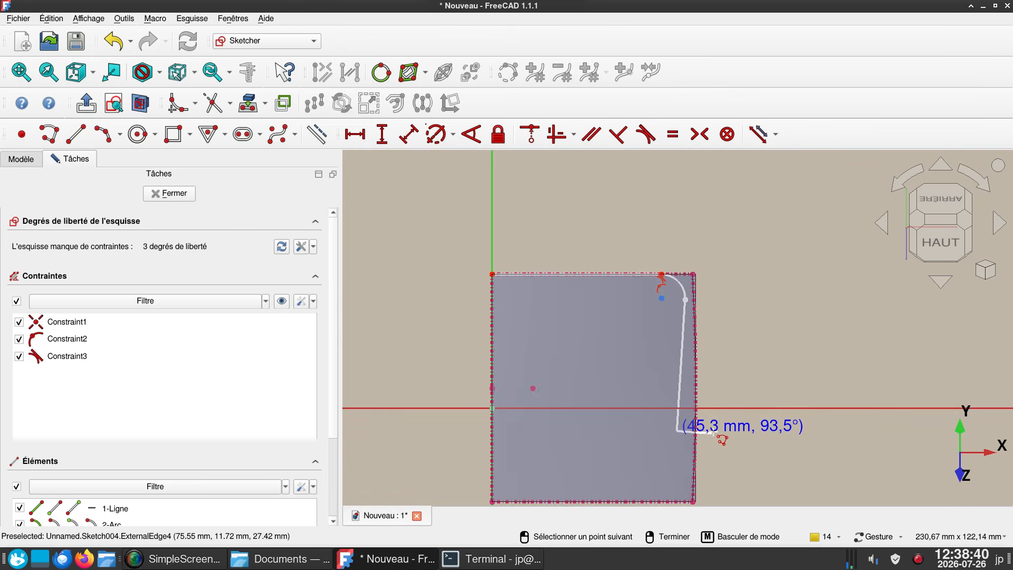
{"action": "right_click_drag", "start_coordinate": [695, 432], "coordinate": [680, 363]}
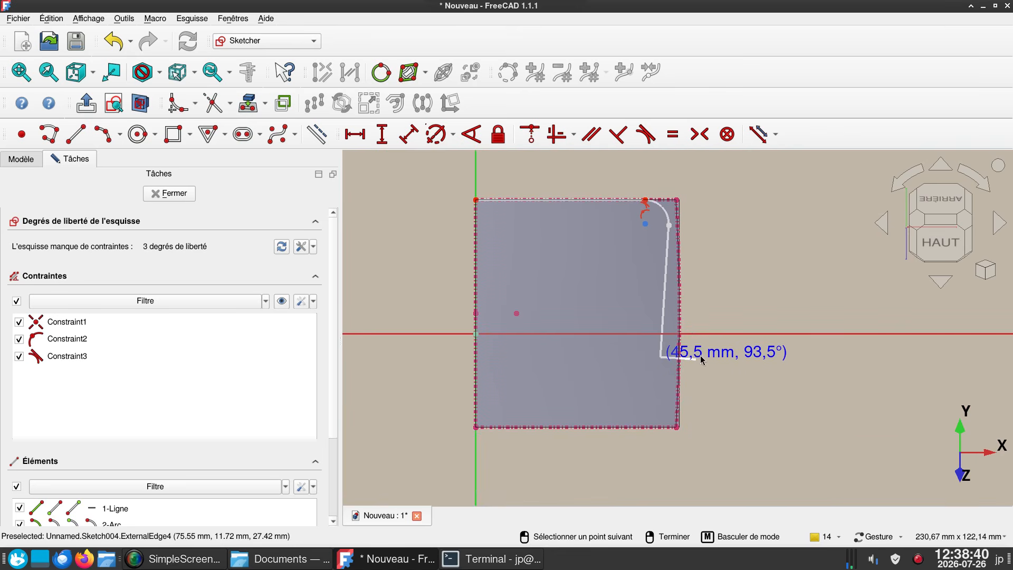
{"action": "left_click", "coordinate": [657, 404]}
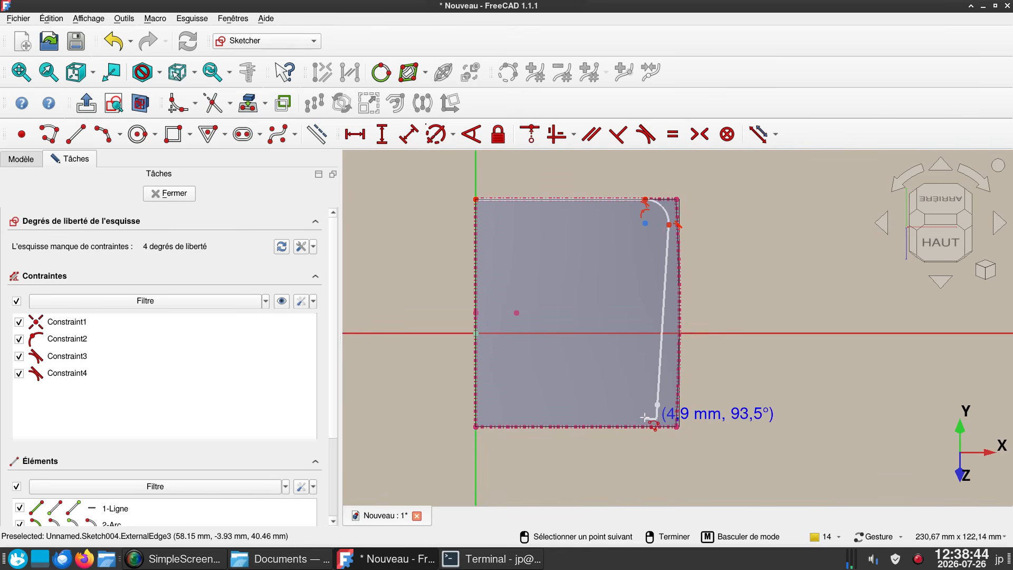
{"action": "key", "text": "m"}
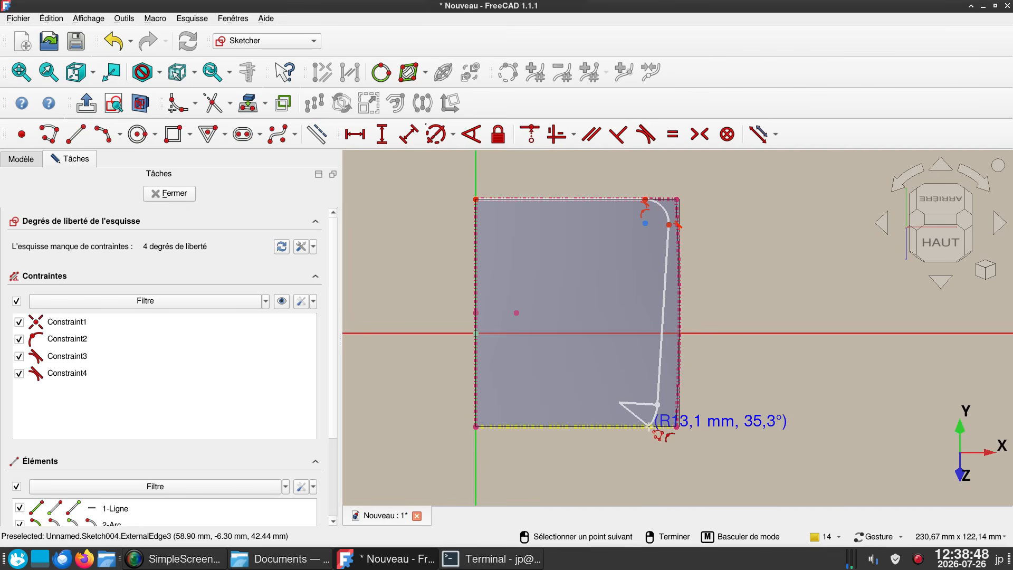
{"action": "left_click", "coordinate": [648, 425]}
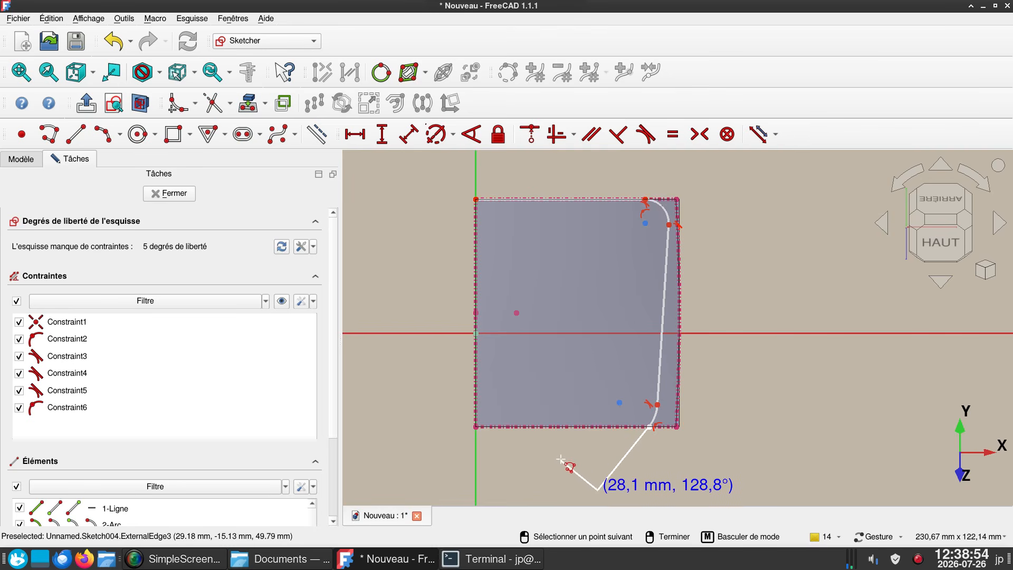
- Finish the polyline with a tangent line about 74 mm long running from the lower arc beyond the projected outline
{"action": "right_click_drag", "start_coordinate": [565, 463], "coordinate": [594, 344]}
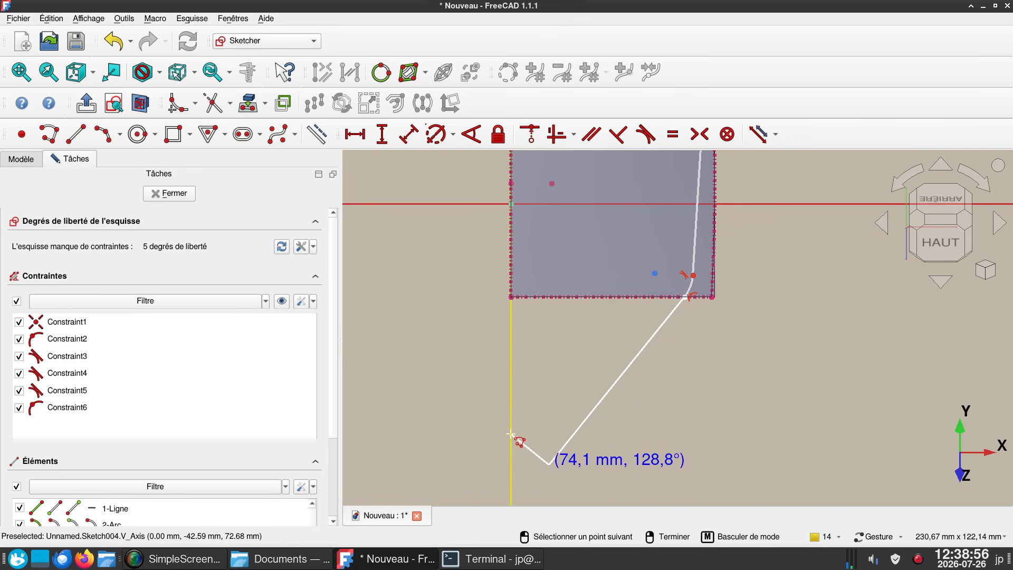
{"action": "left_click", "coordinate": [549, 464]}
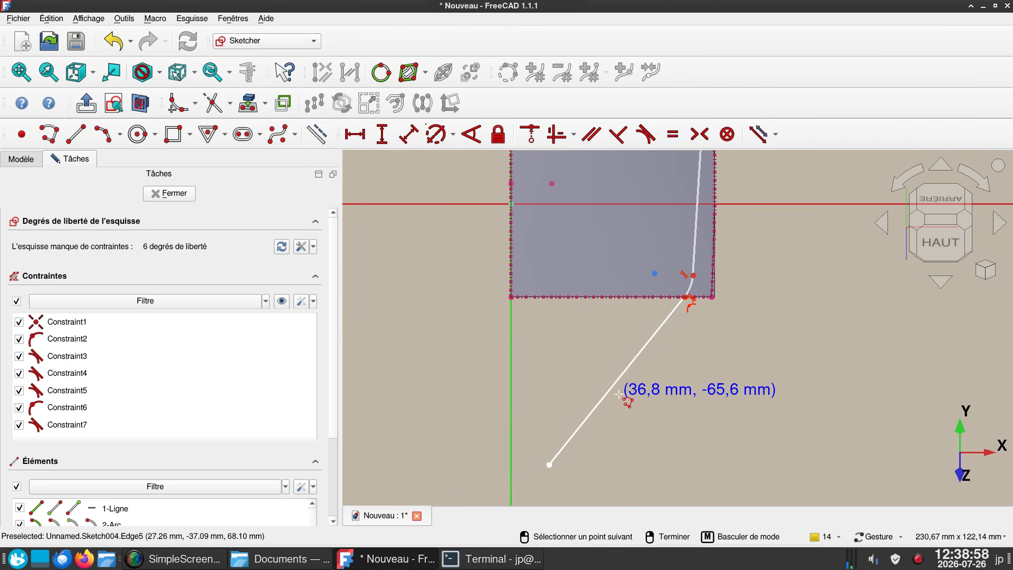
{"action": "scroll", "coordinate": [616, 395], "scroll_direction": "up", "scroll_amount": 2}
{"action": "right_click_drag", "start_coordinate": [617, 396], "coordinate": [624, 428]}
{"action": "right_click", "coordinate": [624, 427]}
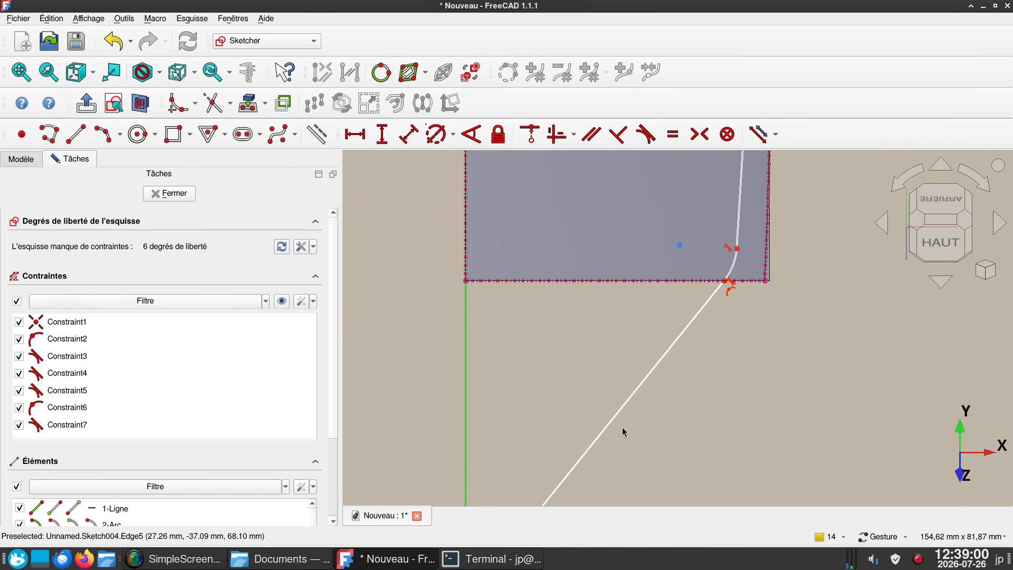
- Constrain the polyline's last line horizontal and place its free endpoint on the sketch's vertical axis
{"action": "left_click", "coordinate": [614, 421]}
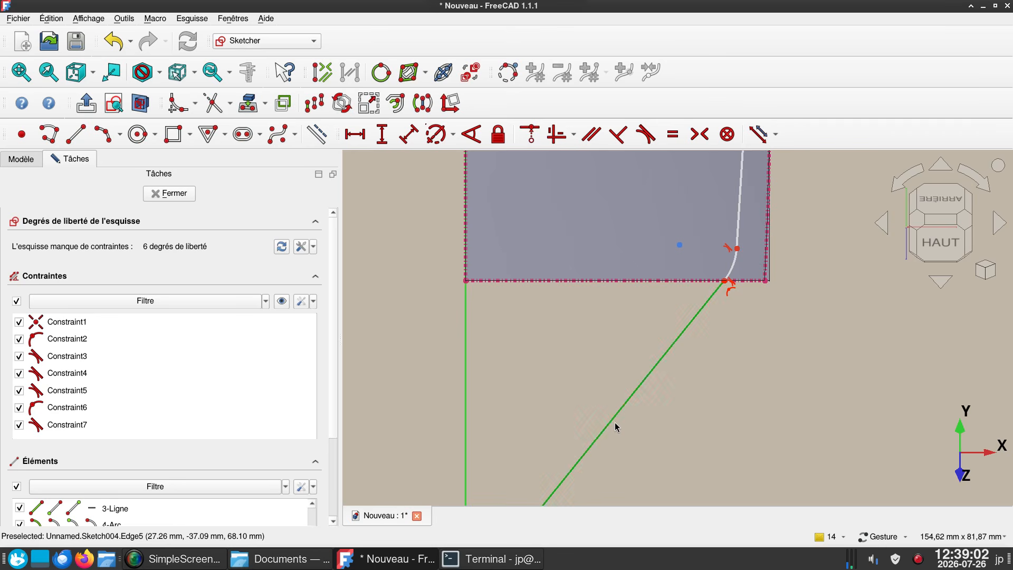
{"action": "key", "text": "Delete"}
{"action": "scroll", "coordinate": [604, 364], "scroll_direction": "down", "scroll_amount": 2}
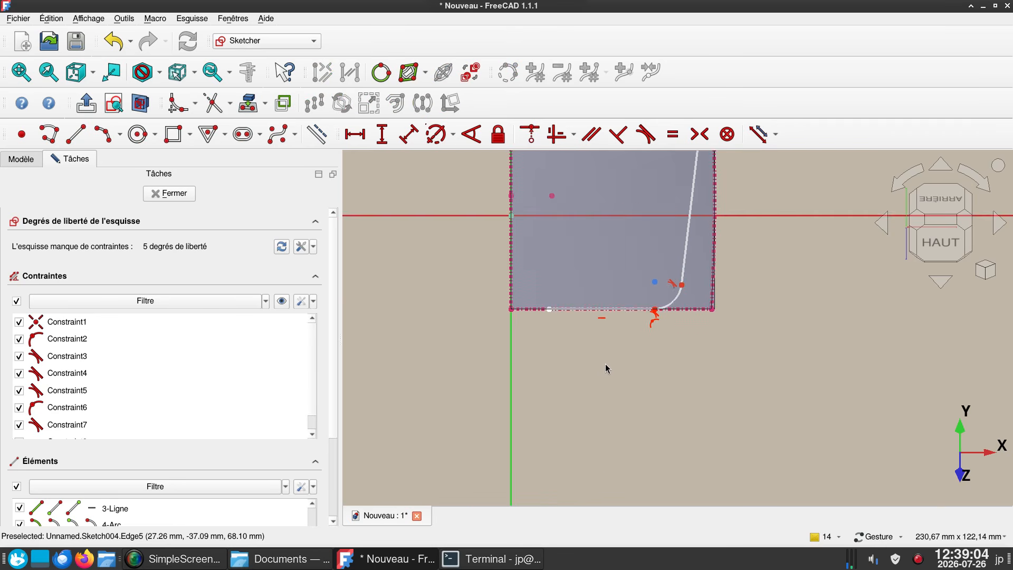
{"action": "right_click_drag", "start_coordinate": [606, 369], "coordinate": [605, 480]}
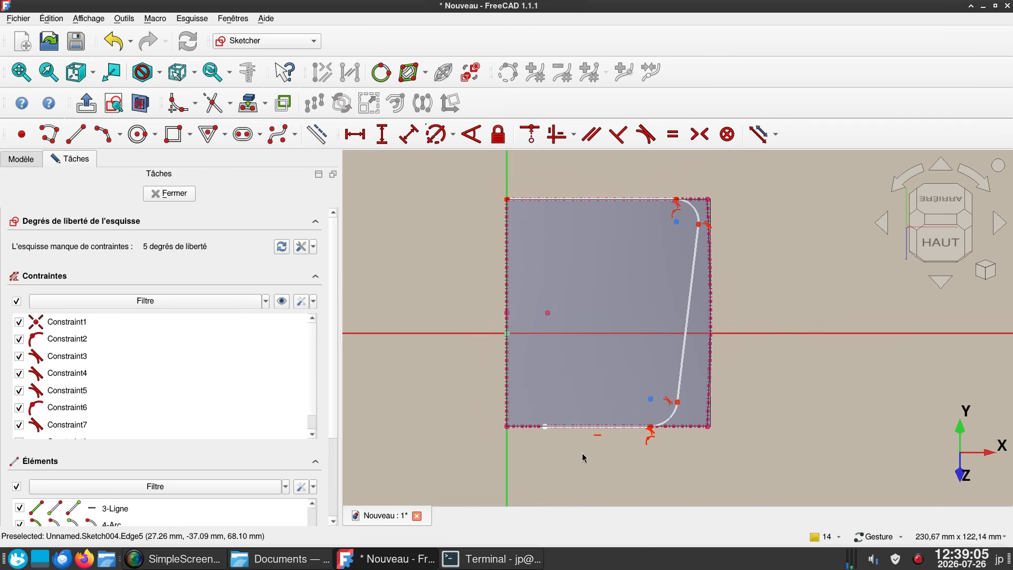
{"action": "left_click", "coordinate": [545, 427]}
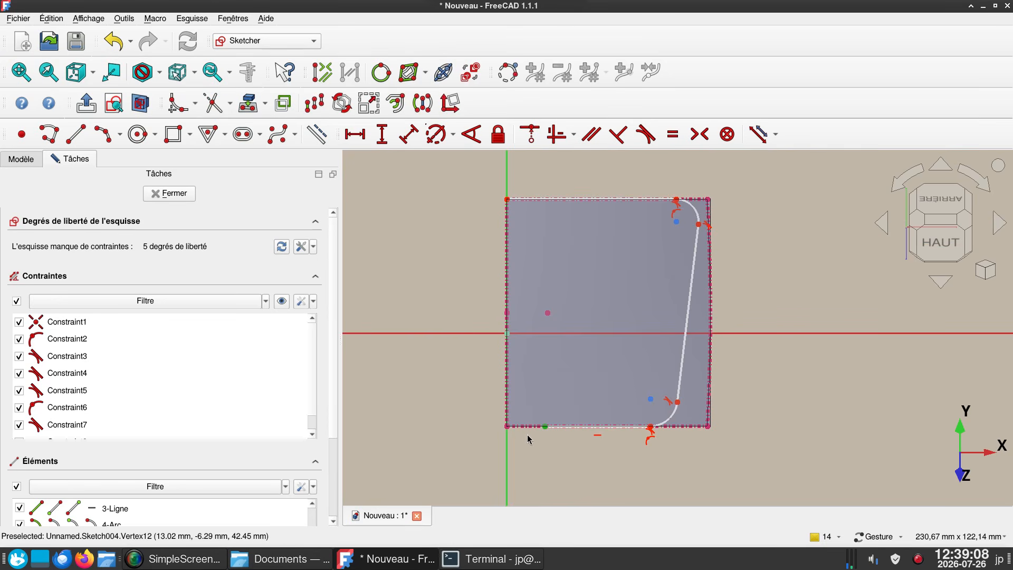
{"action": "left_click", "coordinate": [506, 440]}
{"action": "key", "text": "c"}
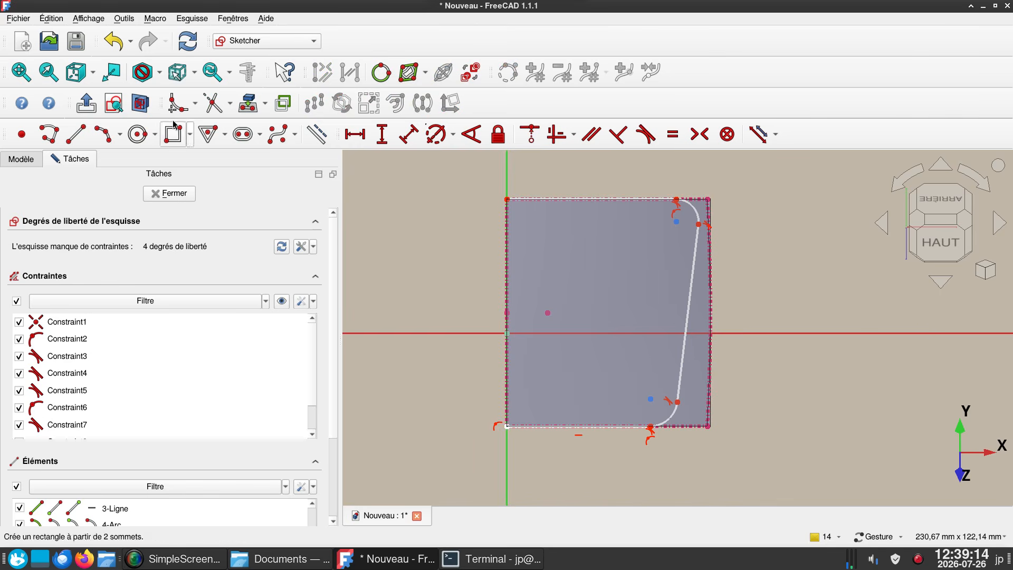
- Close the profile with a straight vertical line between its upper and lower corners on the vertical axis
{"action": "left_click", "coordinate": [76, 134]}
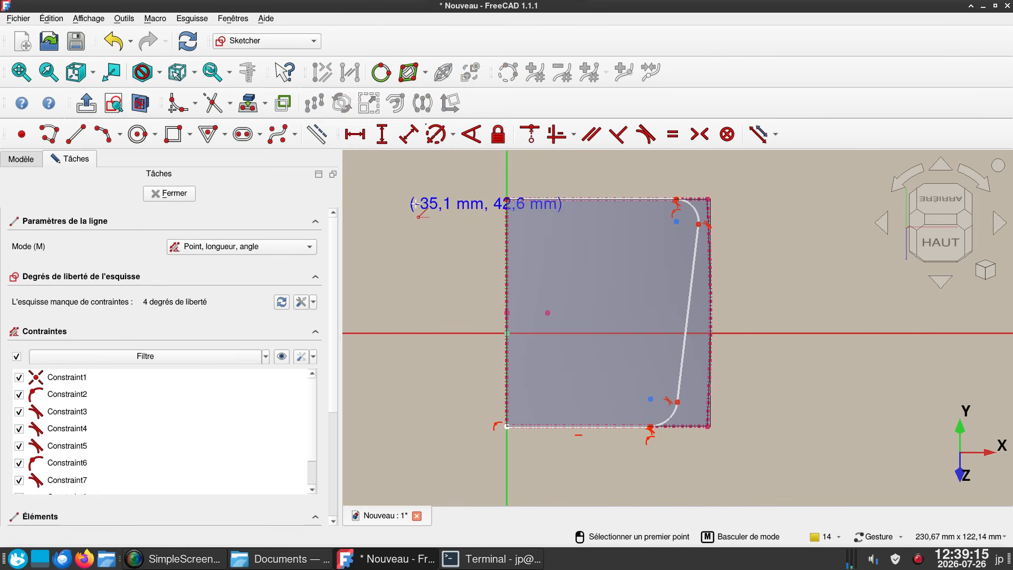
{"action": "left_click", "coordinate": [506, 199]}
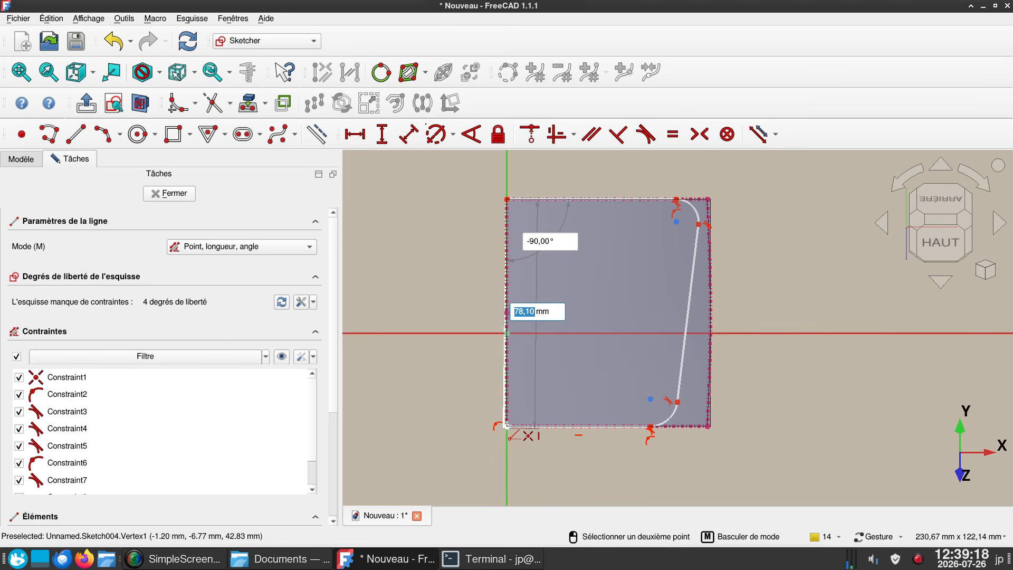
{"action": "left_click", "coordinate": [507, 426]}
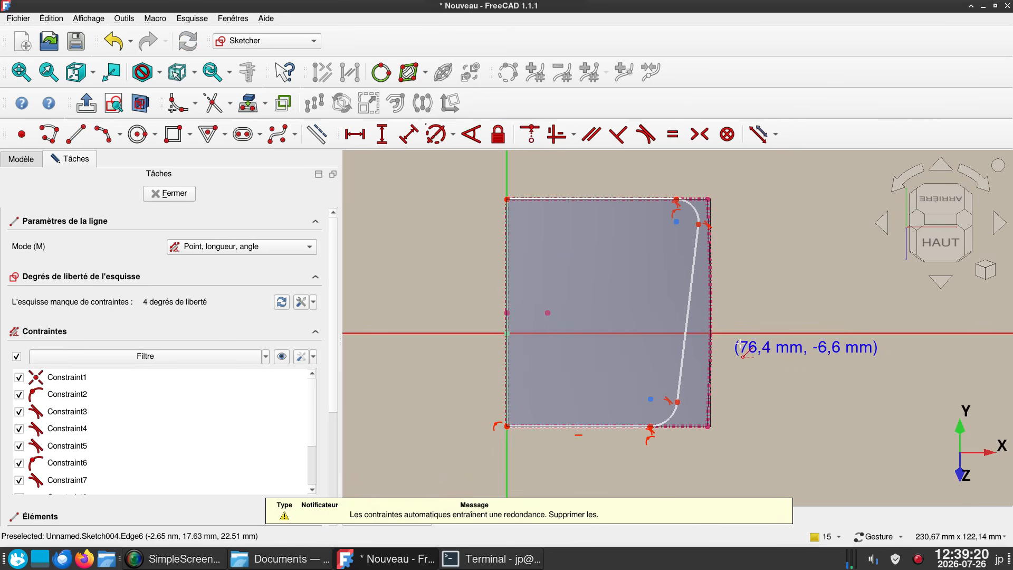
{"action": "right_click_drag", "start_coordinate": [764, 327], "coordinate": [727, 389]}
{"action": "right_click", "coordinate": [747, 366]}
- Constrain the upper corner arc tangent to the projected curved side edge opposite the vertical axis
{"action": "scroll", "coordinate": [672, 283], "scroll_direction": "up", "scroll_amount": 3}
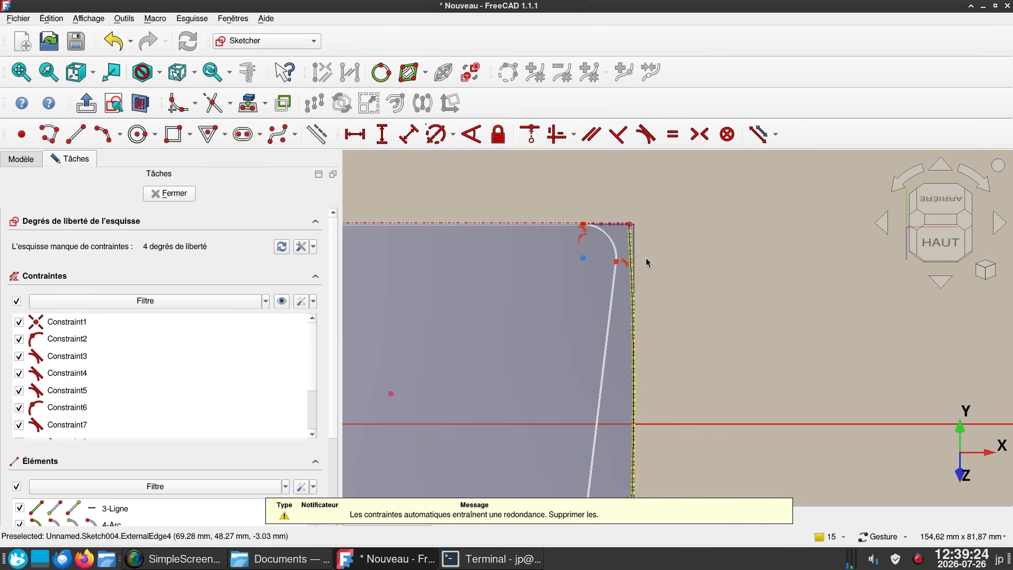
{"action": "scroll", "coordinate": [663, 275], "scroll_direction": "up", "scroll_amount": 2}
{"action": "scroll", "coordinate": [661, 272], "scroll_direction": "up", "scroll_amount": 1}
{"action": "right_click_drag", "start_coordinate": [615, 265], "coordinate": [679, 277]}
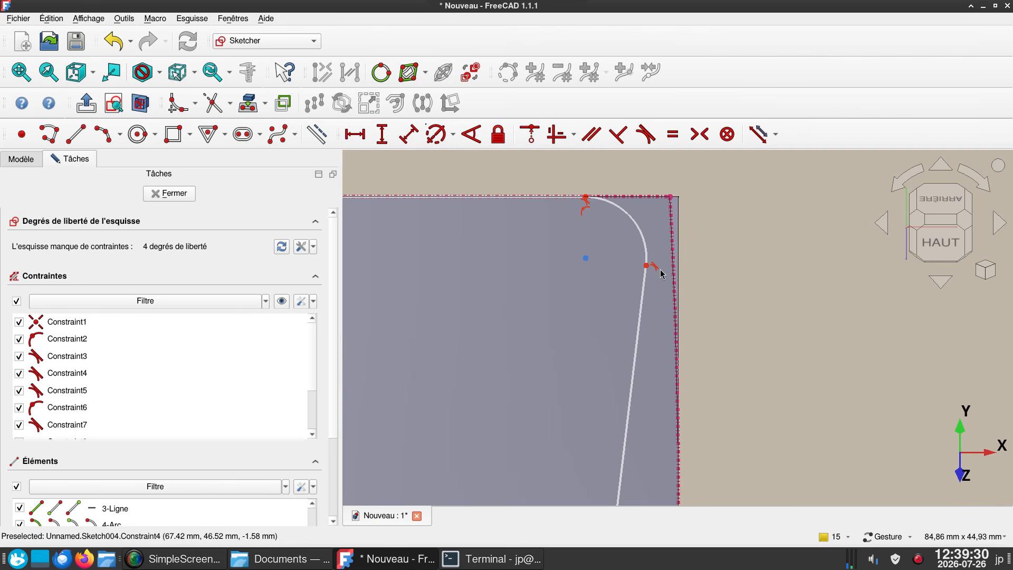
{"action": "left_click", "coordinate": [643, 246]}
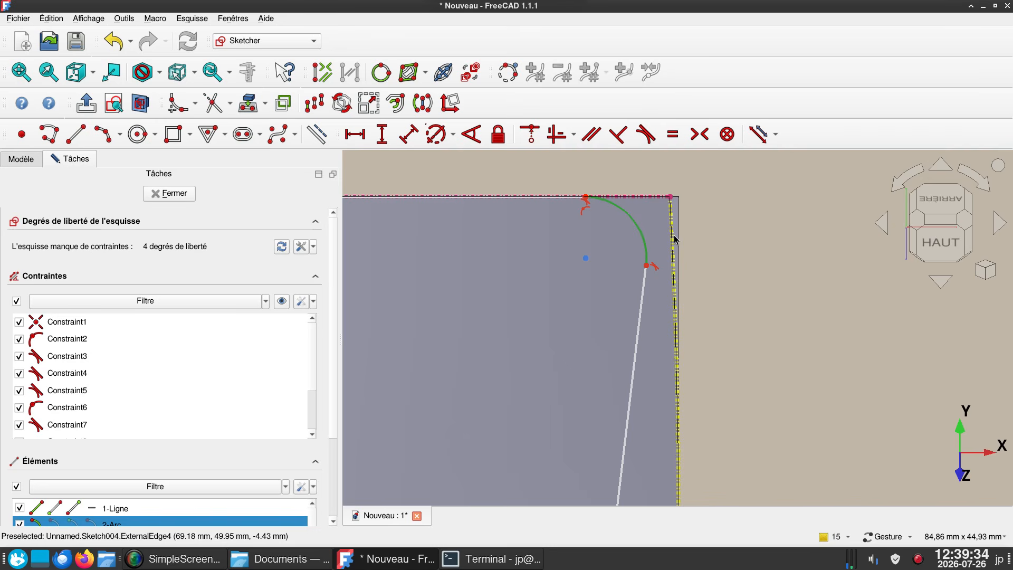
{"action": "left_click", "coordinate": [675, 239]}
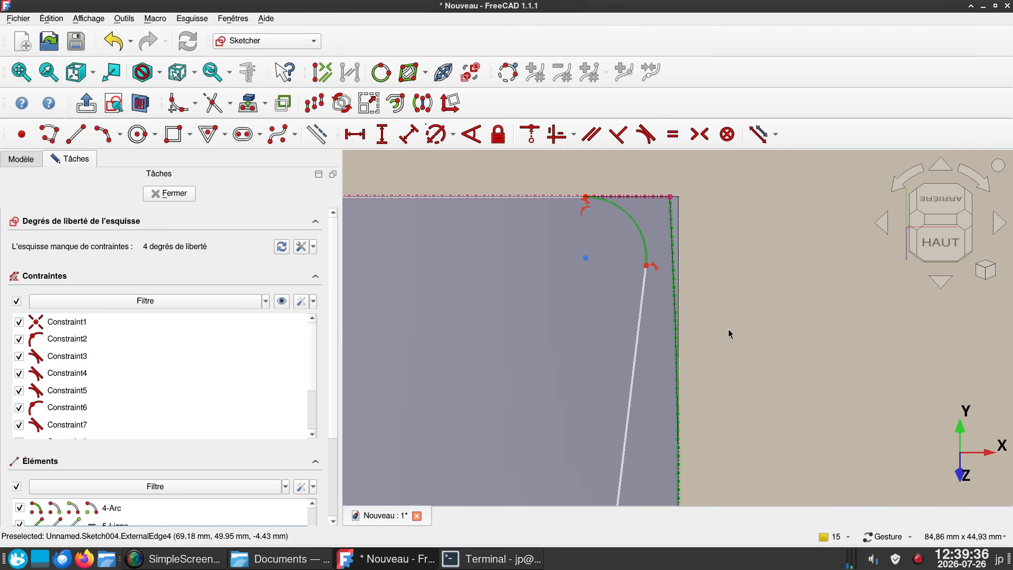
{"action": "key", "text": "t"}
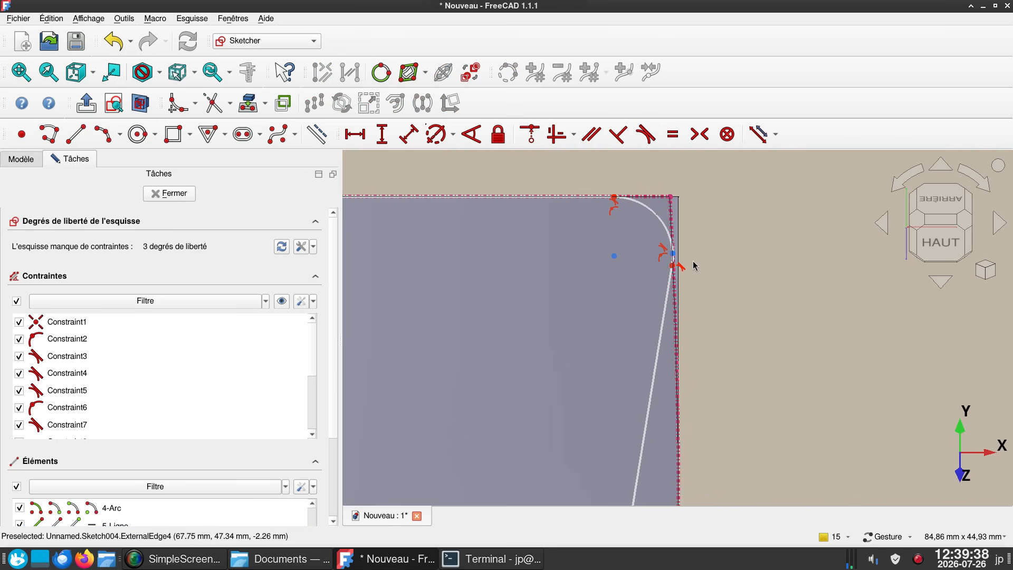
- Set the horizontal distance from the vertical axis to the slanted line's lower endpoint to 60 mm
{"action": "scroll", "coordinate": [708, 295], "scroll_direction": "down", "scroll_amount": 3}
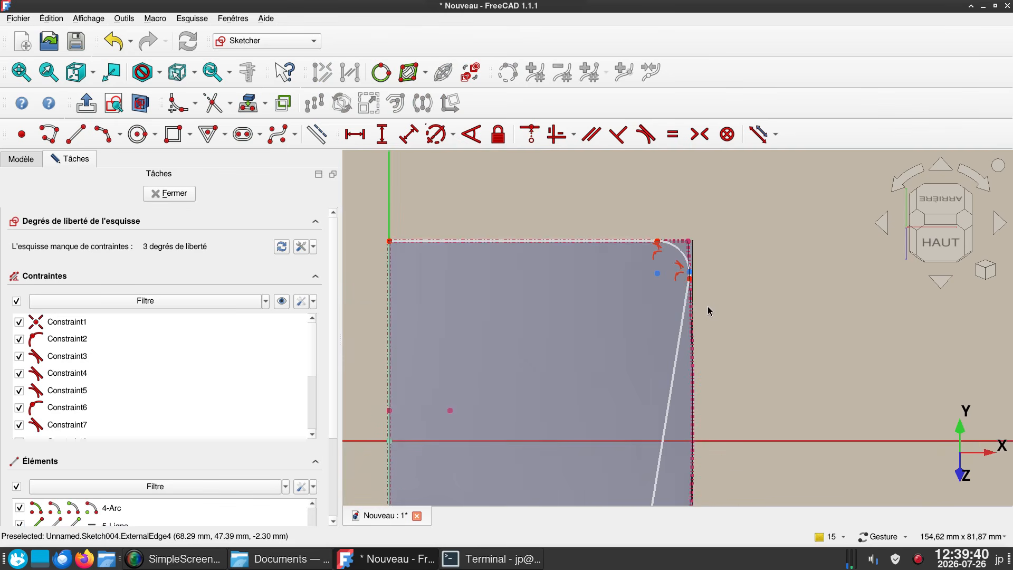
{"action": "right_click_drag", "start_coordinate": [735, 300], "coordinate": [732, 153]}
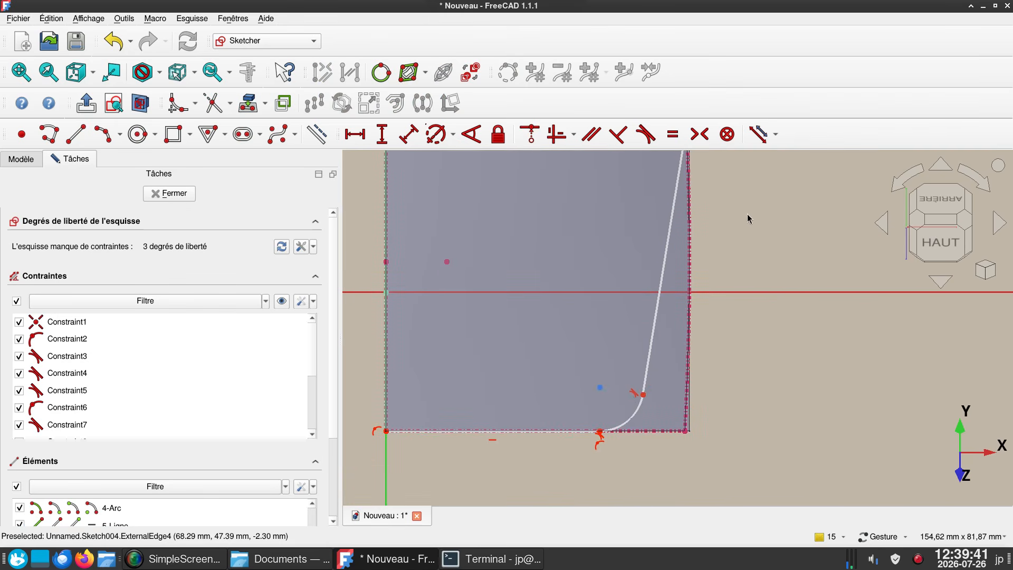
{"action": "left_click", "coordinate": [644, 395]}
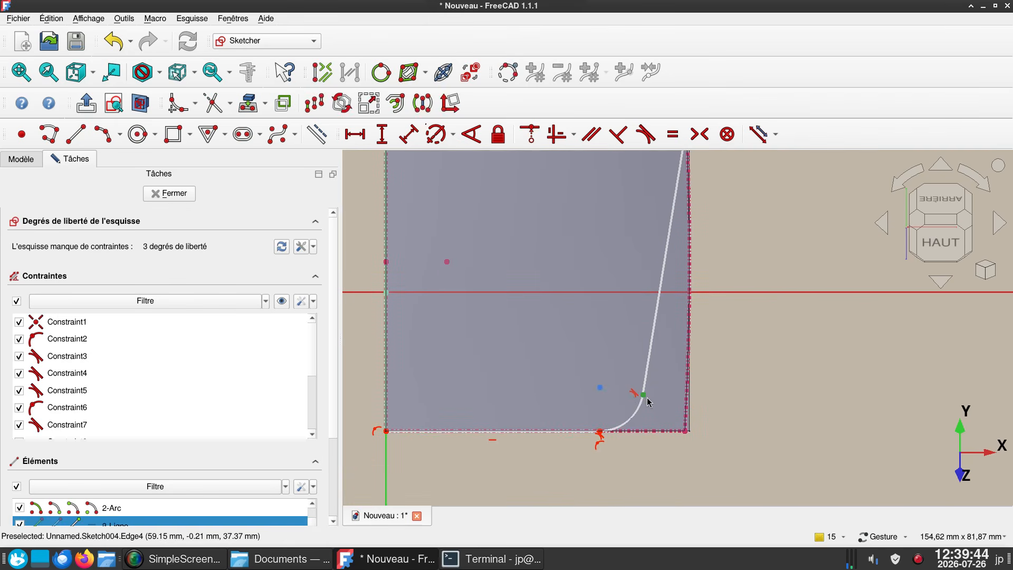
{"action": "key", "text": "l"}
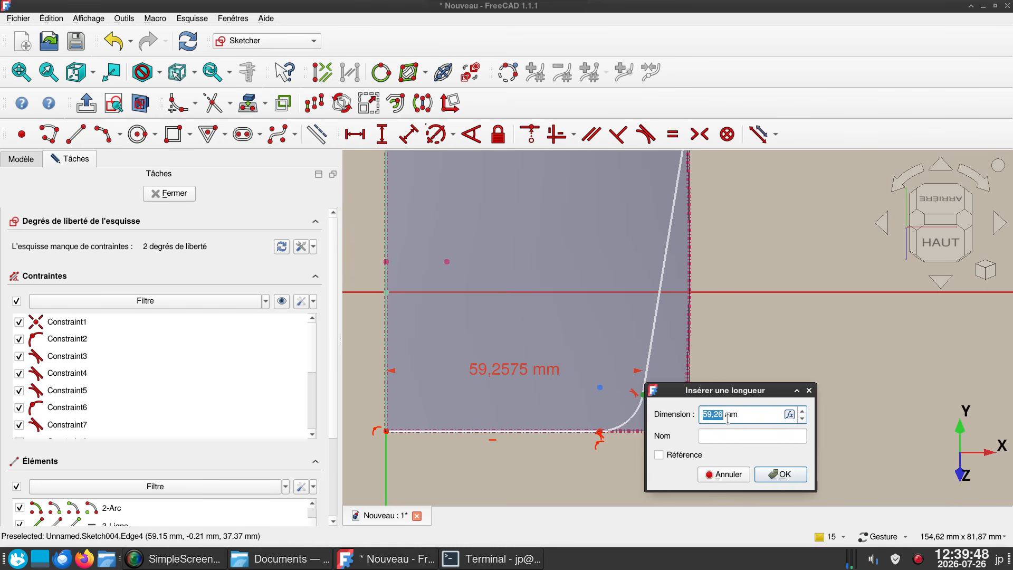
{"action": "type", "text": "60."}
{"action": "key", "text": "Return"}
- Highlight the sketch's under-constrained elements and constrain the upper and lower corner arcs to equal radii
{"action": "scroll", "coordinate": [729, 420], "scroll_direction": "down", "scroll_amount": 2}
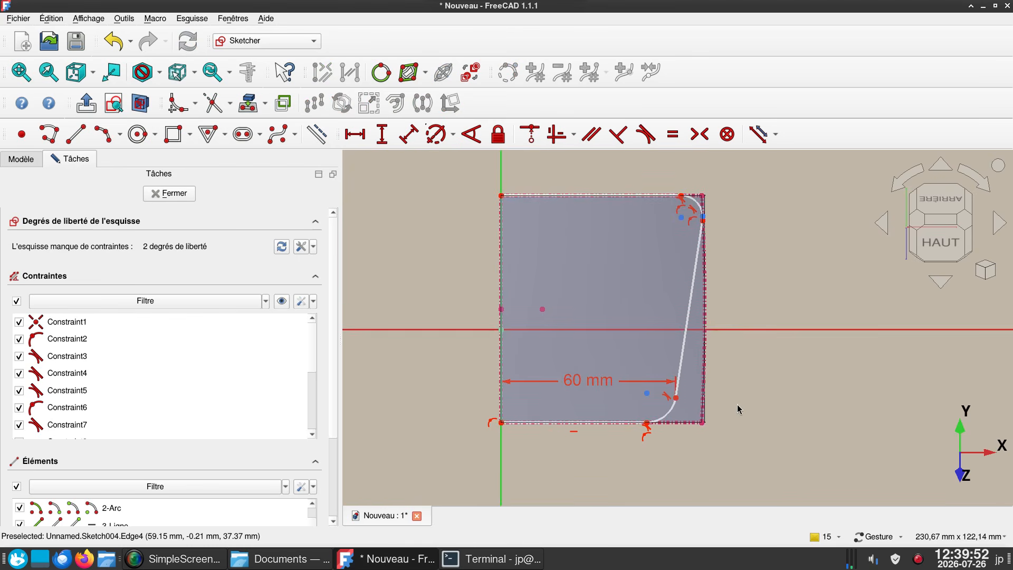
{"action": "right_click_drag", "start_coordinate": [737, 410], "coordinate": [703, 425]}
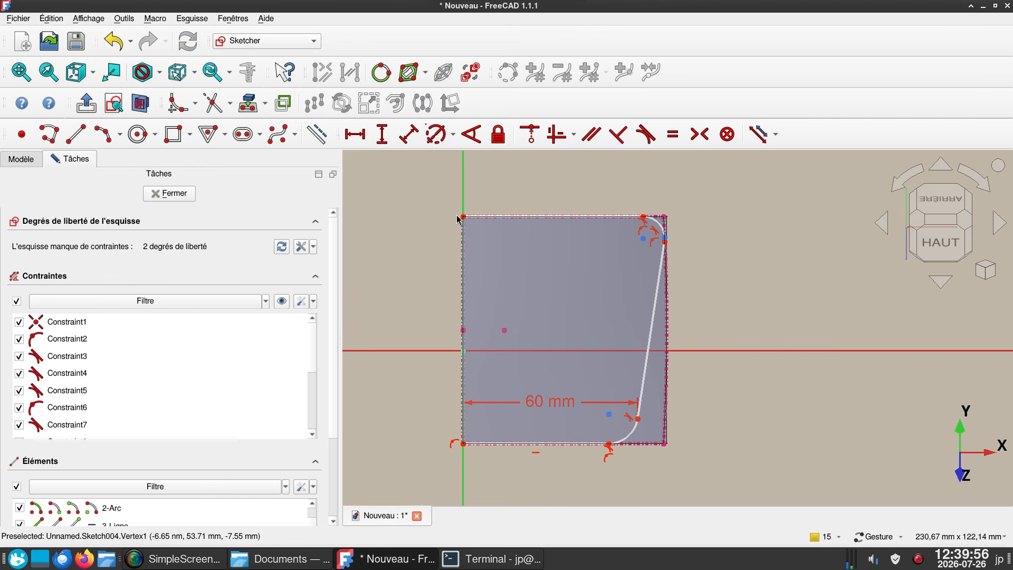
{"action": "left_click_drag", "start_coordinate": [464, 216], "coordinate": [471, 232]}
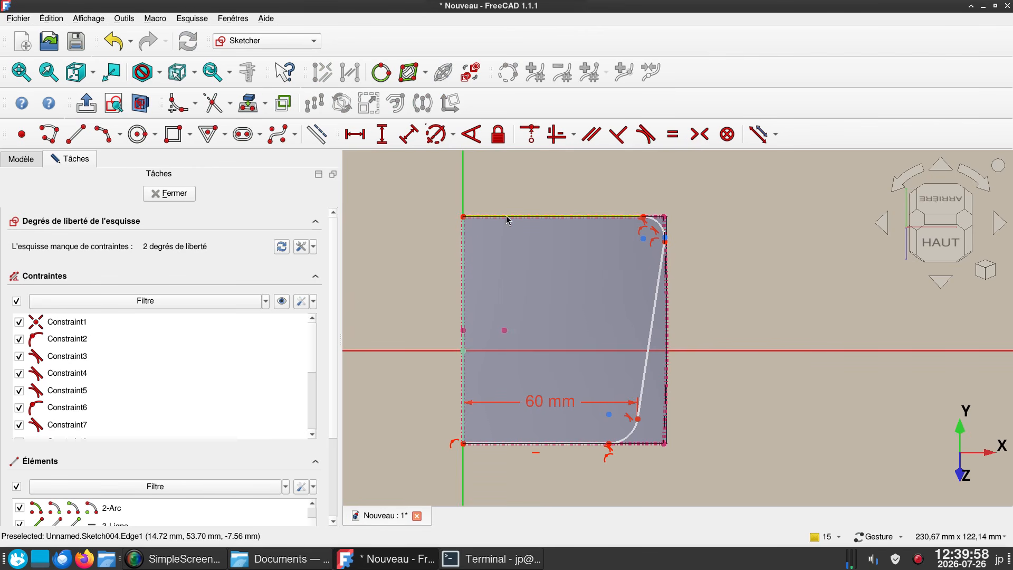
{"action": "left_click", "coordinate": [173, 245]}
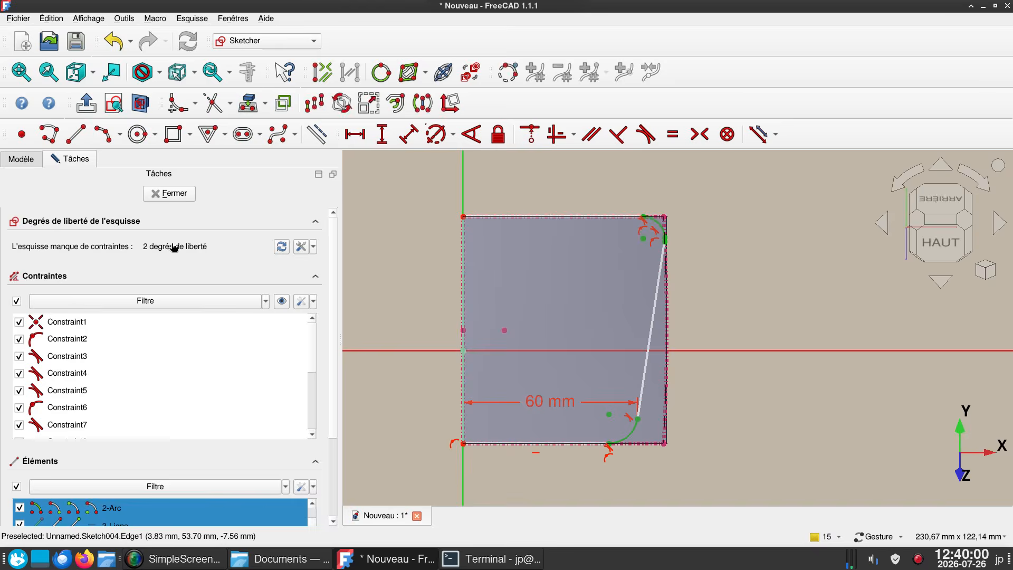
{"action": "left_click", "coordinate": [847, 246]}
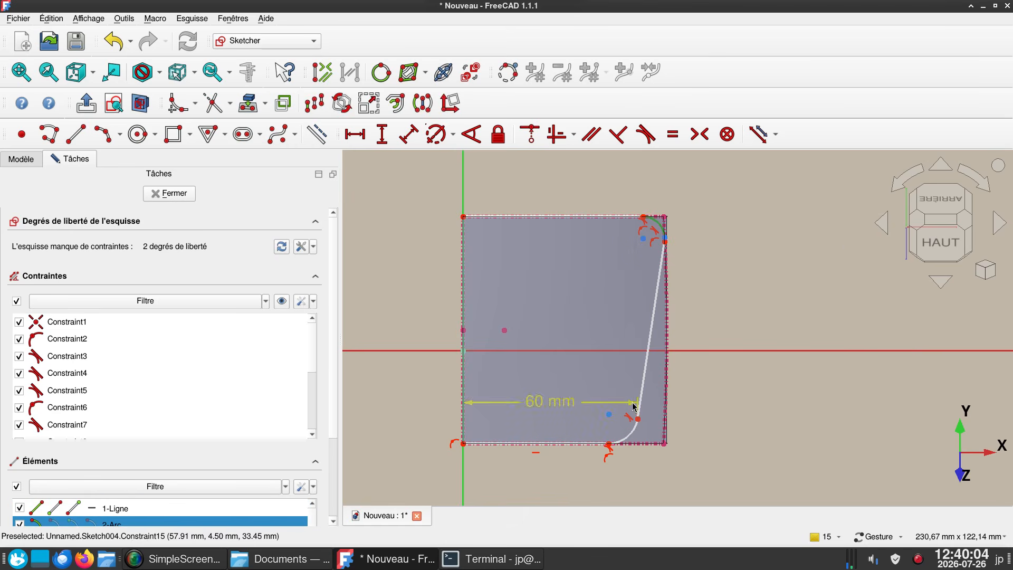
{"action": "left_click", "coordinate": [631, 436]}
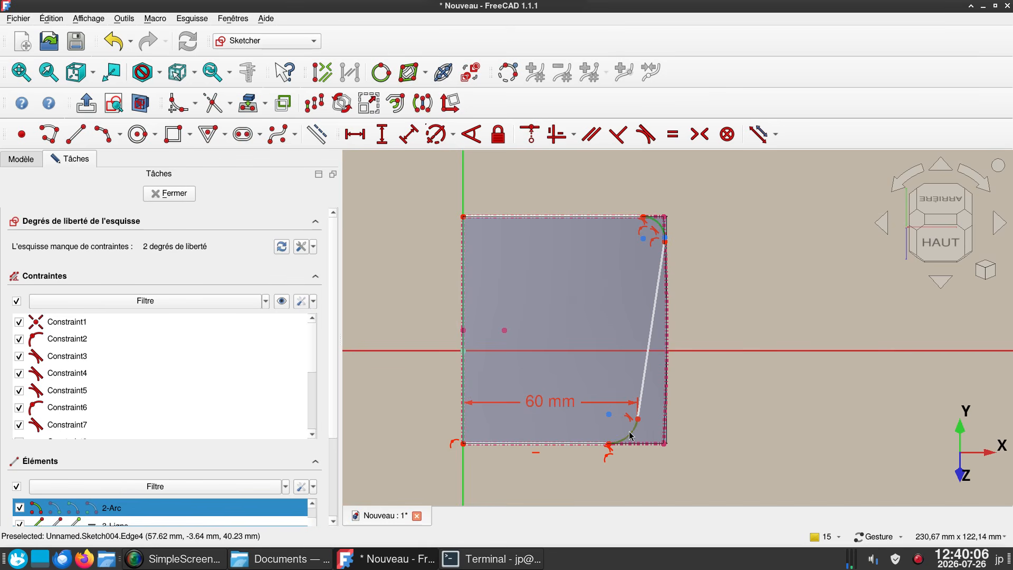
{"action": "key", "text": "e"}
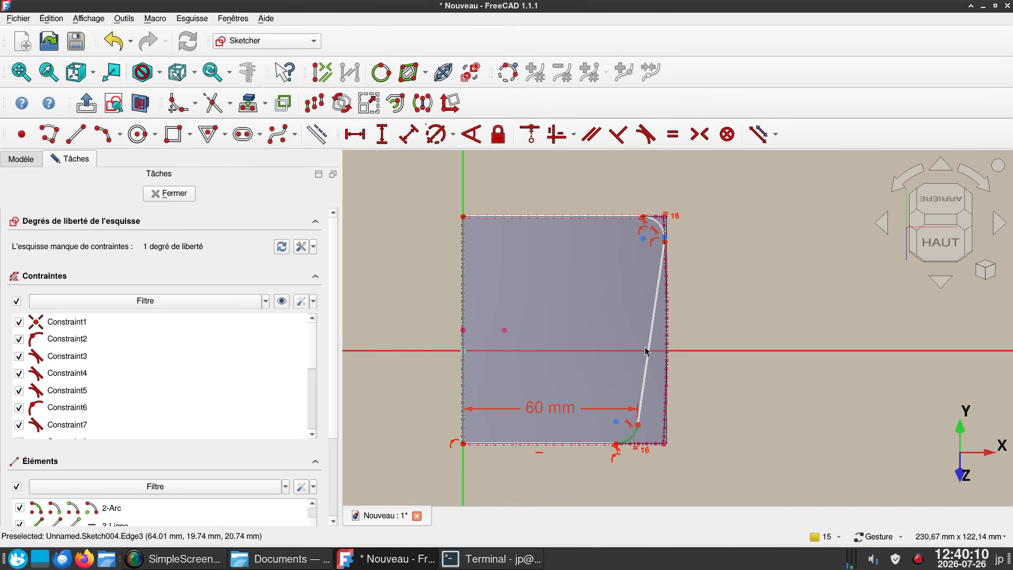
- Set the lower corner arc's radius to 5 mm and close the sketch
{"action": "key", "text": "d"}
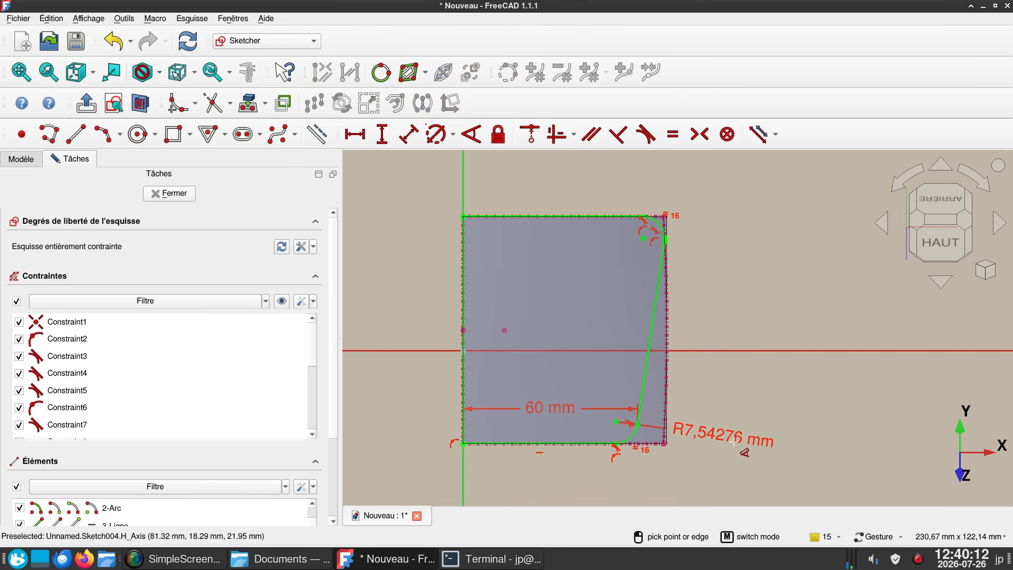
{"action": "left_click", "coordinate": [745, 461]}
{"action": "type", "text": "5"}
{"action": "key", "text": "Return"}
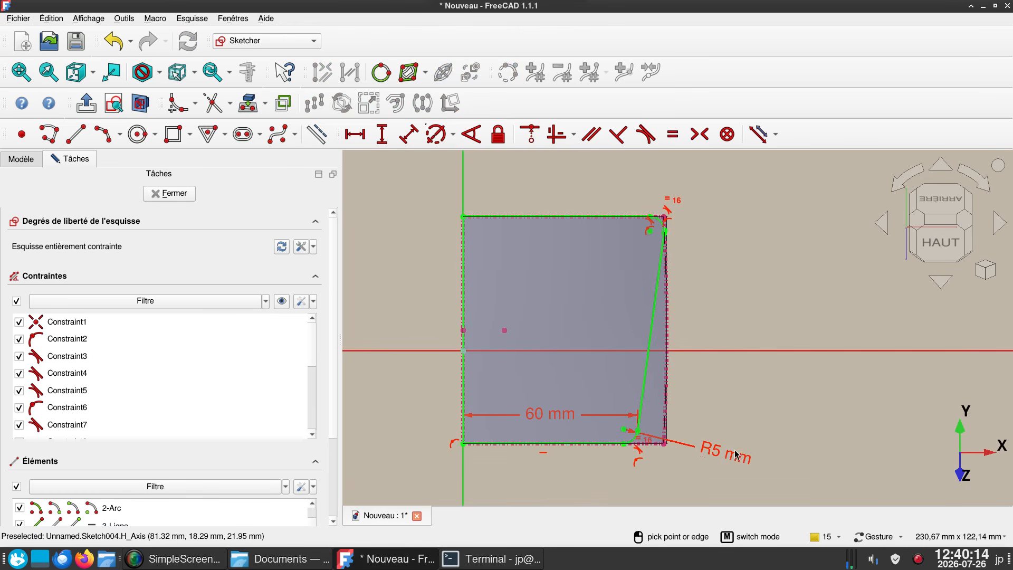
{"action": "left_click", "coordinate": [179, 192]}
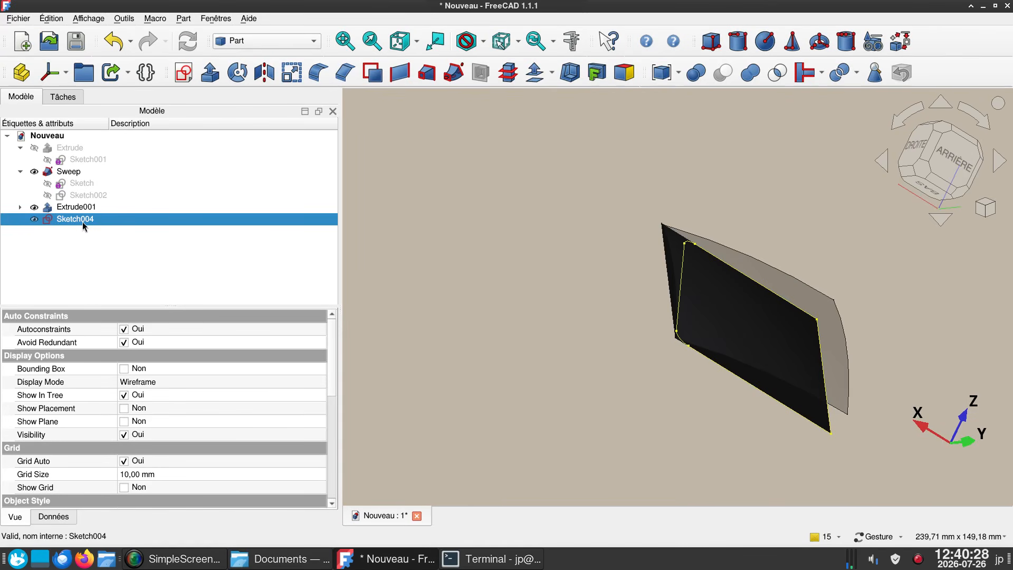
- Extrude the rounded window outline sketch symmetrically along its normal by 10 mm as a solid
{"action": "left_click", "coordinate": [206, 83]}
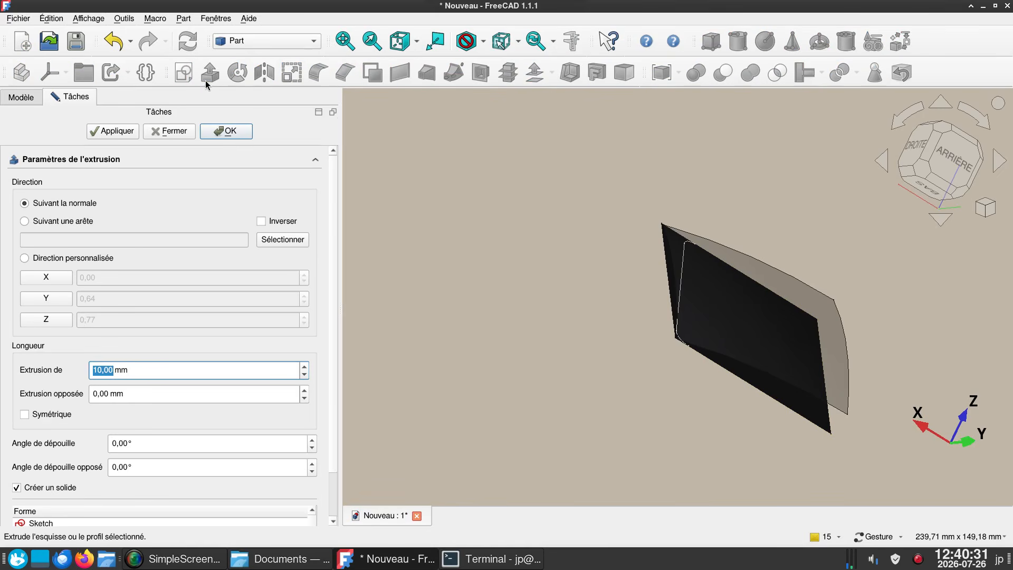
{"action": "left_click", "coordinate": [23, 415]}
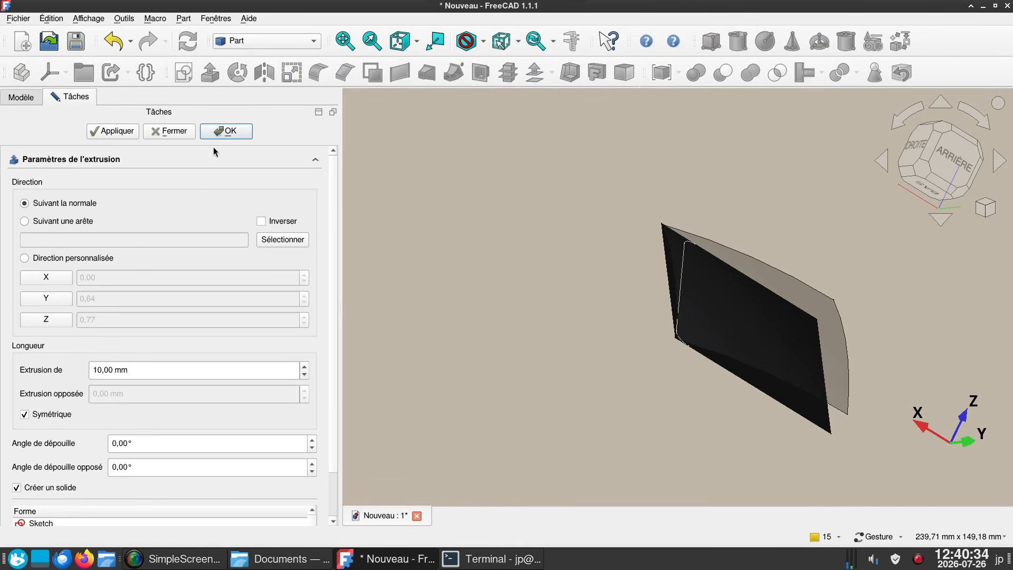
{"action": "left_click", "coordinate": [225, 131]}
{"action": "left_click_drag", "start_coordinate": [433, 214], "coordinate": [495, 240]}
{"action": "left_click_drag", "start_coordinate": [887, 282], "coordinate": [588, 290]}
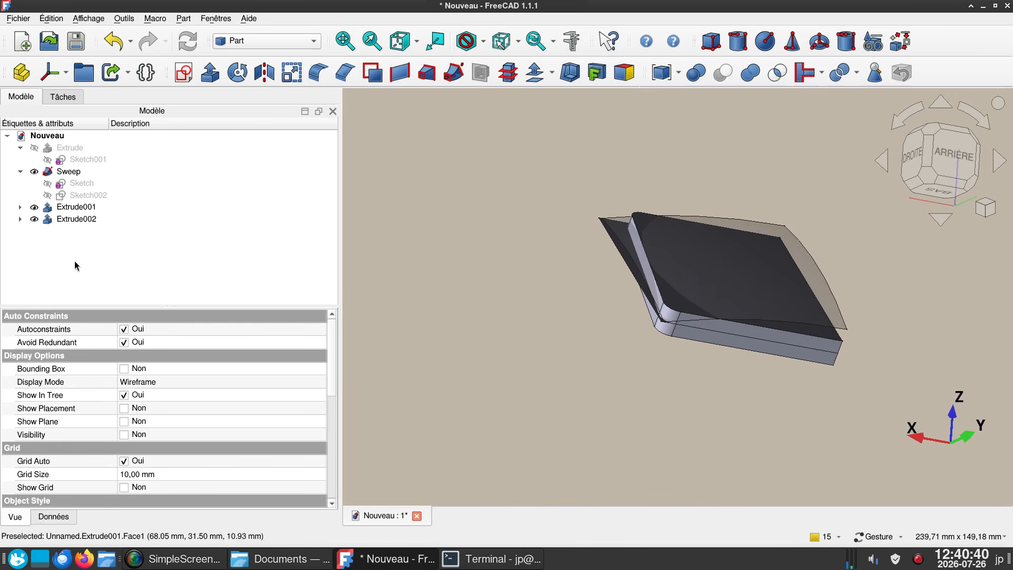
- Set the forward length of the window outline extrusion to 30 mm
{"action": "left_click", "coordinate": [66, 219]}
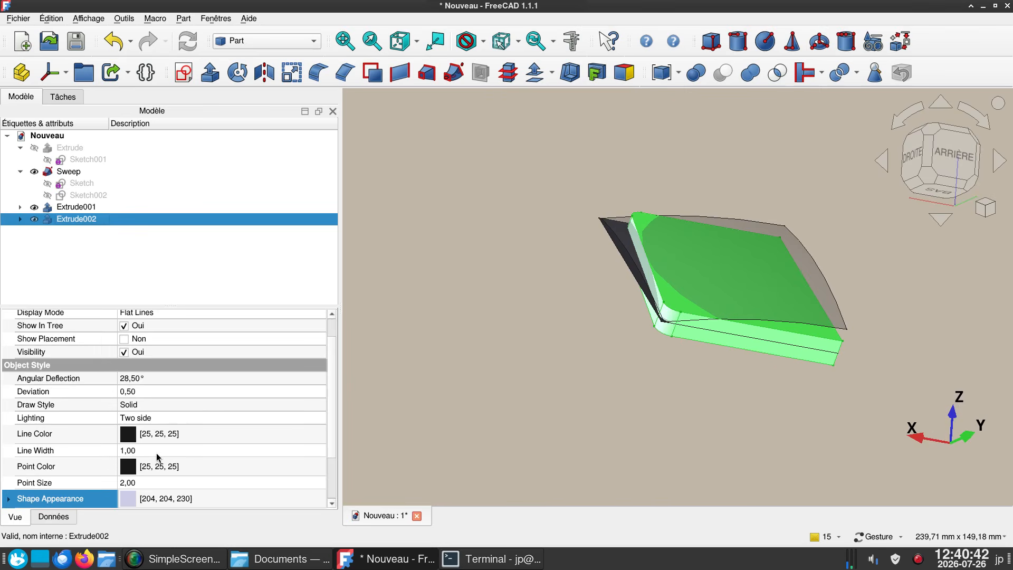
{"action": "scroll", "coordinate": [158, 457], "scroll_direction": "down", "scroll_amount": 2}
{"action": "left_click", "coordinate": [51, 517]}
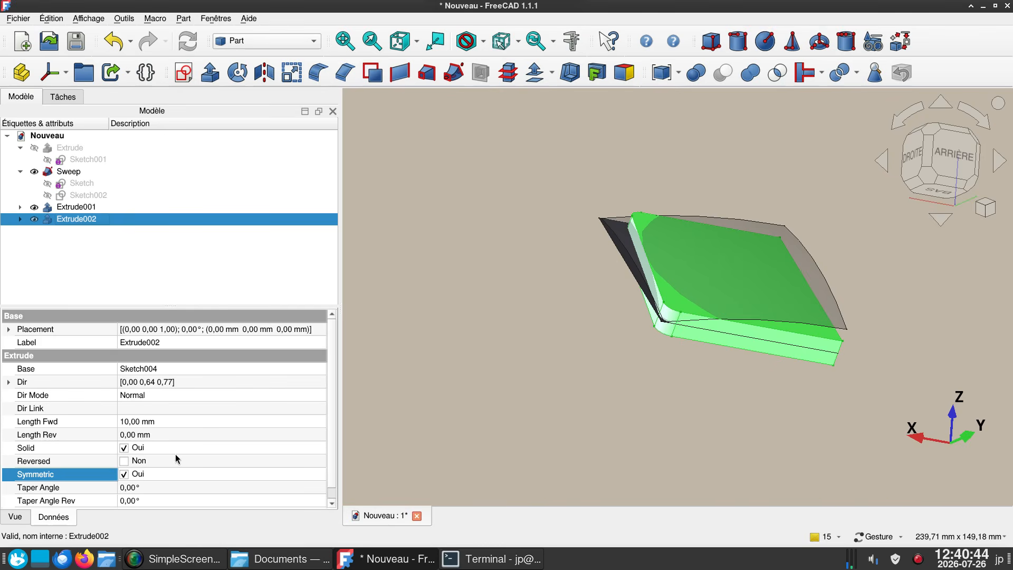
{"action": "left_click", "coordinate": [164, 422]}
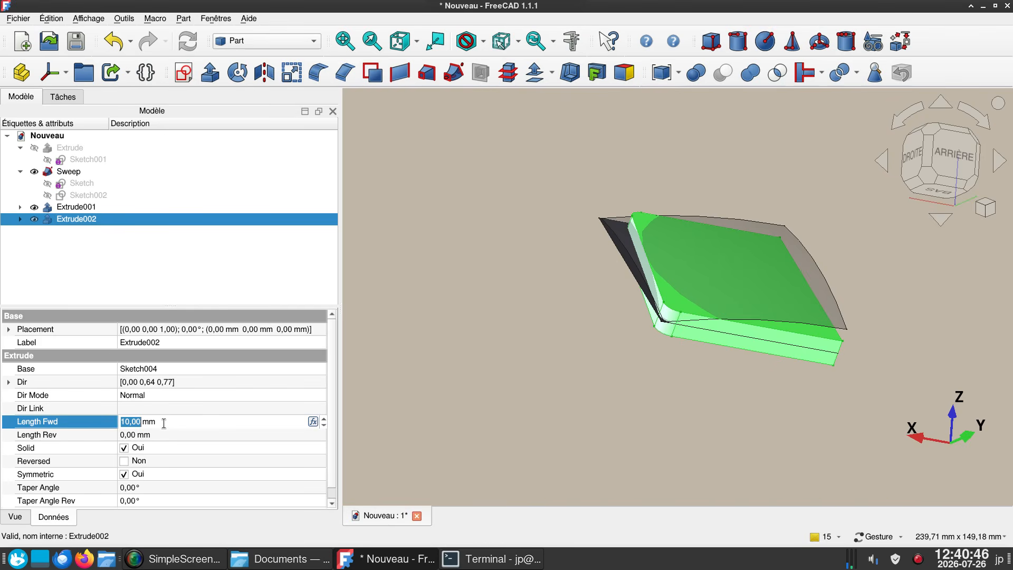
{"action": "type", "text": "30"}
{"action": "key", "text": "Return"}
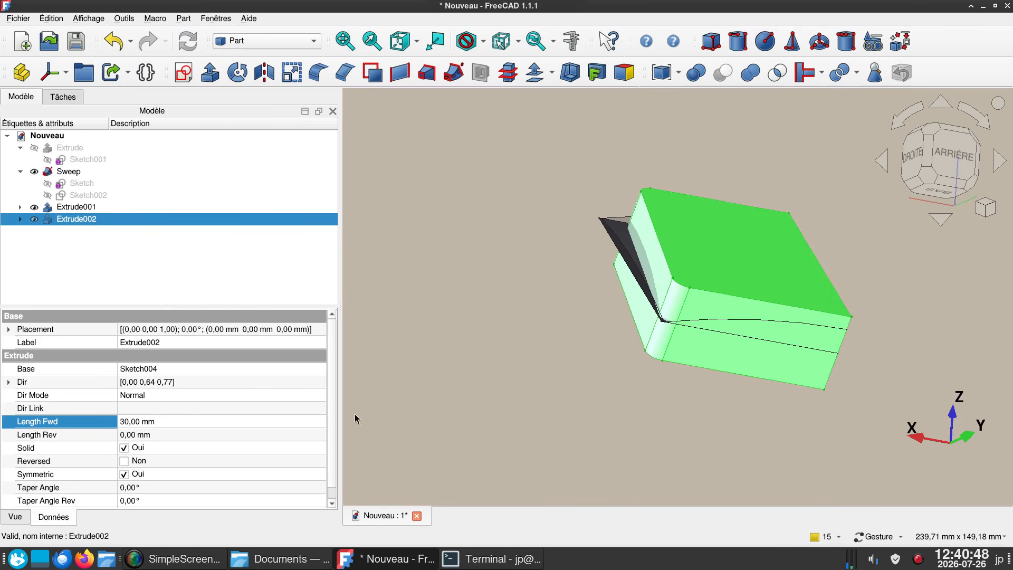
{"action": "left_click_drag", "start_coordinate": [850, 309], "coordinate": [861, 289]}
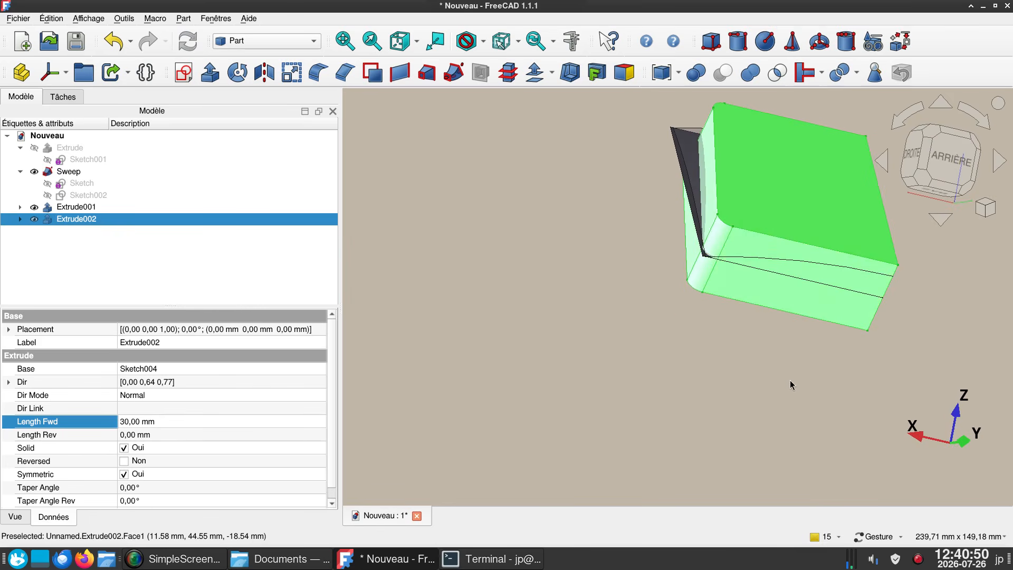
{"action": "right_click_drag", "start_coordinate": [790, 379], "coordinate": [785, 409]}
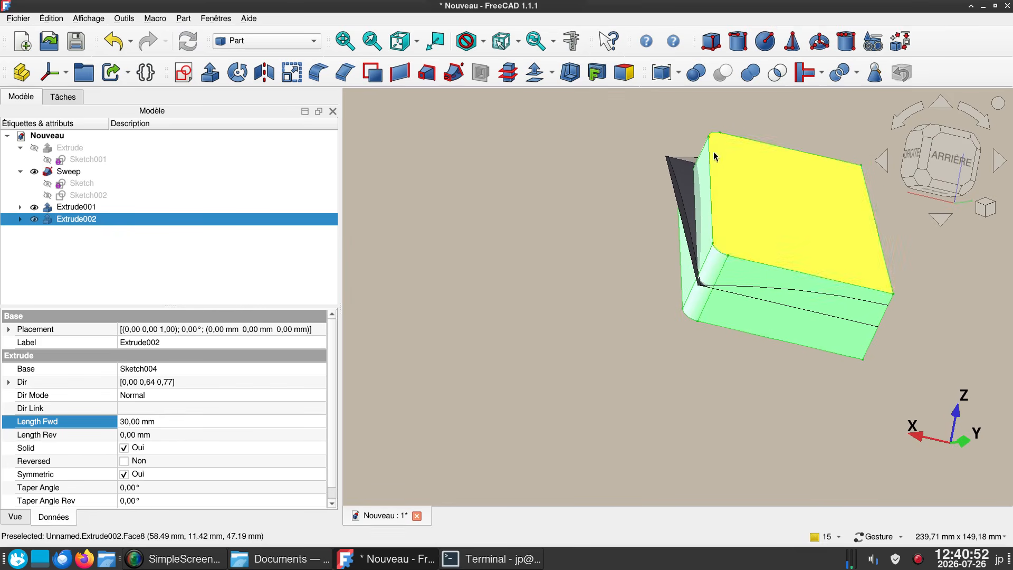
{"action": "left_click_drag", "start_coordinate": [610, 233], "coordinate": [680, 225]}
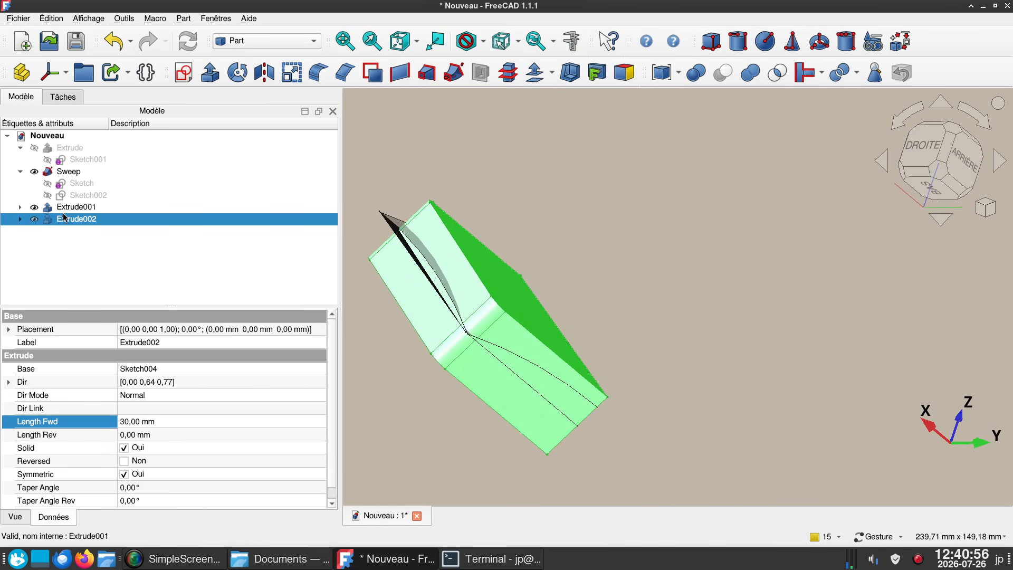
- Hide the flat extruded face and create the Boolean intersection of the window solid with the swept surface
{"action": "left_click", "coordinate": [63, 209]}
{"action": "key", "text": "space"}
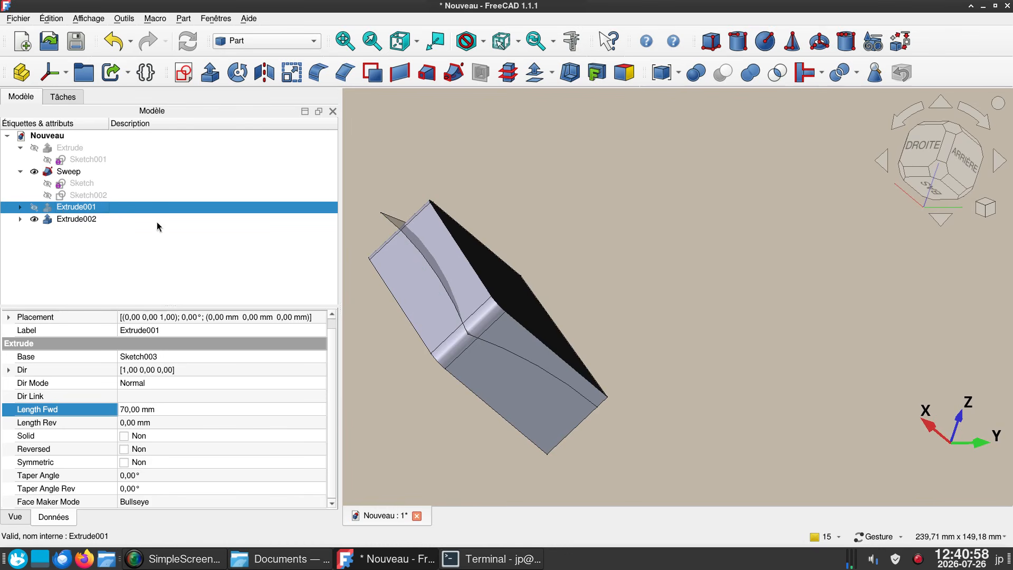
{"action": "left_click", "coordinate": [389, 261]}
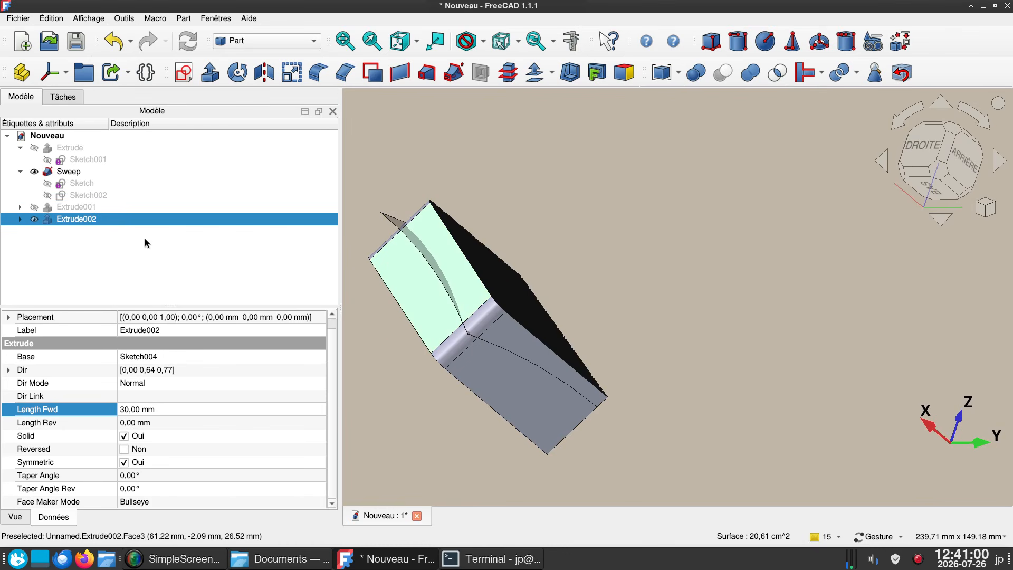
{"action": "left_click", "coordinate": [85, 174], "text": "ctrl"}
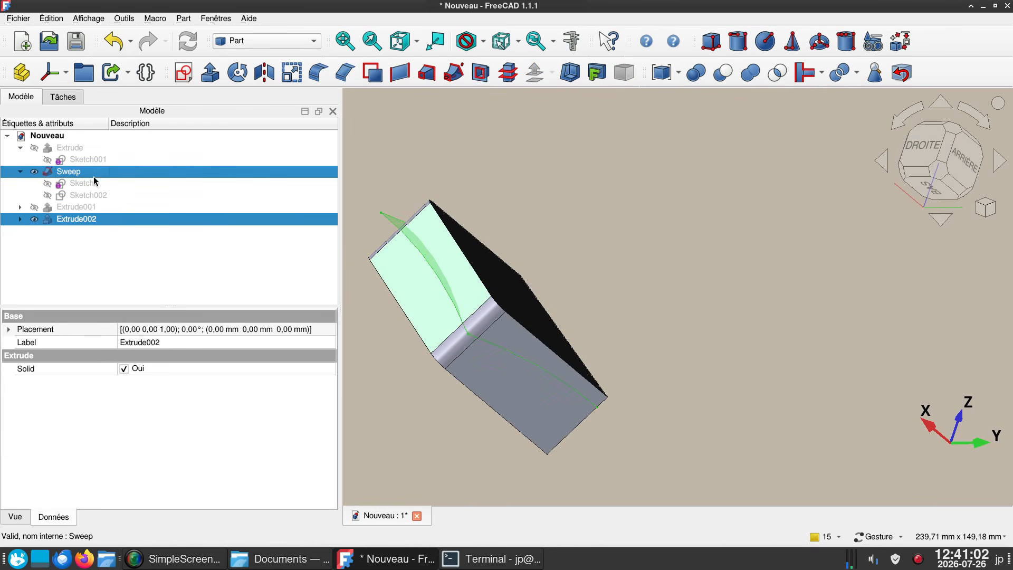
{"action": "left_click", "coordinate": [776, 78]}
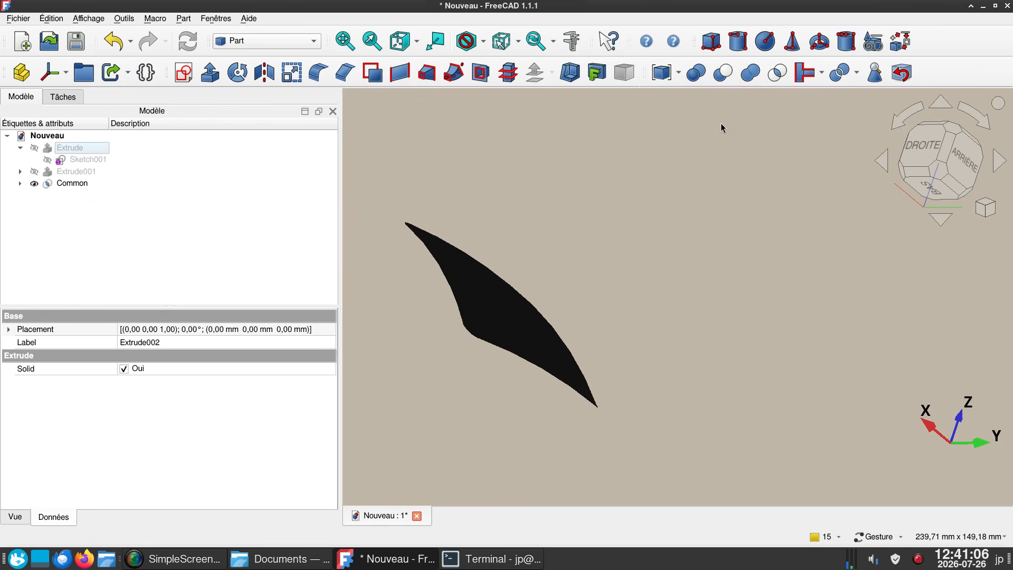
- Try mirroring the trimmed glass surface across the YZ plane and undo the mirror
{"action": "key", "text": "1"}
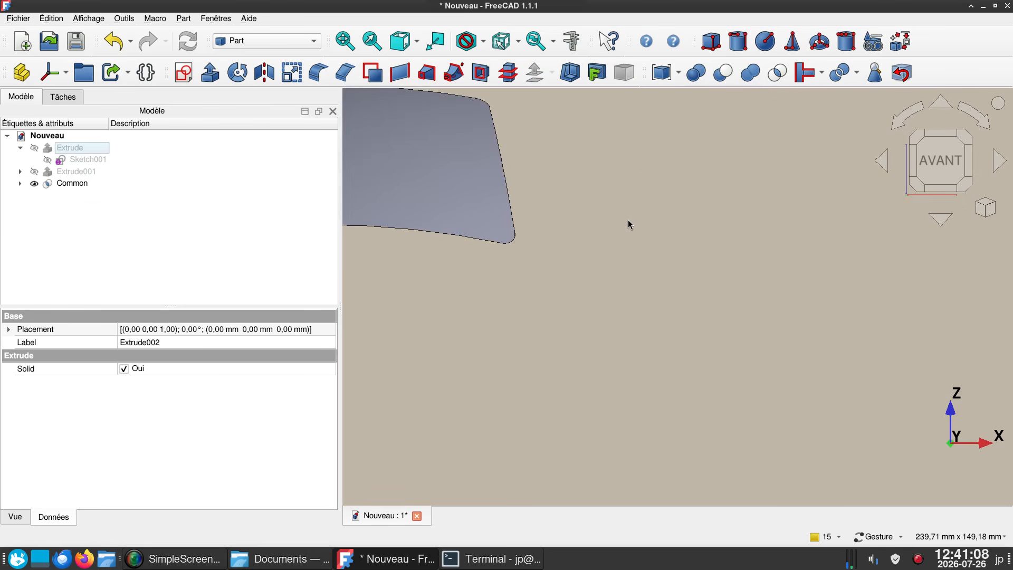
{"action": "right_click_drag", "start_coordinate": [628, 220], "coordinate": [779, 296]}
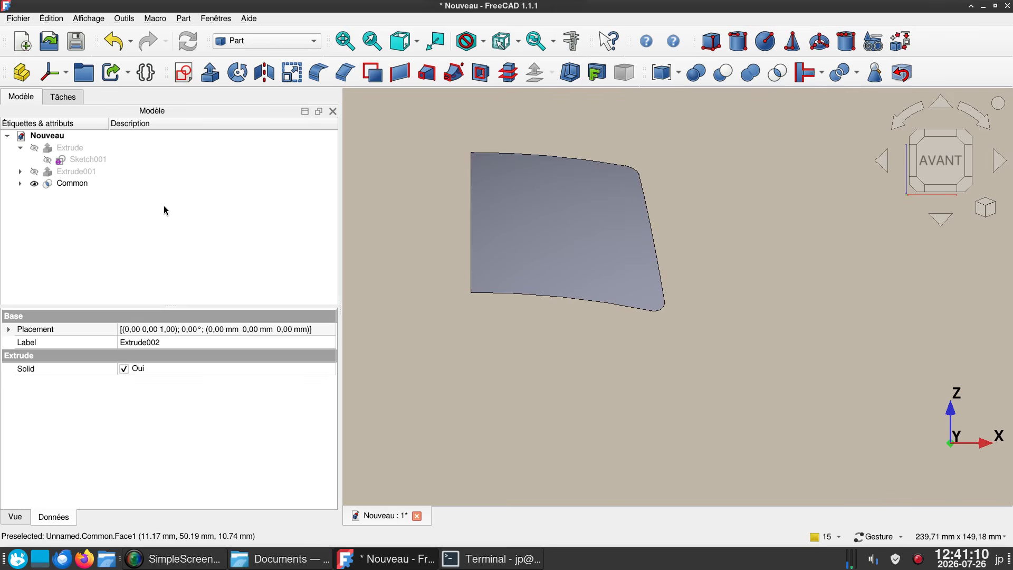
{"action": "left_click", "coordinate": [74, 185]}
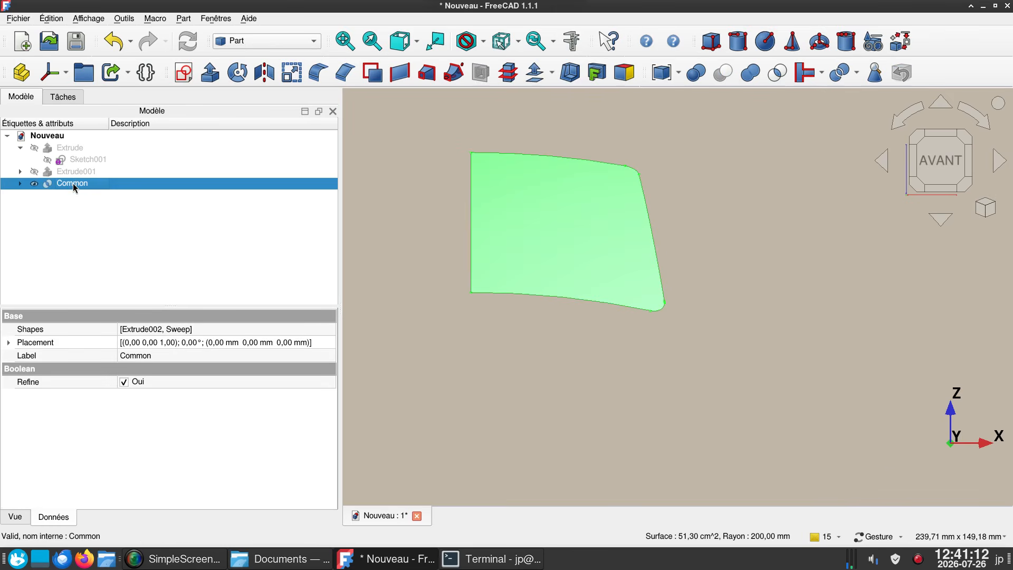
{"action": "left_click", "coordinate": [264, 73]}
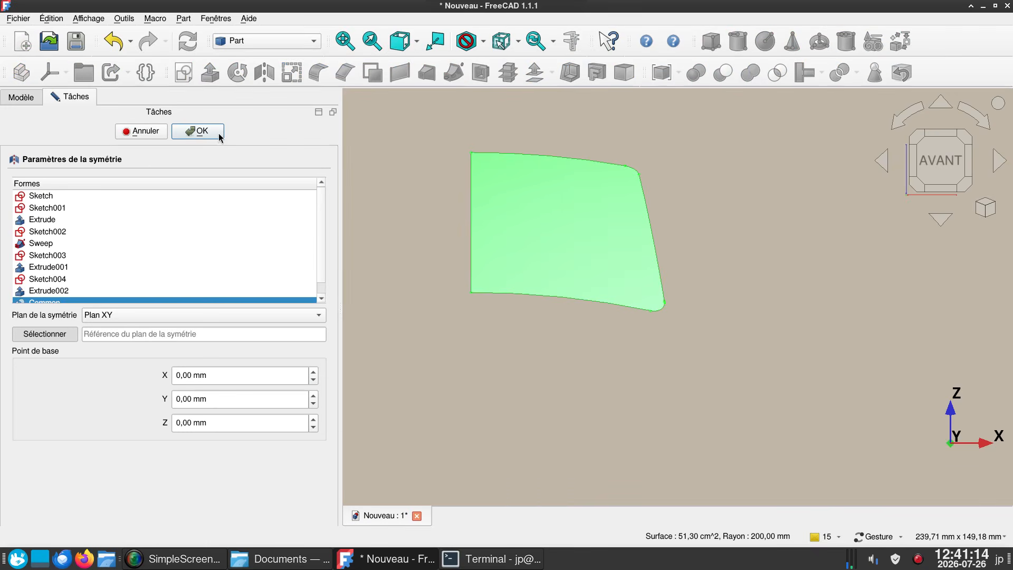
{"action": "left_click", "coordinate": [179, 315]}
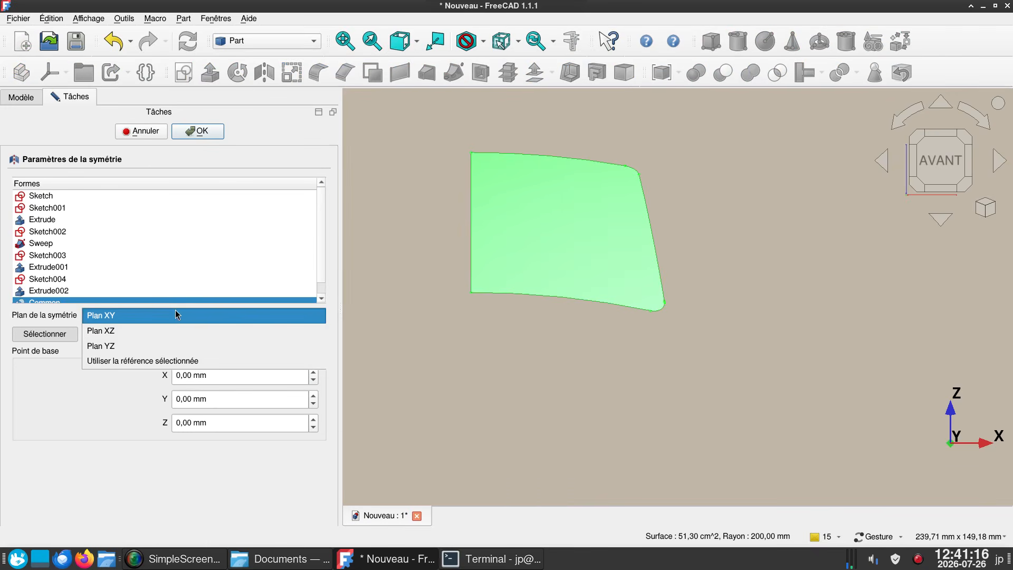
{"action": "left_click", "coordinate": [158, 344]}
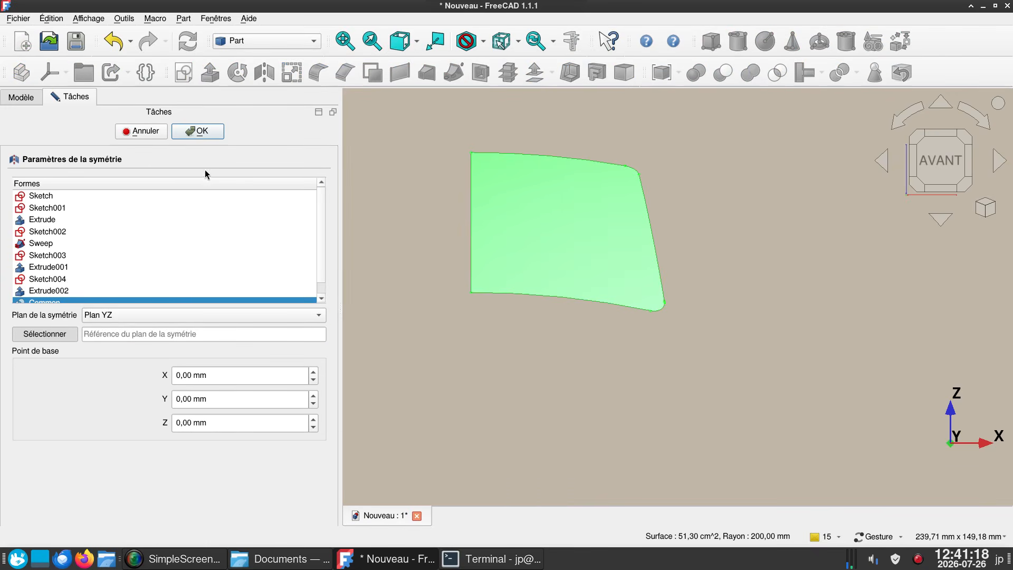
{"action": "left_click", "coordinate": [202, 132]}
{"action": "left_click_drag", "start_coordinate": [369, 253], "coordinate": [626, 421]}
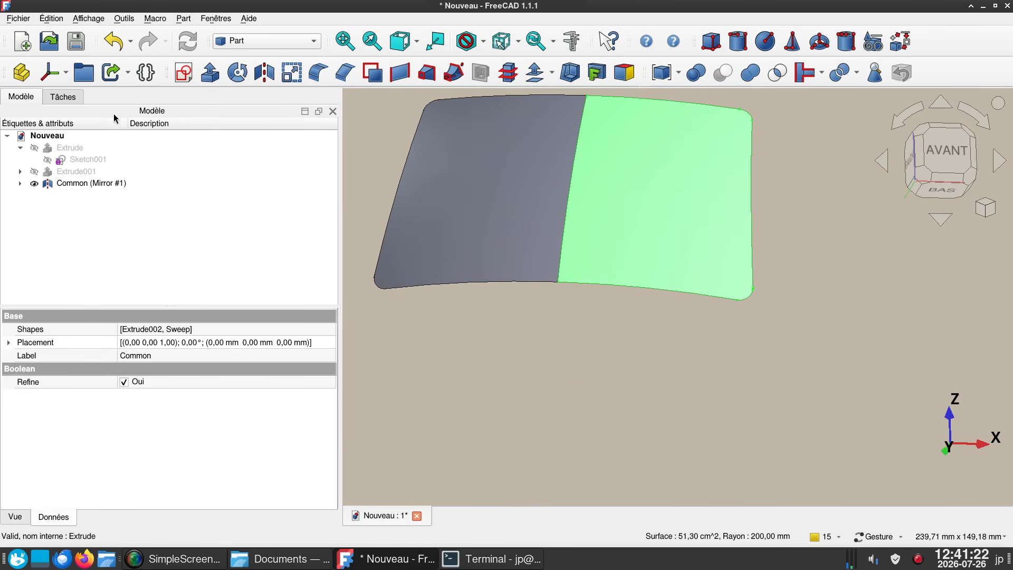
{"action": "left_click", "coordinate": [121, 51]}
- Hide the trimmed glass surface and create a filled 3D offset of it by 1 mm in skin mode with arc joins
{"action": "left_click_drag", "start_coordinate": [480, 357], "coordinate": [520, 390]}
{"action": "scroll", "coordinate": [506, 236], "scroll_direction": "down", "scroll_amount": 2}
{"action": "mouse_move", "coordinate": [496, 189]}
{"action": "left_mouse_down"}
{"action": "mouse_move", "coordinate": [532, 190]}
{"action": "mouse_move", "coordinate": [561, 226]}
{"action": "mouse_move", "coordinate": [483, 192]}
{"action": "left_mouse_up"}
{"action": "key", "text": "3"}
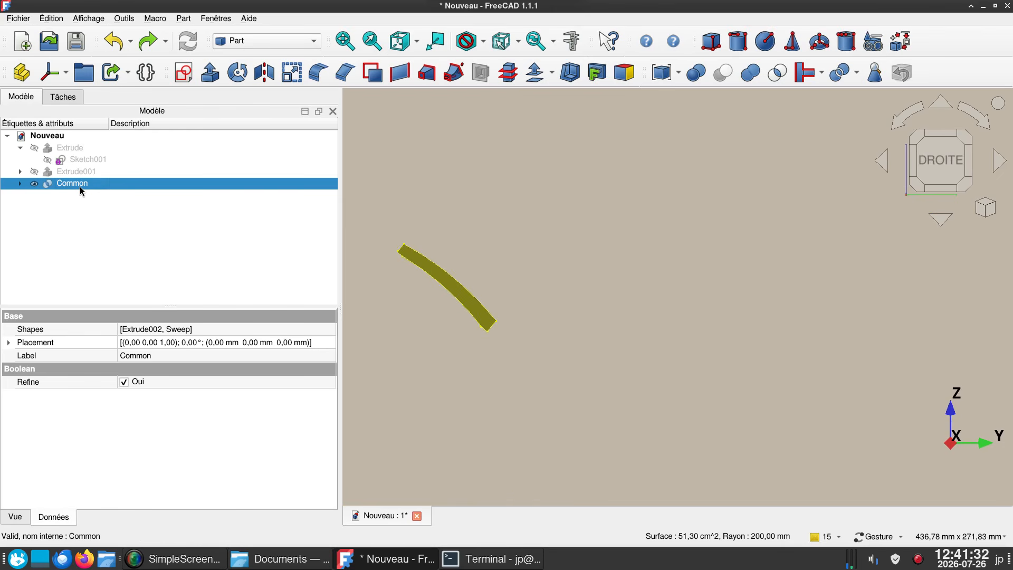
{"action": "key", "text": "space"}
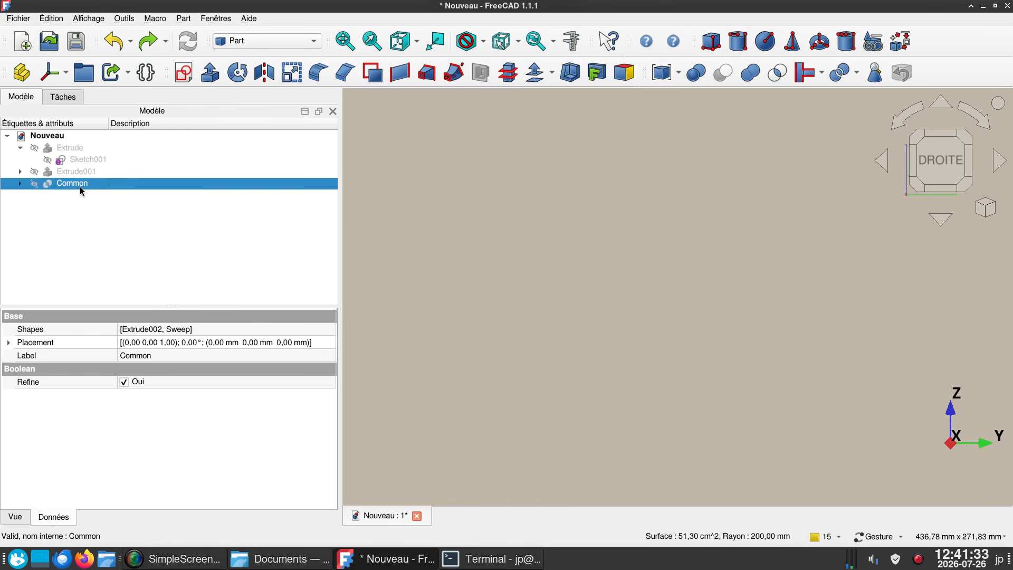
{"action": "left_click", "coordinate": [538, 81]}
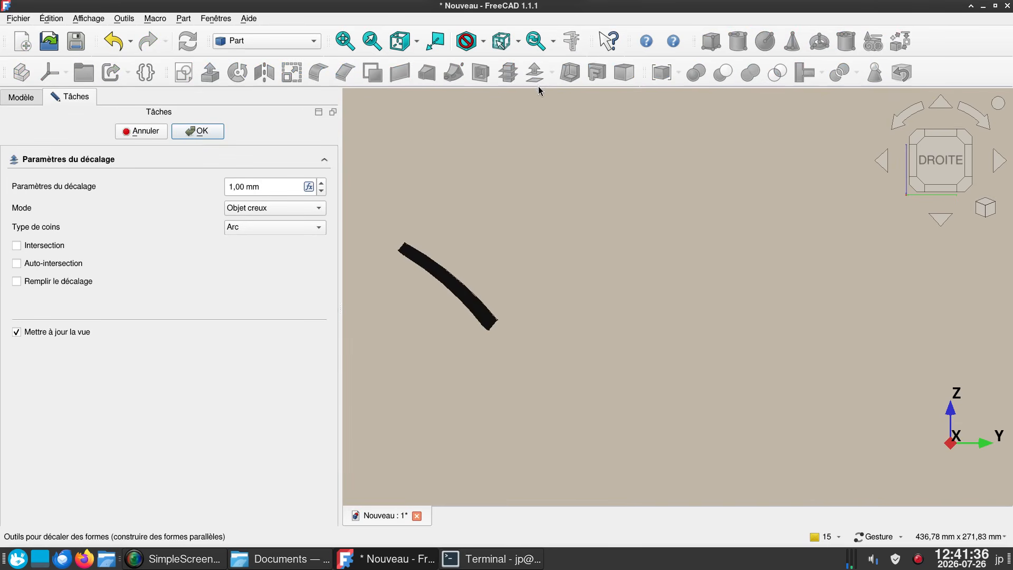
{"action": "right_click_drag", "start_coordinate": [543, 288], "coordinate": [617, 276]}
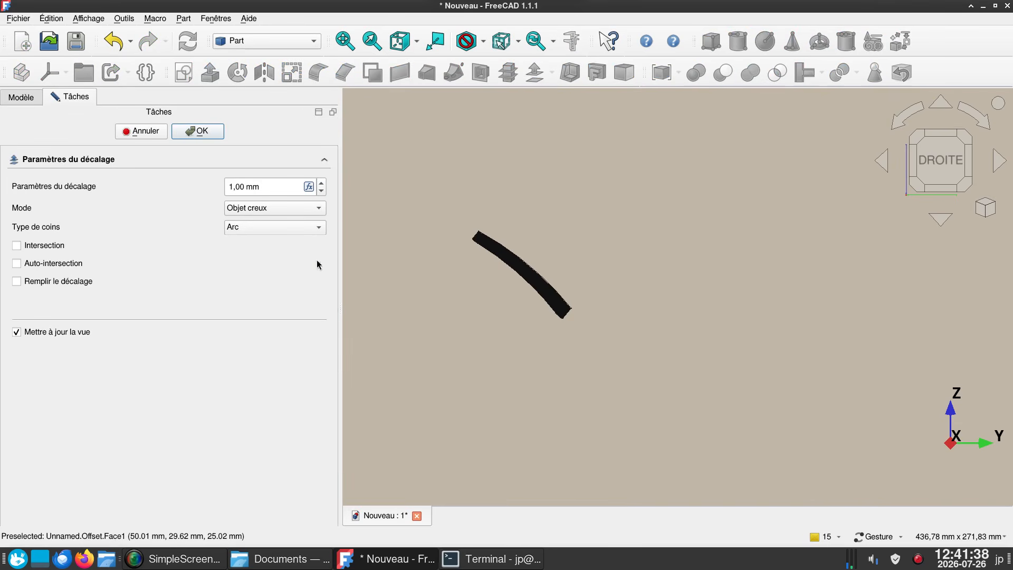
{"action": "left_click", "coordinate": [16, 281]}
{"action": "left_click", "coordinate": [199, 130]}
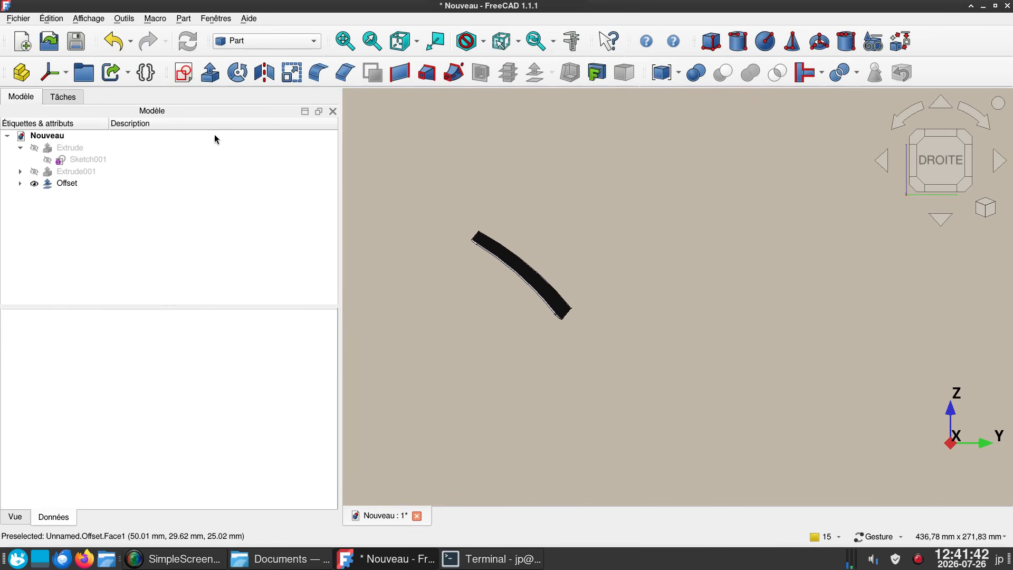
- Mirror the thickened glass half across the YZ plane with the base point at the origin
{"action": "left_click_drag", "start_coordinate": [542, 301], "coordinate": [594, 315]}
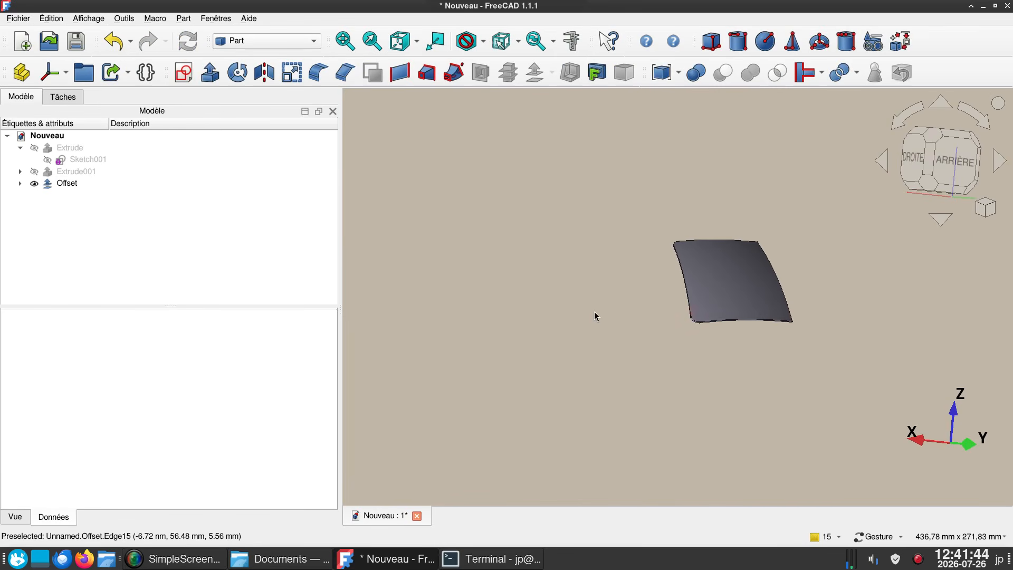
{"action": "right_click_drag", "start_coordinate": [595, 316], "coordinate": [388, 323]}
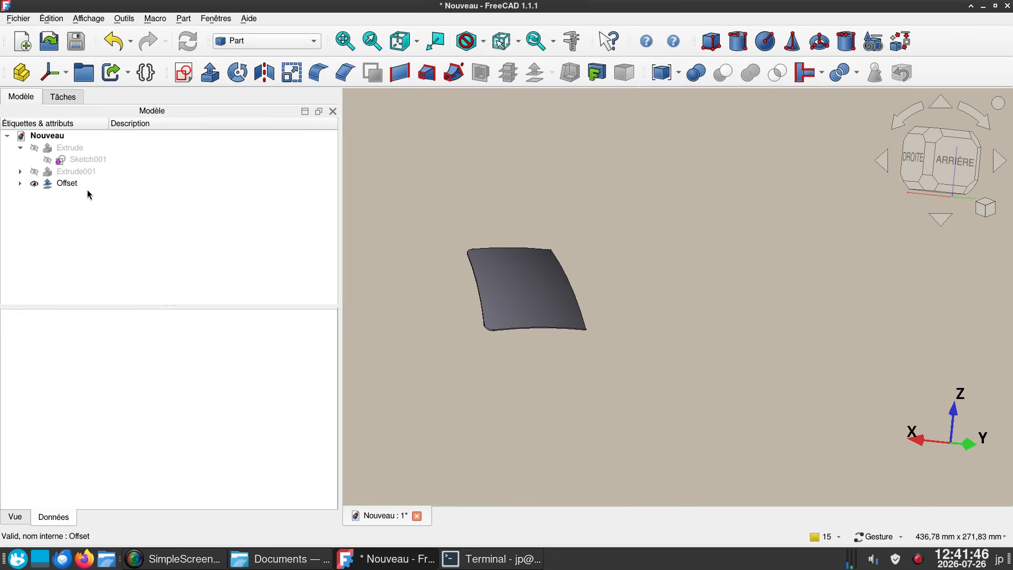
{"action": "left_click", "coordinate": [68, 184]}
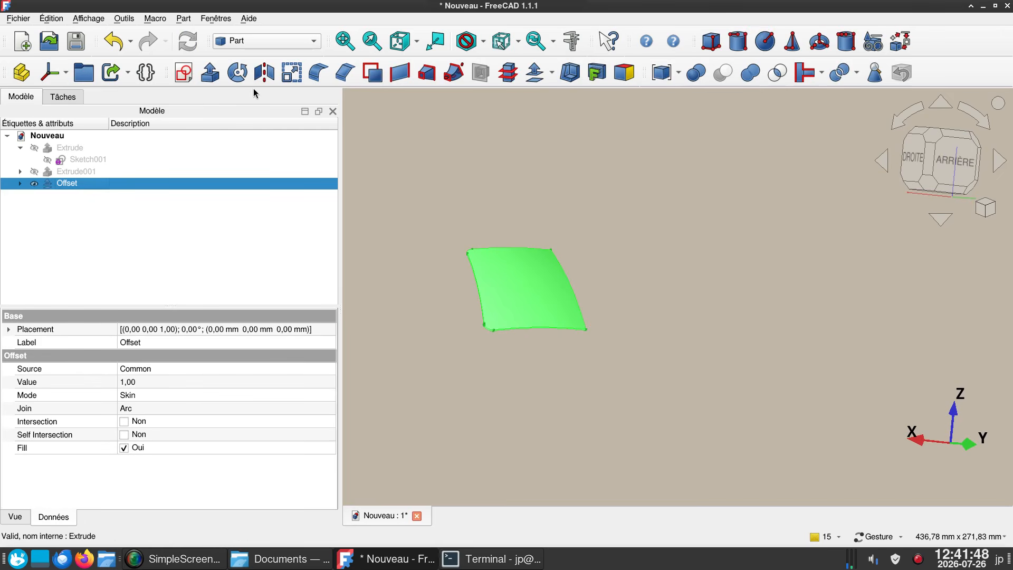
{"action": "left_click", "coordinate": [264, 72]}
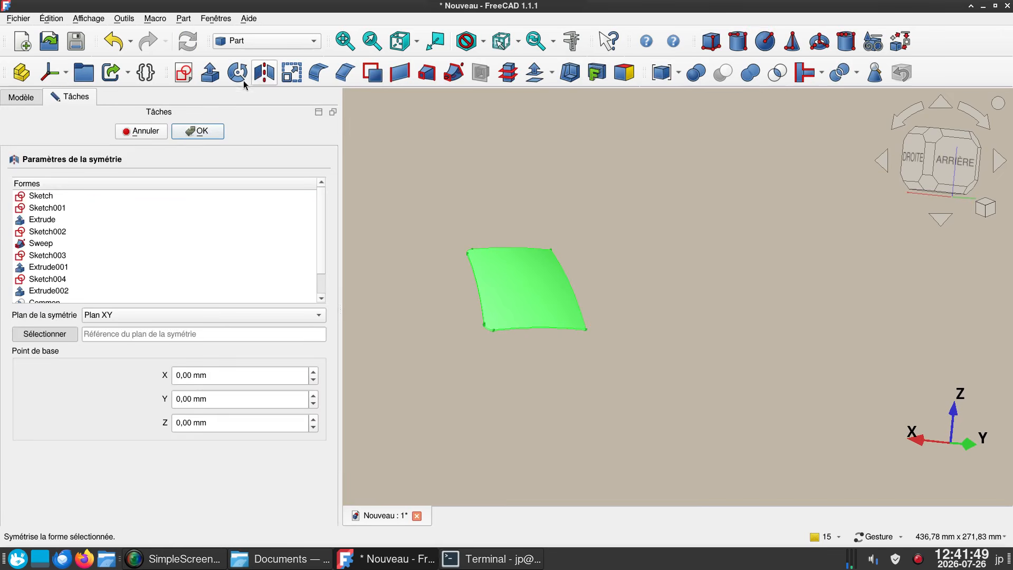
{"action": "left_click", "coordinate": [127, 317]}
{"action": "left_click", "coordinate": [127, 344]}
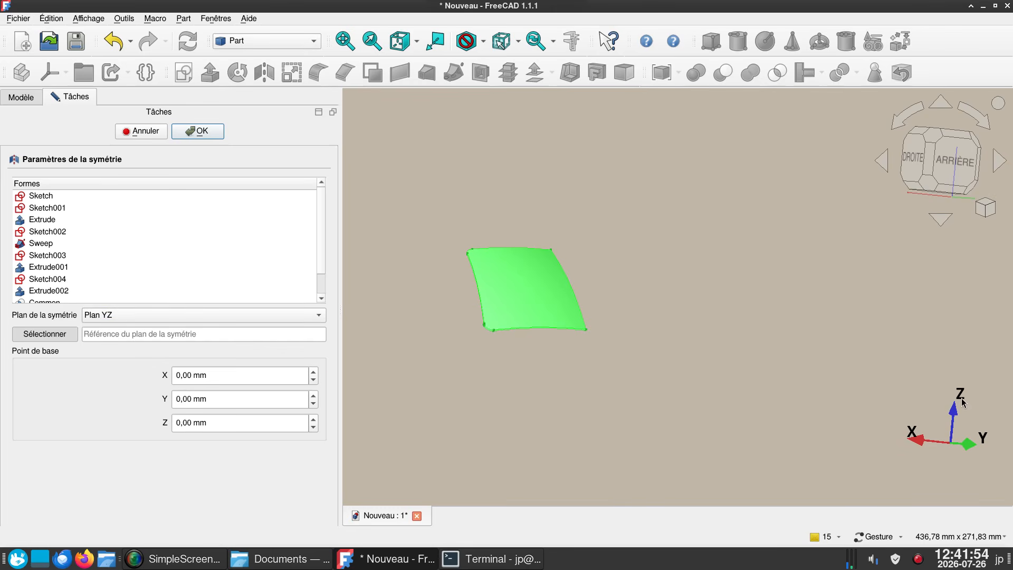
{"action": "left_click", "coordinate": [201, 132]}
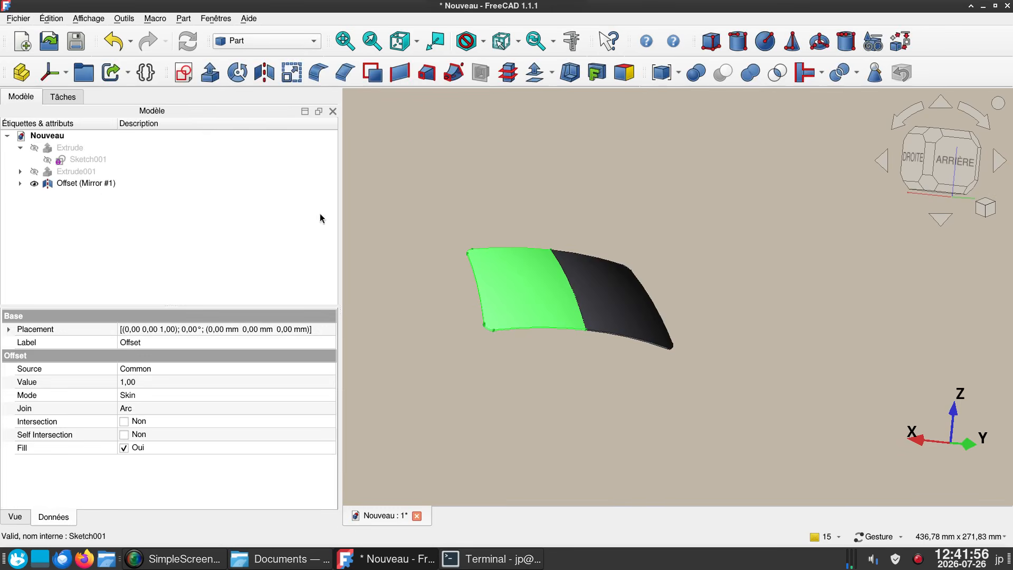
- Examine the mirrored glass from the front, top, underside and side to check its curvature and the joint between the halves
{"action": "left_click_drag", "start_coordinate": [618, 371], "coordinate": [773, 391]}
{"action": "key", "text": "1"}
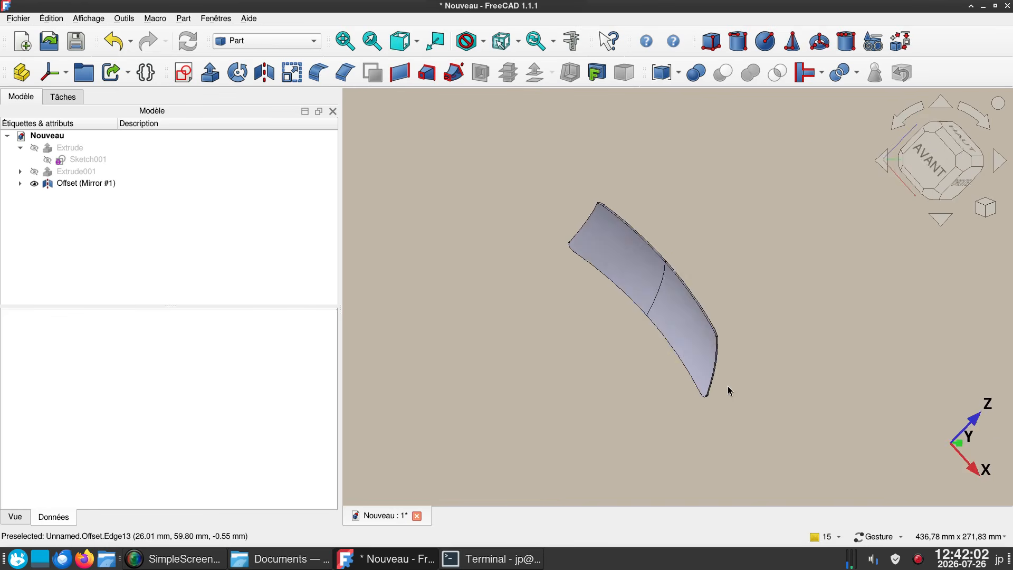
{"action": "right_click_drag", "start_coordinate": [726, 363], "coordinate": [546, 439]}
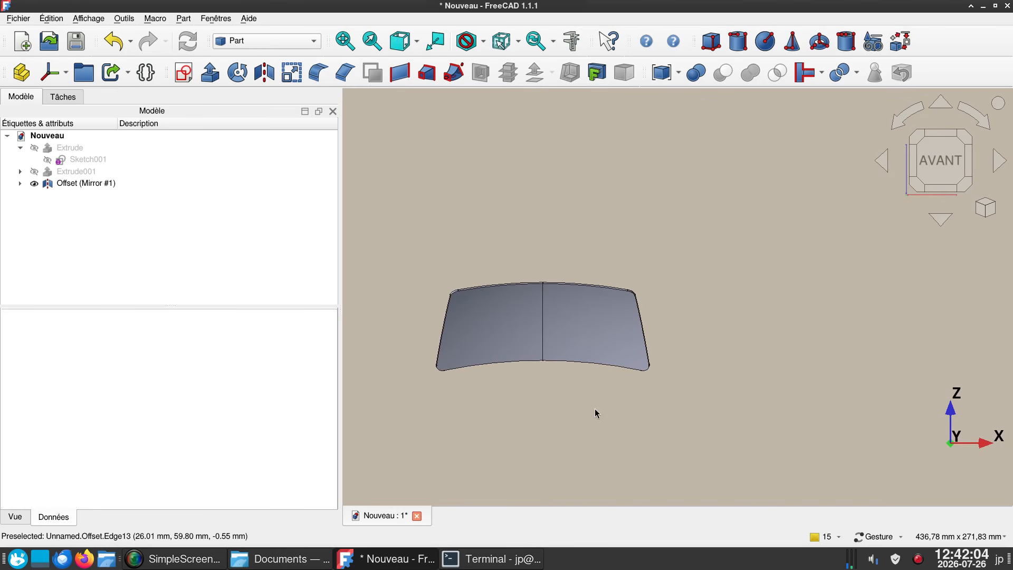
{"action": "key", "text": "2"}
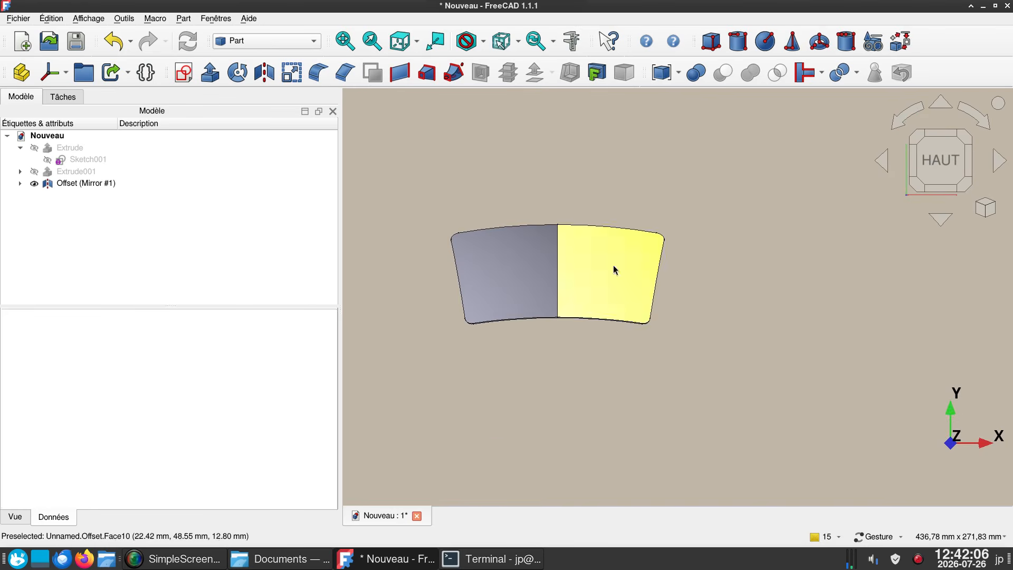
{"action": "left_click", "coordinate": [939, 101]}
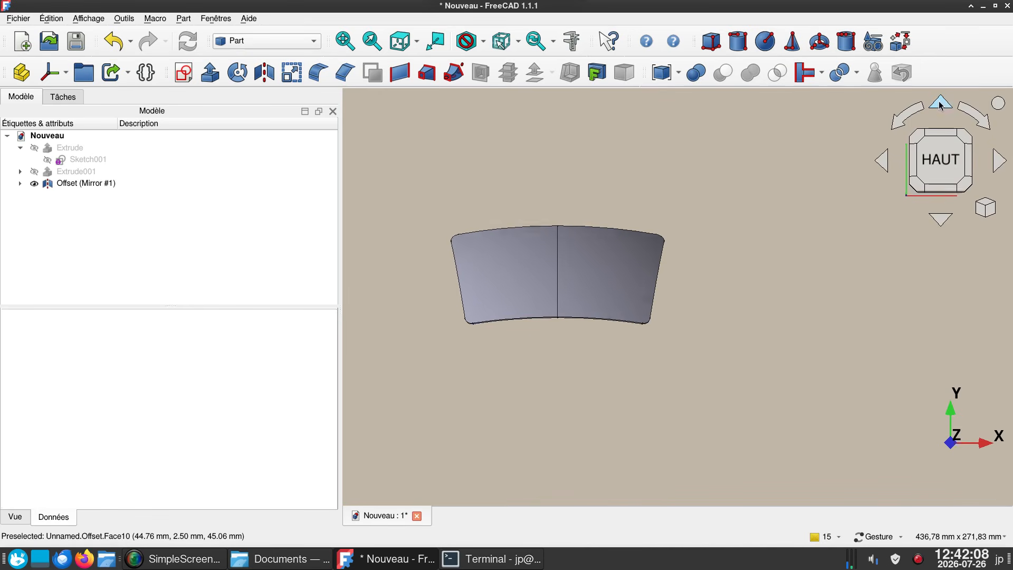
{"action": "left_click", "coordinate": [938, 105]}
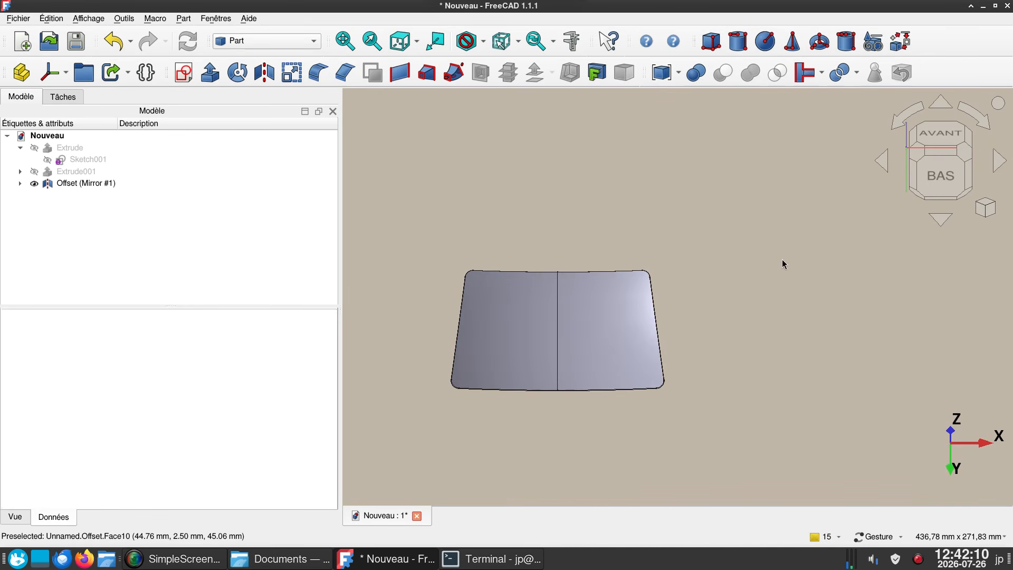
{"action": "left_click_drag", "start_coordinate": [783, 262], "coordinate": [560, 289]}
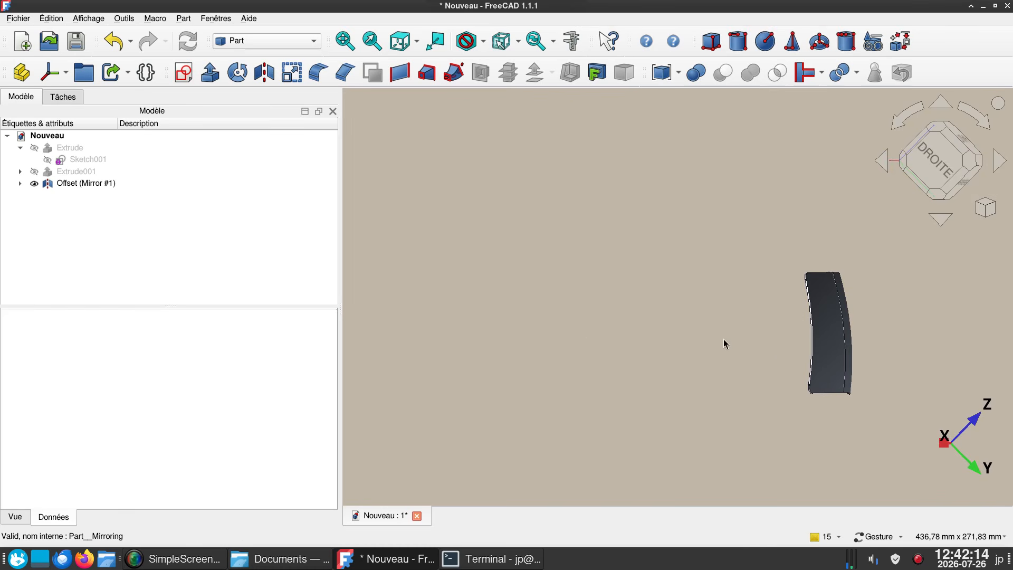
{"action": "right_click_drag", "start_coordinate": [726, 322], "coordinate": [410, 317]}
- Combine the thickened glass half and its mirrored copy into a single compound
{"action": "left_click_drag", "start_coordinate": [785, 280], "coordinate": [705, 265]}
{"action": "left_click", "coordinate": [656, 352]}
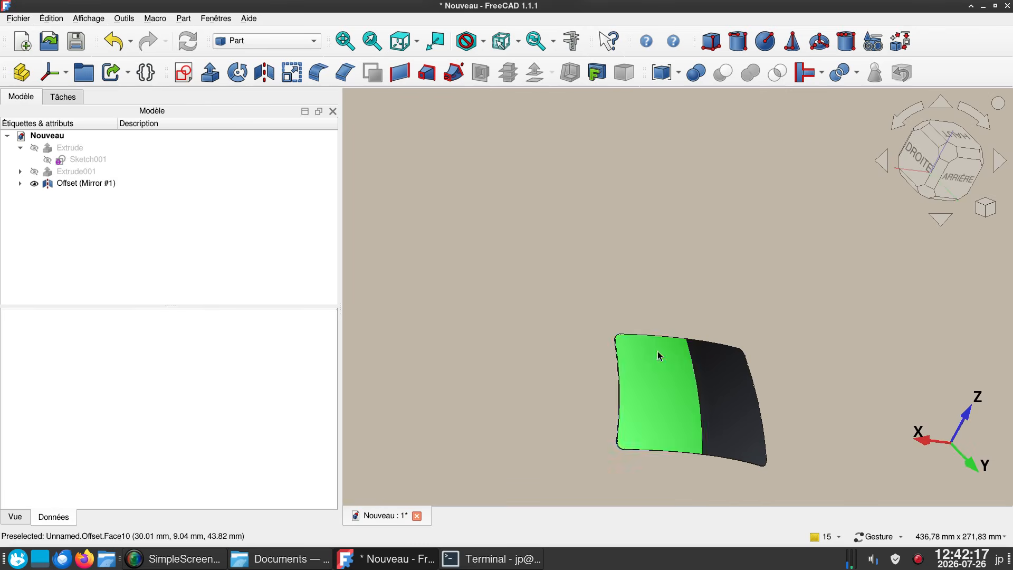
{"action": "left_click", "coordinate": [661, 76]}
- Set the compound's shape appearance to the light blue colour #55aaff
{"action": "left_click", "coordinate": [67, 184]}
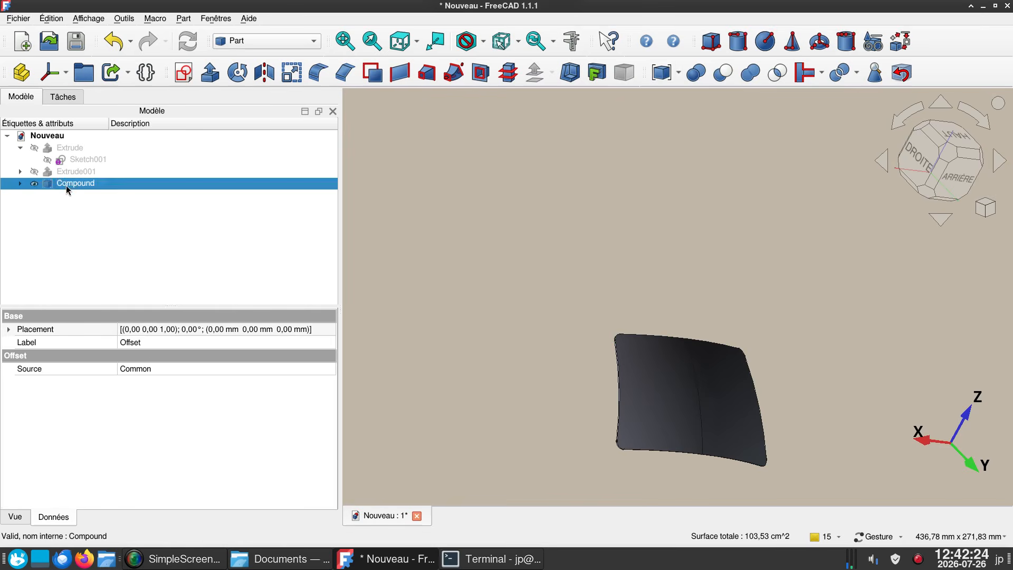
{"action": "left_click", "coordinate": [15, 517]}
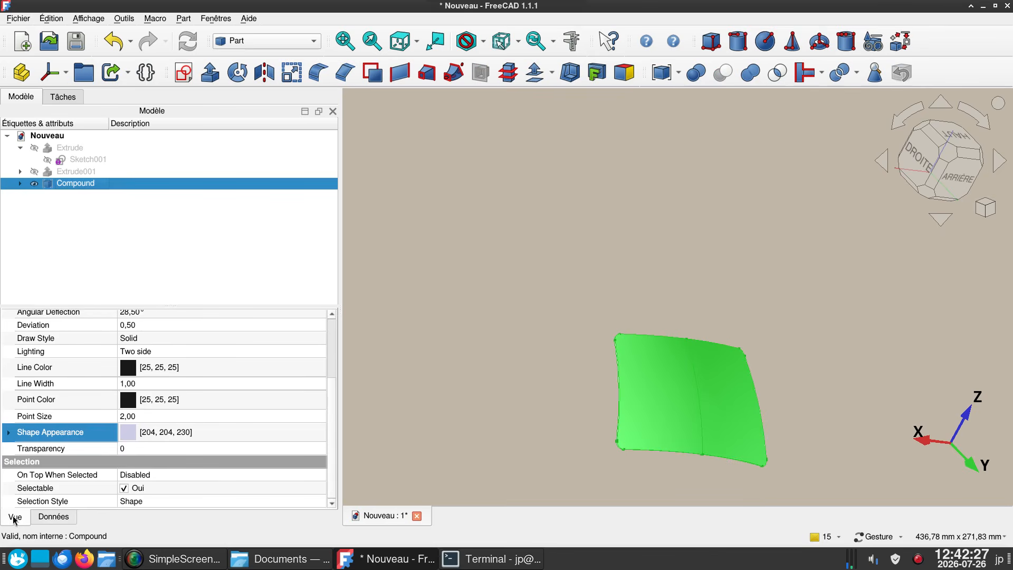
{"action": "left_click", "coordinate": [221, 440]}
{"action": "left_click", "coordinate": [226, 433]}
{"action": "left_click", "coordinate": [414, 225]}
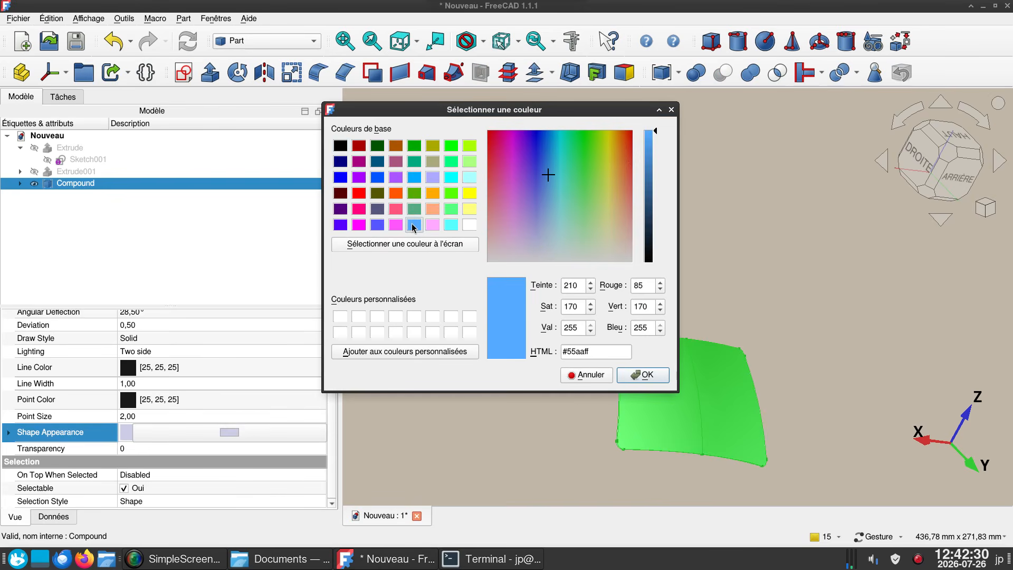
{"action": "left_click", "coordinate": [653, 375]}
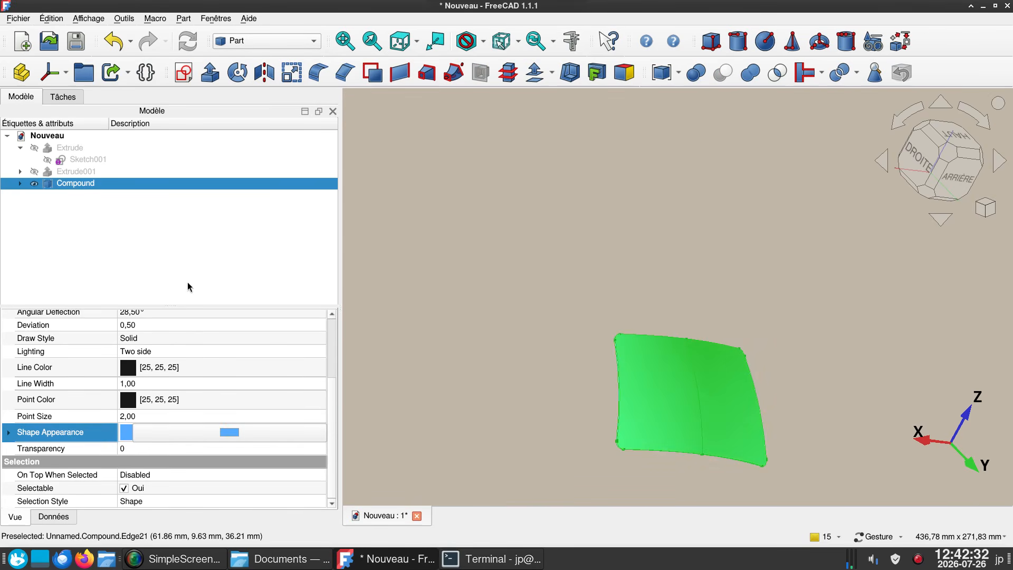
- Set the compound's display mode to Shaded and clear the selection
{"action": "scroll", "coordinate": [210, 346], "scroll_direction": "up", "scroll_amount": 2}
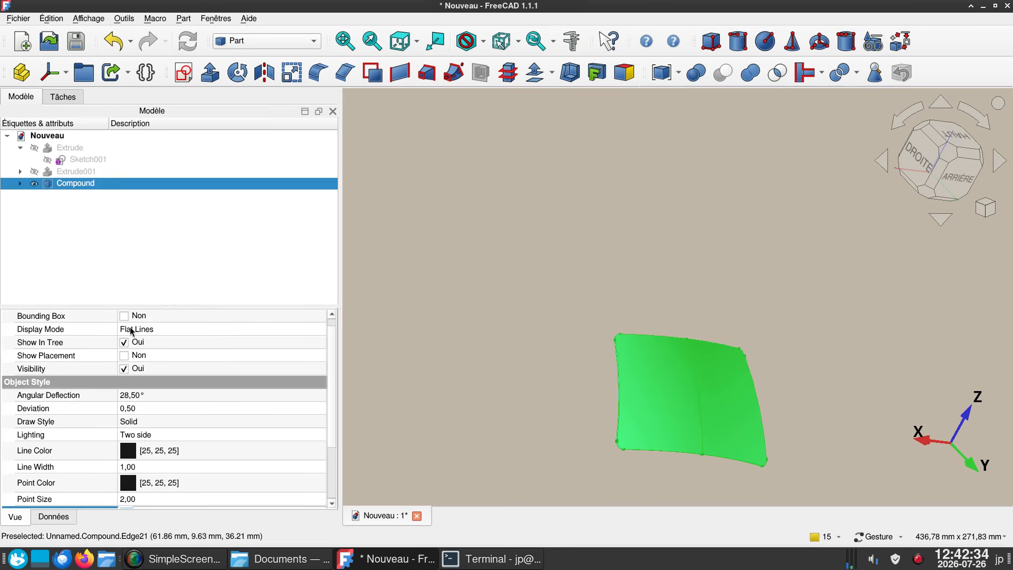
{"action": "left_click", "coordinate": [214, 331]}
{"action": "left_click", "coordinate": [214, 331]}
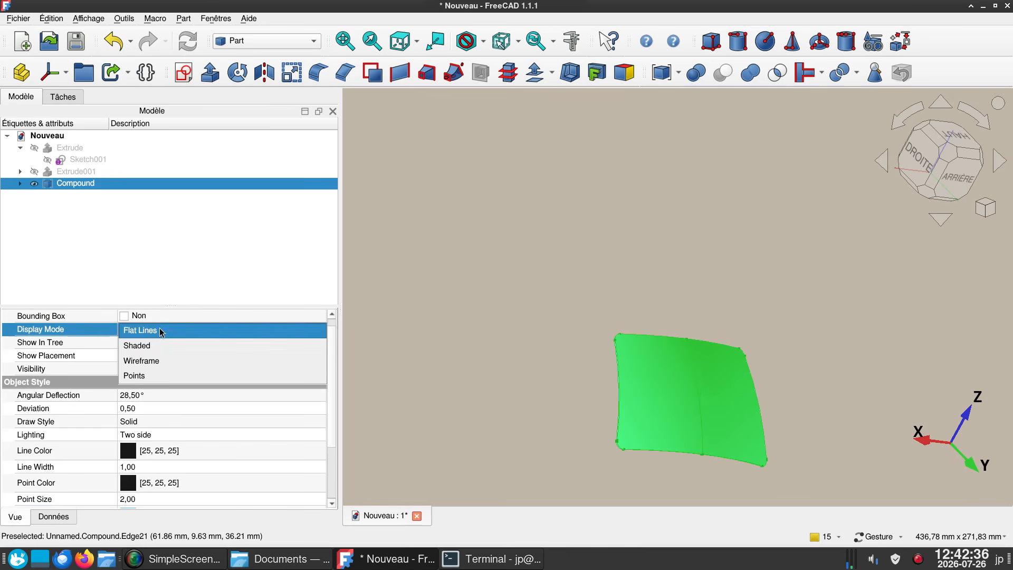
{"action": "left_click", "coordinate": [196, 347]}
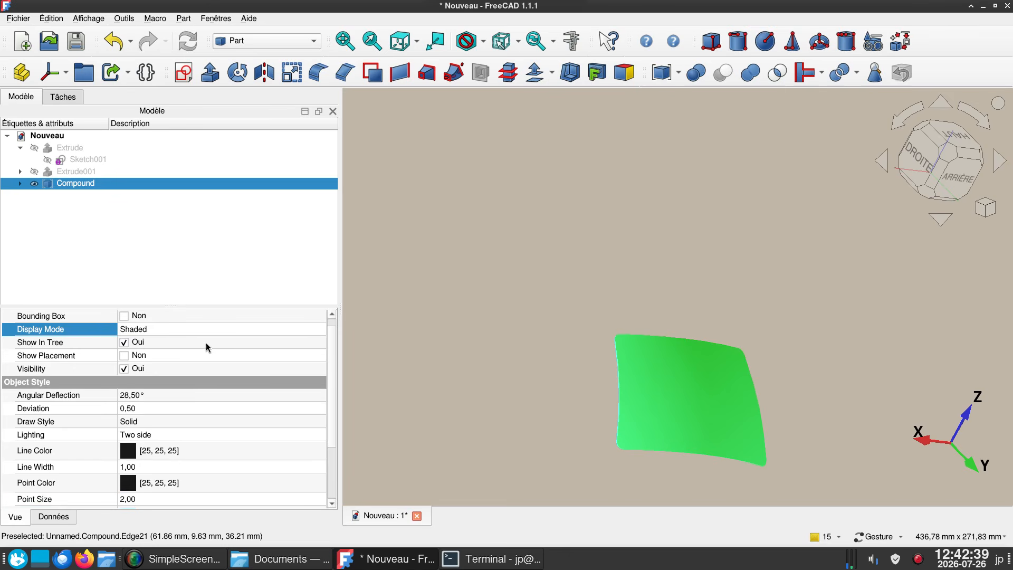
{"action": "left_click", "coordinate": [450, 327]}
- Inspect the shaded blue window from several angles to check its double curvature, rounded corners and thickness
{"action": "left_click_drag", "start_coordinate": [459, 324], "coordinate": [639, 258]}
{"action": "right_click_drag", "start_coordinate": [817, 383], "coordinate": [596, 405]}
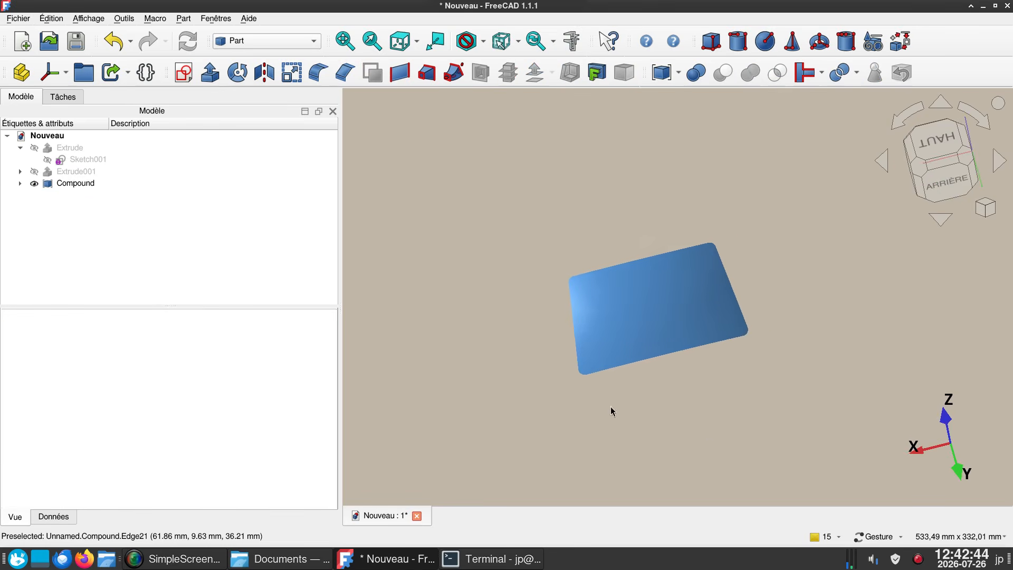
{"action": "left_click_drag", "start_coordinate": [642, 415], "coordinate": [538, 317]}
{"action": "scroll", "coordinate": [604, 285], "scroll_direction": "up", "scroll_amount": 3}
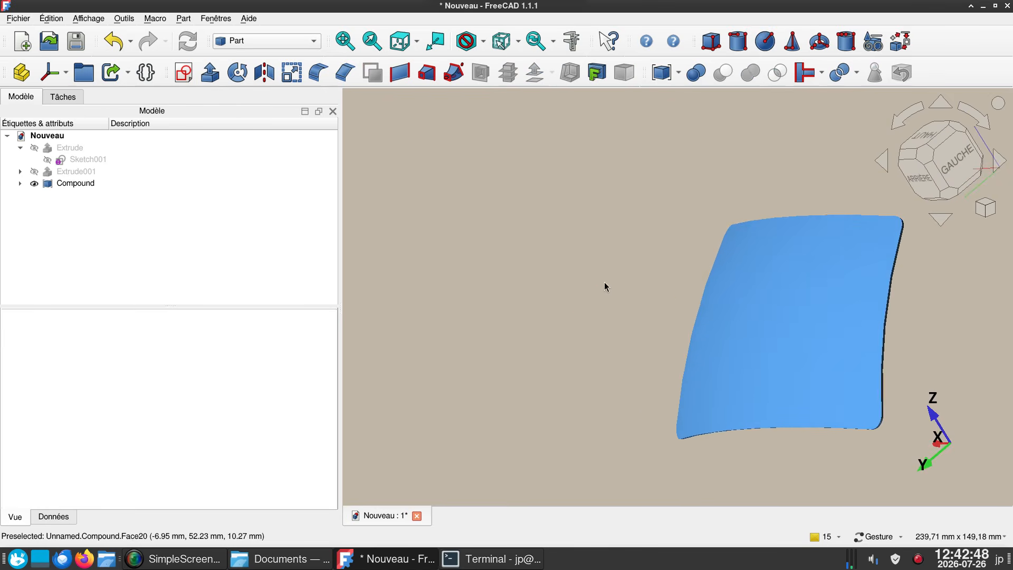
{"action": "right_click_drag", "start_coordinate": [615, 305], "coordinate": [461, 266]}
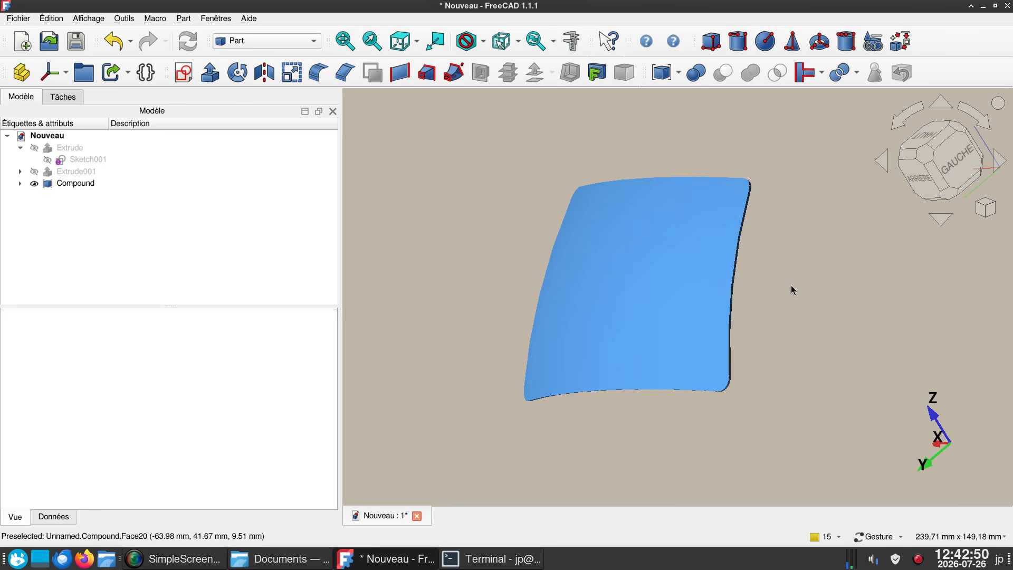
{"action": "scroll", "coordinate": [786, 290], "scroll_direction": "down", "scroll_amount": 1}
{"action": "mouse_move", "coordinate": [784, 293]}
{"action": "left_mouse_down"}
{"action": "mouse_move", "coordinate": [841, 300]}
{"action": "mouse_move", "coordinate": [789, 297]}
{"action": "mouse_move", "coordinate": [807, 289]}
{"action": "mouse_move", "coordinate": [796, 303]}
{"action": "mouse_move", "coordinate": [795, 291]}
{"action": "mouse_move", "coordinate": [736, 309]}
{"action": "mouse_move", "coordinate": [784, 300]}
{"action": "mouse_move", "coordinate": [792, 287]}
{"action": "mouse_move", "coordinate": [796, 296]}
{"action": "left_mouse_up"}
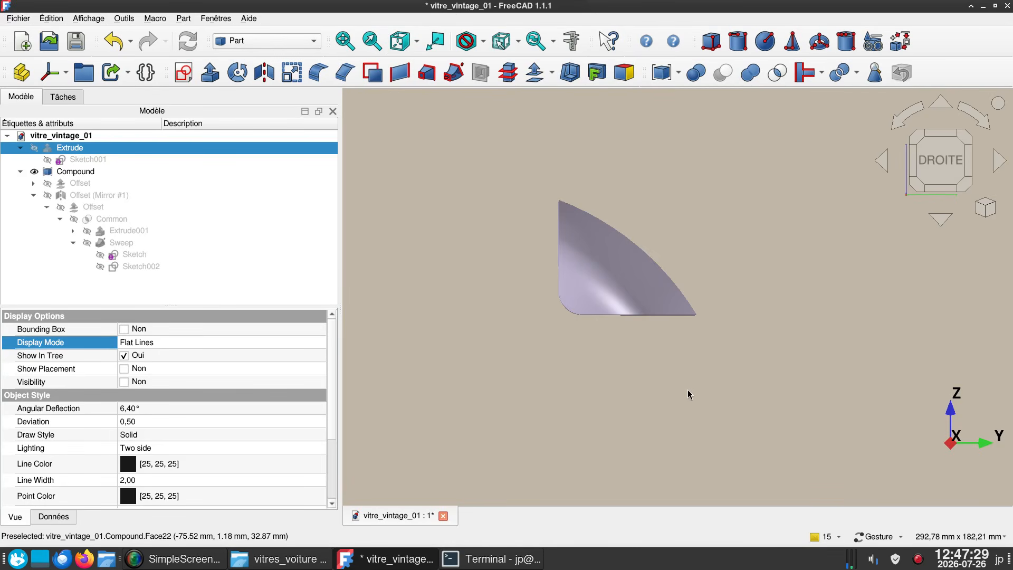
- Inspect the curved glass of the vitre_vintage_01 model from the front and from oblique angles
{"action": "left_click_drag", "start_coordinate": [688, 394], "coordinate": [855, 407]}
{"action": "right_click_drag", "start_coordinate": [678, 372], "coordinate": [815, 299]}
{"action": "left_click_drag", "start_coordinate": [519, 372], "coordinate": [590, 378]}
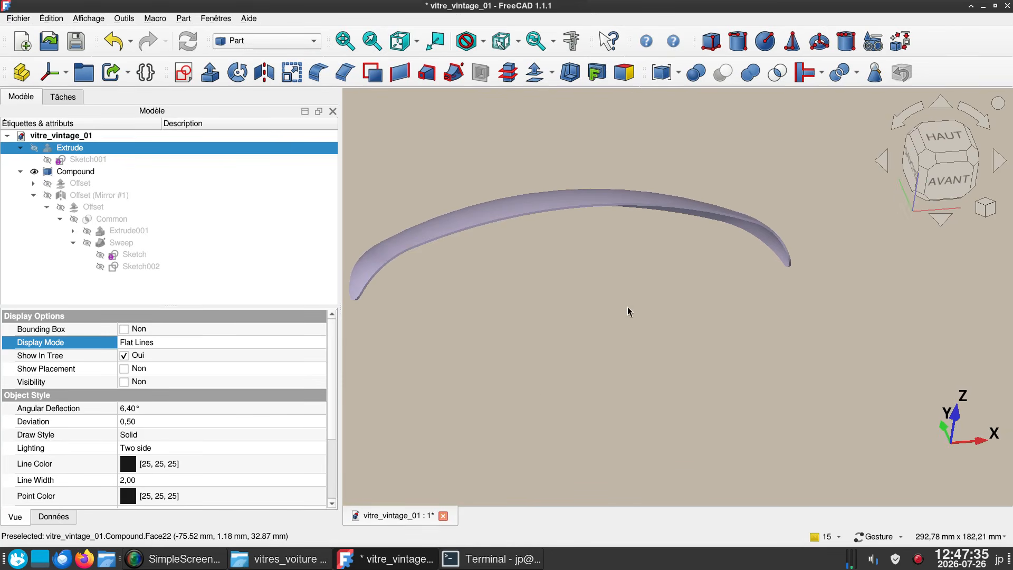
{"action": "left_click_drag", "start_coordinate": [628, 312], "coordinate": [403, 290]}
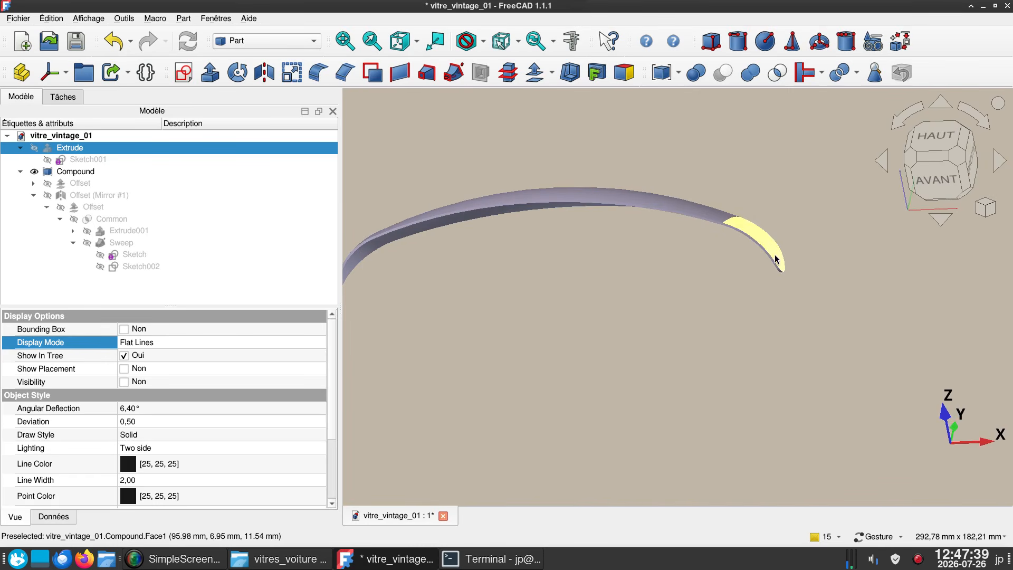
{"action": "left_click_drag", "start_coordinate": [775, 319], "coordinate": [821, 392]}
{"action": "left_click_drag", "start_coordinate": [870, 325], "coordinate": [845, 323]}
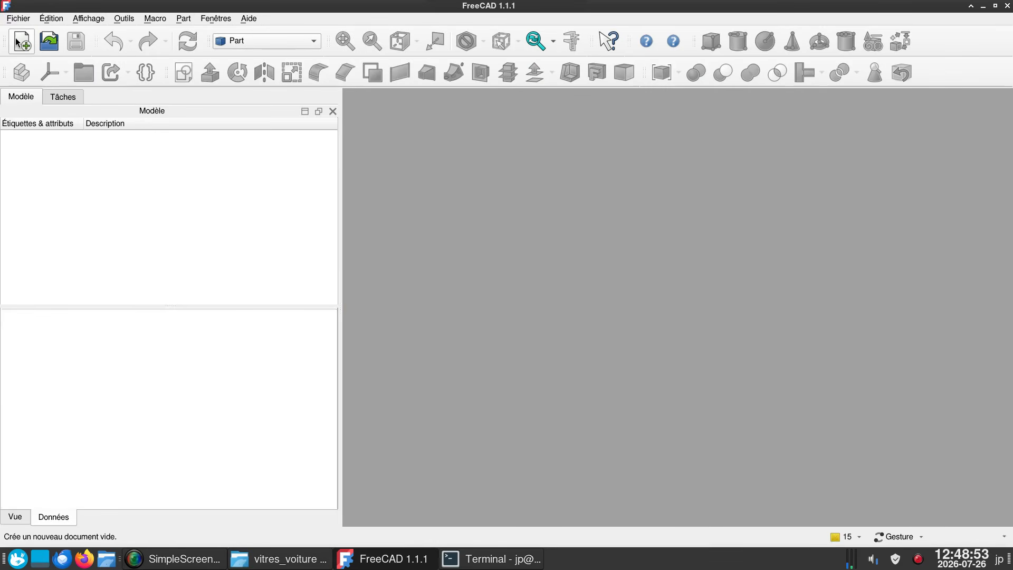
- Create a new document and start a sketch on the YZ plane
{"action": "left_click", "coordinate": [21, 44]}
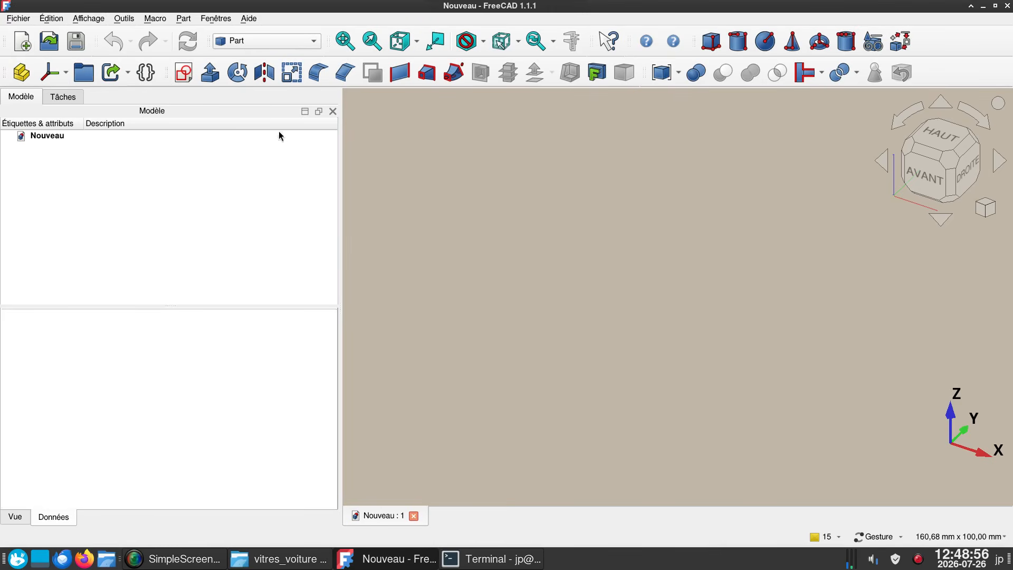
{"action": "left_click", "coordinate": [185, 72]}
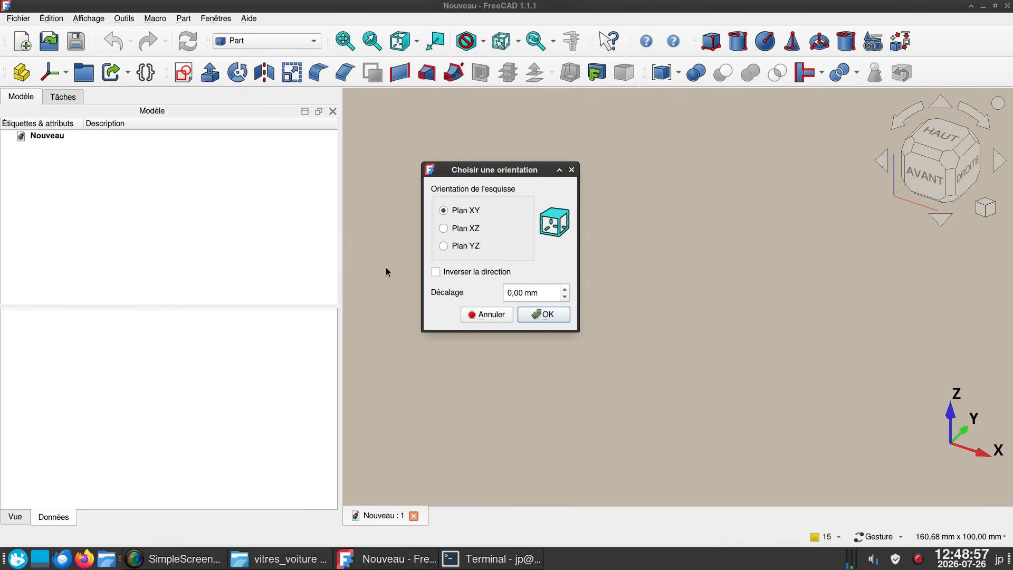
{"action": "left_click", "coordinate": [463, 246]}
{"action": "left_click", "coordinate": [545, 315]}
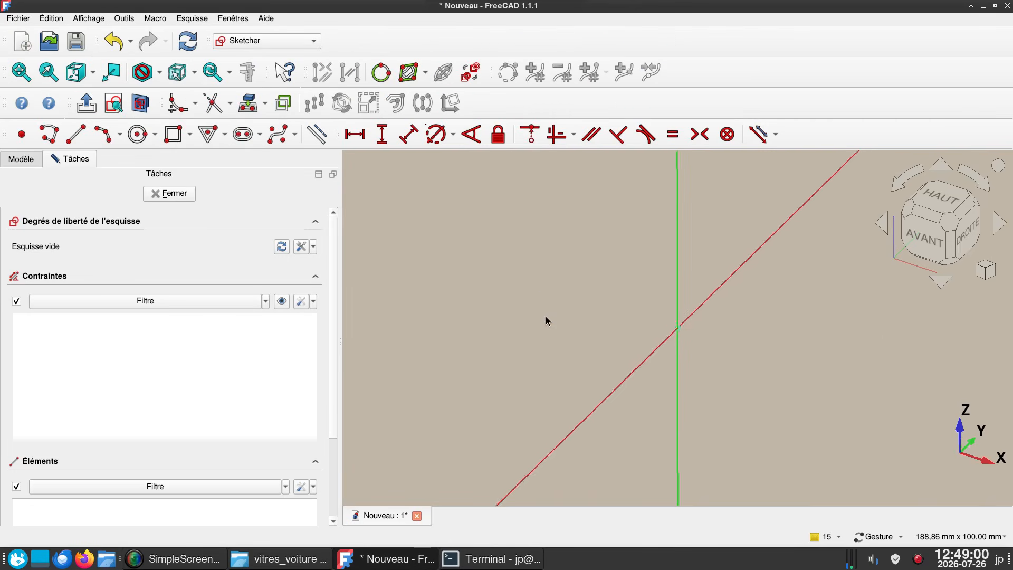
- Draw a three-point arc from the vertical axis at about 37.4 mm to the horizontal axis at about 35.3 mm, bulging outward
{"action": "right_click_drag", "start_coordinate": [543, 290], "coordinate": [405, 355]}
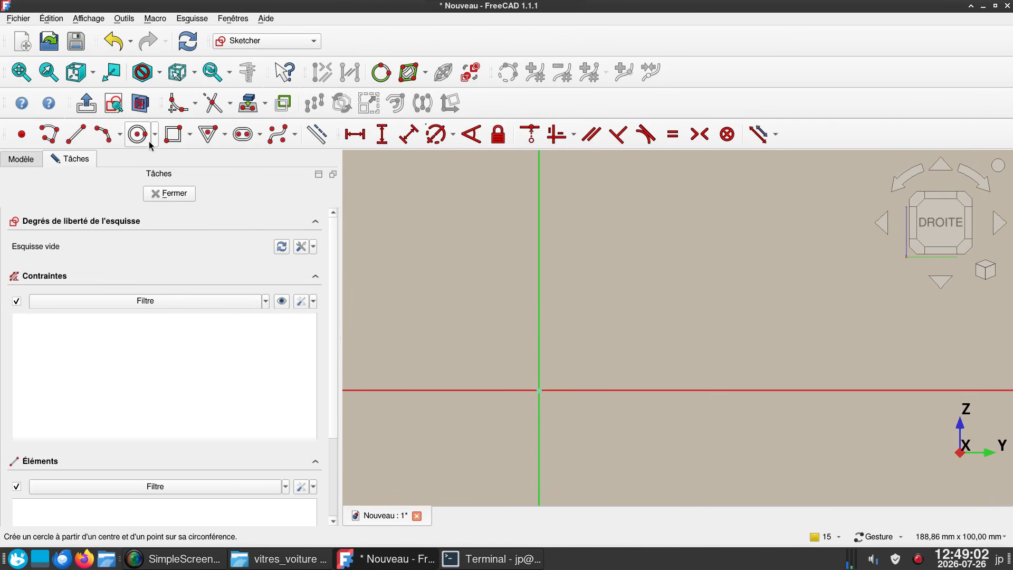
{"action": "left_click", "coordinate": [110, 137]}
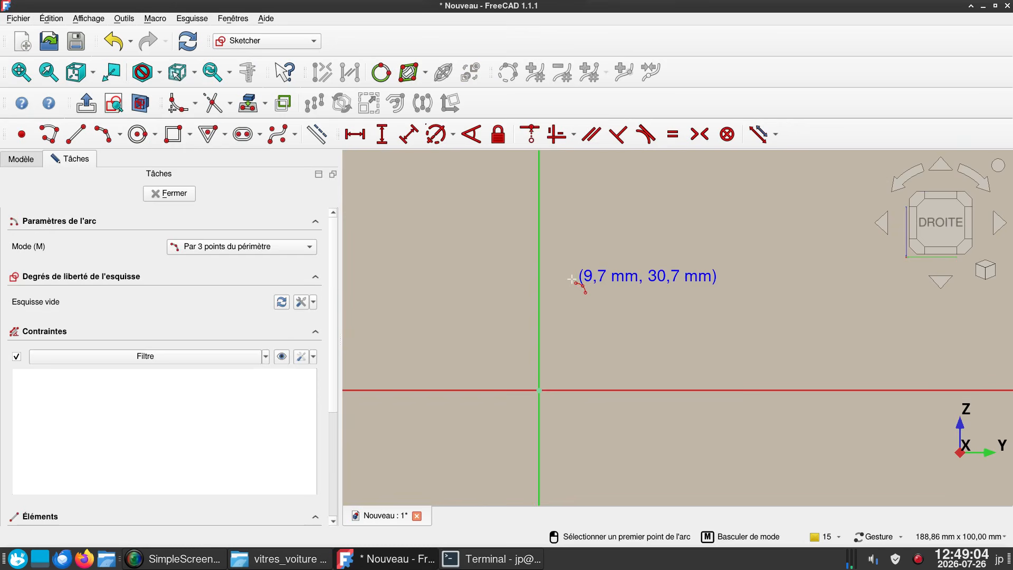
{"action": "left_click", "coordinate": [539, 257]}
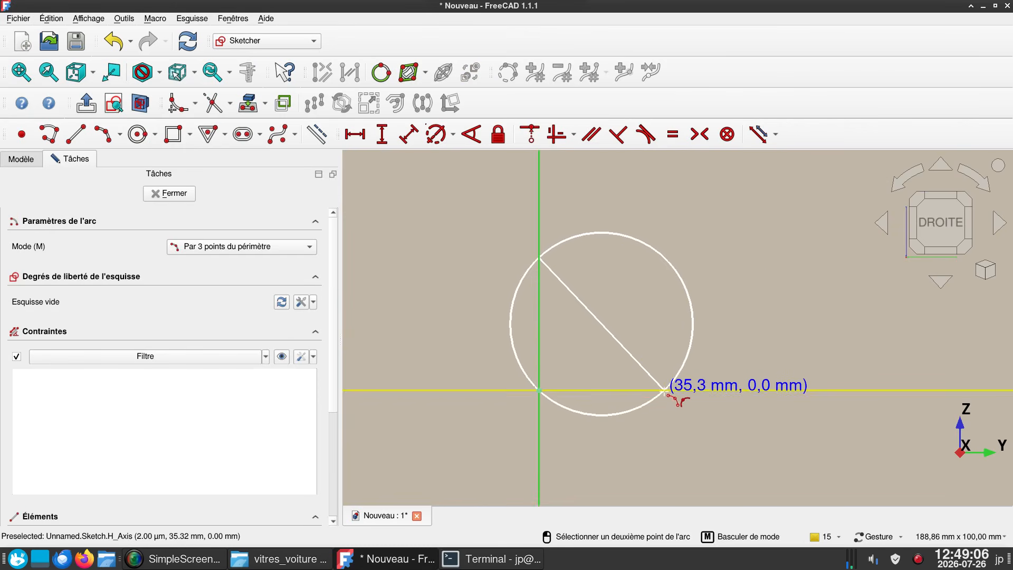
{"action": "left_click", "coordinate": [663, 391]}
{"action": "left_click", "coordinate": [661, 374]}
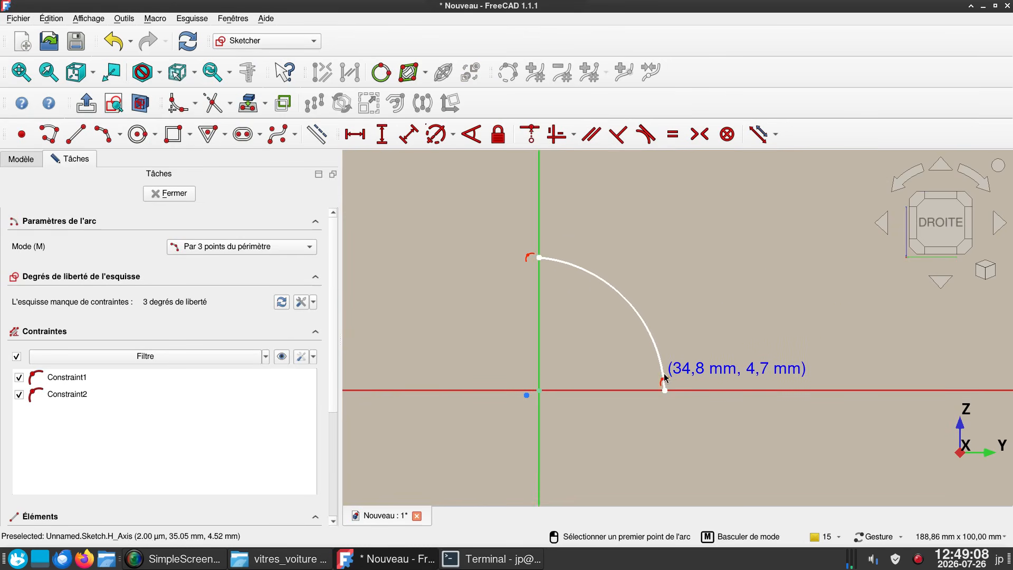
{"action": "key", "text": "Escape"}
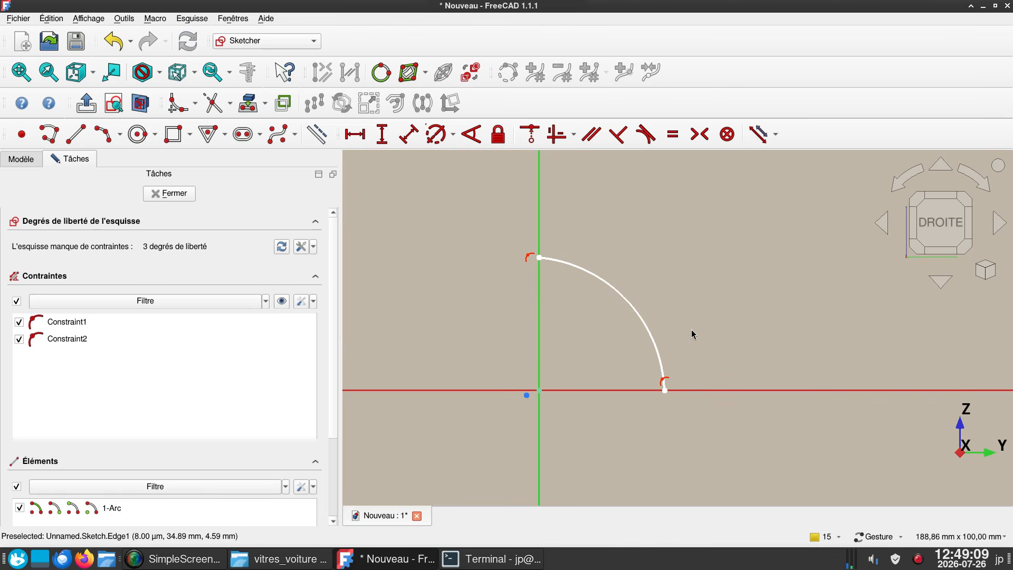
- Constrain the arc's upper endpoint to a vertical distance of 50 mm and its lower endpoint to a horizontal distance of 60 mm
{"action": "left_click", "coordinate": [645, 320]}
{"action": "left_click", "coordinate": [604, 312]}
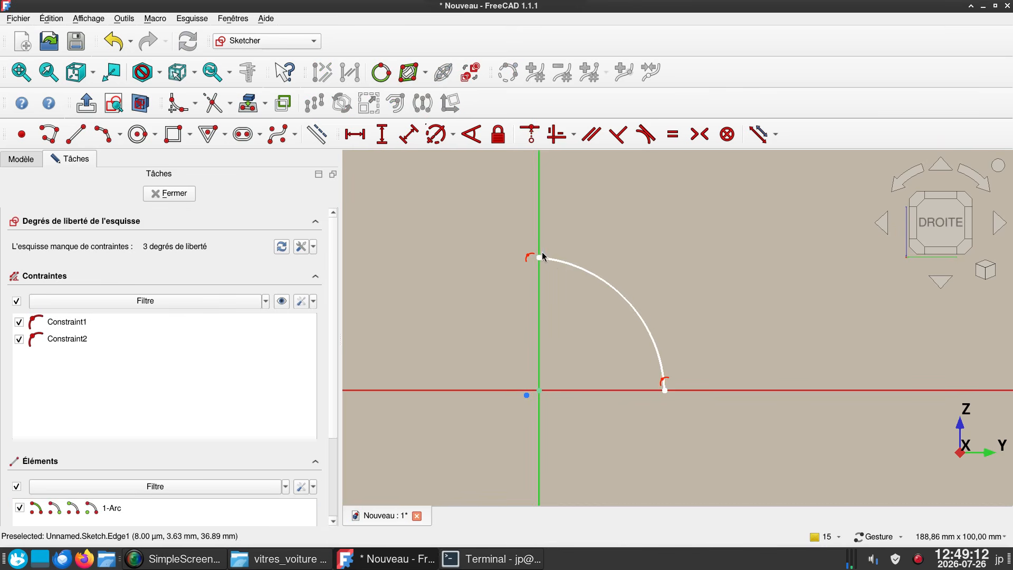
{"action": "left_click", "coordinate": [539, 258]}
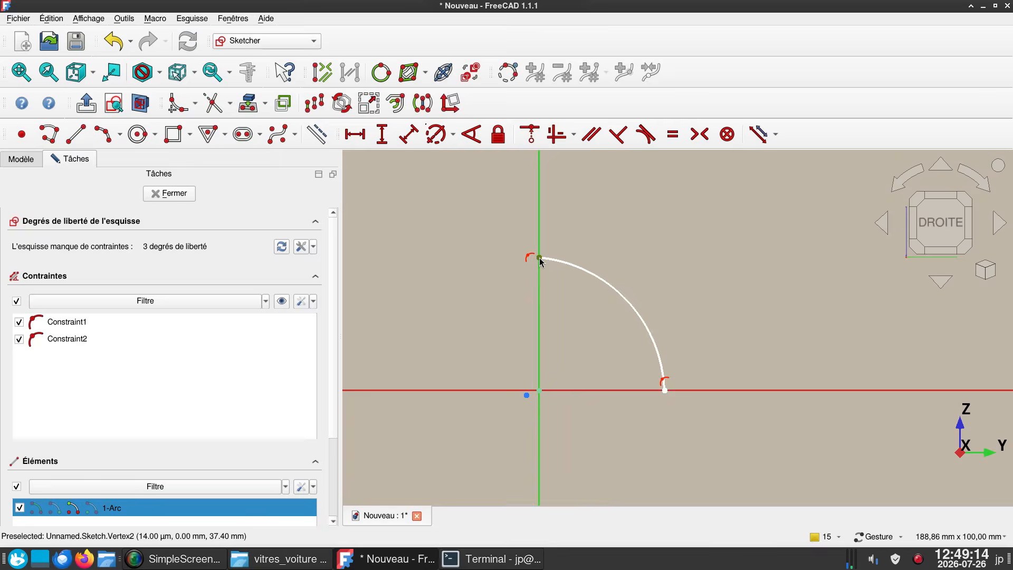
{"action": "type", "text": "i50"}
{"action": "key", "text": "Return"}
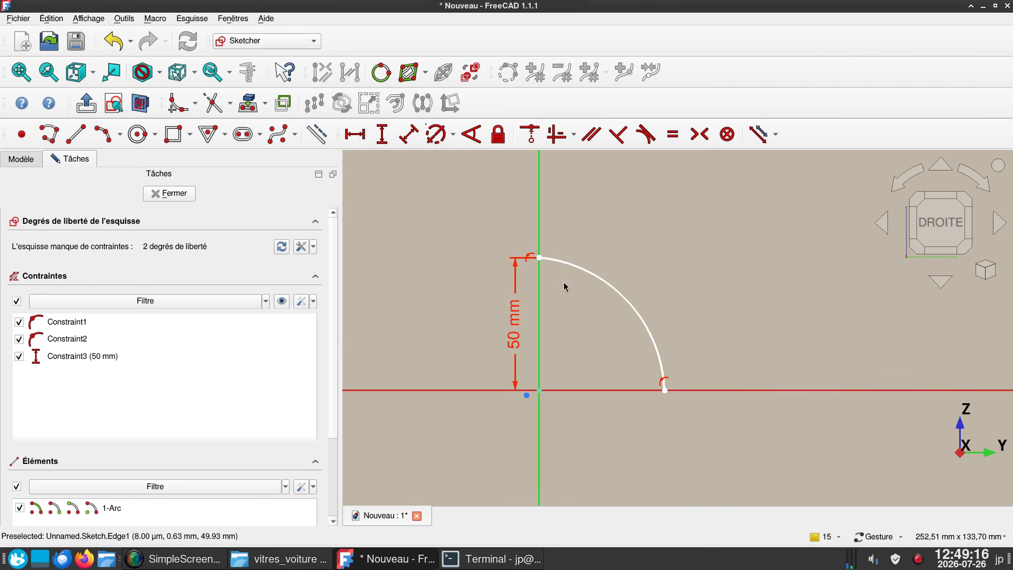
{"action": "left_click", "coordinate": [664, 390]}
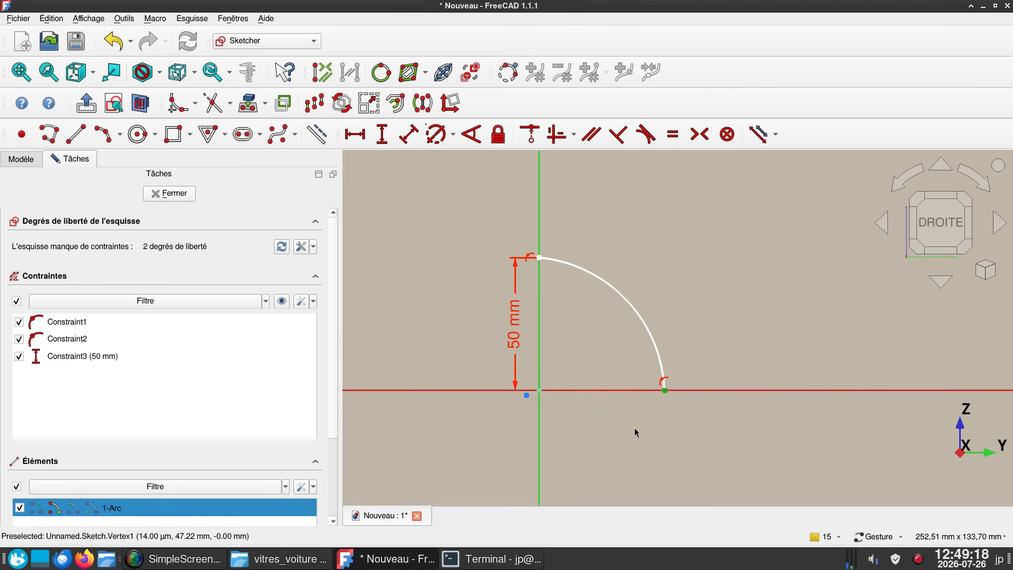
{"action": "type", "text": "l60"}
{"action": "key", "text": "Return"}
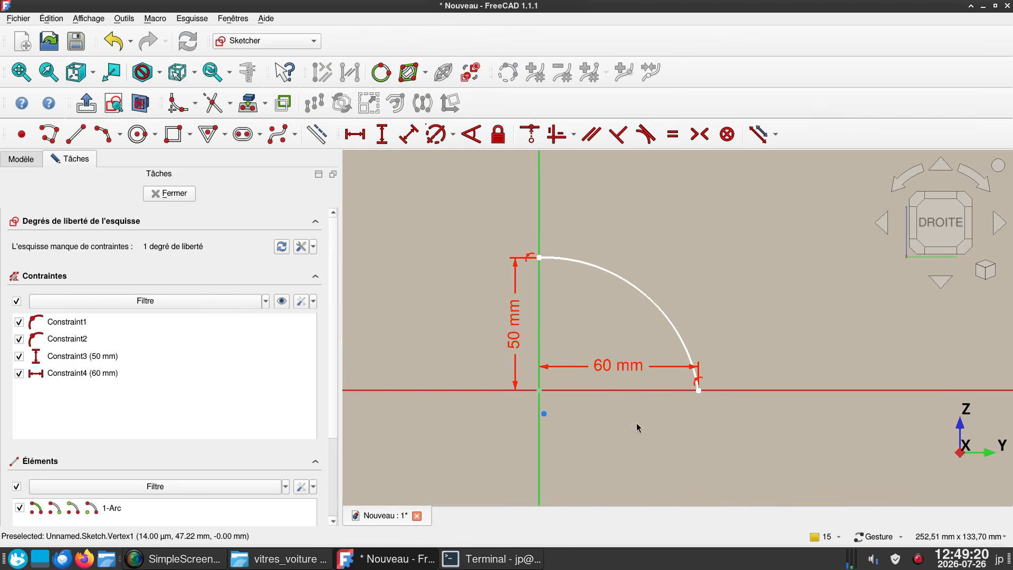
- Constrain the arc's radius to 120 mm and close the sketch
{"action": "left_click", "coordinate": [635, 299]}
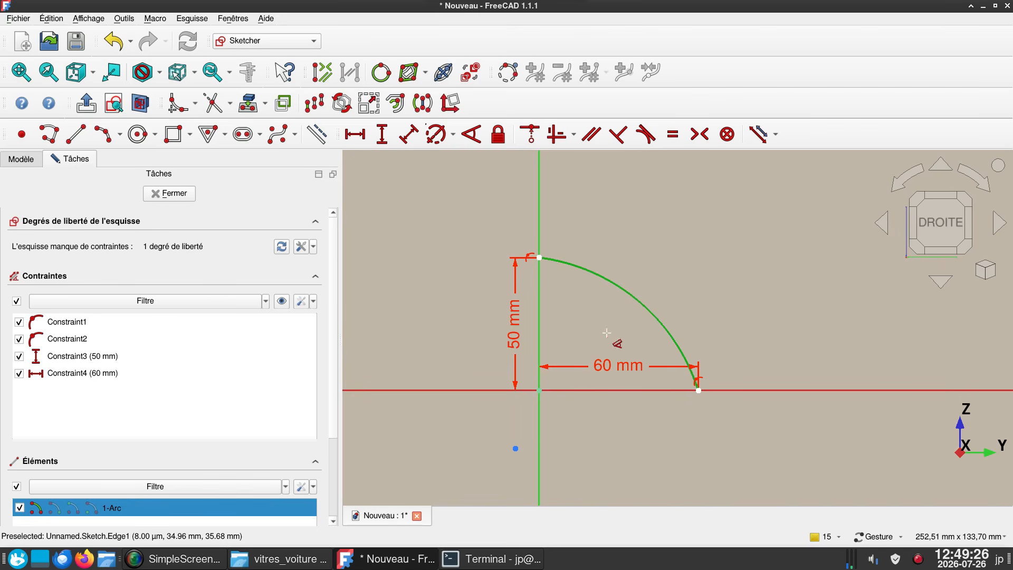
{"action": "key", "text": "d"}
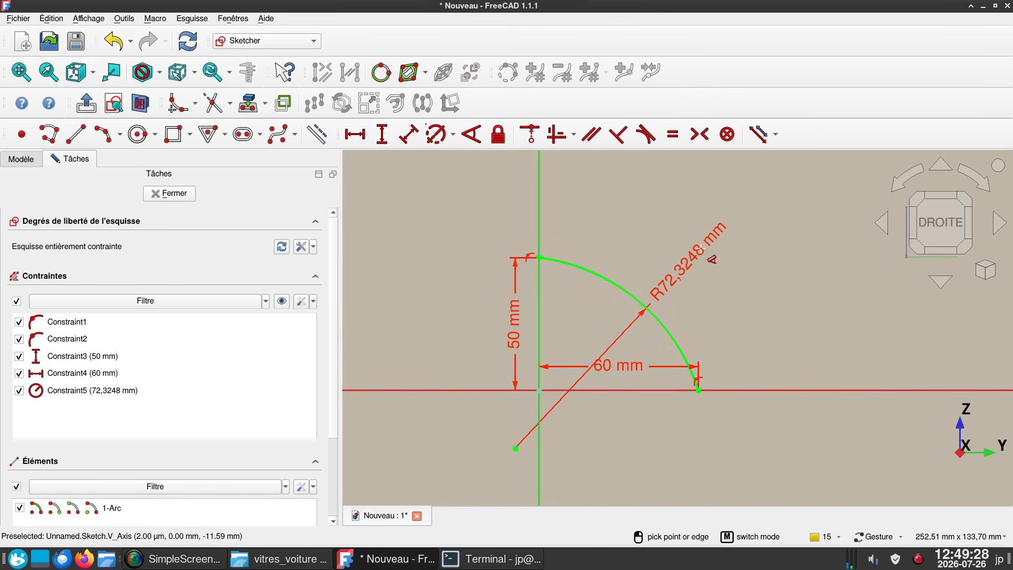
{"action": "left_click", "coordinate": [725, 247]}
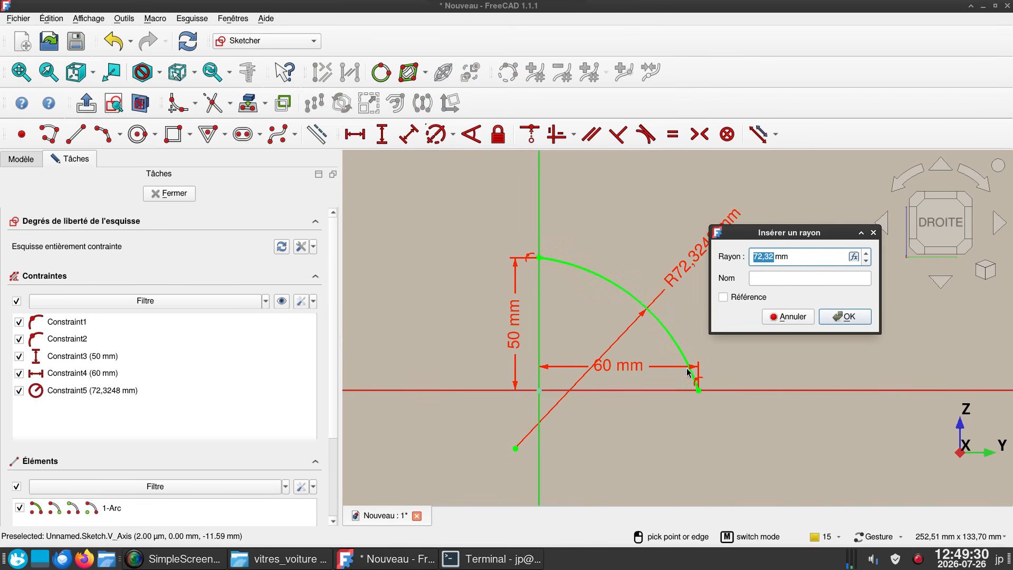
{"action": "type", "text": "120"}
{"action": "key", "text": "Return"}
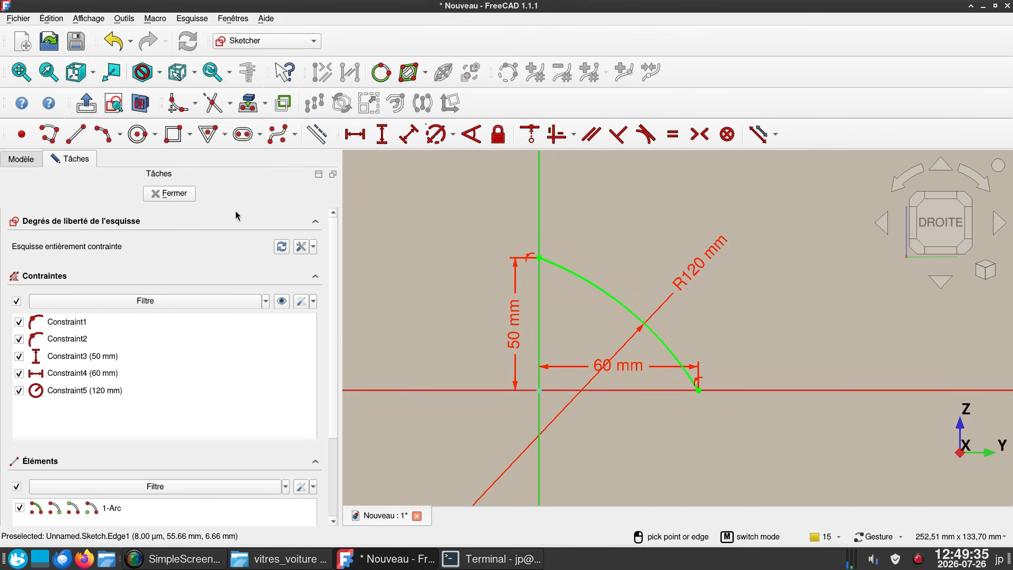
{"action": "left_click", "coordinate": [170, 194]}
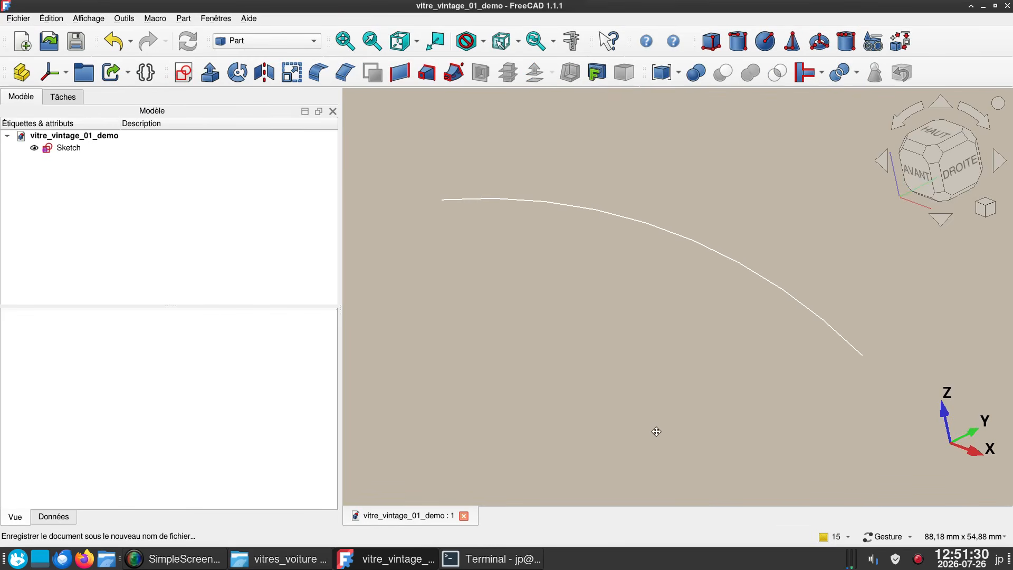
- Start a second sketch on the YZ plane with zero offset and project the existing arc into it as external geometry
{"action": "right_click_drag", "start_coordinate": [656, 431], "coordinate": [615, 436]}
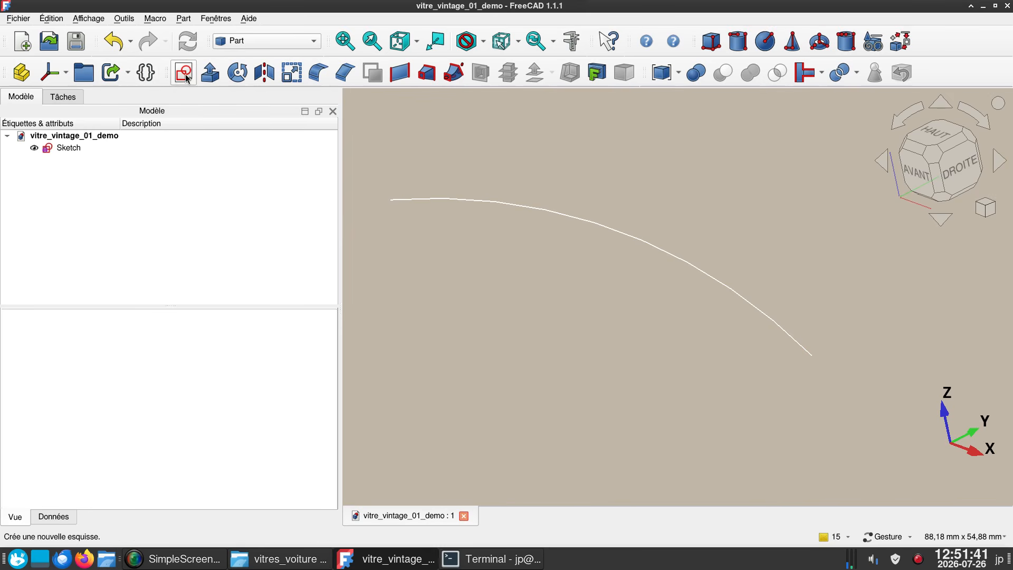
{"action": "left_click", "coordinate": [186, 75]}
{"action": "left_click", "coordinate": [462, 248]}
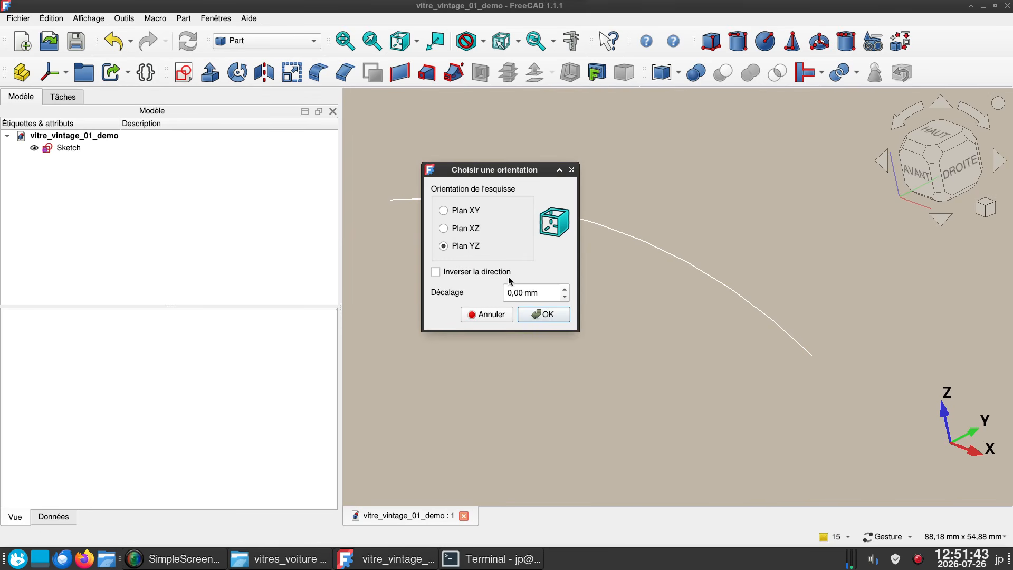
{"action": "left_click", "coordinate": [547, 316]}
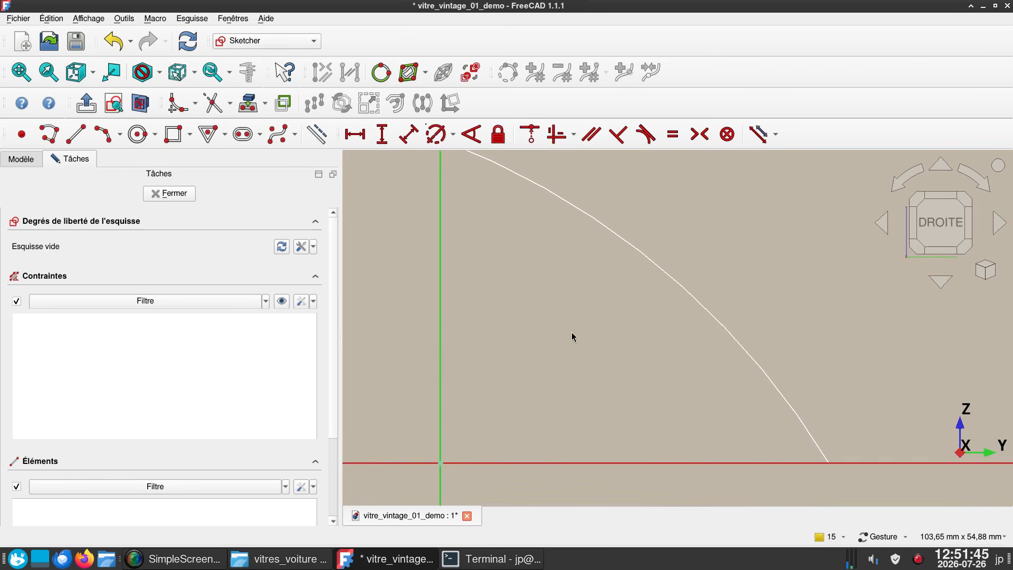
{"action": "scroll", "coordinate": [564, 376], "scroll_direction": "down", "scroll_amount": 2}
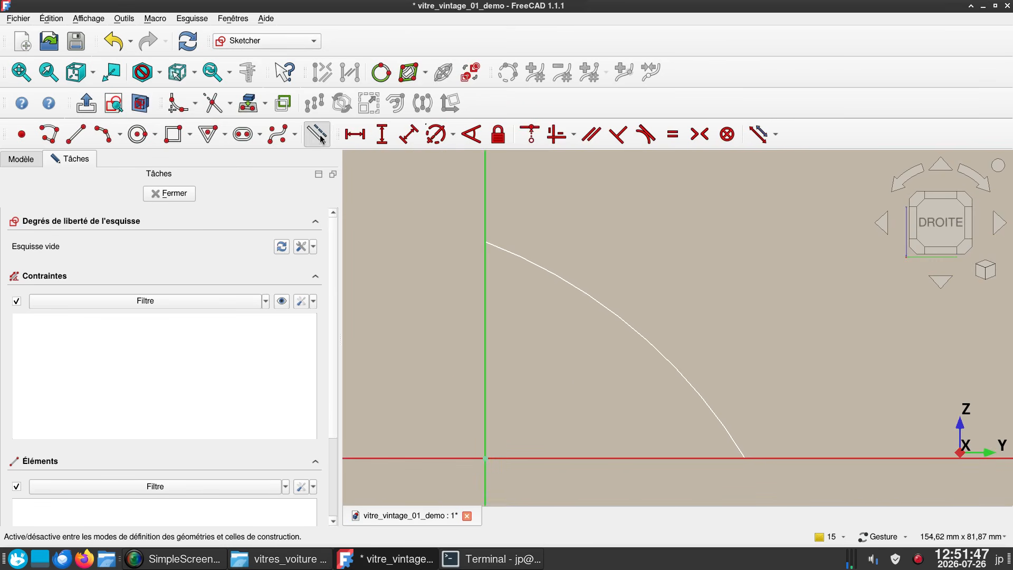
{"action": "left_click", "coordinate": [248, 108]}
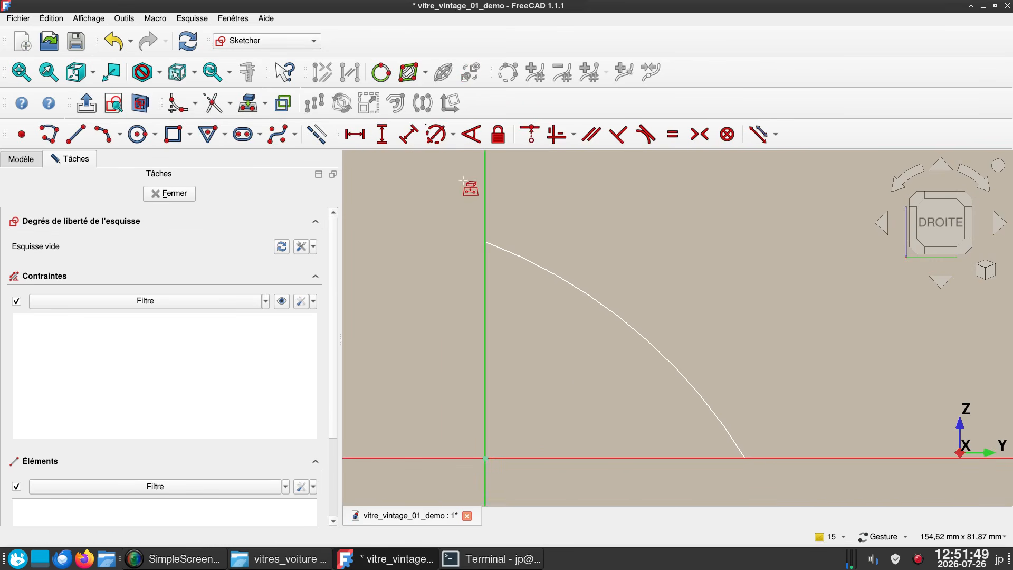
{"action": "left_click", "coordinate": [560, 278]}
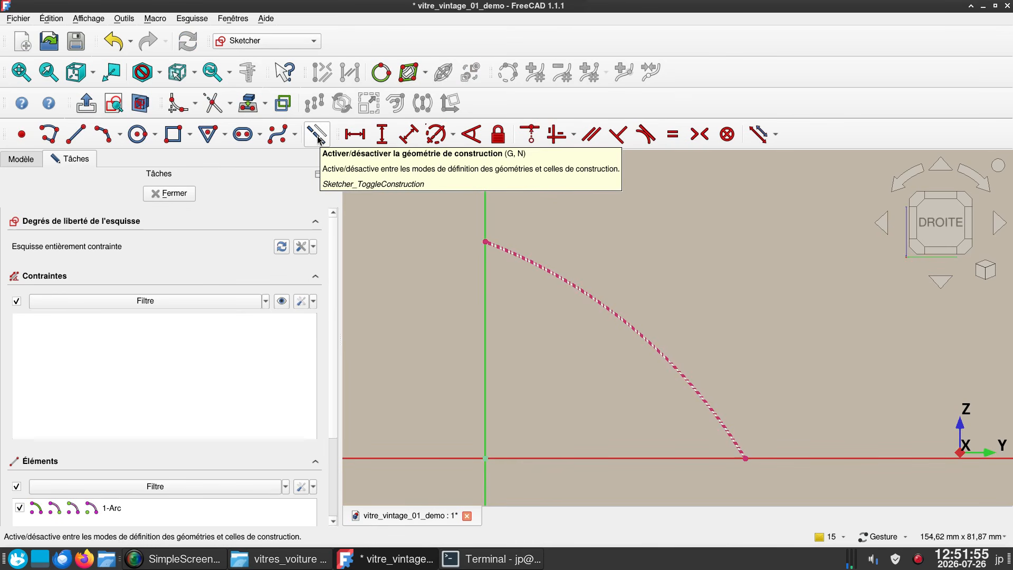
- Draw a construction line joining the projected arc's two endpoints and a solid line from a point on the arc to the origin
{"action": "left_click", "coordinate": [75, 135]}
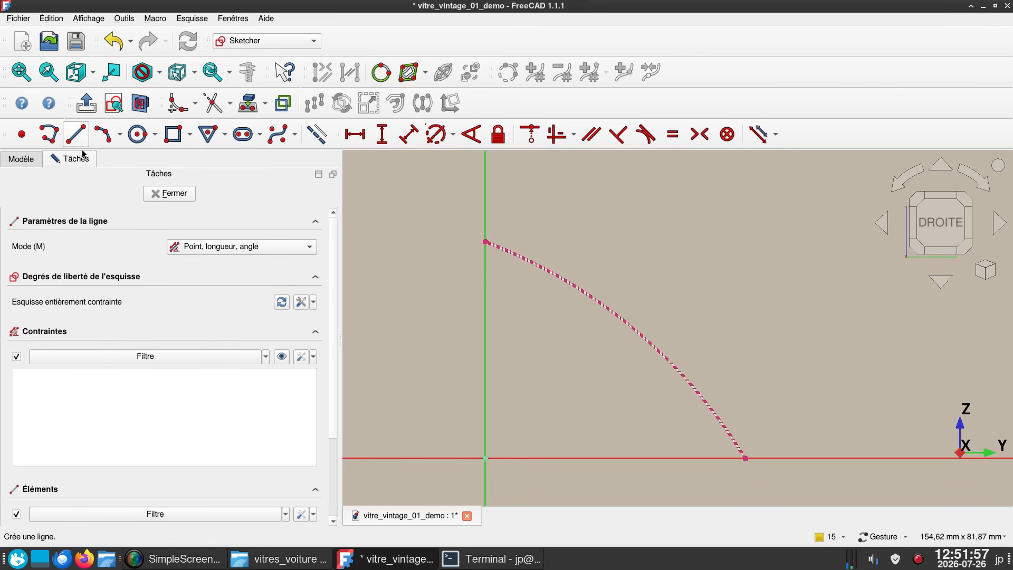
{"action": "left_click", "coordinate": [485, 241]}
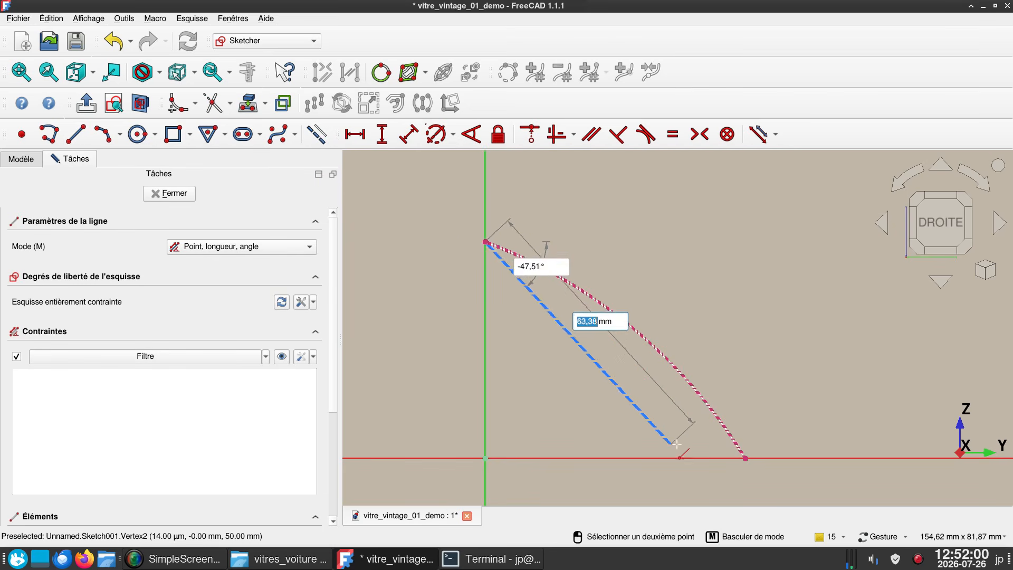
{"action": "left_click", "coordinate": [744, 457]}
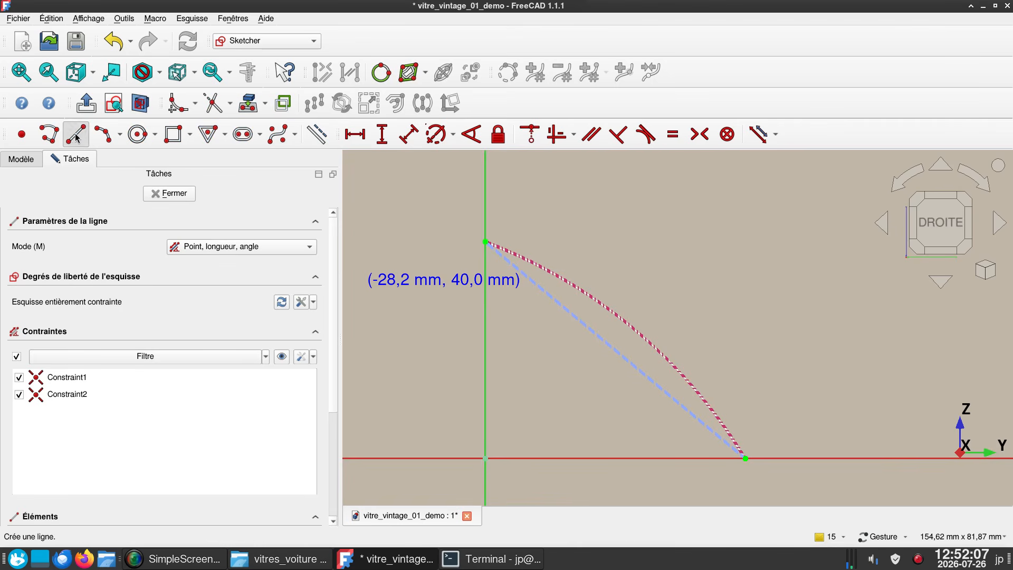
{"action": "left_click", "coordinate": [629, 327]}
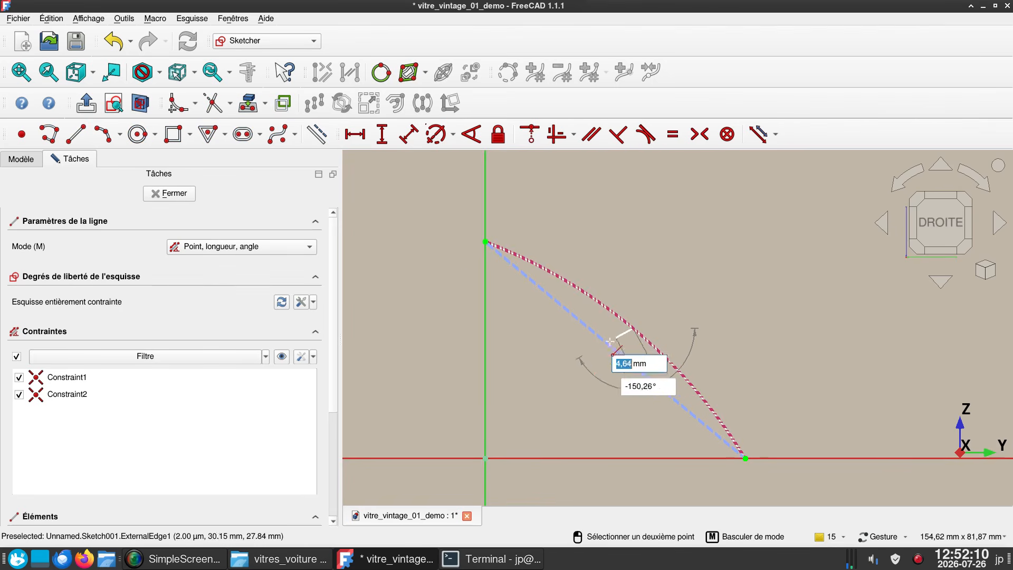
{"action": "left_click", "coordinate": [485, 455]}
{"action": "right_click", "coordinate": [582, 412]}
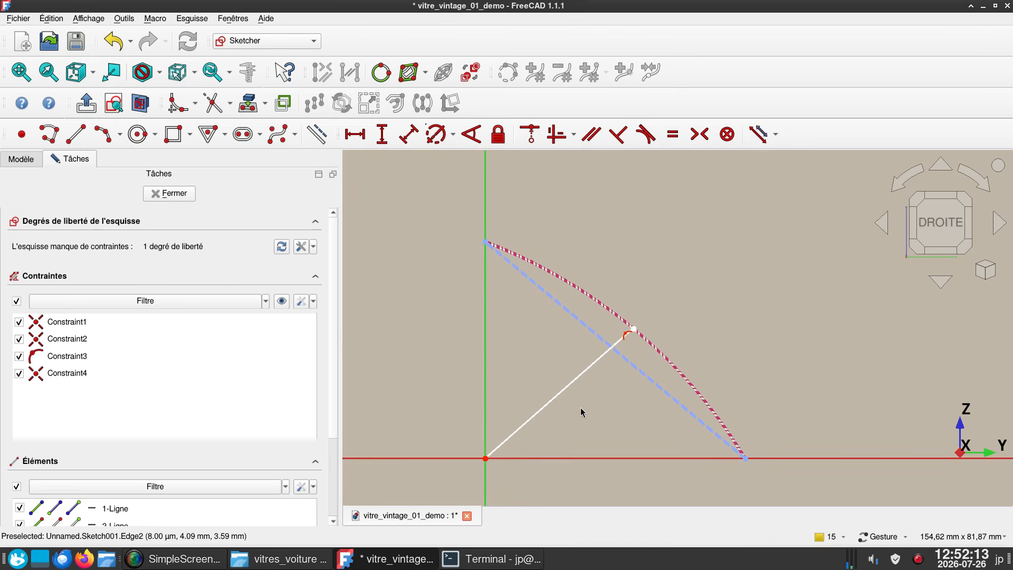
- Constrain the solid line perpendicular to the construction chord and close the sketch
{"action": "left_click", "coordinate": [566, 389]}
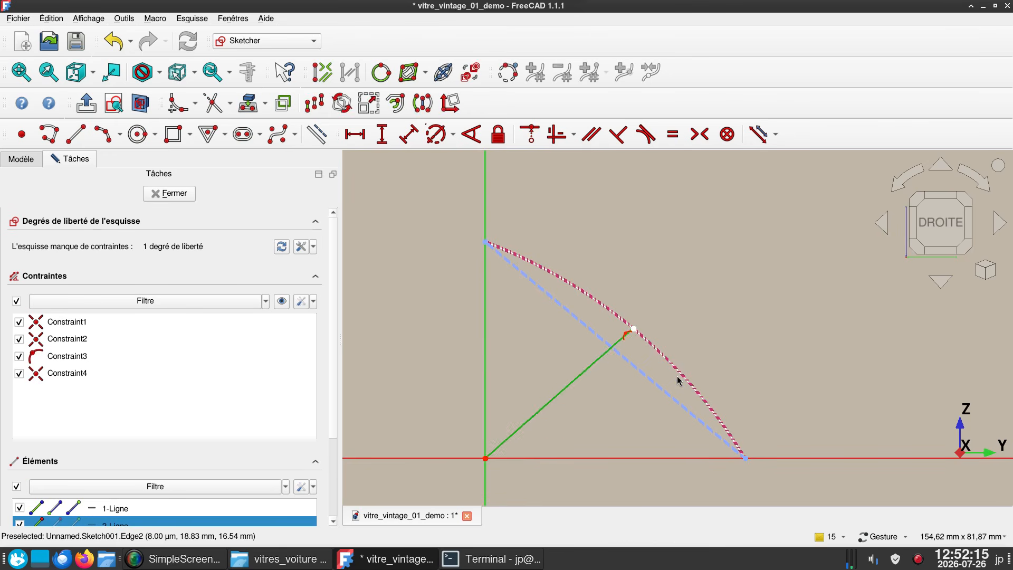
{"action": "left_click", "coordinate": [648, 380]}
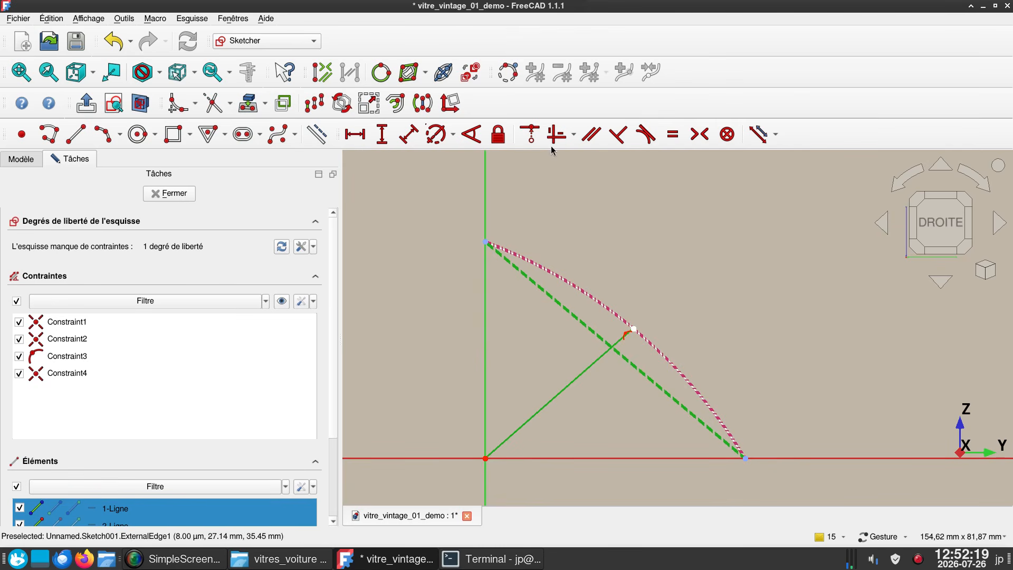
{"action": "left_click", "coordinate": [626, 139]}
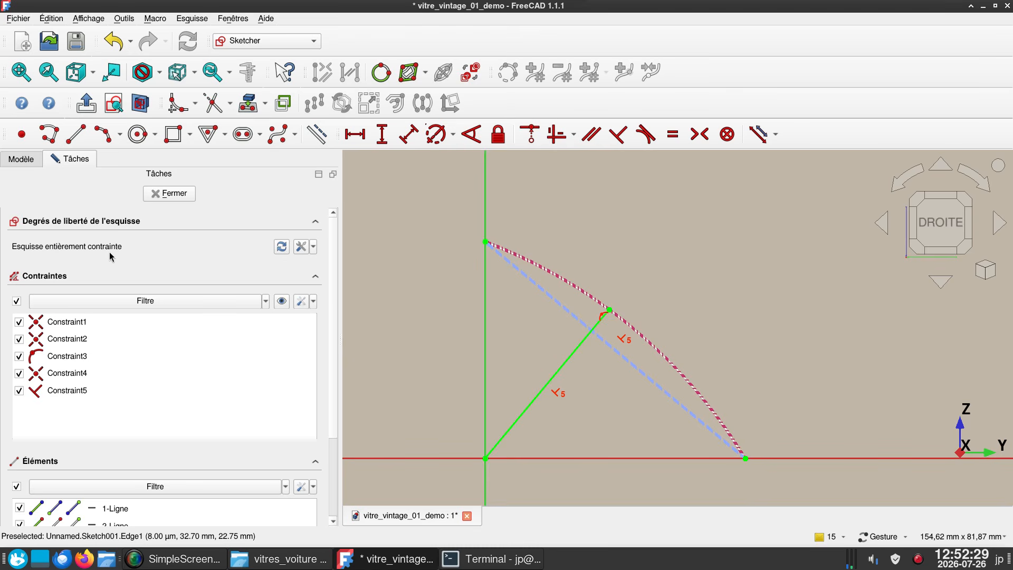
{"action": "left_click", "coordinate": [175, 194]}
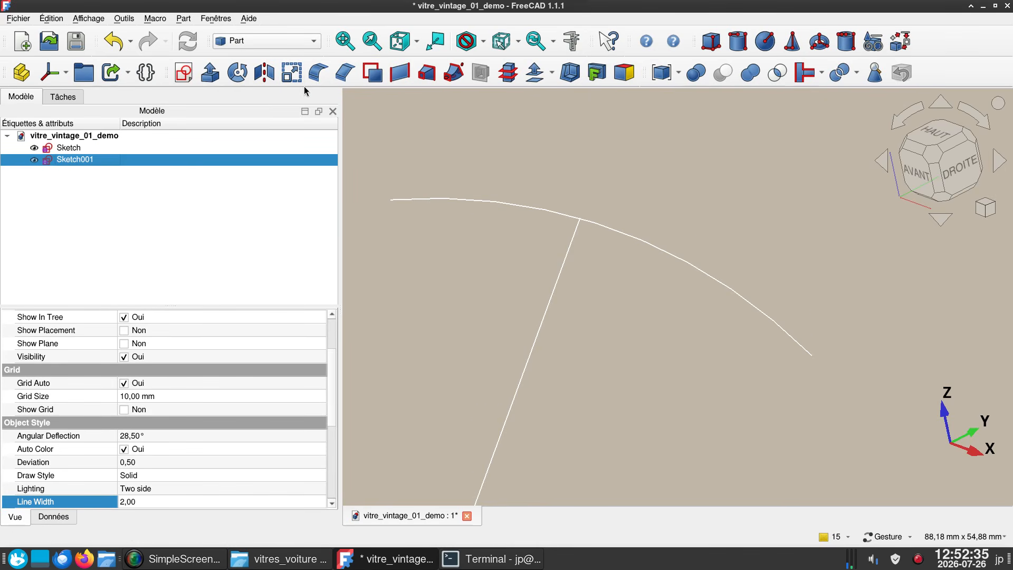
- Extrude the straight-line sketch 100 mm along its normal
{"action": "left_click", "coordinate": [210, 72]}
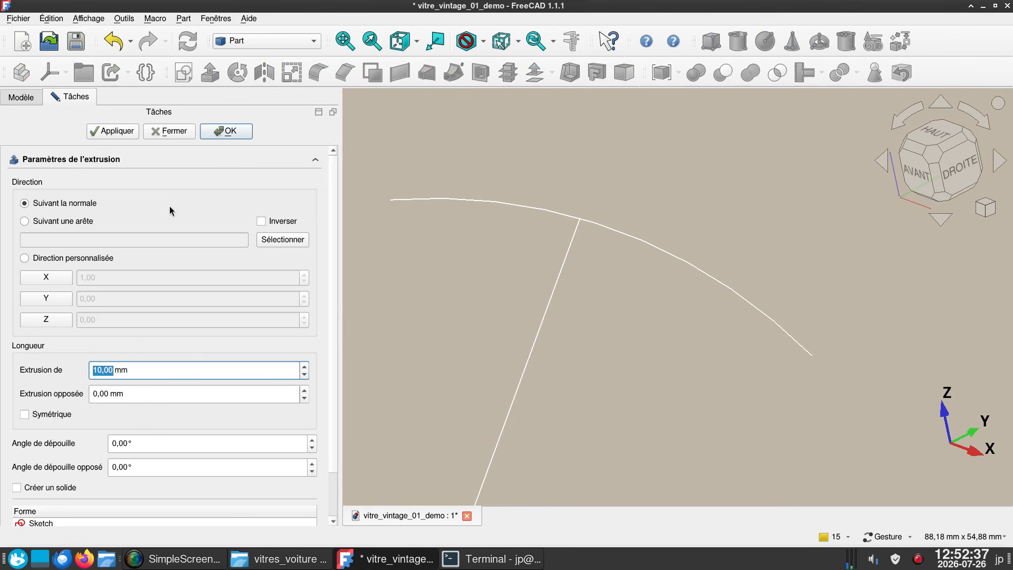
{"action": "type", "text": "100"}
{"action": "left_click", "coordinate": [228, 131]}
{"action": "scroll", "coordinate": [486, 283], "scroll_direction": "down", "scroll_amount": 3}
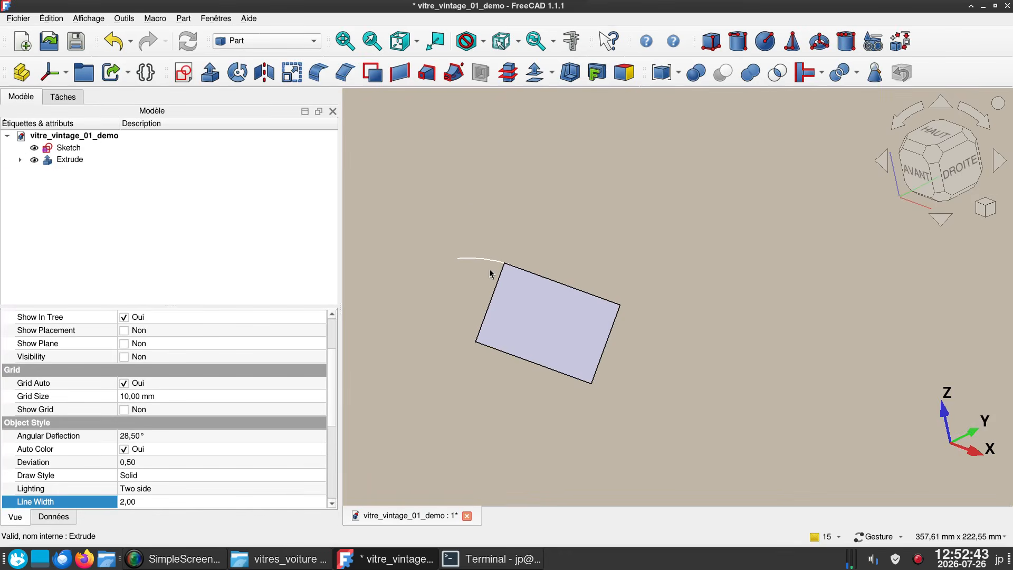
{"action": "left_click_drag", "start_coordinate": [491, 271], "coordinate": [540, 245]}
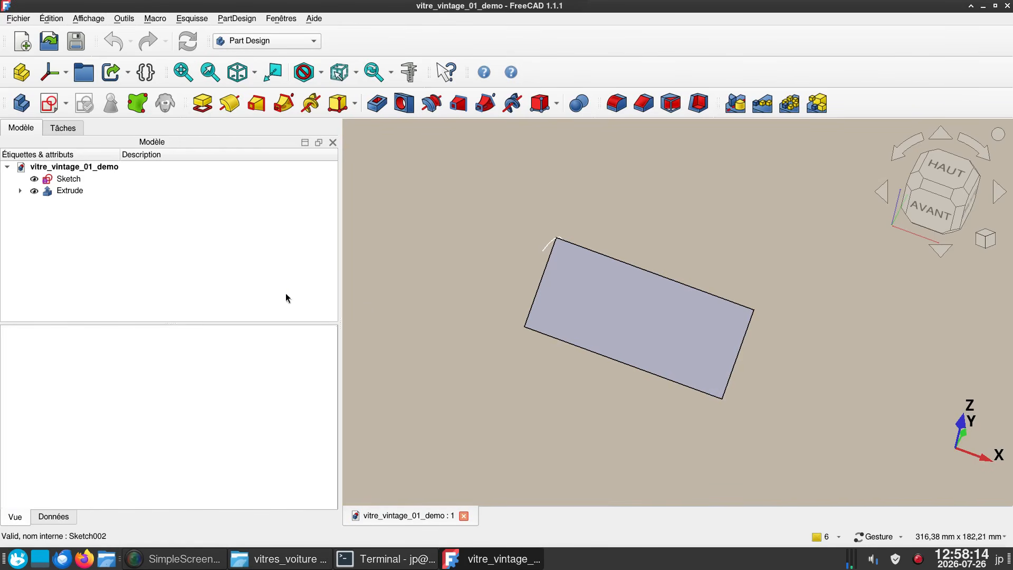
- In the Part workbench, start a sketch attached to the extruded rectangular face and project the face's outline as external geometry
{"action": "left_click", "coordinate": [650, 331]}
{"action": "left_click", "coordinate": [259, 42]}
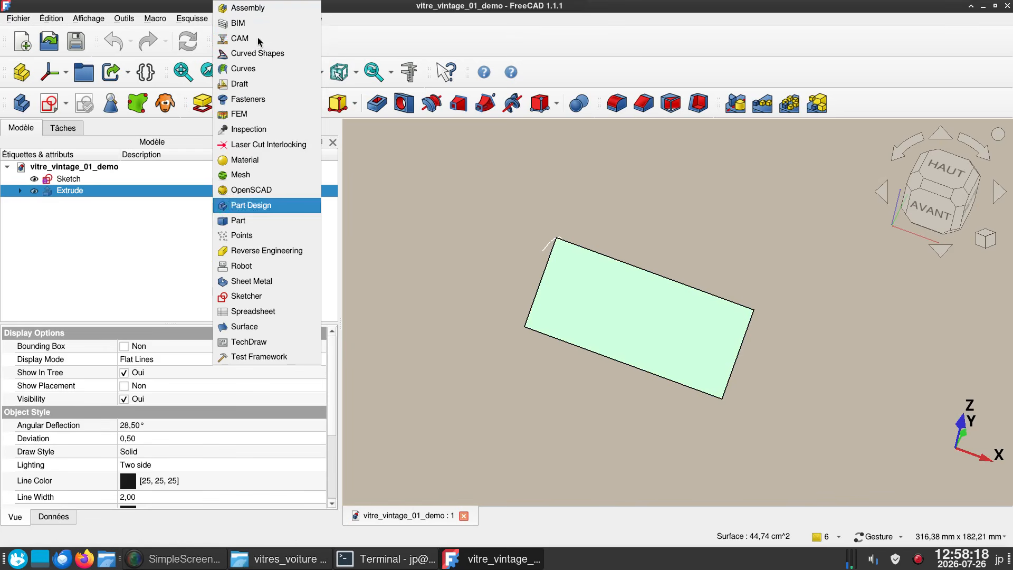
{"action": "left_click", "coordinate": [248, 225]}
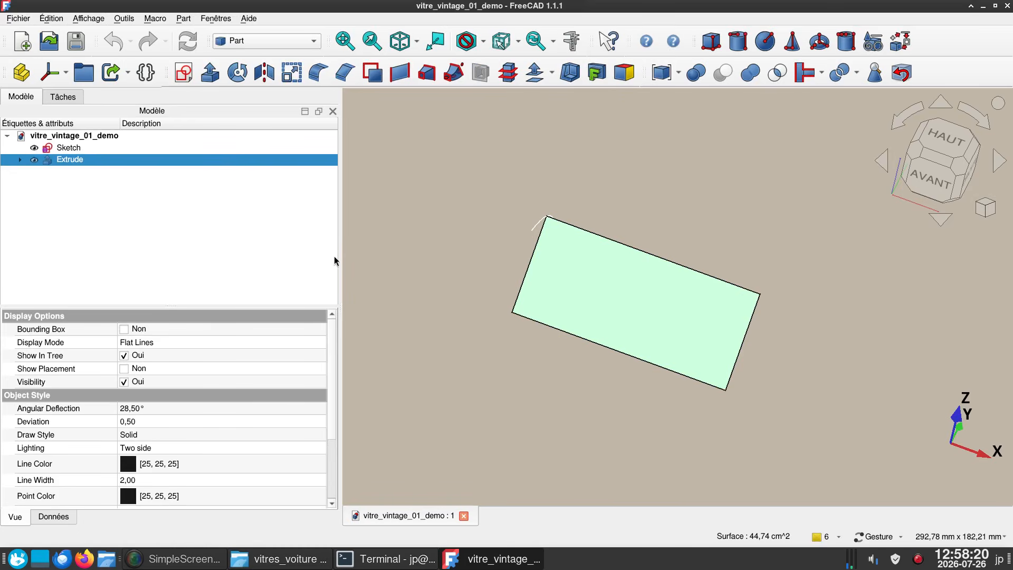
{"action": "scroll", "coordinate": [385, 283], "scroll_direction": "up", "scroll_amount": 2}
{"action": "right_click_drag", "start_coordinate": [414, 236], "coordinate": [357, 281]}
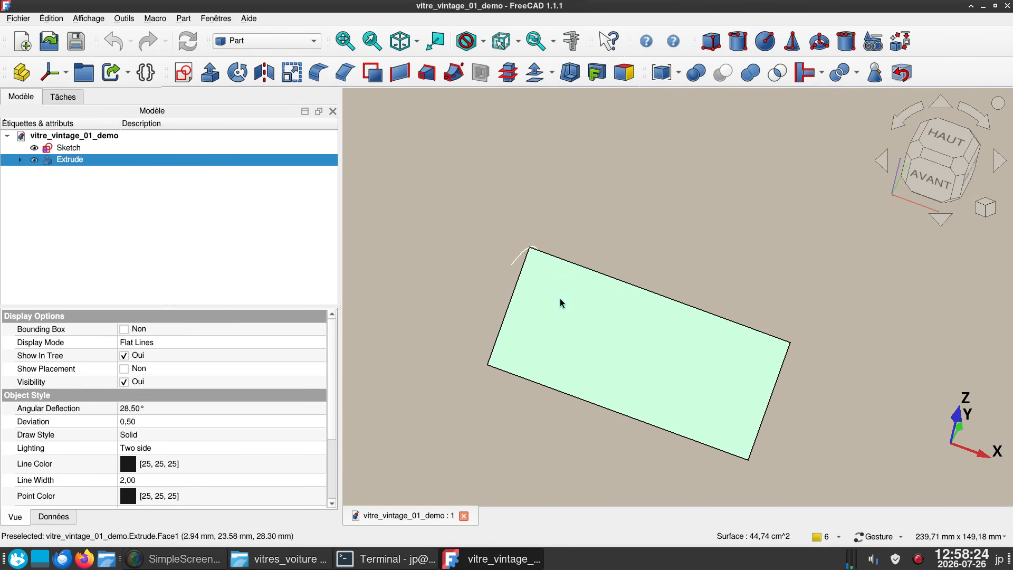
{"action": "left_click", "coordinate": [185, 72]}
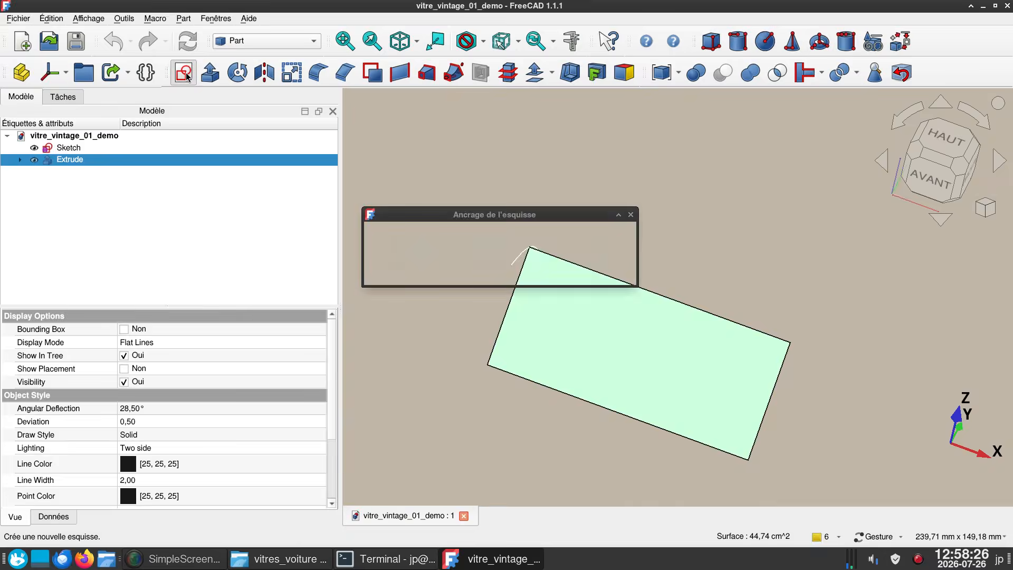
{"action": "left_click", "coordinate": [616, 269]}
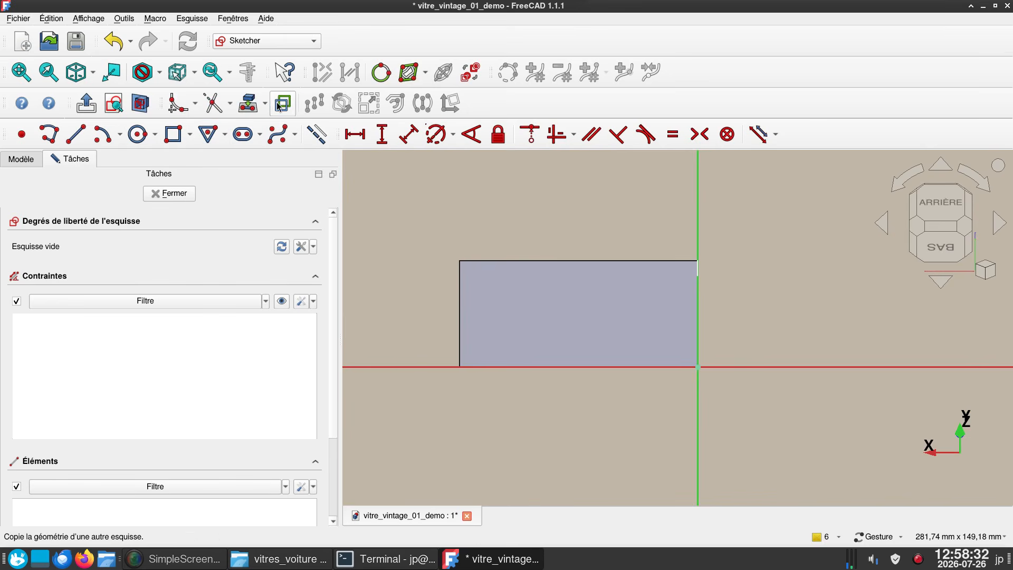
{"action": "left_click", "coordinate": [246, 106]}
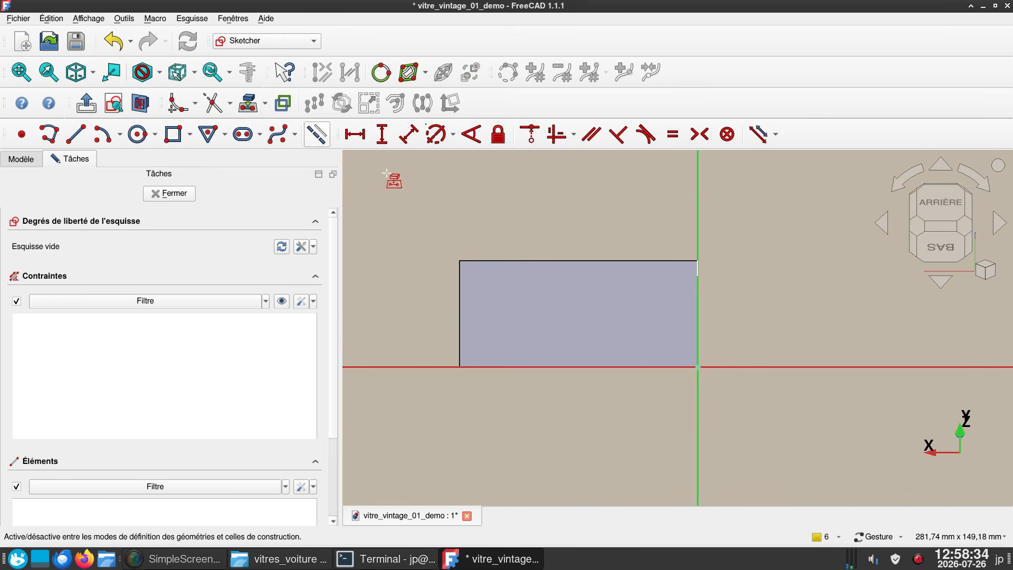
{"action": "left_click", "coordinate": [548, 294]}
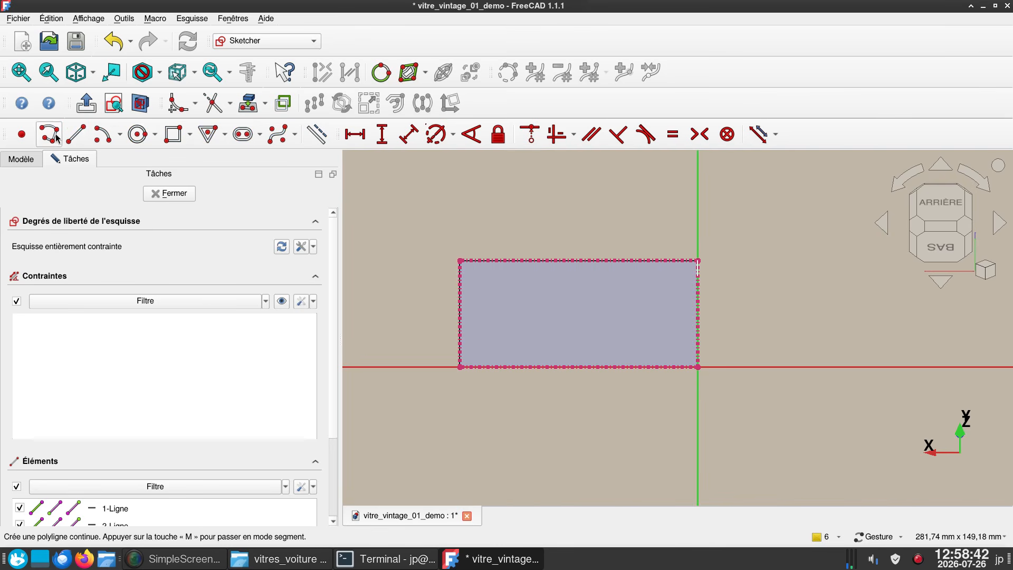
- Draw a three-point arc from the projected rectangle's corner at (0, 44.7 mm) to about (-71.1, 25.7 mm), bulging upward
{"action": "left_click", "coordinate": [120, 142]}
{"action": "left_click", "coordinate": [126, 168]}
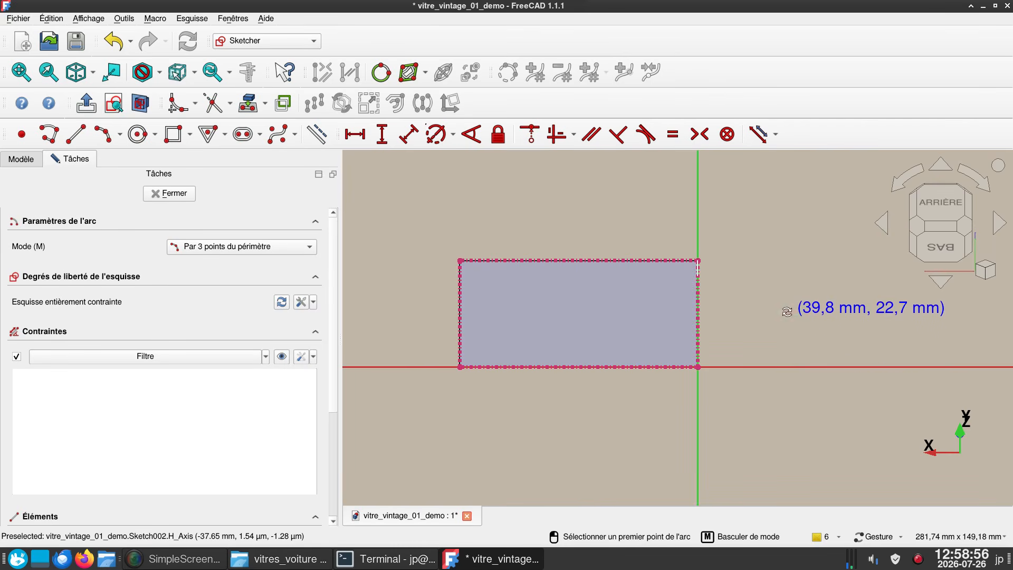
{"action": "mouse_move", "coordinate": [787, 312]}
{"action": "right_mouse_down"}
{"action": "mouse_move", "coordinate": [678, 316]}
{"action": "mouse_move", "coordinate": [781, 322]}
{"action": "right_mouse_up"}
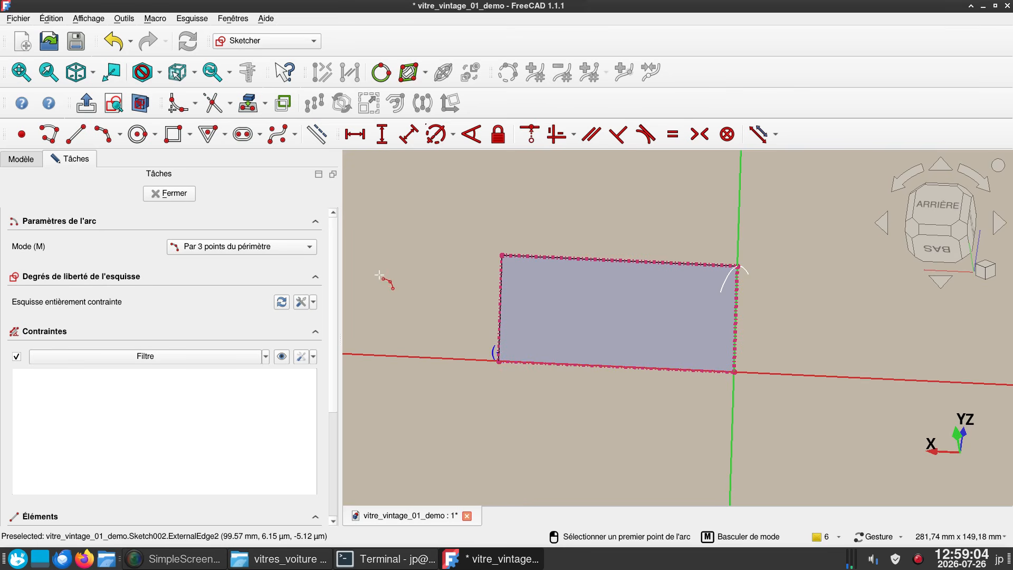
{"action": "left_click", "coordinate": [117, 102]}
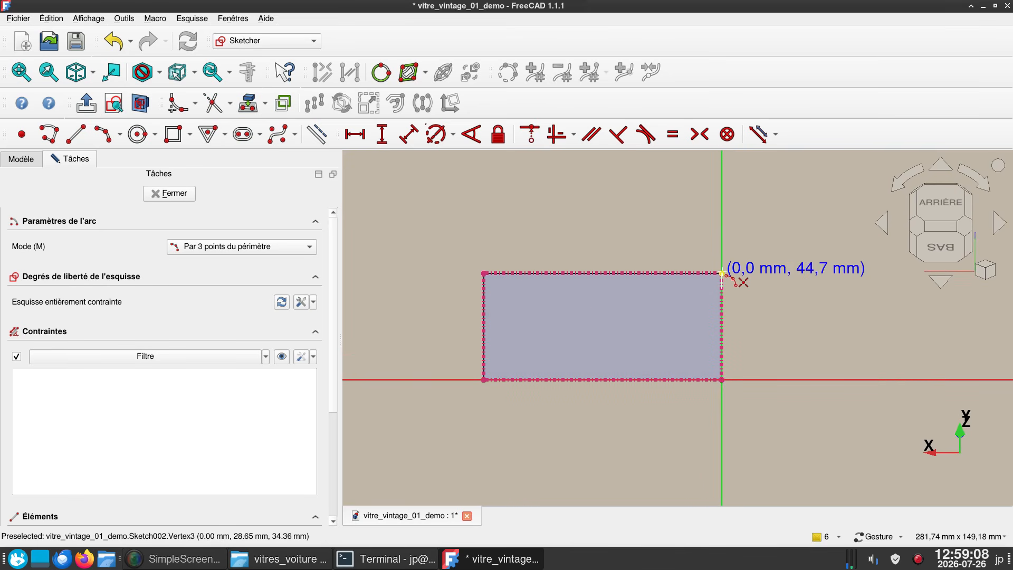
{"action": "left_click", "coordinate": [722, 273]}
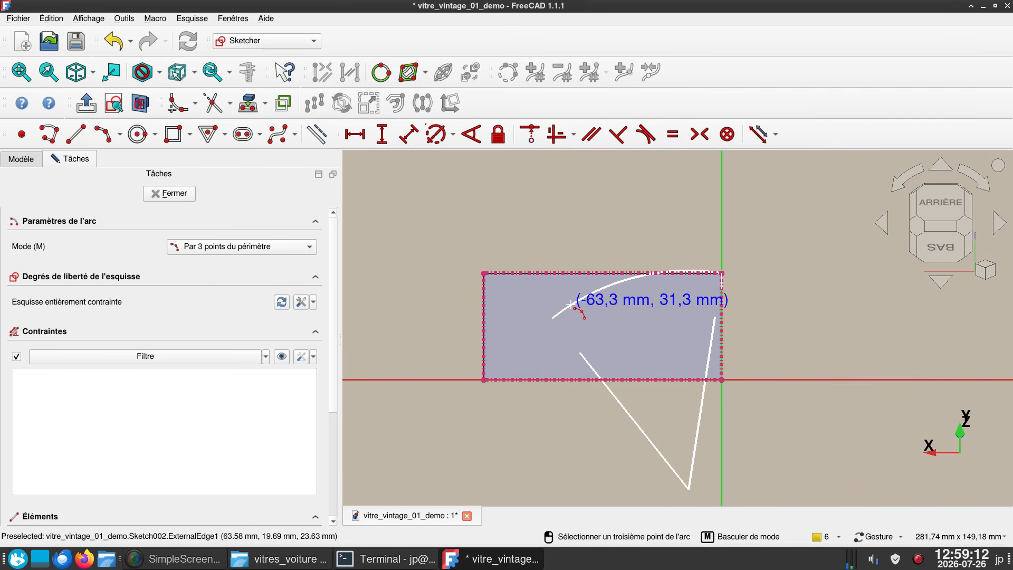
{"action": "left_click", "coordinate": [571, 306]}
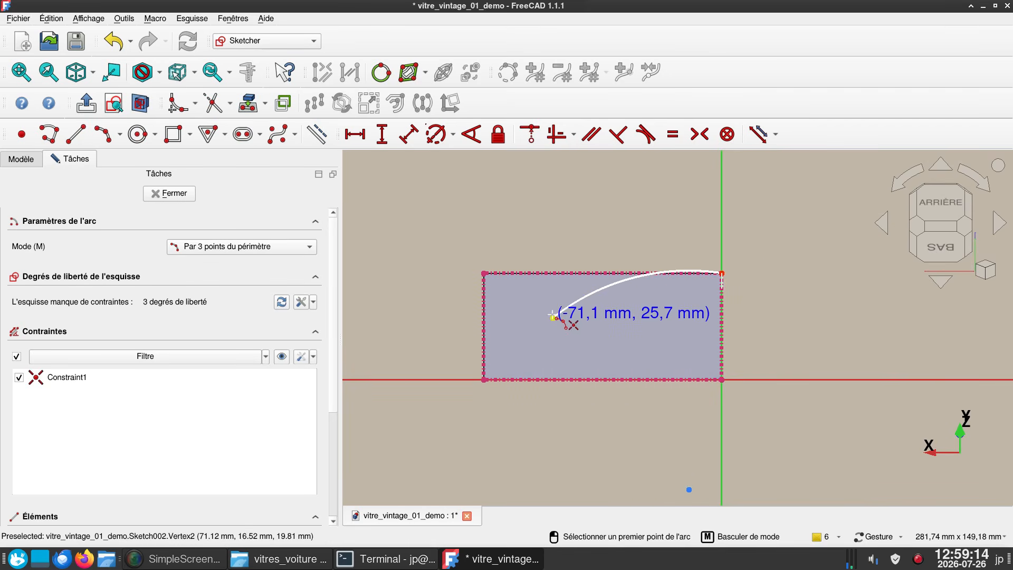
- Draw a second three-point arc from the first arc's end to the projected rectangle's opposite corner at (-100, 0 mm), bulging upward
{"action": "left_click", "coordinate": [552, 317]}
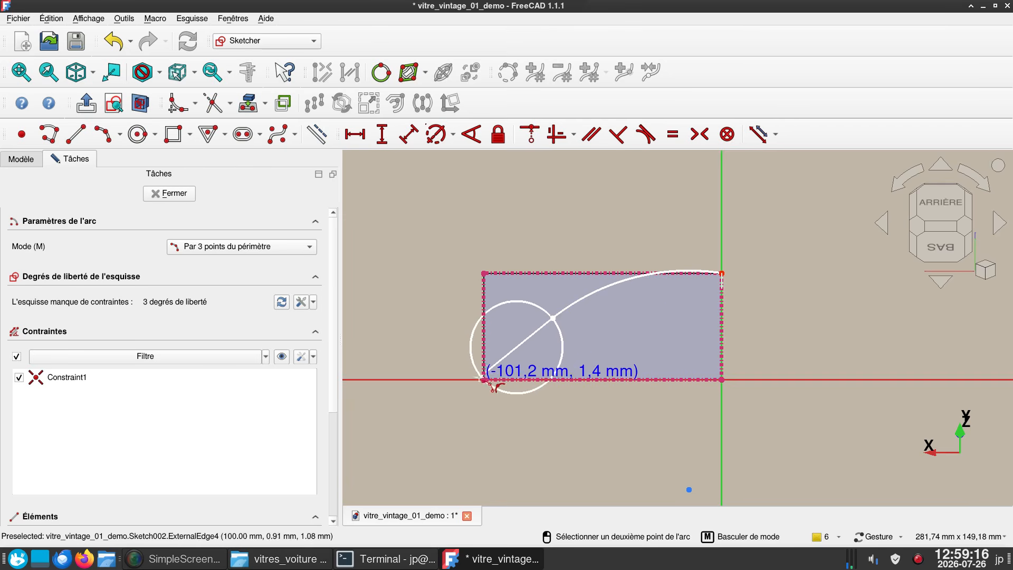
{"action": "left_click", "coordinate": [484, 379]}
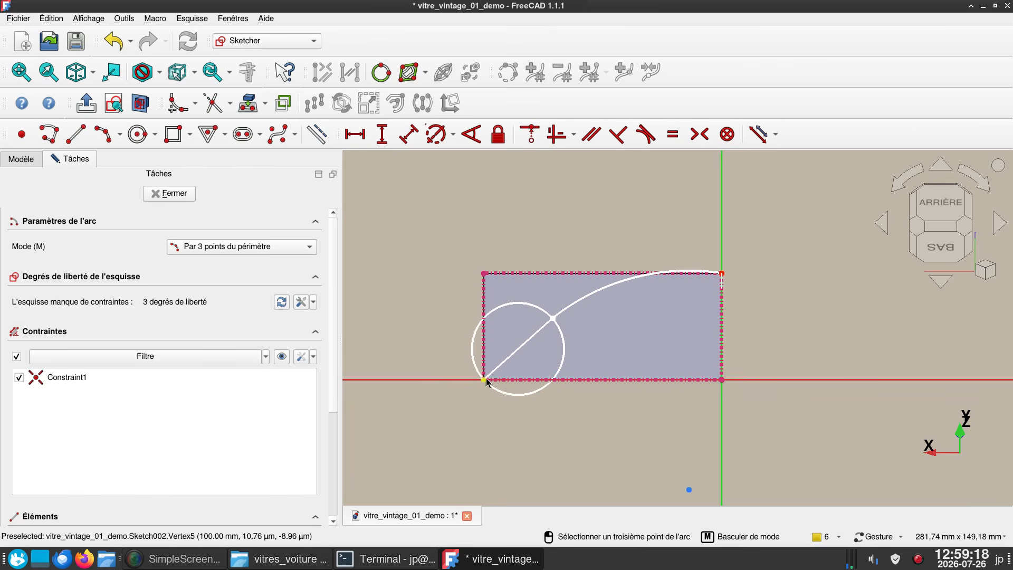
{"action": "left_click", "coordinate": [495, 356]}
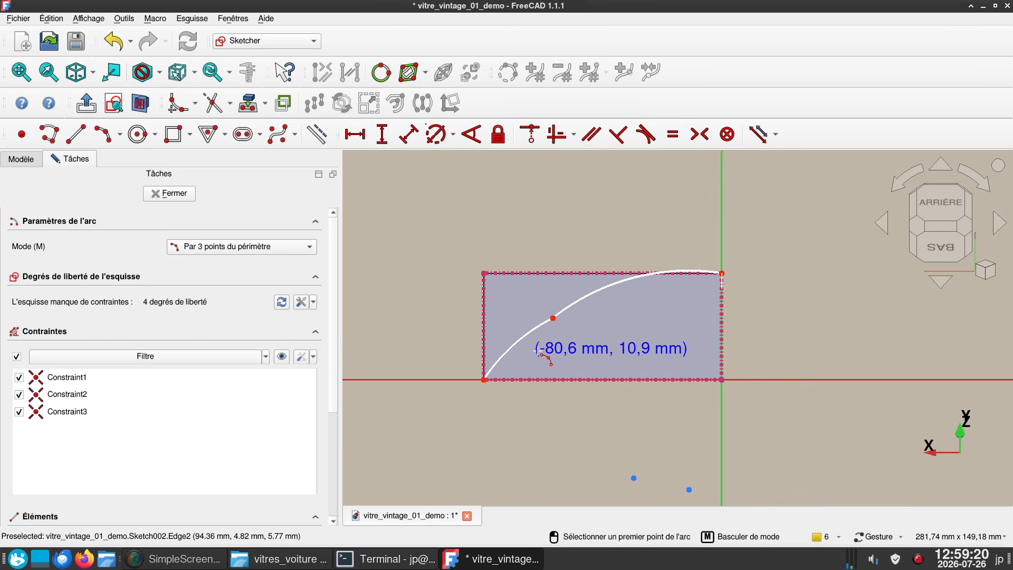
{"action": "right_click", "coordinate": [548, 352]}
- Make the two arcs tangent and reposition their shared point closer to the rectangle's short side
{"action": "left_click", "coordinate": [534, 330]}
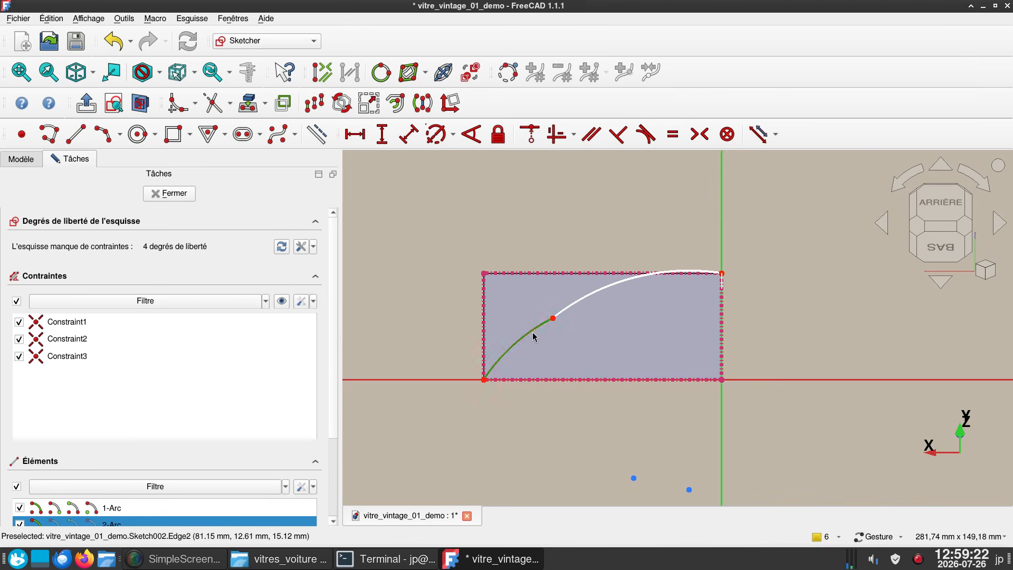
{"action": "left_click", "coordinate": [565, 311]}
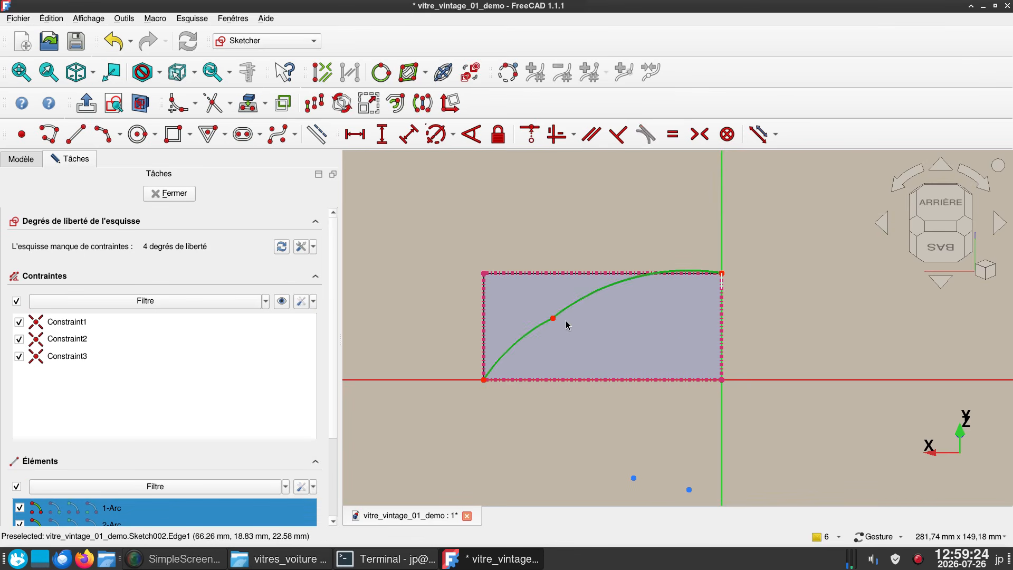
{"action": "key", "text": "t"}
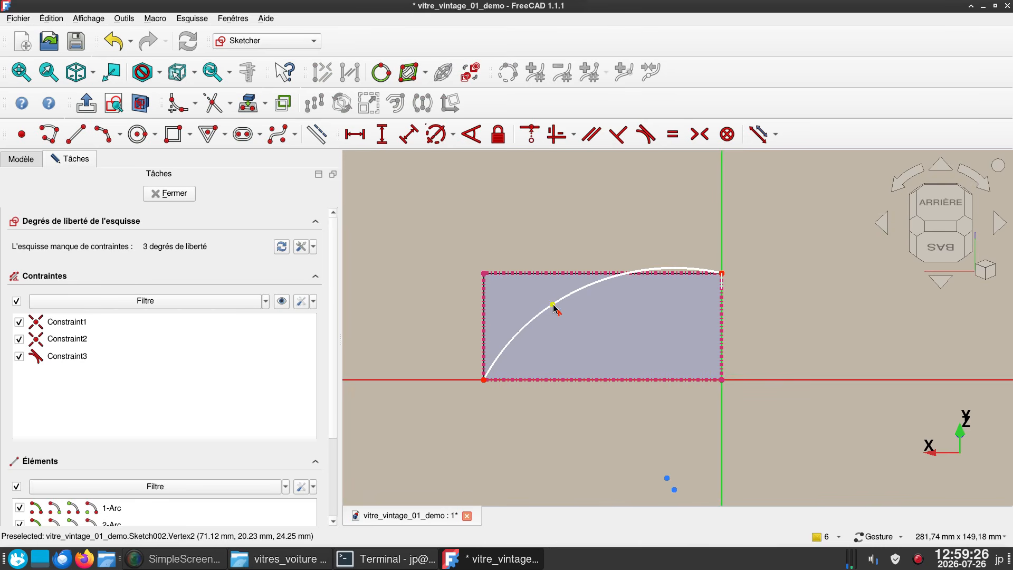
{"action": "left_click_drag", "start_coordinate": [553, 306], "coordinate": [510, 323]}
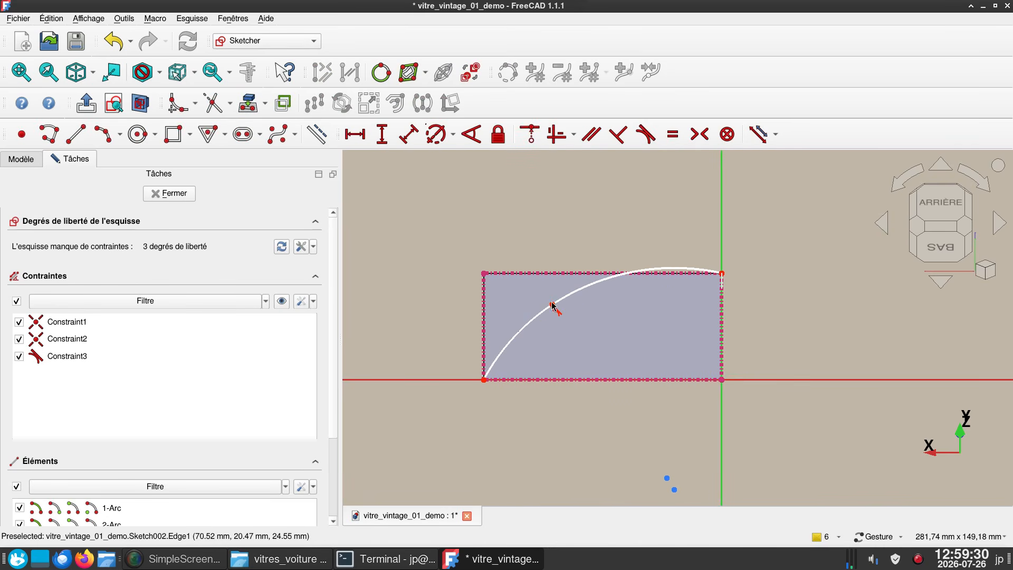
{"action": "mouse_move", "coordinate": [553, 306]}
{"action": "left_mouse_down"}
{"action": "mouse_move", "coordinate": [531, 314]}
{"action": "mouse_move", "coordinate": [528, 301]}
{"action": "mouse_move", "coordinate": [522, 316]}
{"action": "left_mouse_up"}
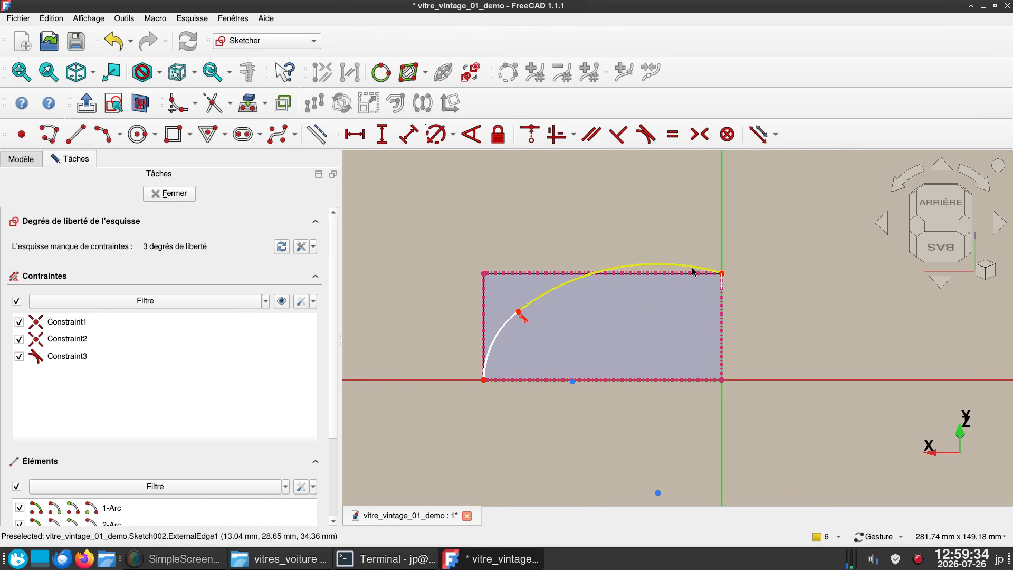
- Constrain the longer upper arc perpendicular to the vertical axis
{"action": "left_click", "coordinate": [720, 271]}
{"action": "left_click", "coordinate": [722, 256]}
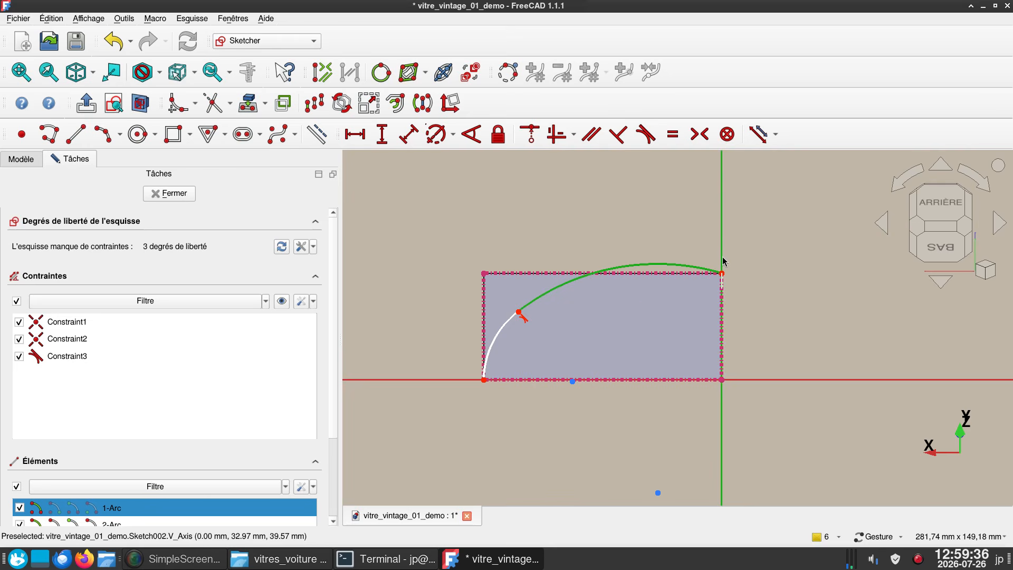
{"action": "key", "text": "n"}
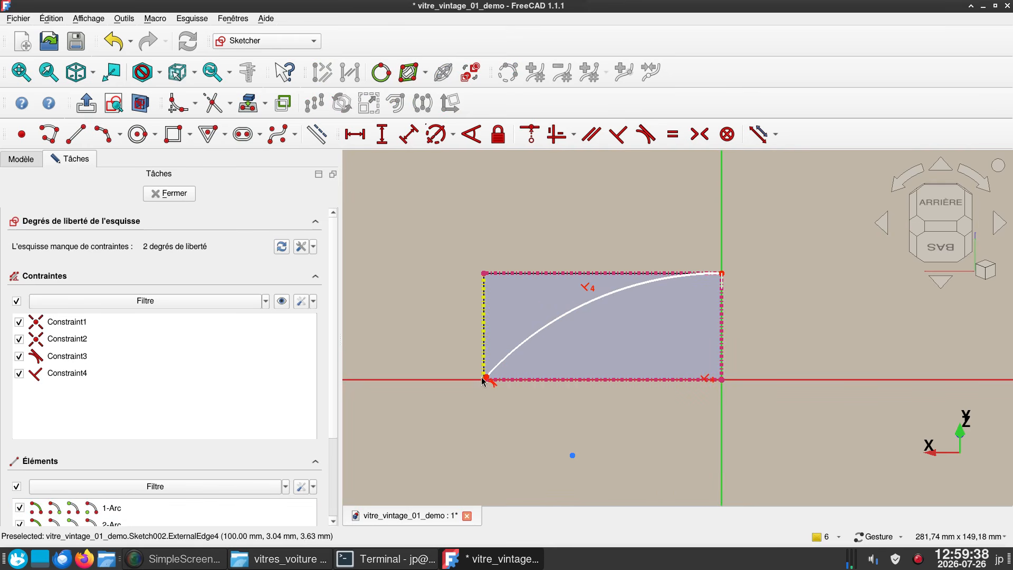
- Move the arcs' junction to about (-78.9, 26.9 mm), lock its position with horizontal and vertical distances, and close the sketch
{"action": "left_click_drag", "start_coordinate": [485, 376], "coordinate": [536, 319]}
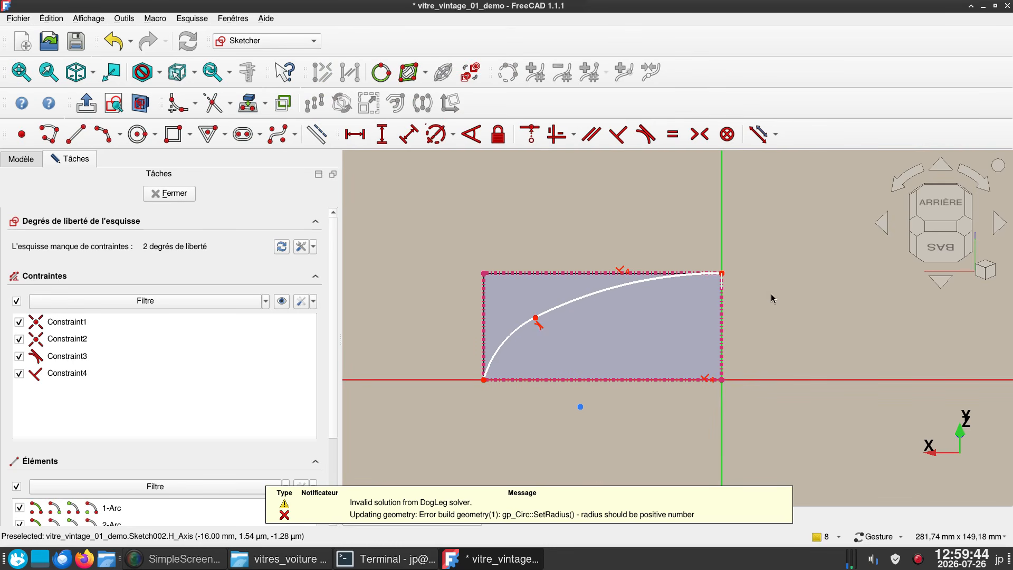
{"action": "mouse_move", "coordinate": [535, 318]}
{"action": "left_mouse_down"}
{"action": "mouse_move", "coordinate": [552, 305]}
{"action": "mouse_move", "coordinate": [534, 316]}
{"action": "left_mouse_up"}
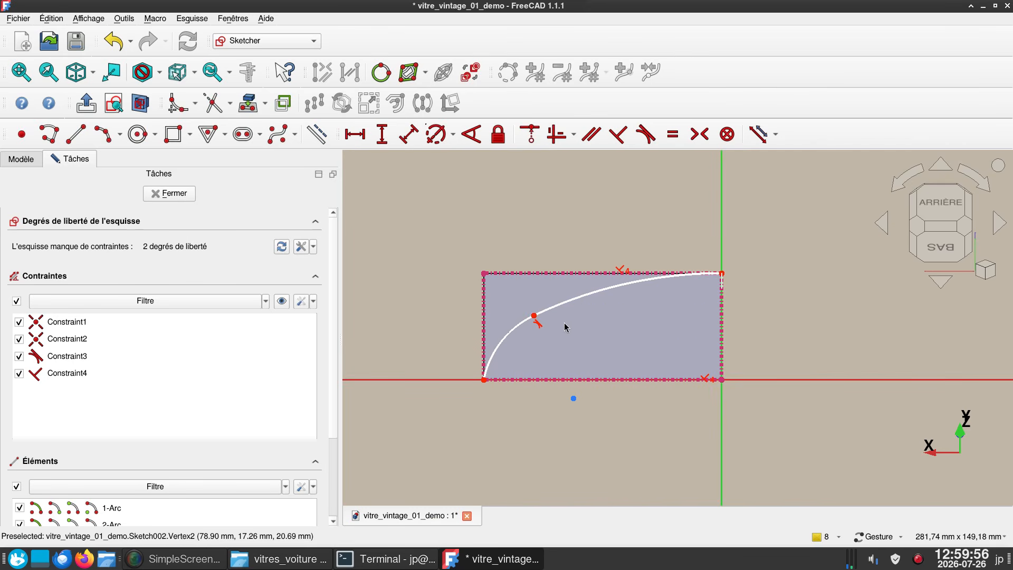
{"action": "left_click", "coordinate": [534, 316]}
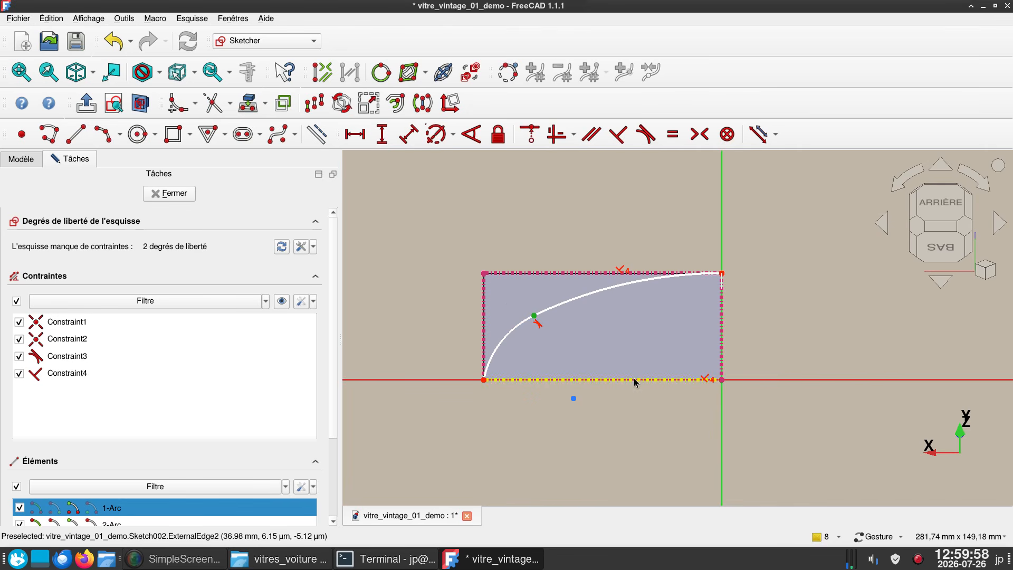
{"action": "key", "text": "k"}
{"action": "key", "text": "l"}
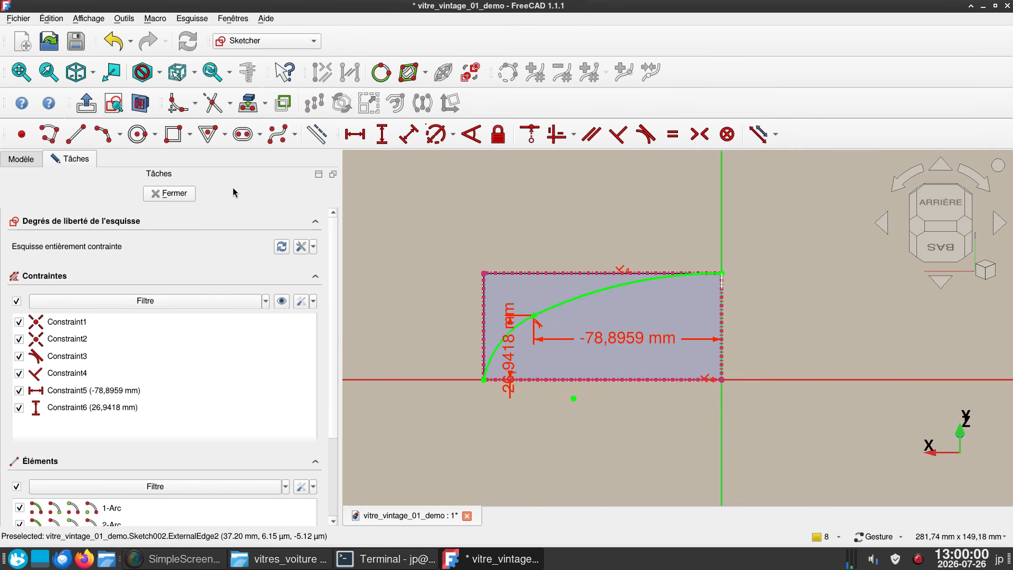
{"action": "left_click", "coordinate": [167, 193]}
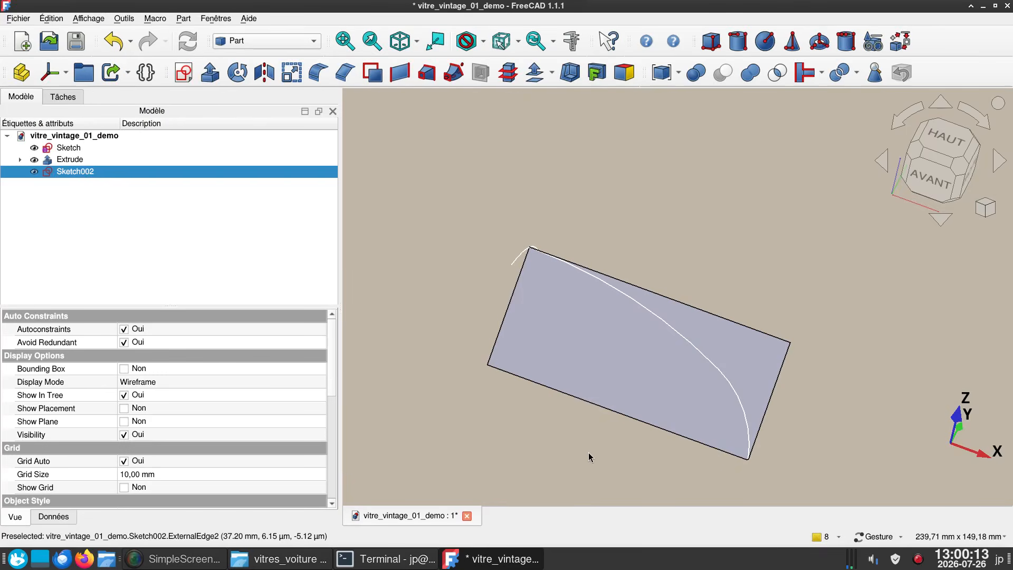
- Hide the extruded face and sweep the first arc profile, Sketch, along both tangent arcs as a non-solid surface with Frenet on
{"action": "left_click", "coordinate": [608, 357]}
{"action": "key", "text": "space"}
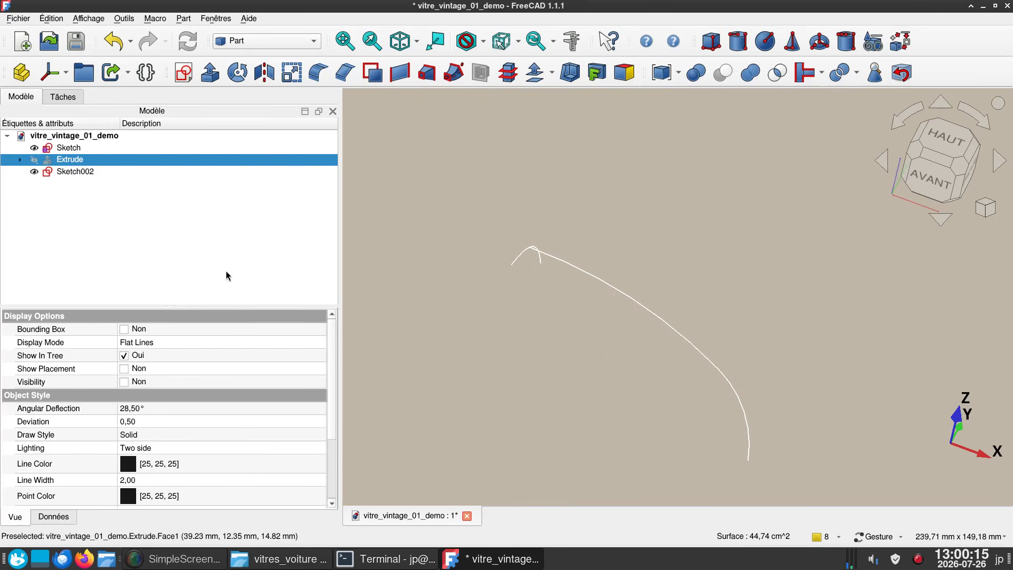
{"action": "left_click", "coordinate": [454, 73]}
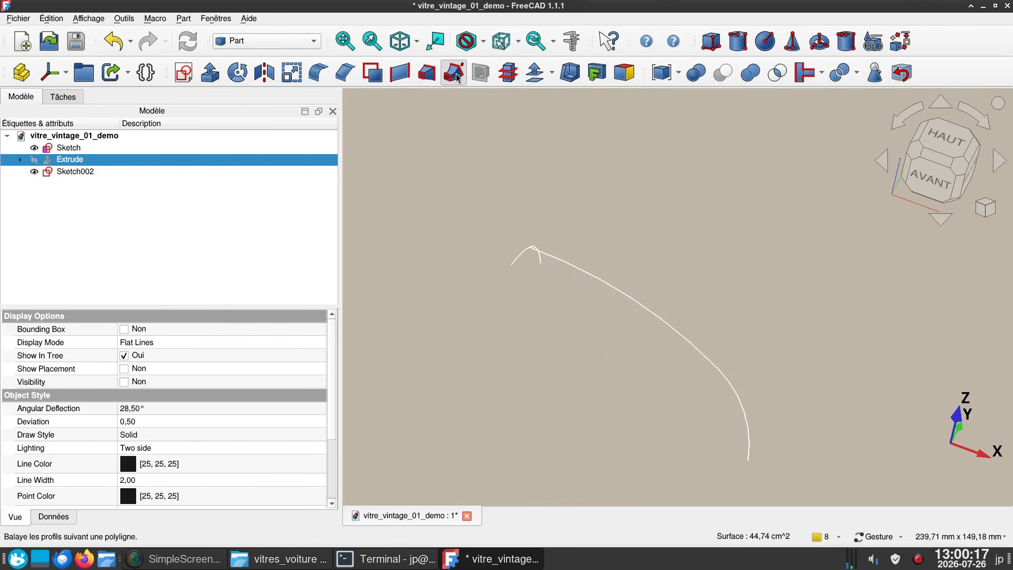
{"action": "left_click", "coordinate": [66, 204]}
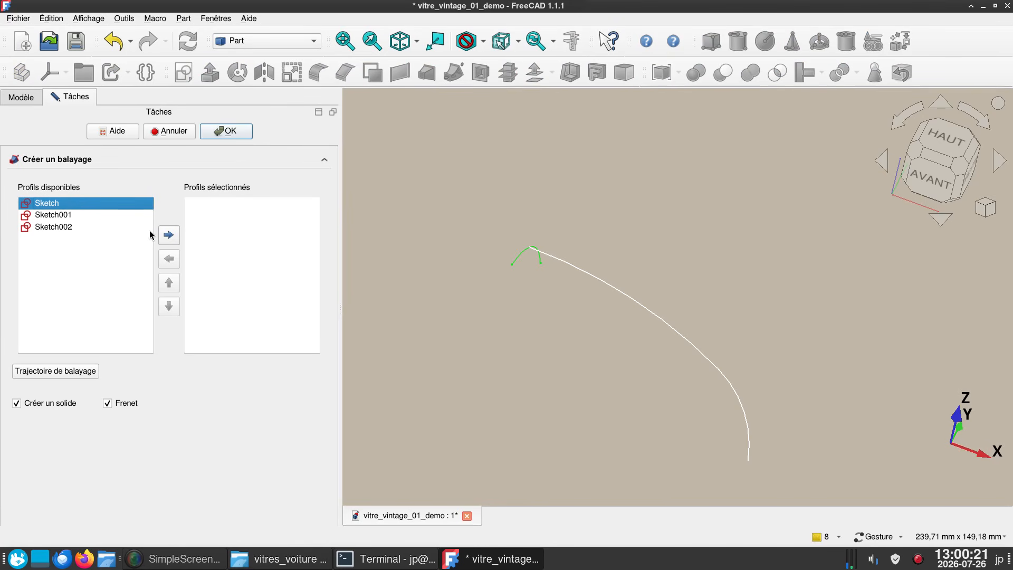
{"action": "left_click", "coordinate": [169, 236]}
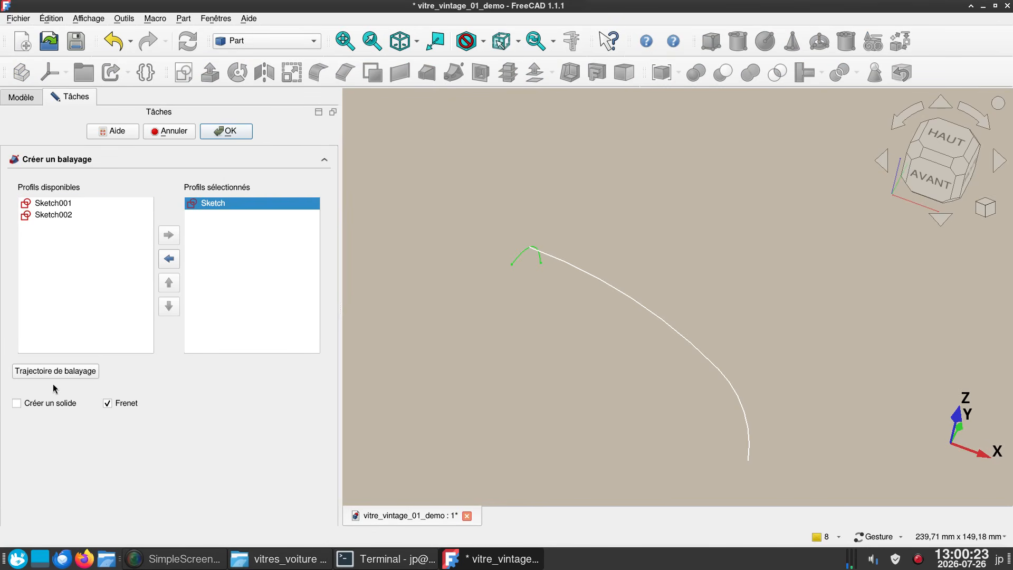
{"action": "left_click", "coordinate": [55, 371]}
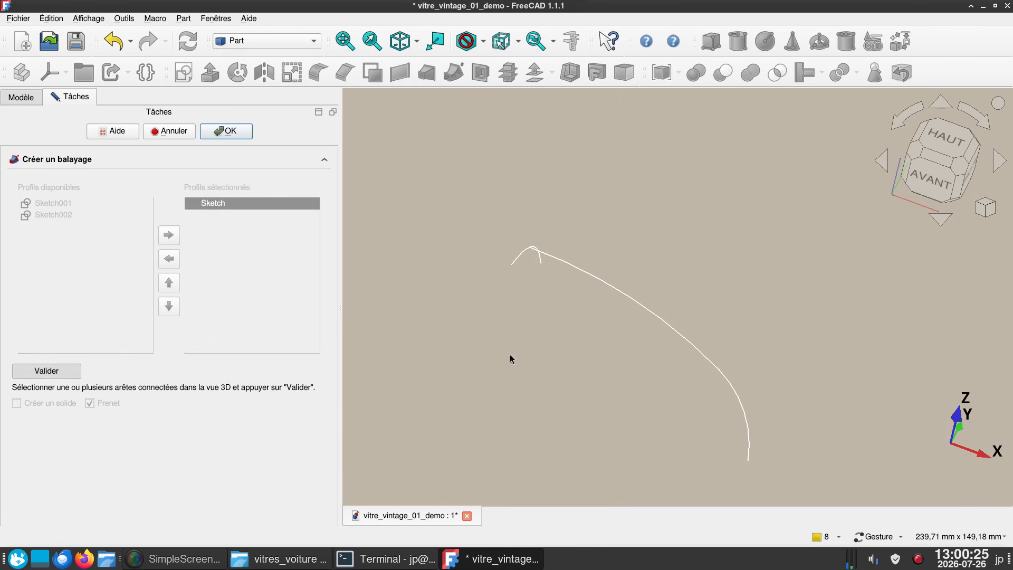
{"action": "left_click", "coordinate": [672, 331]}
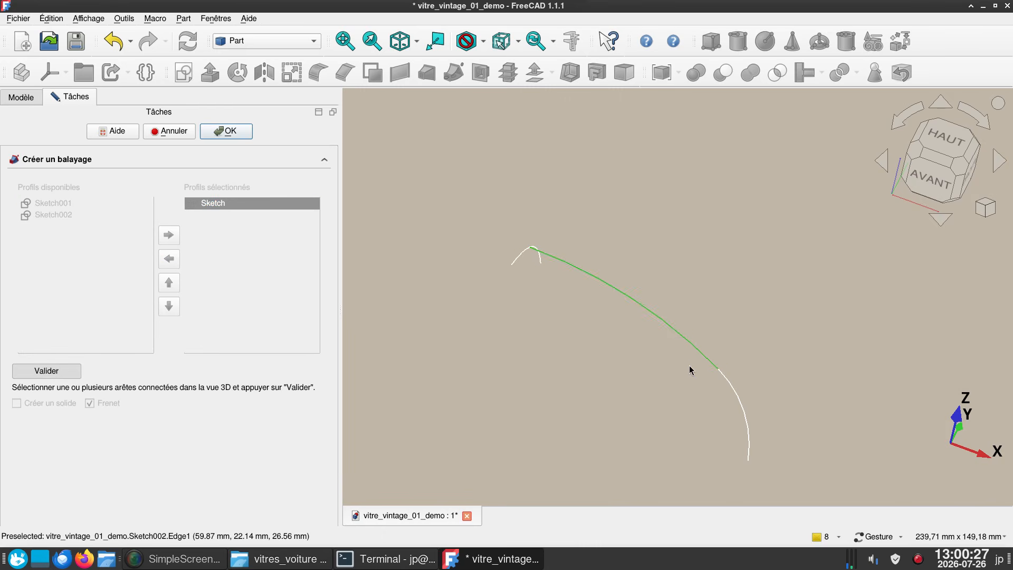
{"action": "left_click", "coordinate": [738, 400]}
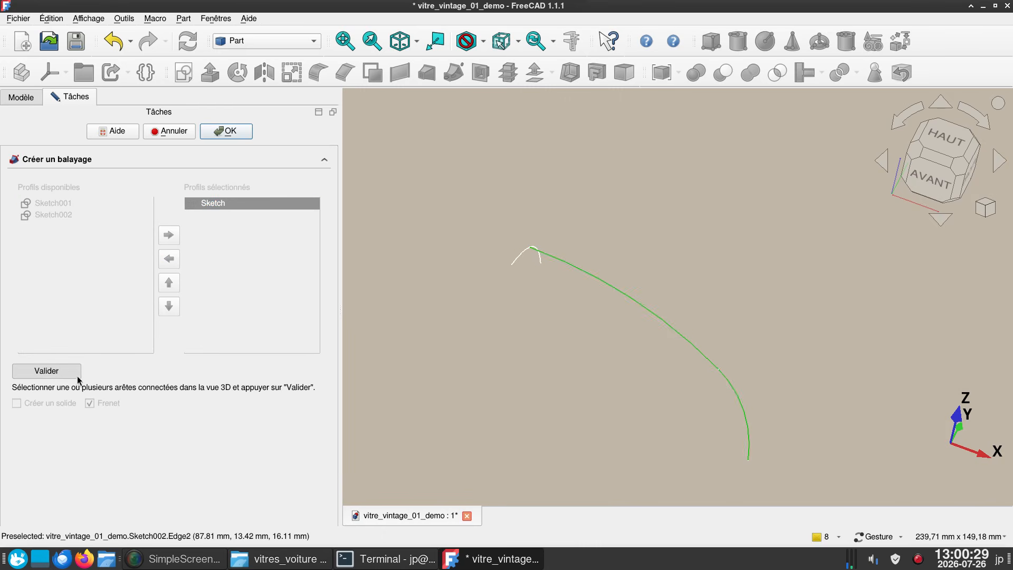
{"action": "left_click", "coordinate": [58, 371]}
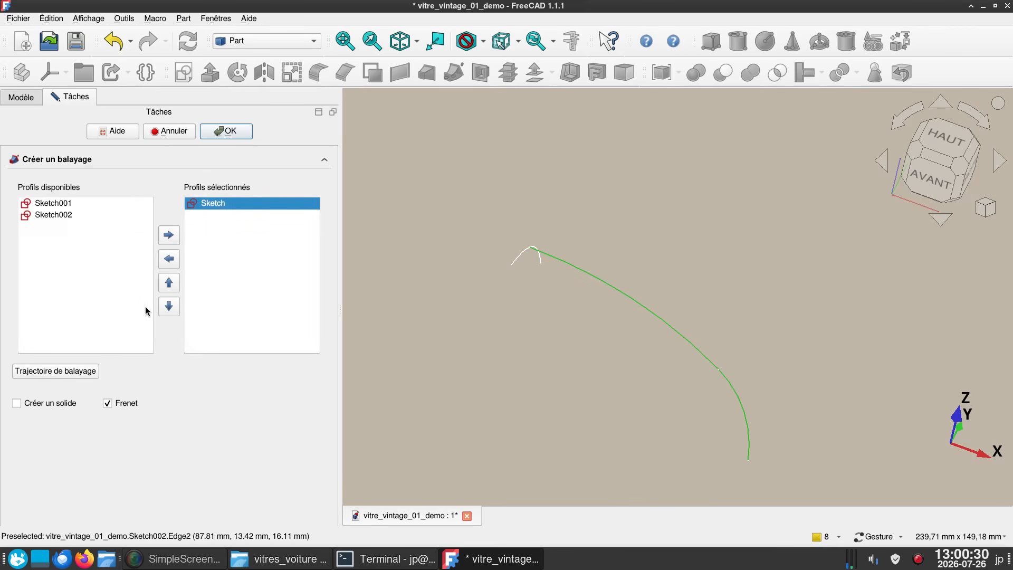
{"action": "left_click", "coordinate": [231, 130]}
- Create a new sketch on the YZ plane and turn on the section view to cut the swept surface at the sketch plane
{"action": "left_click_drag", "start_coordinate": [778, 332], "coordinate": [804, 308]}
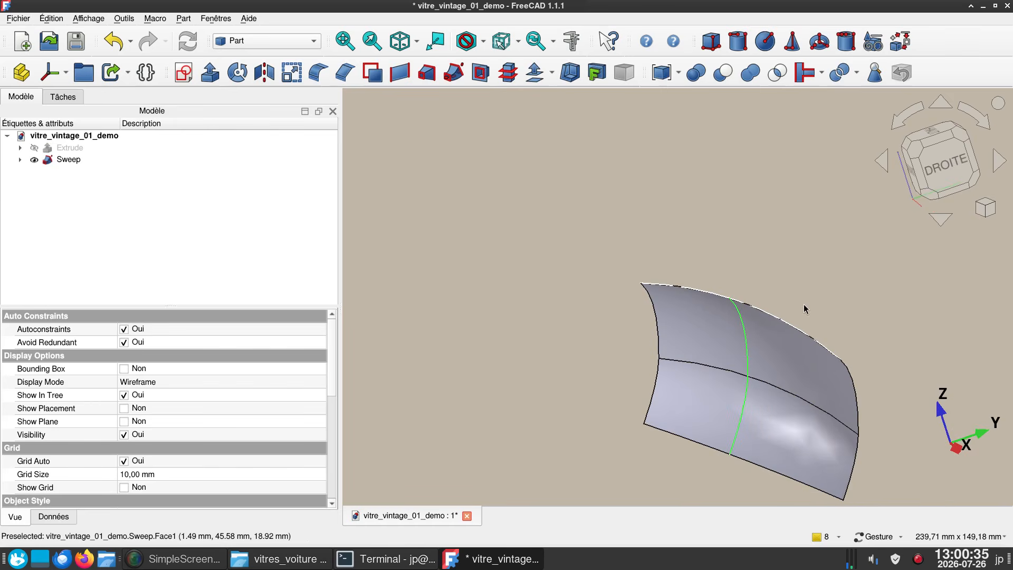
{"action": "left_click_drag", "start_coordinate": [582, 284], "coordinate": [633, 241]}
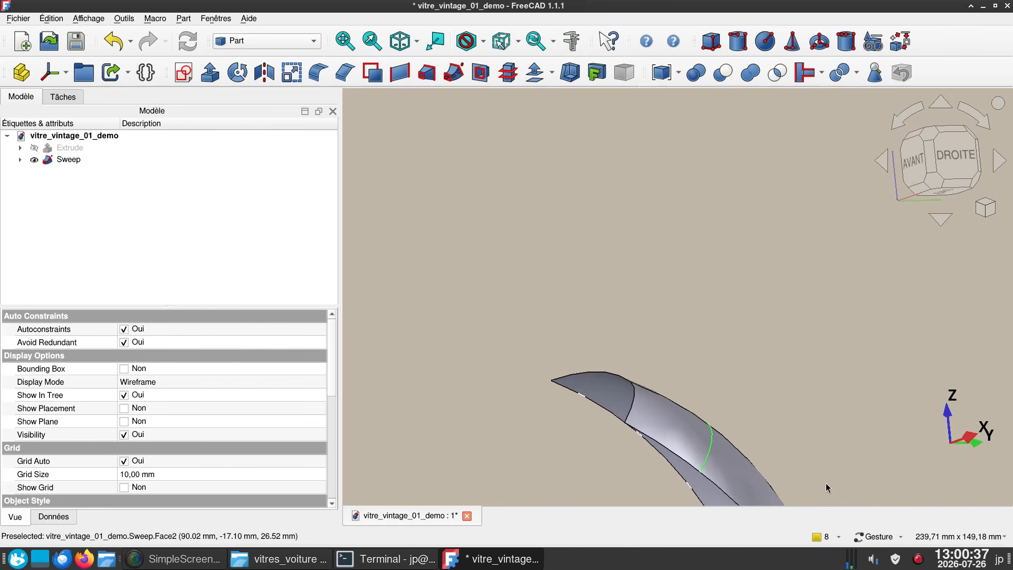
{"action": "left_click_drag", "start_coordinate": [826, 488], "coordinate": [598, 334]}
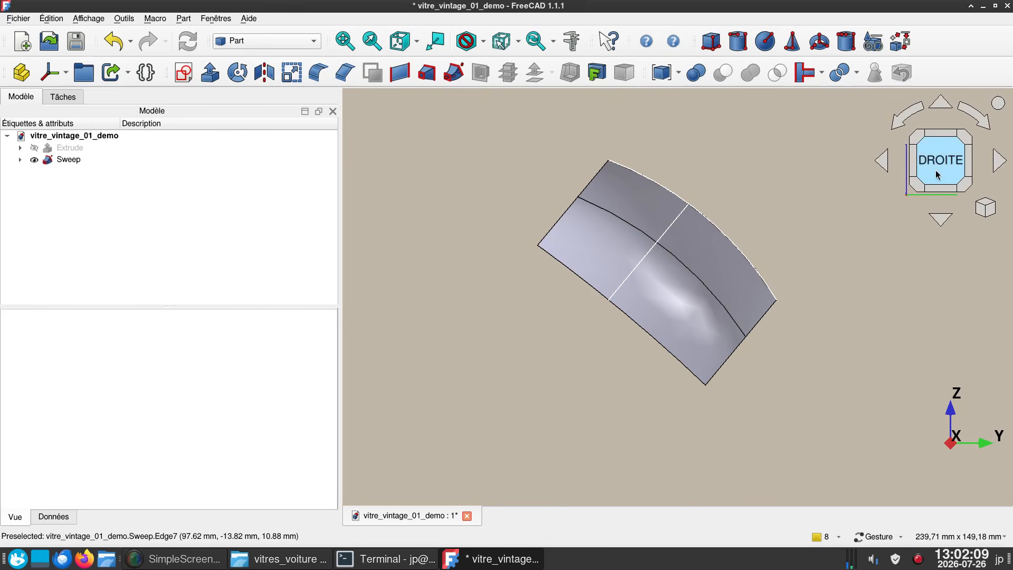
{"action": "left_click", "coordinate": [188, 75]}
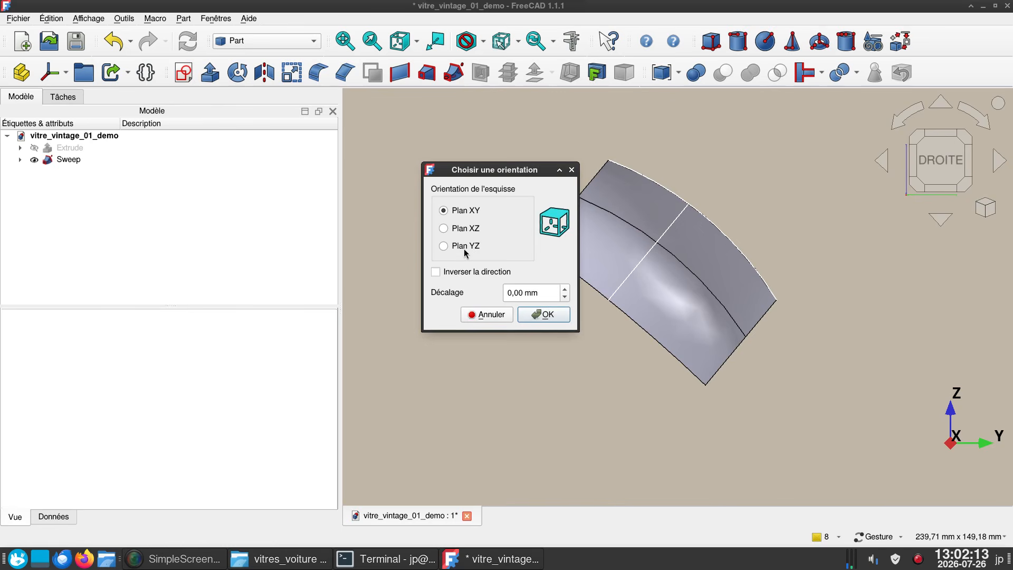
{"action": "left_click", "coordinate": [465, 246]}
{"action": "left_click", "coordinate": [549, 320]}
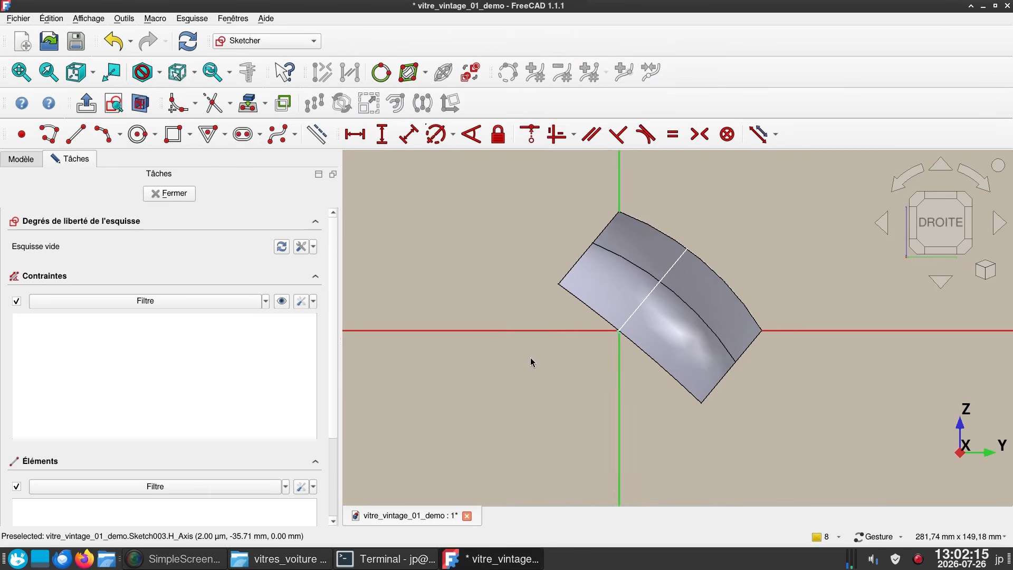
{"action": "left_click", "coordinate": [138, 103]}
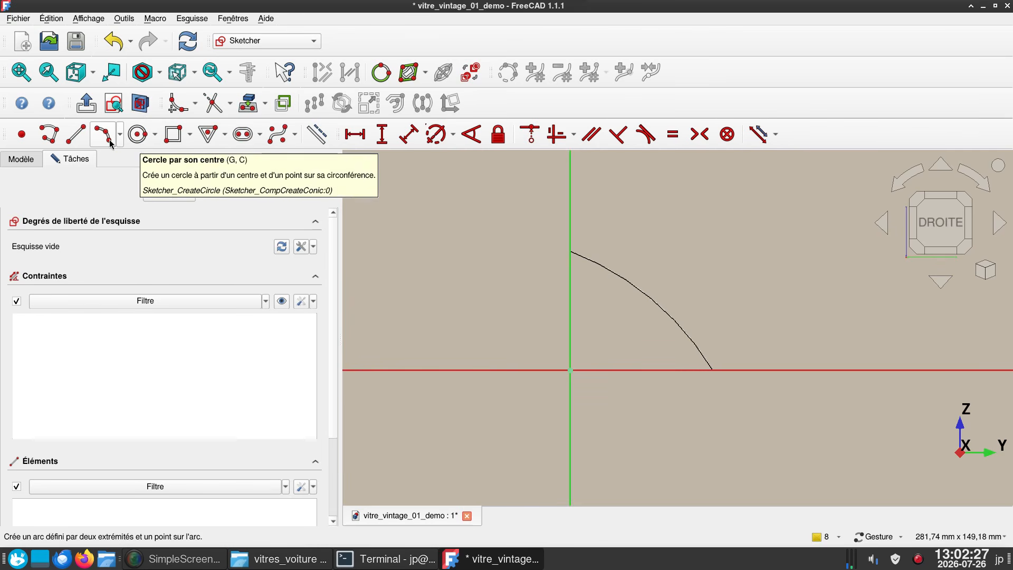
- Draw a polyline down the vertical axis, around a tangent arc of about 10.7 mm radius to the horizontal axis, ending in a long tangent line
{"action": "left_click", "coordinate": [50, 134]}
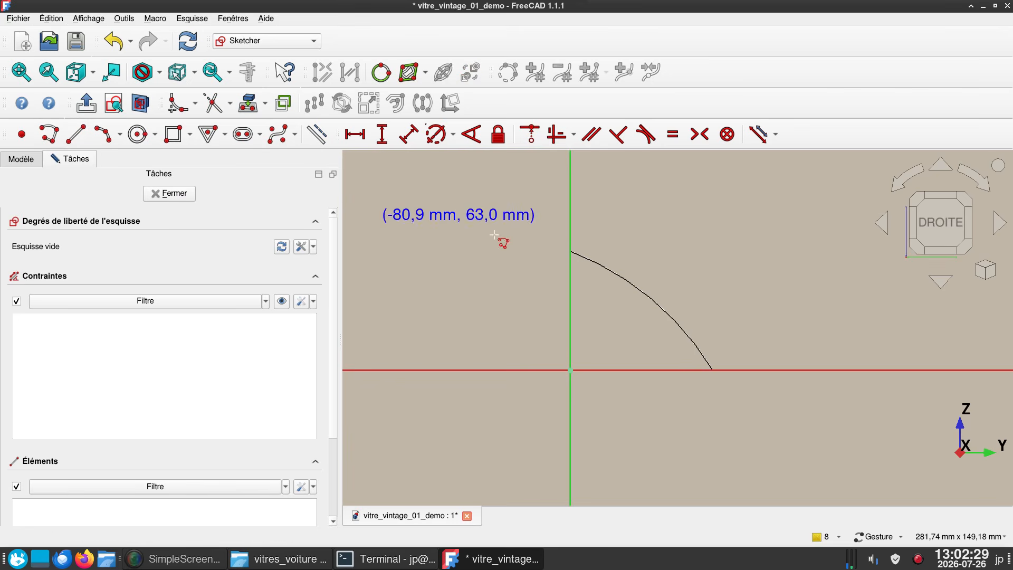
{"action": "left_click", "coordinate": [571, 209]}
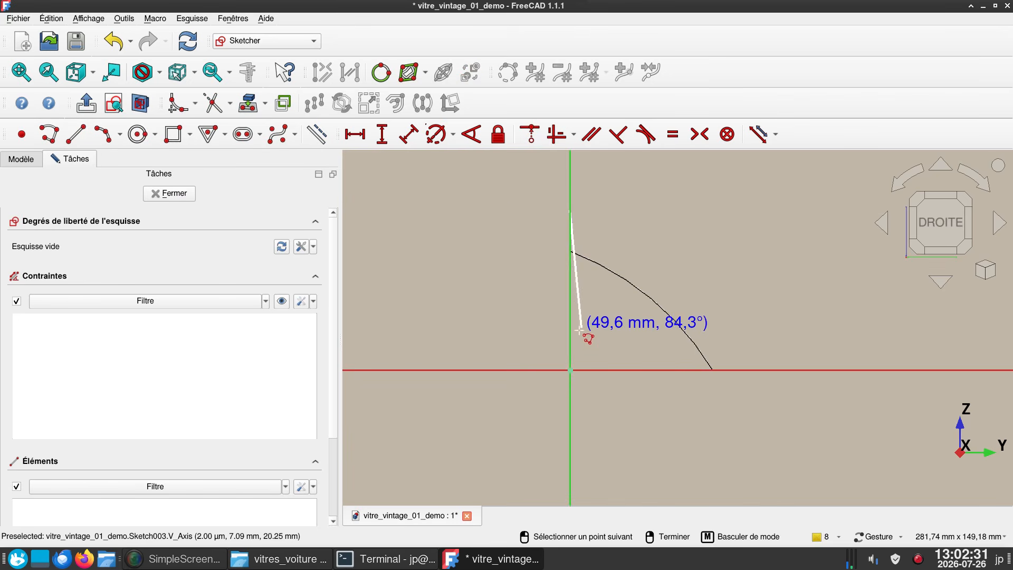
{"action": "left_click", "coordinate": [571, 345]}
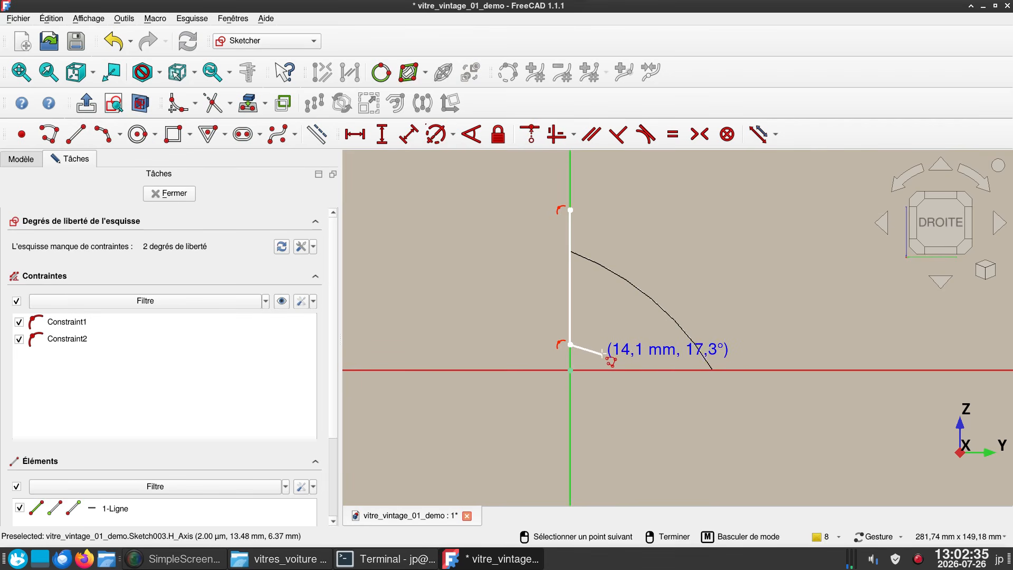
{"action": "key", "text": "m"}
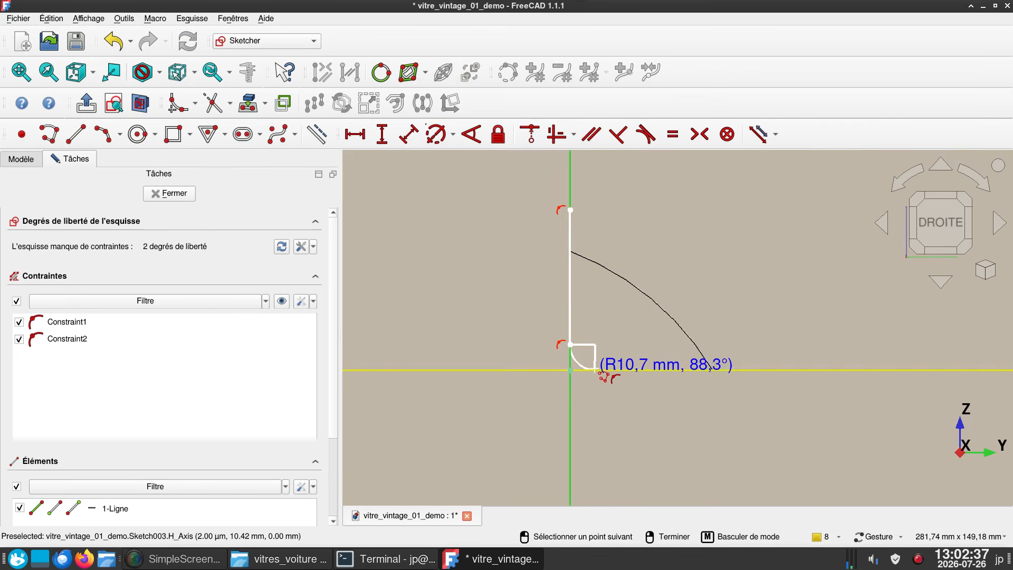
{"action": "left_click", "coordinate": [595, 370]}
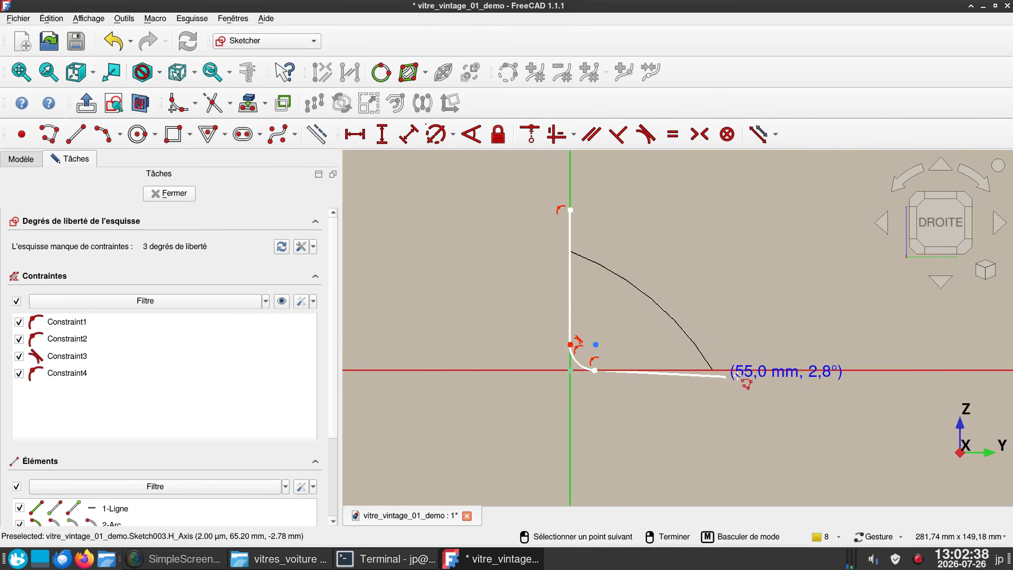
{"action": "left_click", "coordinate": [775, 378]}
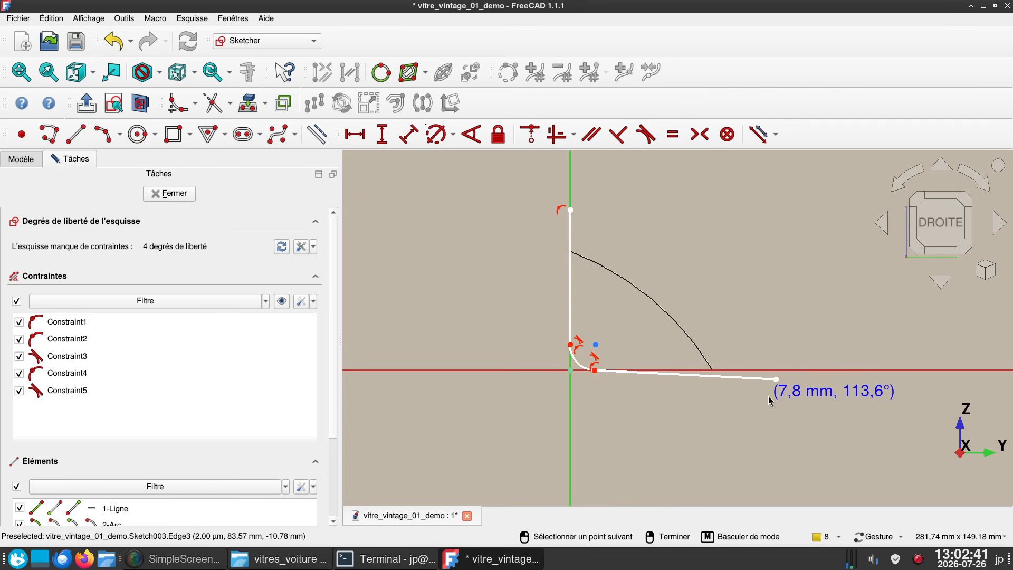
- Finish the polyline and constrain its long lower line to be horizontal
{"action": "right_click", "coordinate": [764, 386]}
{"action": "right_click", "coordinate": [758, 384]}
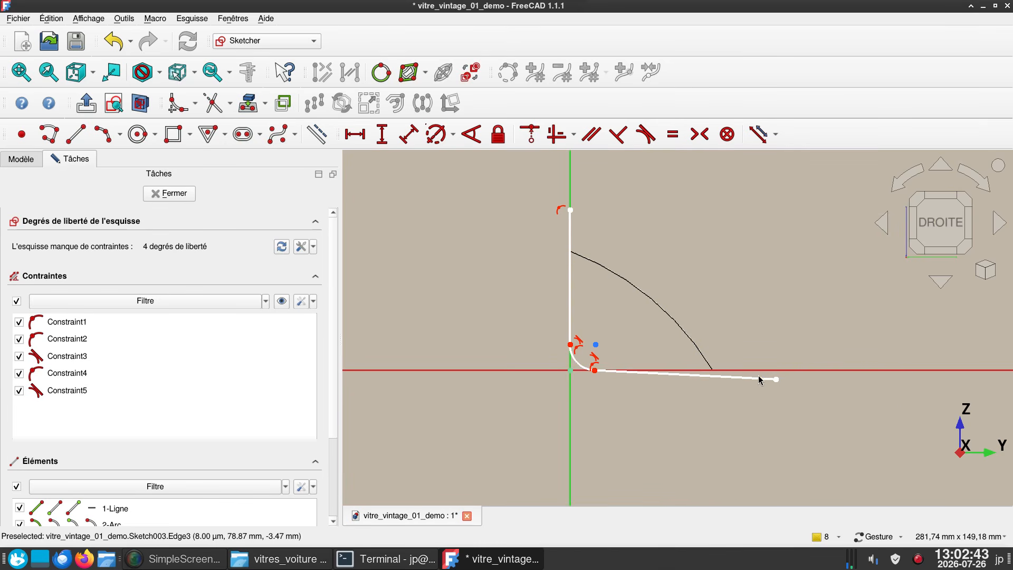
{"action": "left_click", "coordinate": [758, 379]}
{"action": "key", "text": "h"}
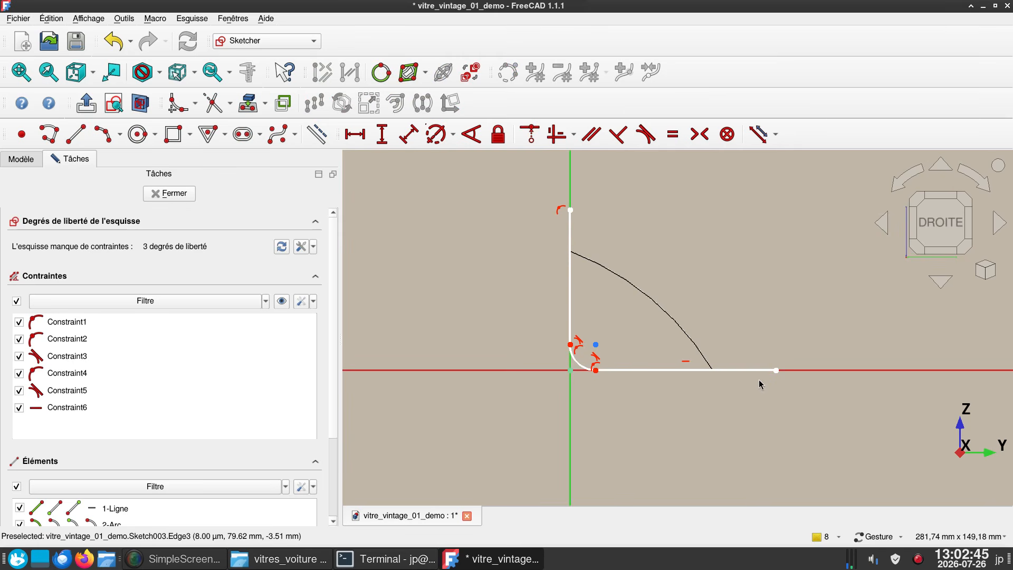
- Constrain the radius of the corner arc to 10 mm
{"action": "left_click", "coordinate": [584, 369]}
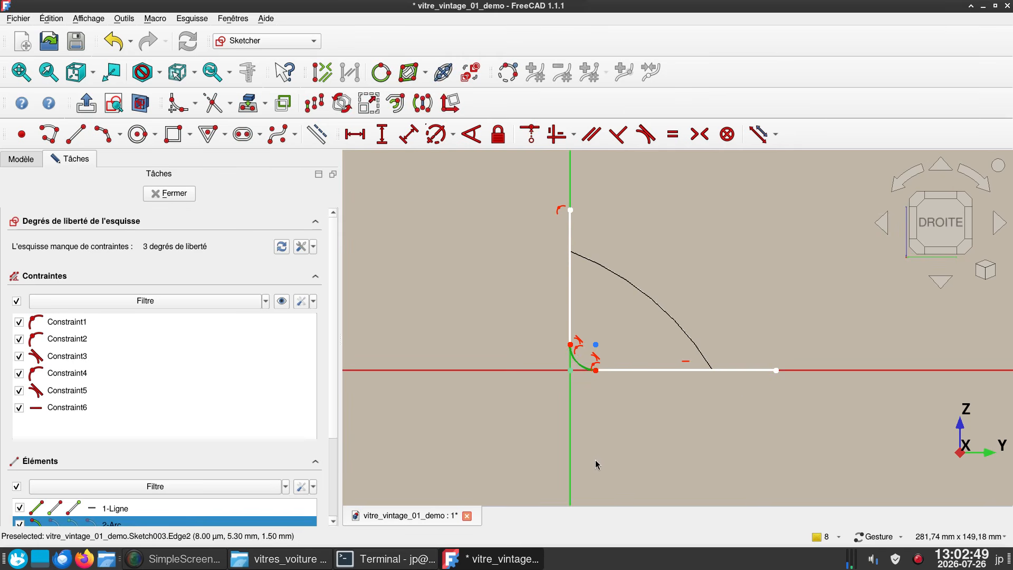
{"action": "key", "text": "d"}
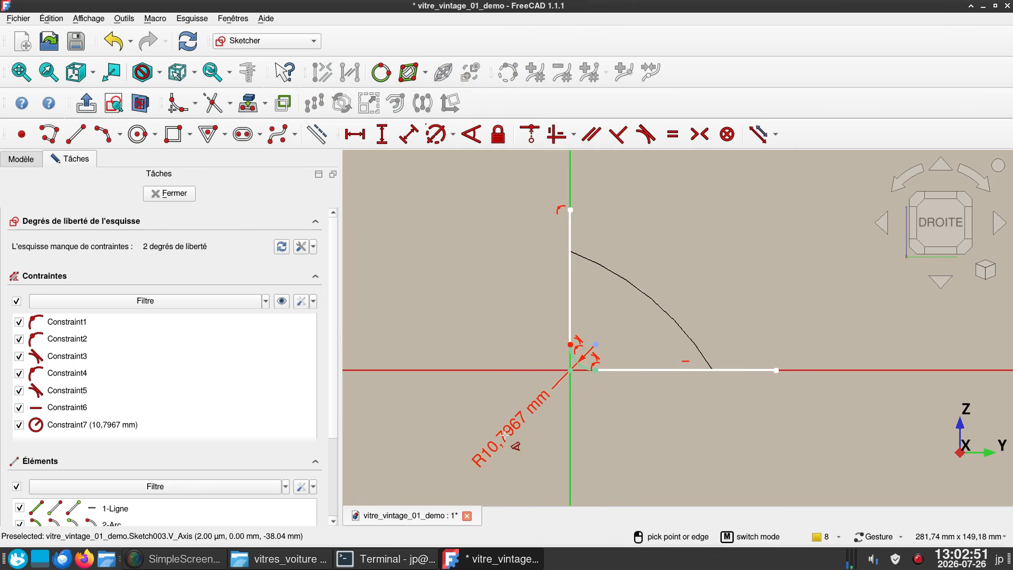
{"action": "left_click", "coordinate": [510, 442]}
{"action": "type", "text": "10"}
{"action": "key", "text": "Return"}
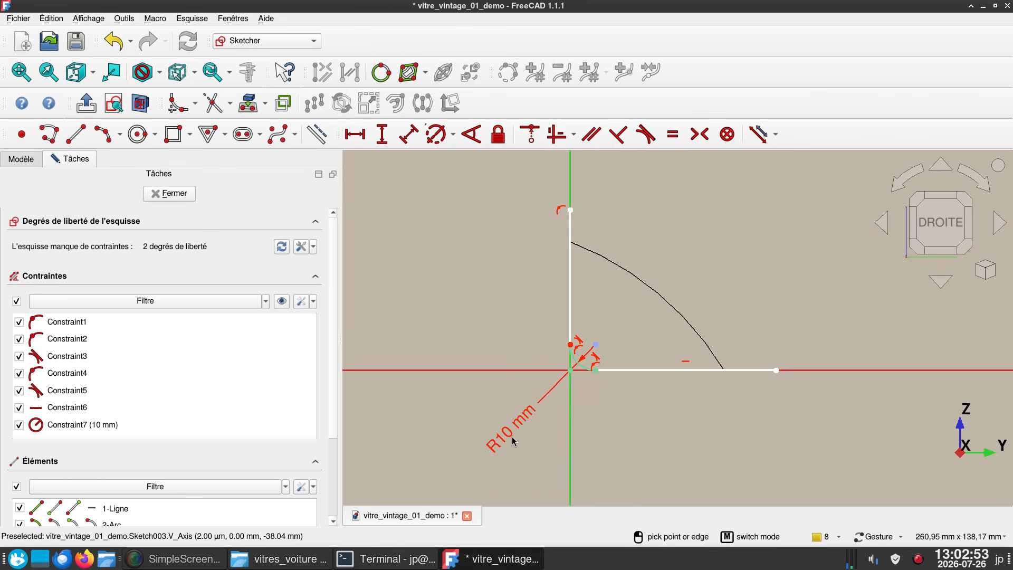
{"action": "key", "text": "k"}
{"action": "key", "text": "a"}
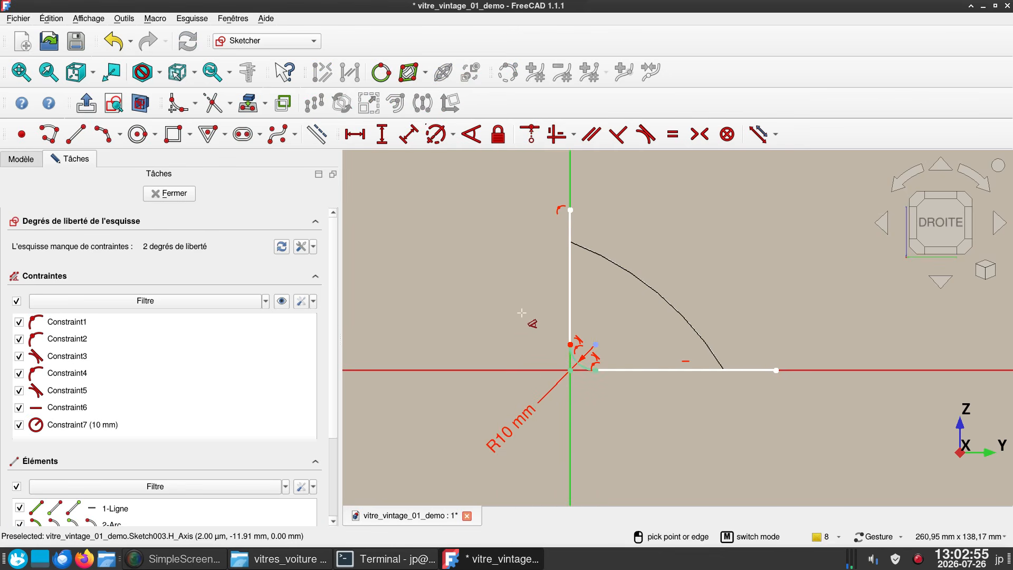
- Close the outline with a straight line joining the free ends of the vertical and horizontal lines, and close the sketch
{"action": "left_click", "coordinate": [75, 133]}
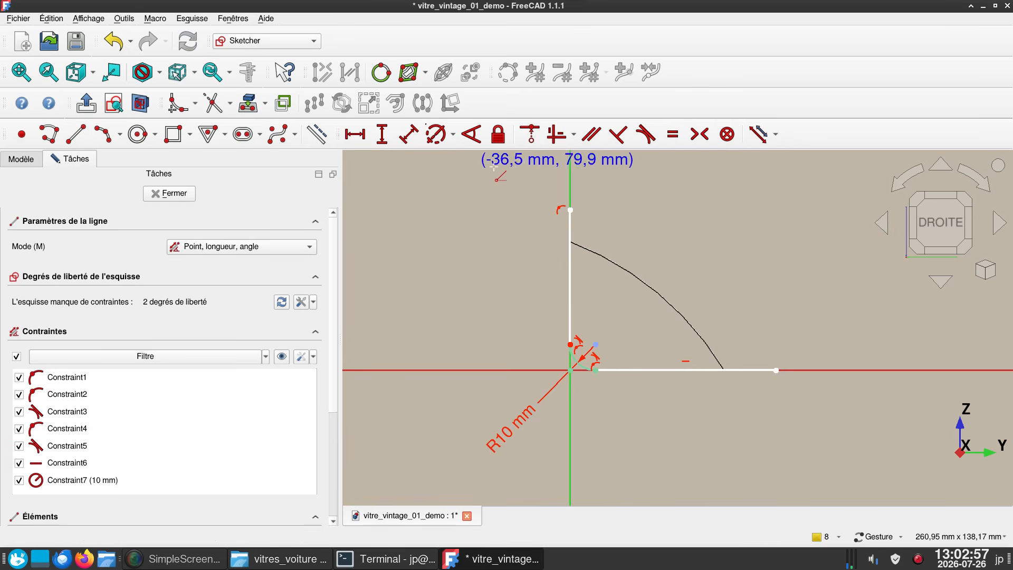
{"action": "left_click", "coordinate": [570, 210]}
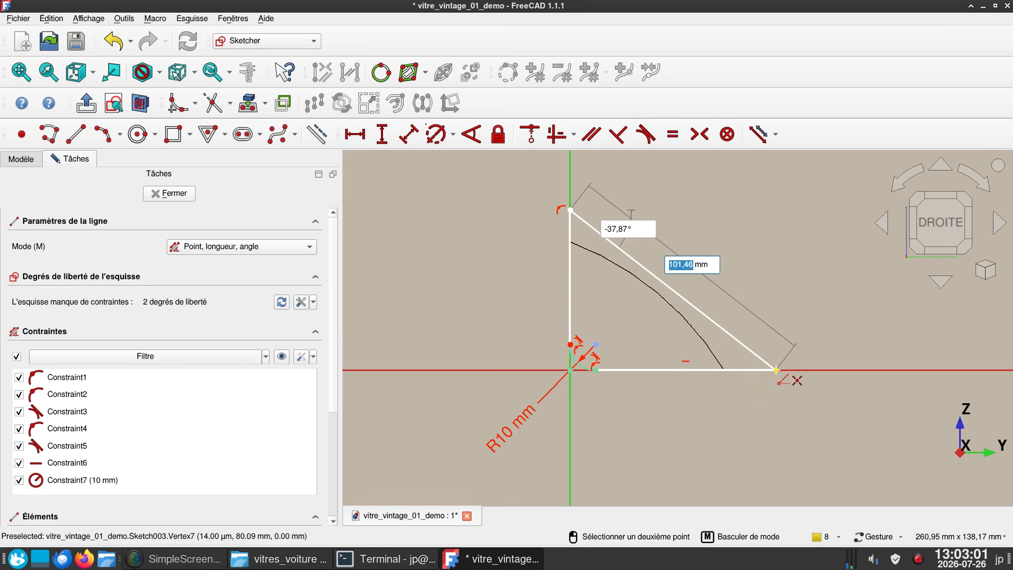
{"action": "left_click", "coordinate": [775, 370]}
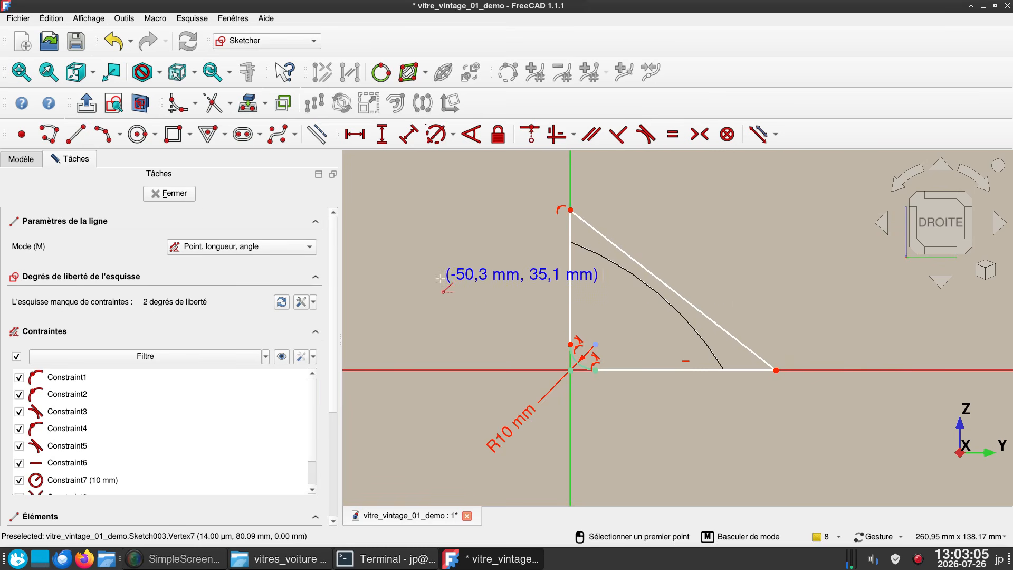
{"action": "right_click", "coordinate": [425, 270]}
{"action": "left_click", "coordinate": [177, 193]}
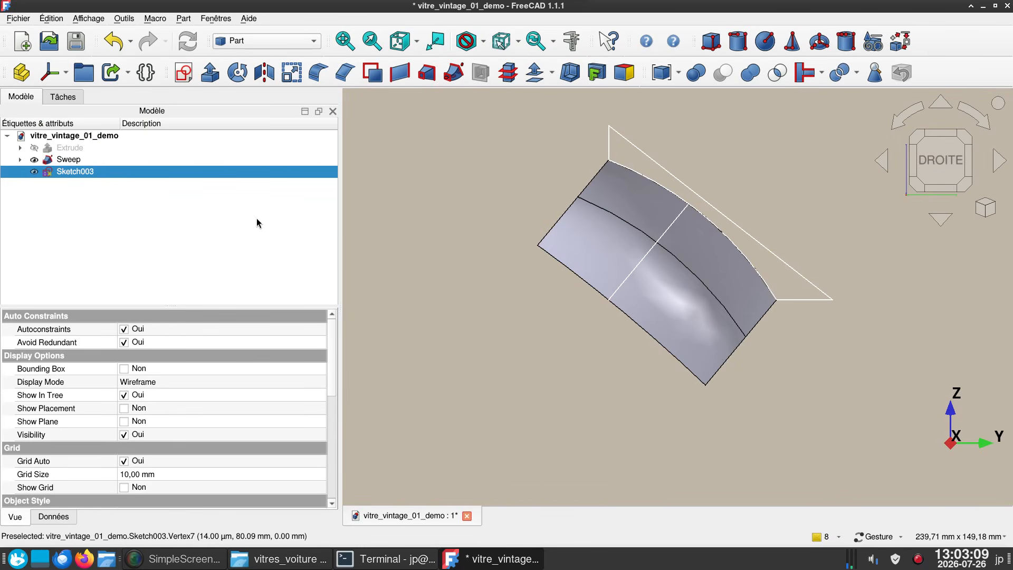
- Extrude the closed outline sketch 120 mm along its normal as a solid
{"action": "left_click", "coordinate": [210, 72]}
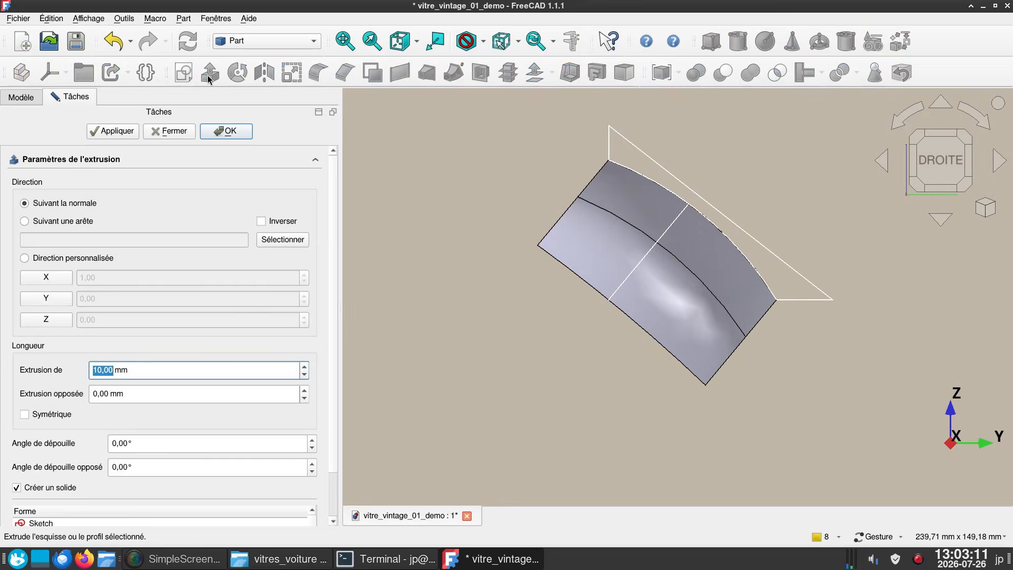
{"action": "type", "text": "1"}
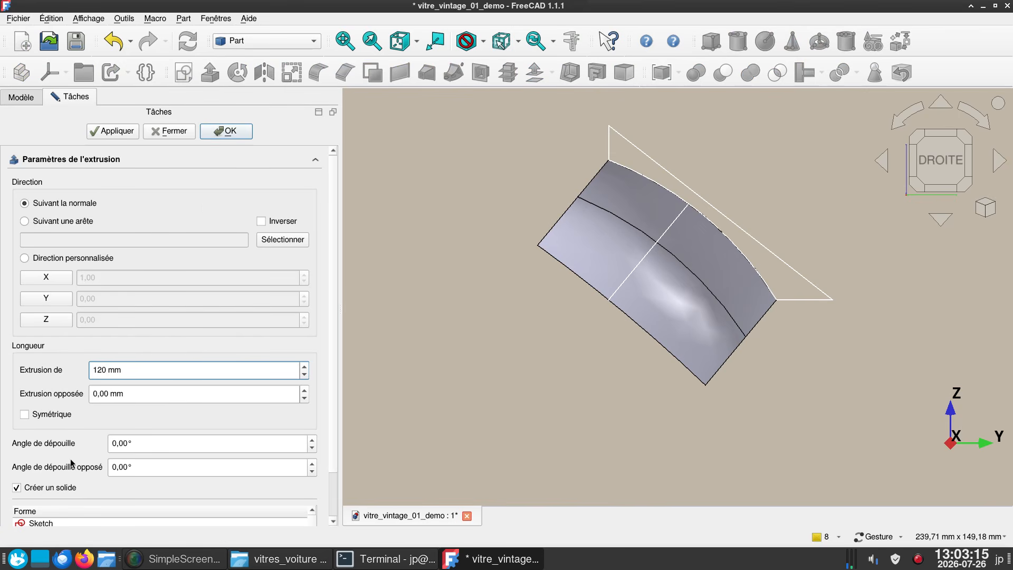
{"action": "left_click", "coordinate": [224, 131]}
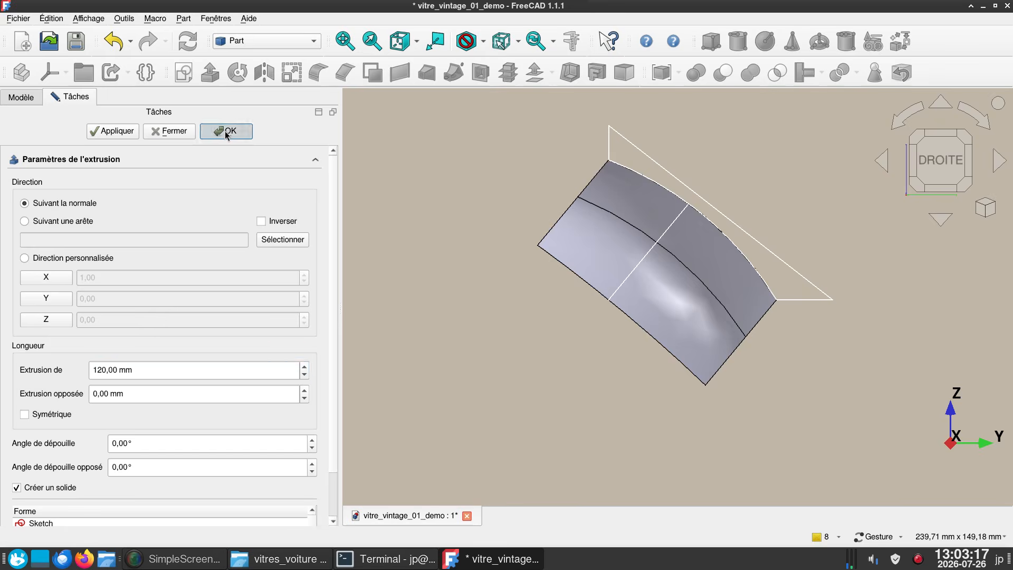
- Create the intersection of the swept surface and the 120 mm extruded solid
{"action": "left_click_drag", "start_coordinate": [515, 280], "coordinate": [672, 335]}
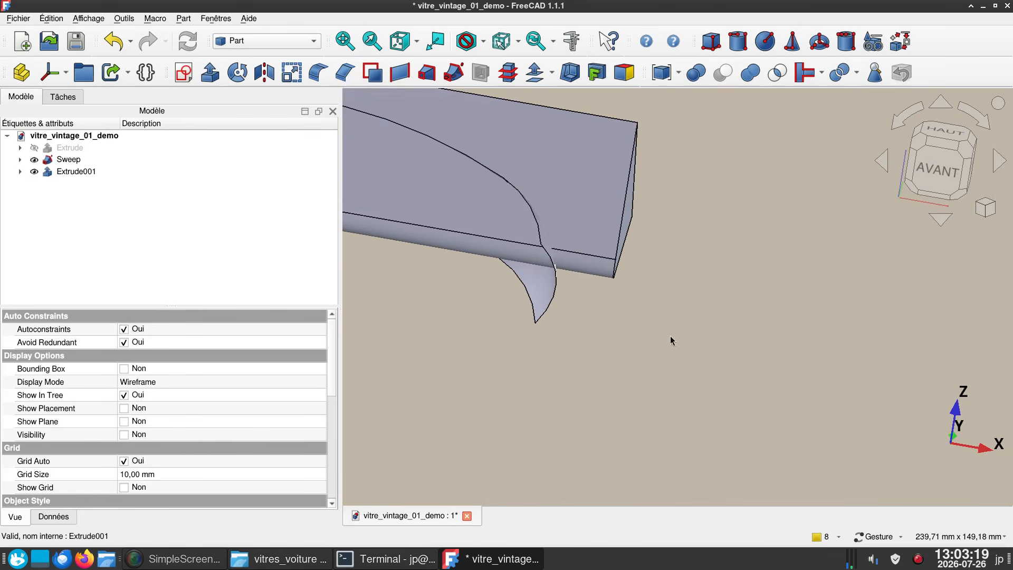
{"action": "right_click_drag", "start_coordinate": [670, 338], "coordinate": [663, 396]}
{"action": "left_click_drag", "start_coordinate": [663, 399], "coordinate": [581, 300]}
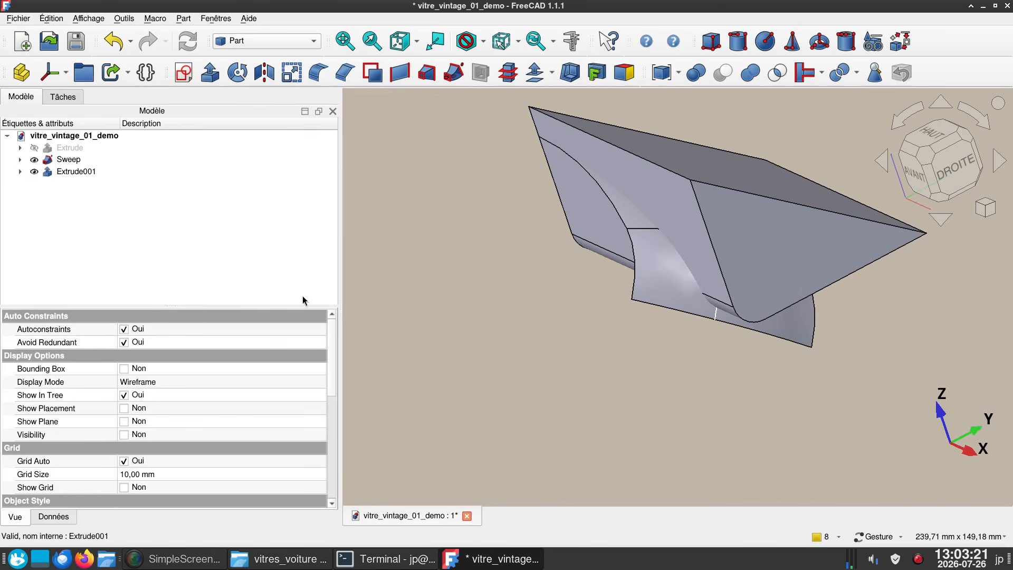
{"action": "left_click", "coordinate": [55, 161]}
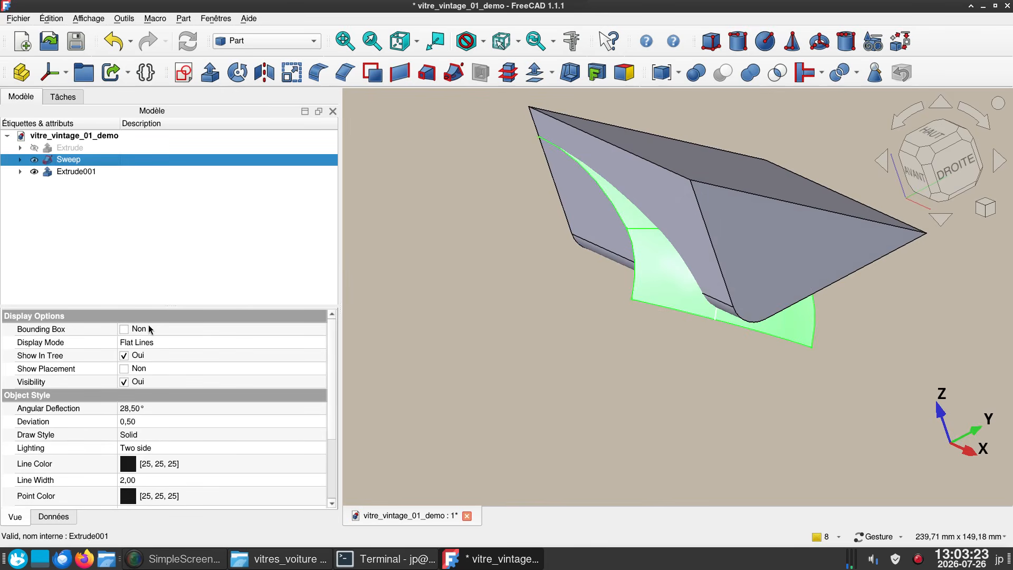
{"action": "left_click", "coordinate": [74, 172], "text": "ctrl"}
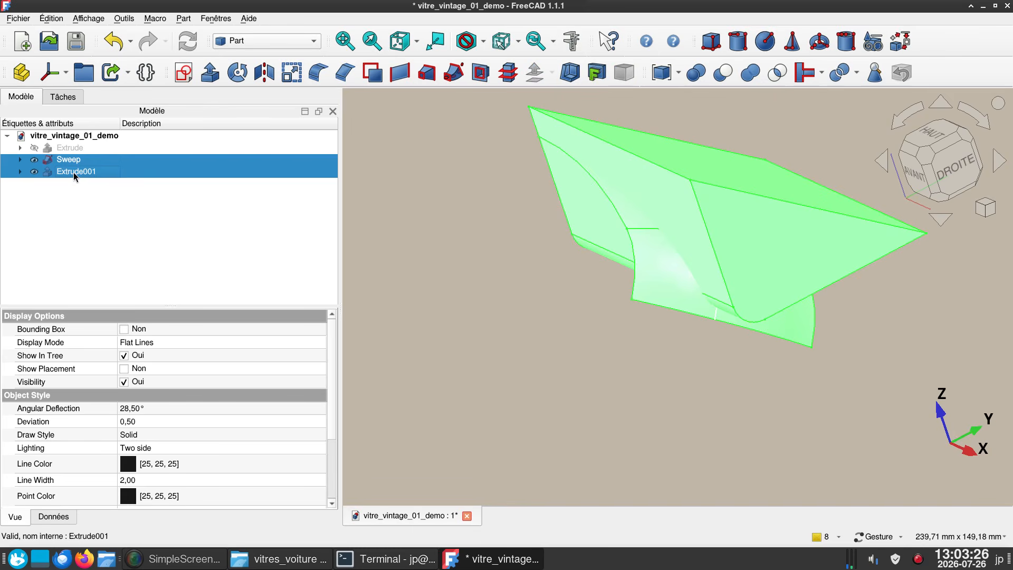
{"action": "left_click", "coordinate": [776, 73]}
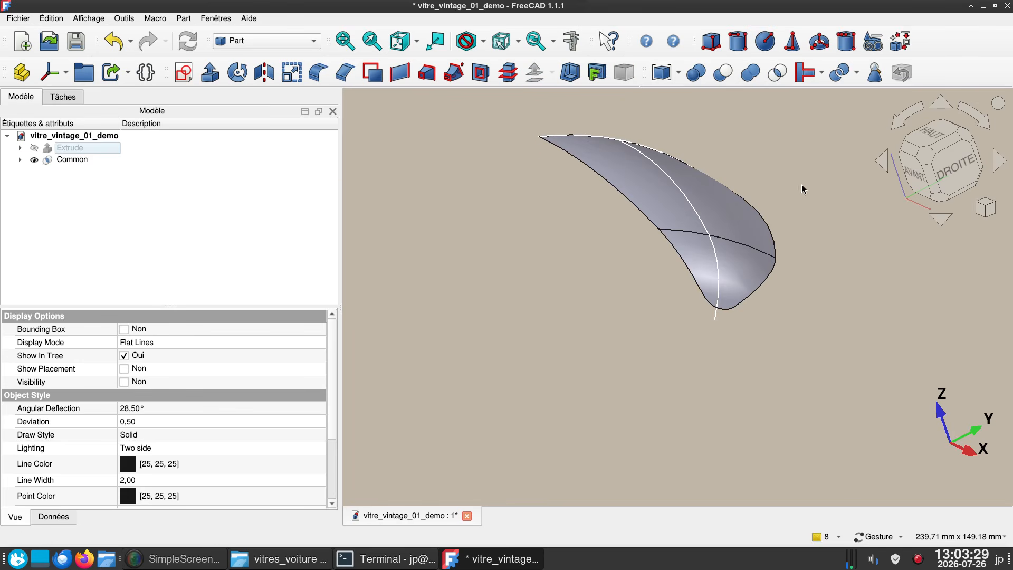
- Create a 3D offset of the trimmed window surface by 1 mm in skin mode with the offset filled
{"action": "left_click_drag", "start_coordinate": [701, 295], "coordinate": [745, 295]}
{"action": "key", "text": "3"}
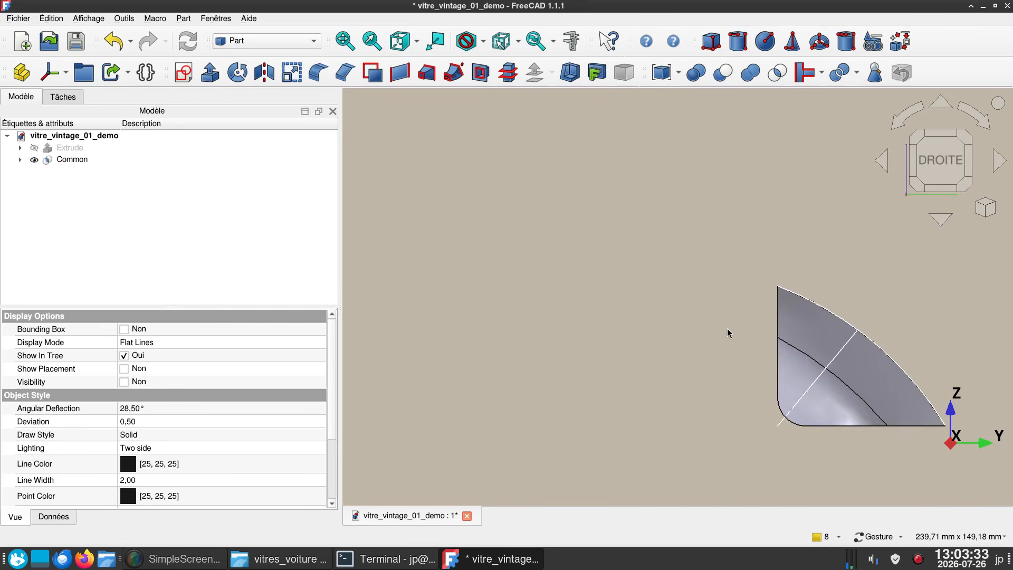
{"action": "right_click_drag", "start_coordinate": [694, 351], "coordinate": [486, 303]}
{"action": "left_click_drag", "start_coordinate": [575, 330], "coordinate": [792, 372]}
{"action": "key", "text": "3"}
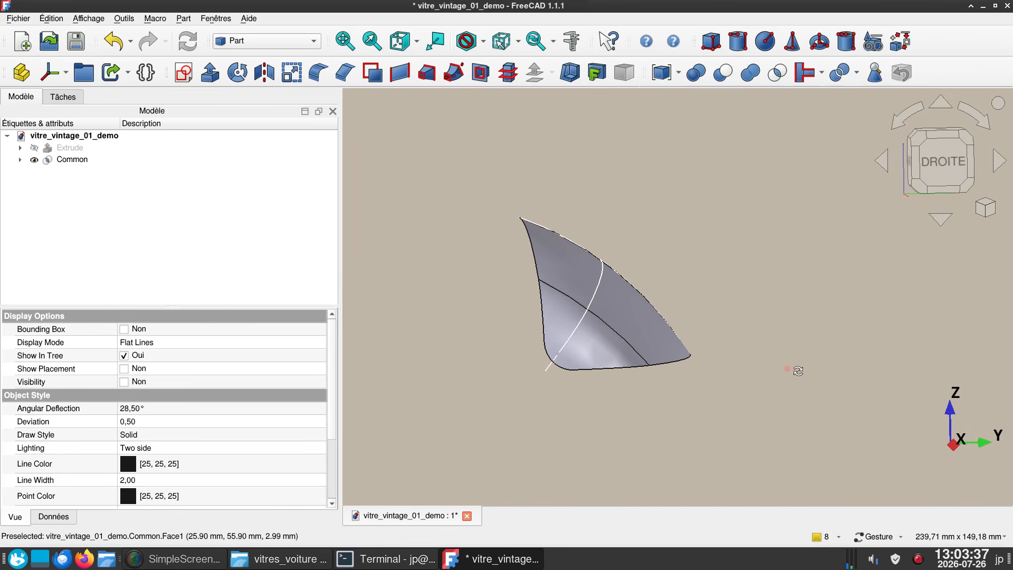
{"action": "key", "text": "1"}
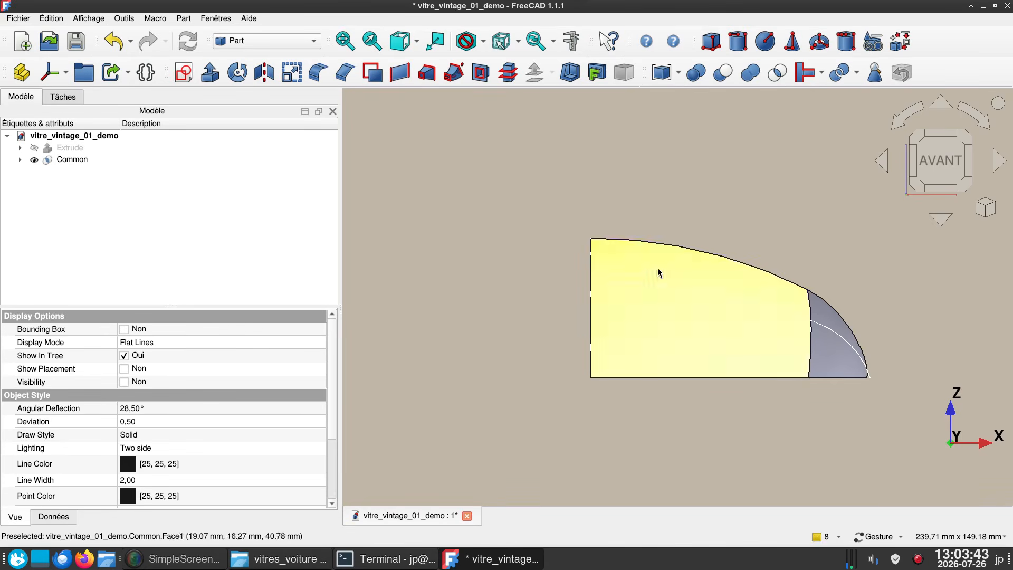
{"action": "left_click", "coordinate": [62, 164]}
{"action": "key", "text": "space"}
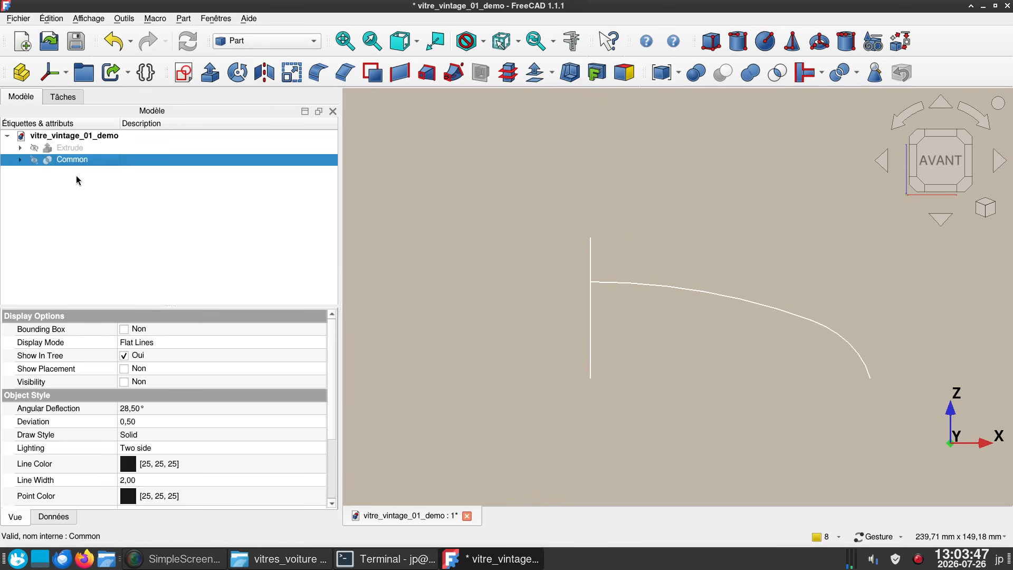
{"action": "left_click", "coordinate": [538, 83]}
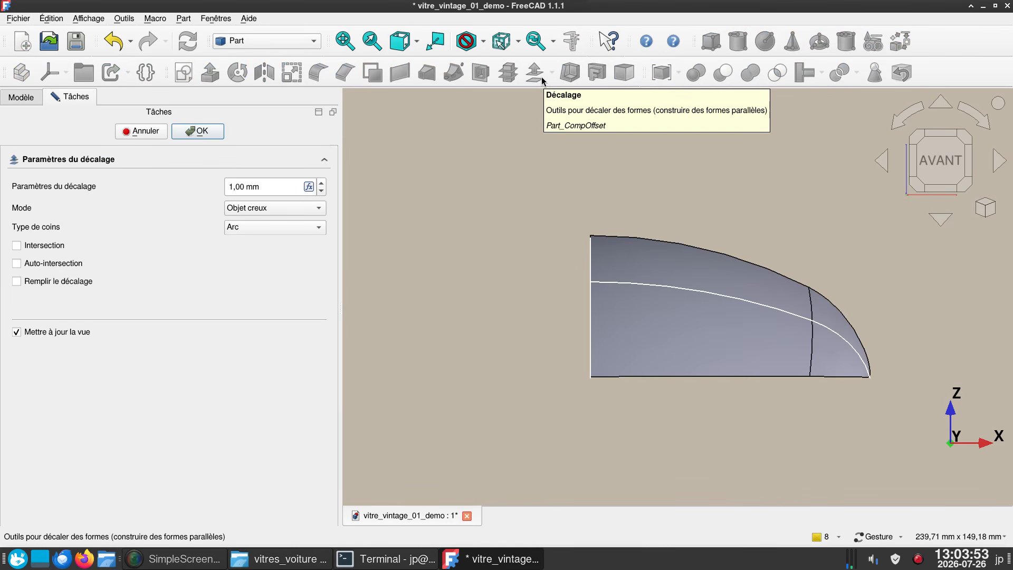
{"action": "left_click", "coordinate": [53, 282]}
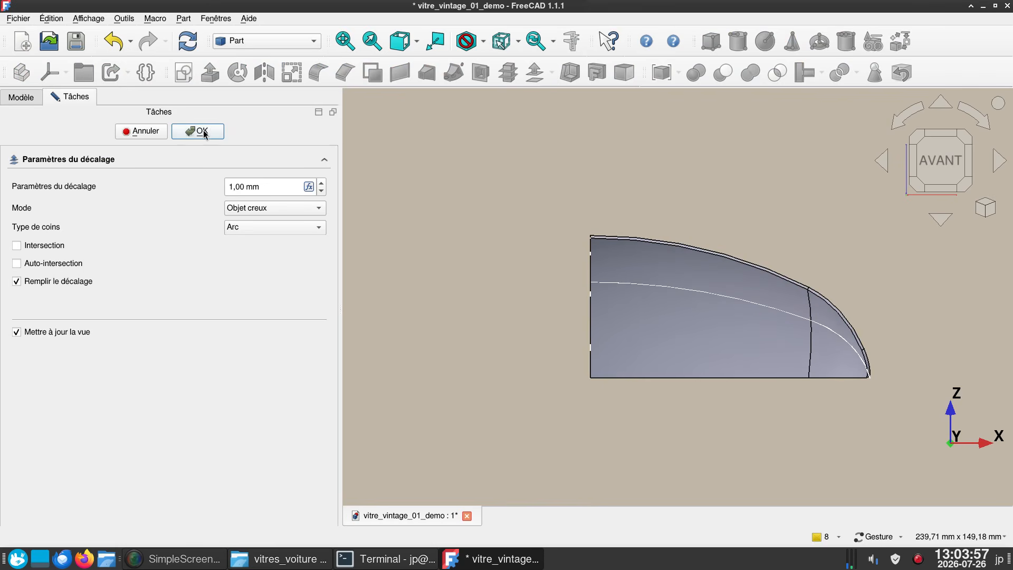
{"action": "left_click", "coordinate": [203, 132]}
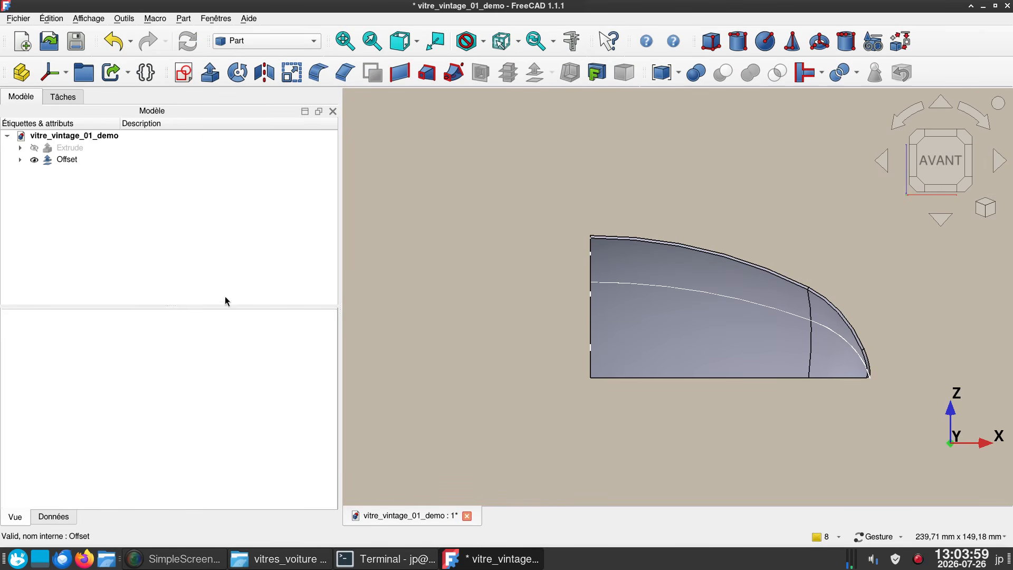
- Mirror the thickened window half about the YZ plane with the base point at the origin
{"action": "key", "text": "0"}
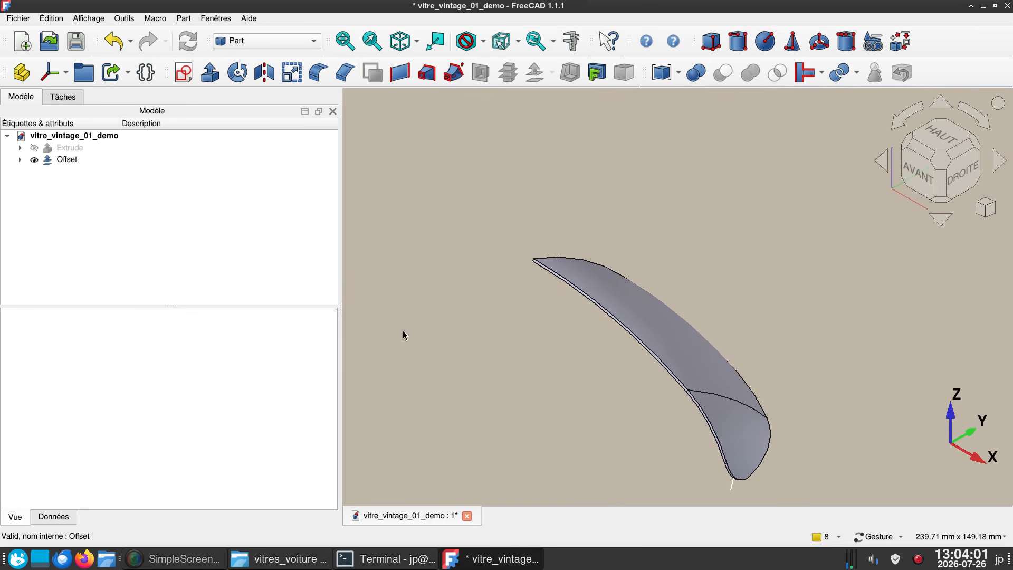
{"action": "left_click_drag", "start_coordinate": [456, 379], "coordinate": [488, 409]}
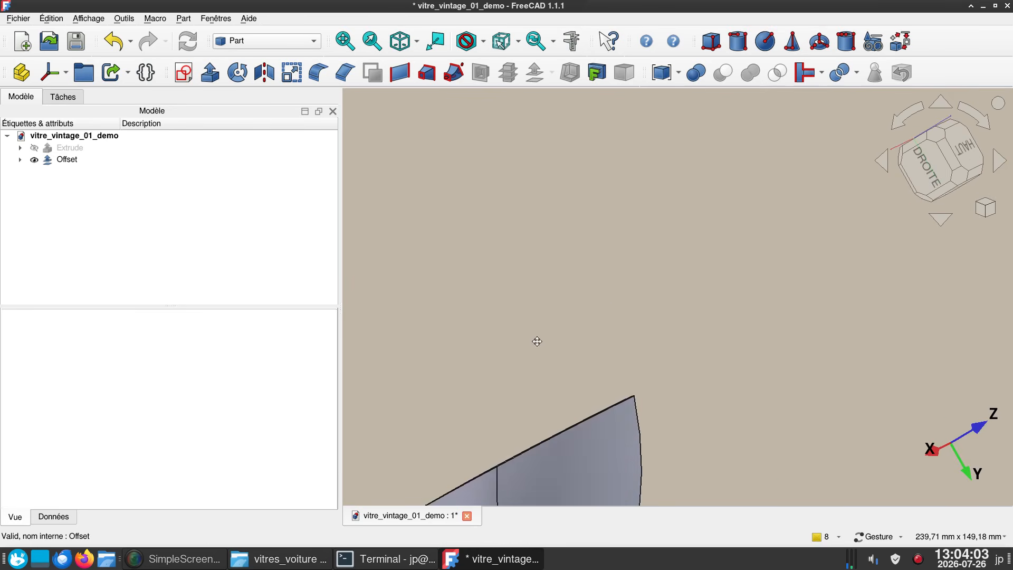
{"action": "left_click_drag", "start_coordinate": [535, 341], "coordinate": [718, 99]}
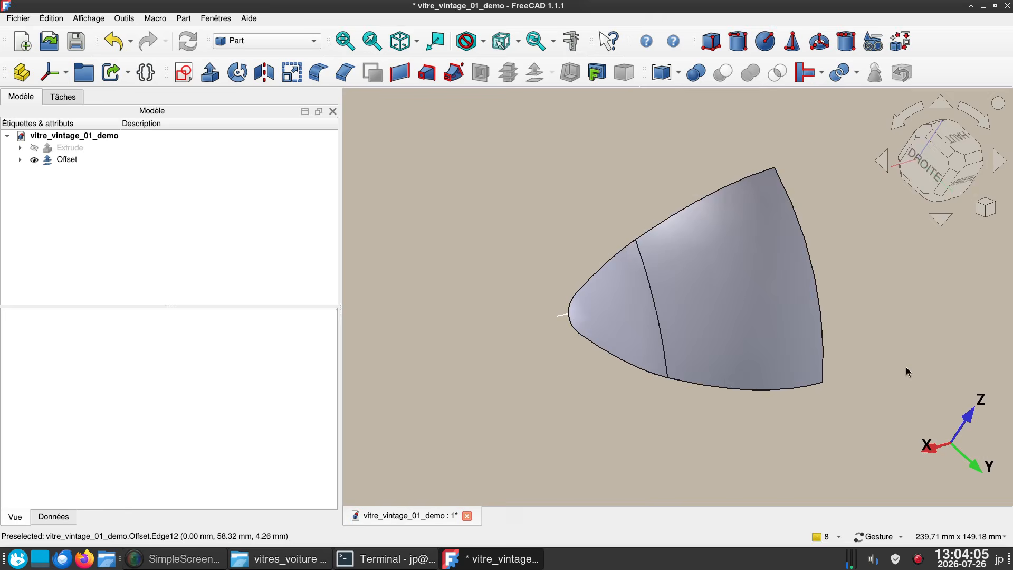
{"action": "left_click", "coordinate": [761, 328]}
{"action": "left_click", "coordinate": [265, 79]}
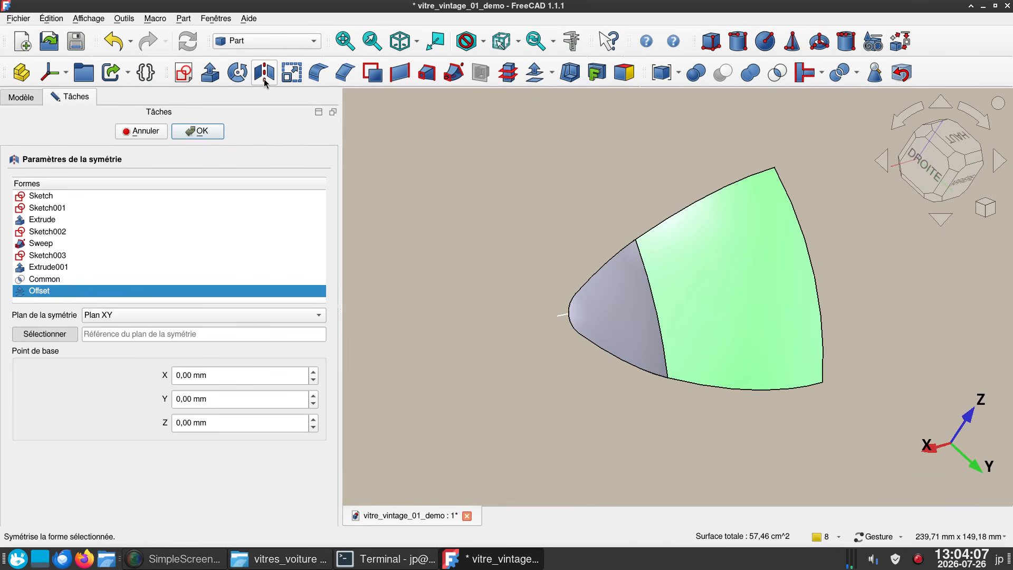
{"action": "left_click", "coordinate": [179, 318]}
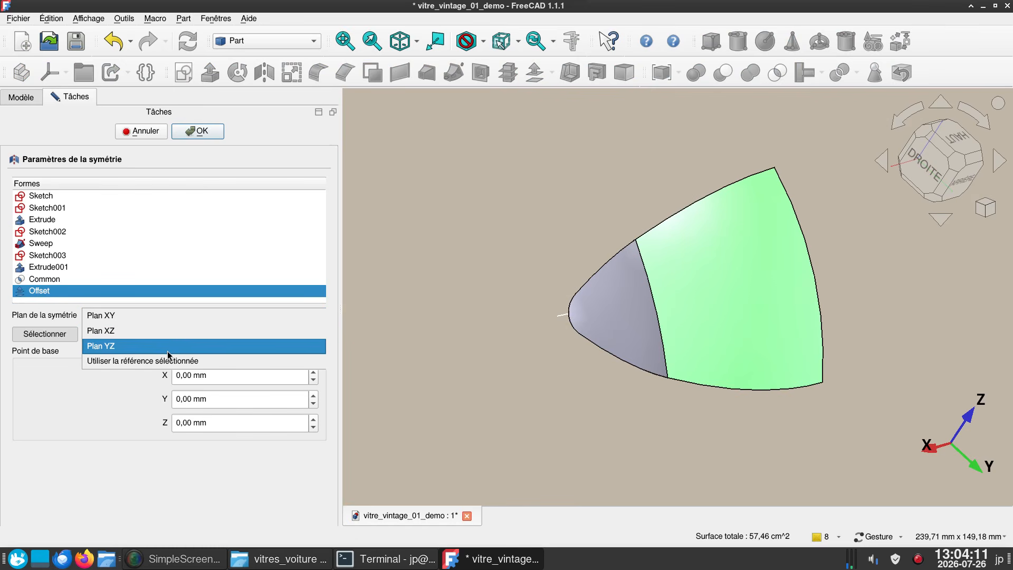
{"action": "left_click", "coordinate": [169, 346]}
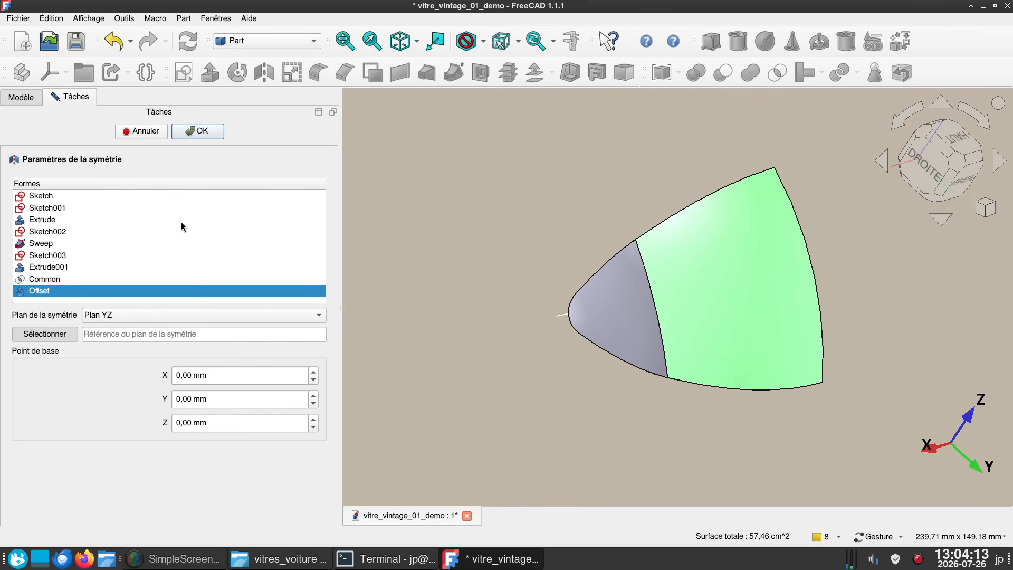
{"action": "left_click", "coordinate": [213, 131]}
- Combine the original window half and its mirrored copy into one compound
{"action": "left_click_drag", "start_coordinate": [484, 172], "coordinate": [445, 238]}
{"action": "right_click_drag", "start_coordinate": [594, 302], "coordinate": [557, 50]}
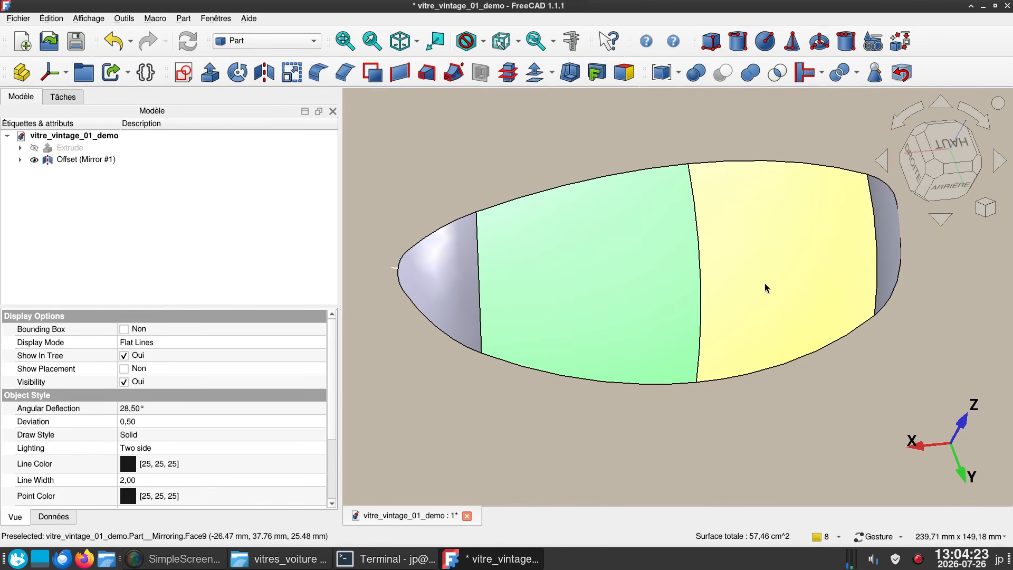
{"action": "left_click", "coordinate": [765, 267]}
{"action": "key", "text": "space"}
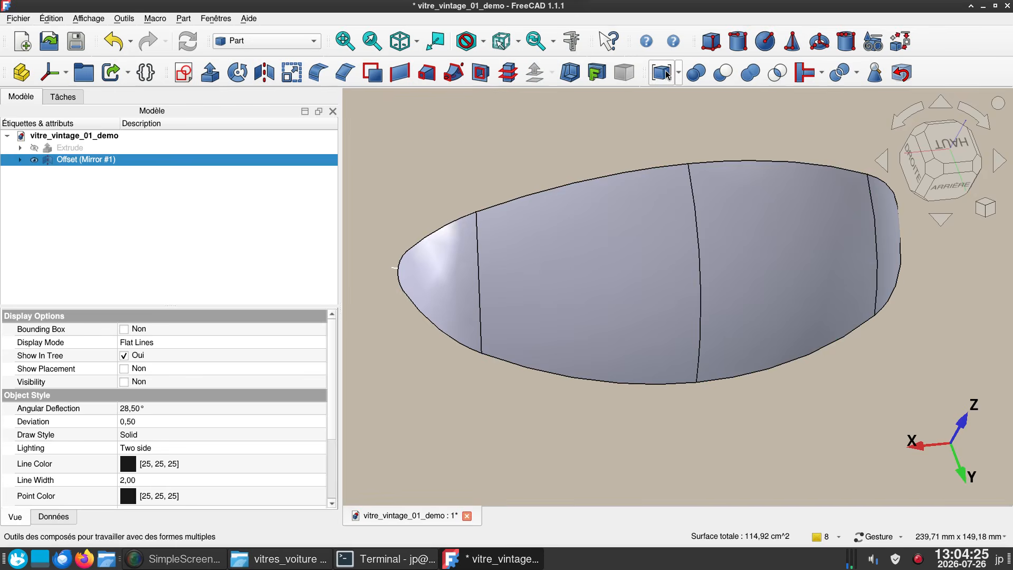
{"action": "left_click", "coordinate": [662, 73]}
- Set the compound's shape appearance to light green, #cdffd5
{"action": "left_click", "coordinate": [82, 161]}
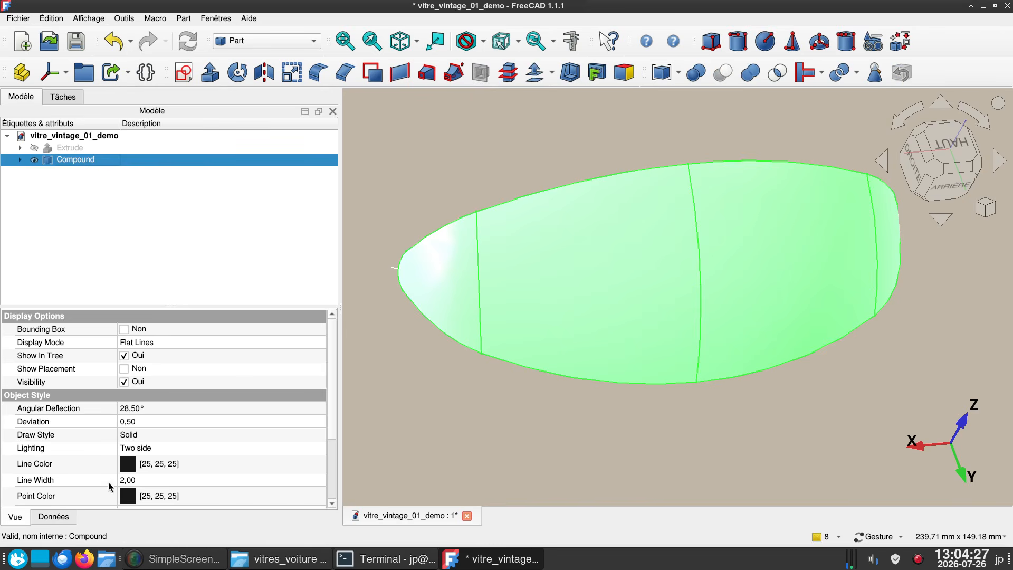
{"action": "scroll", "coordinate": [195, 494], "scroll_direction": "down", "scroll_amount": 2}
{"action": "left_click", "coordinate": [219, 450]}
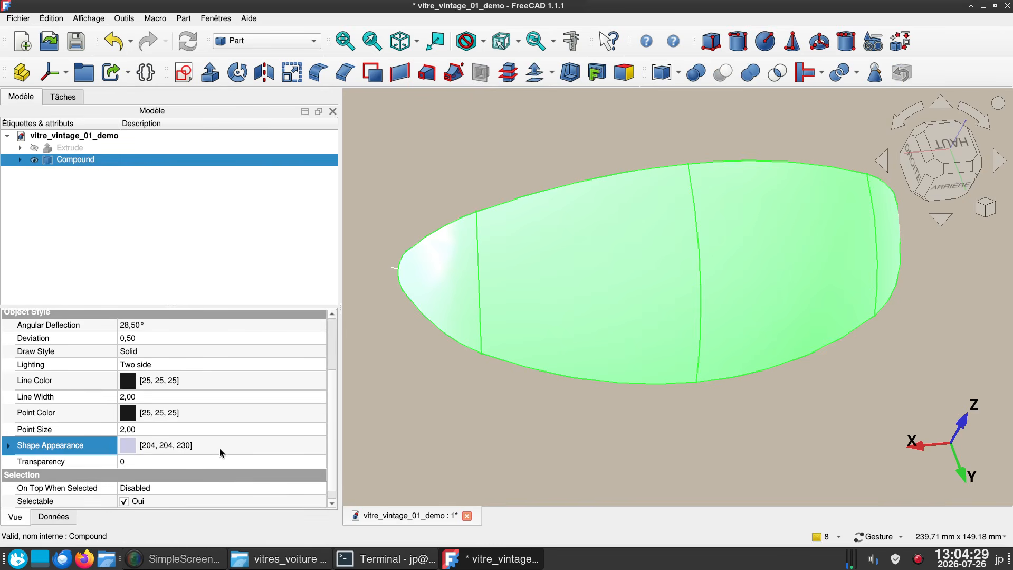
{"action": "left_click", "coordinate": [228, 446]}
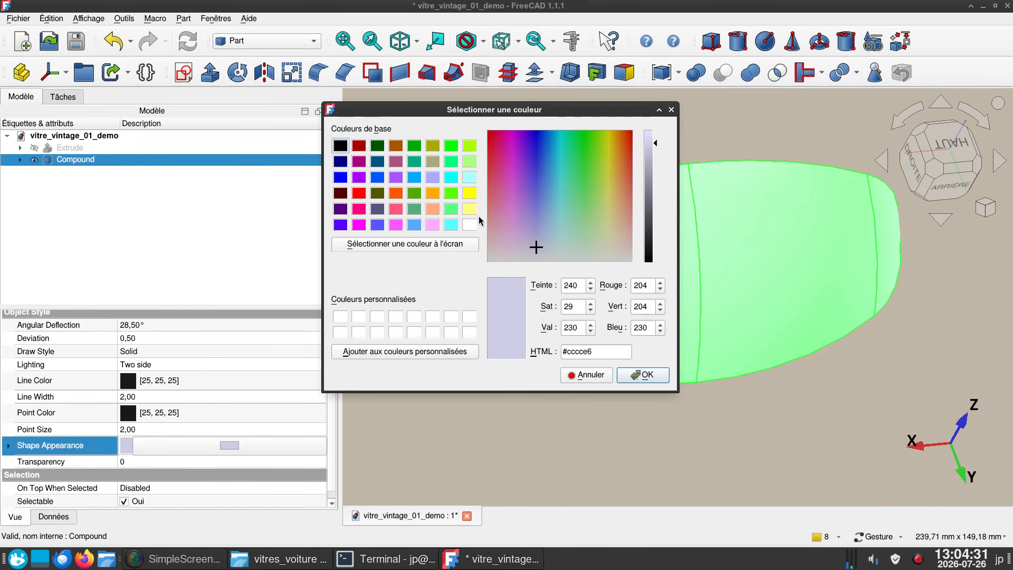
{"action": "left_click", "coordinate": [468, 161]}
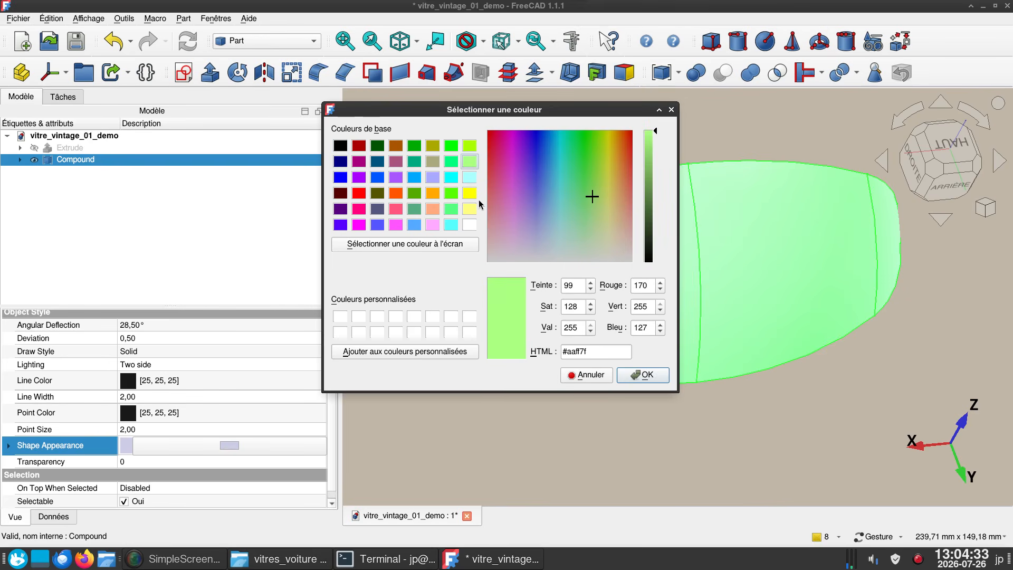
{"action": "left_click_drag", "start_coordinate": [592, 198], "coordinate": [580, 237]}
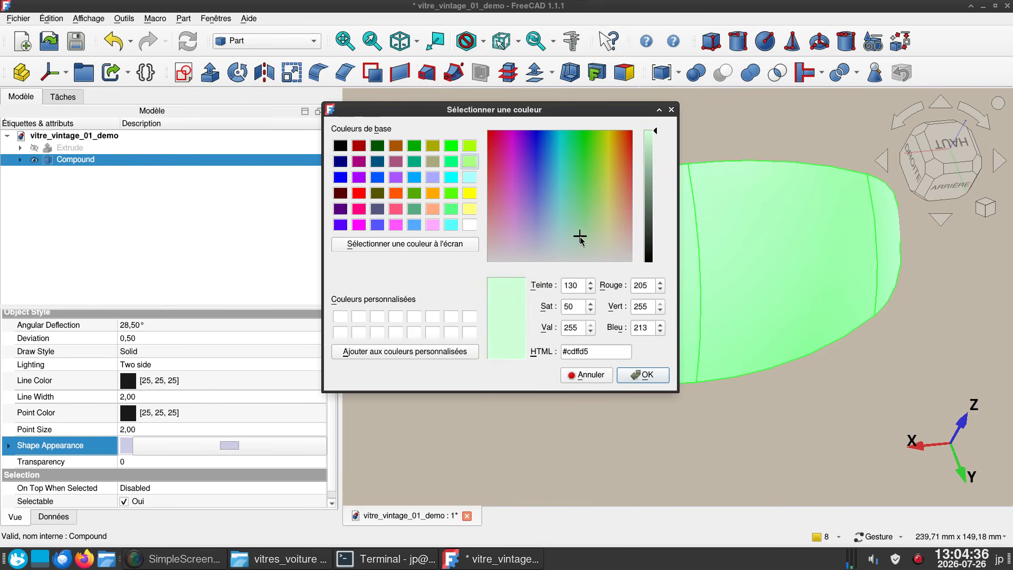
{"action": "left_click", "coordinate": [652, 379]}
- Change the compound's draw style to Dashed
{"action": "left_click", "coordinate": [174, 351]}
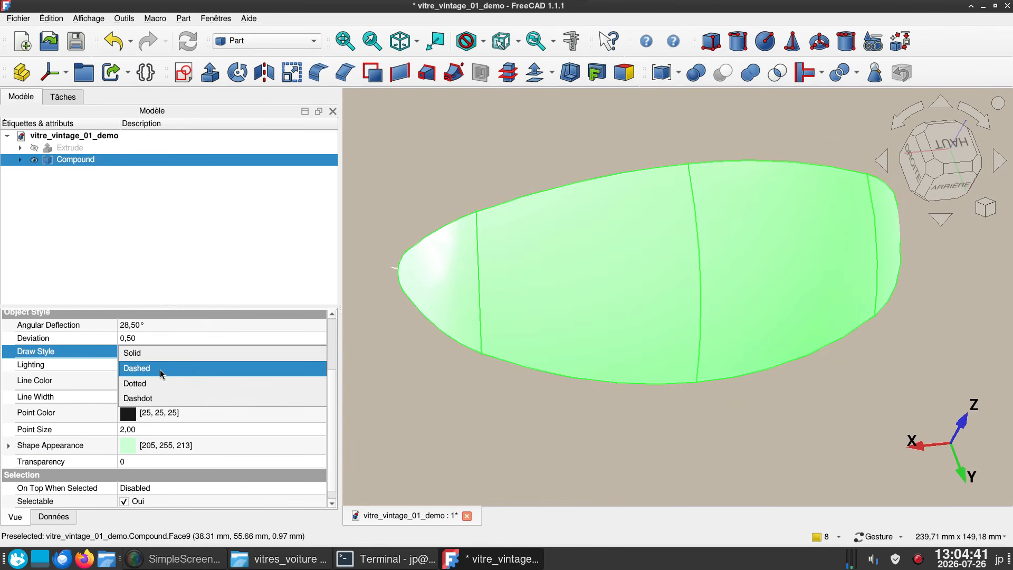
{"action": "left_click", "coordinate": [164, 368]}
{"action": "left_click", "coordinate": [486, 423]}
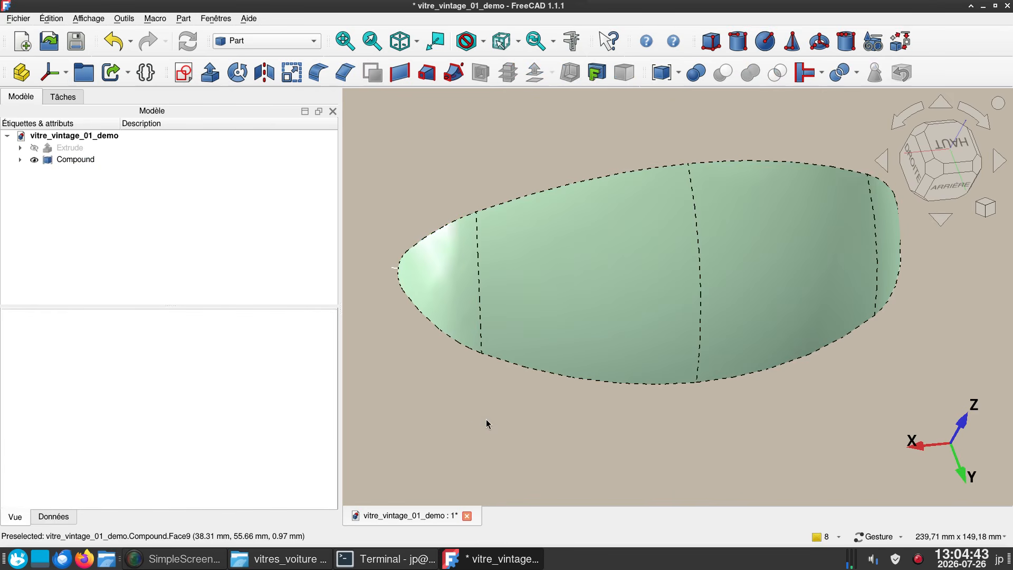
- Expand the compound in the model tree and set its display mode to Shaded
{"action": "left_click", "coordinate": [20, 160]}
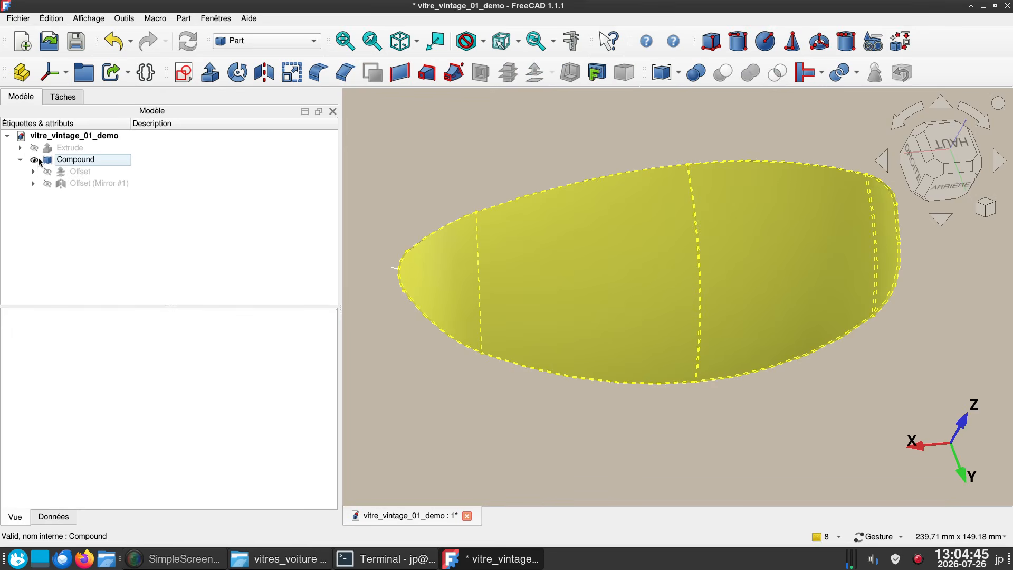
{"action": "left_click", "coordinate": [46, 161]}
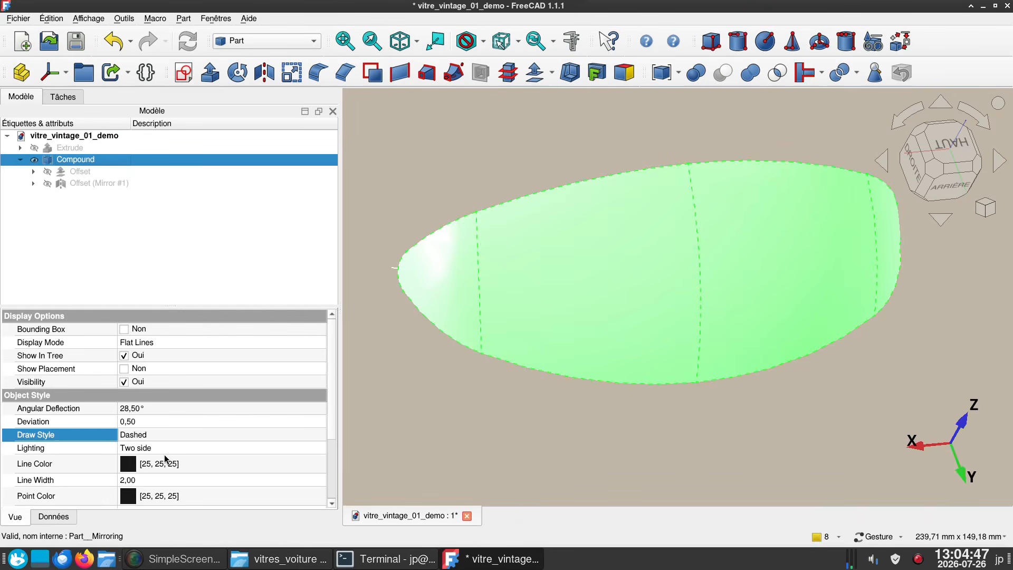
{"action": "scroll", "coordinate": [175, 464], "scroll_direction": "down", "scroll_amount": 3}
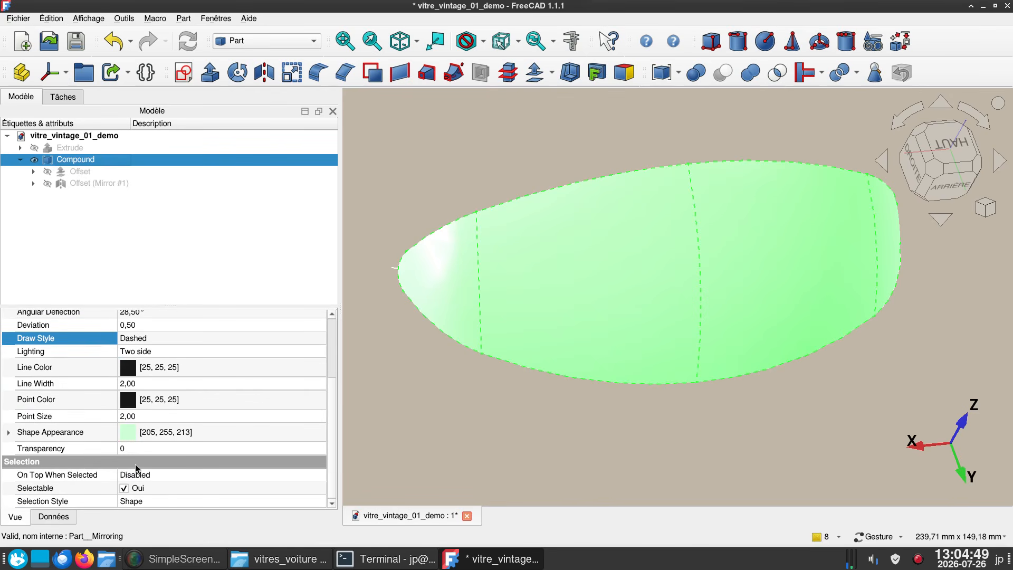
{"action": "scroll", "coordinate": [185, 440], "scroll_direction": "up", "scroll_amount": 1}
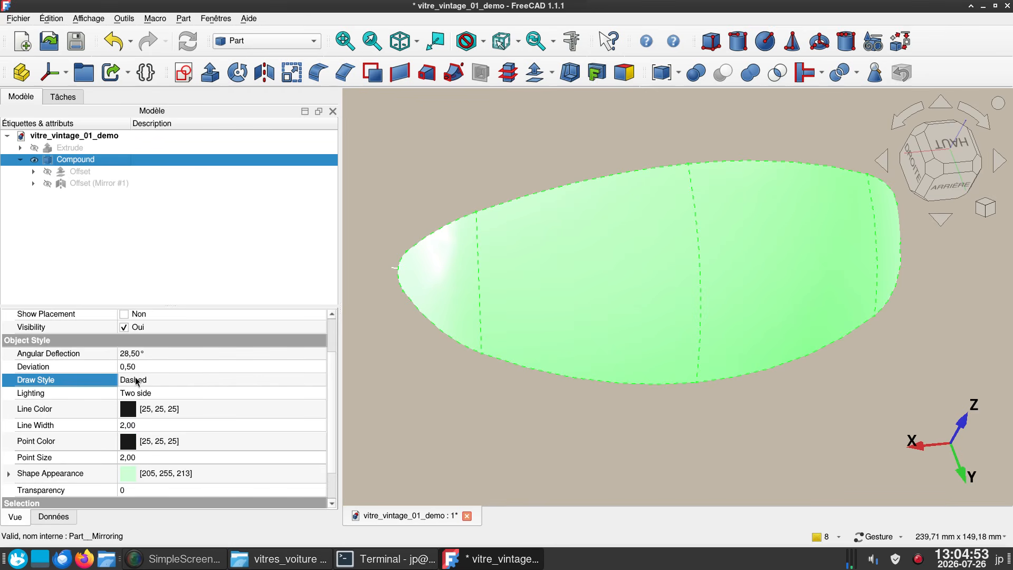
{"action": "scroll", "coordinate": [159, 391], "scroll_direction": "up", "scroll_amount": 1}
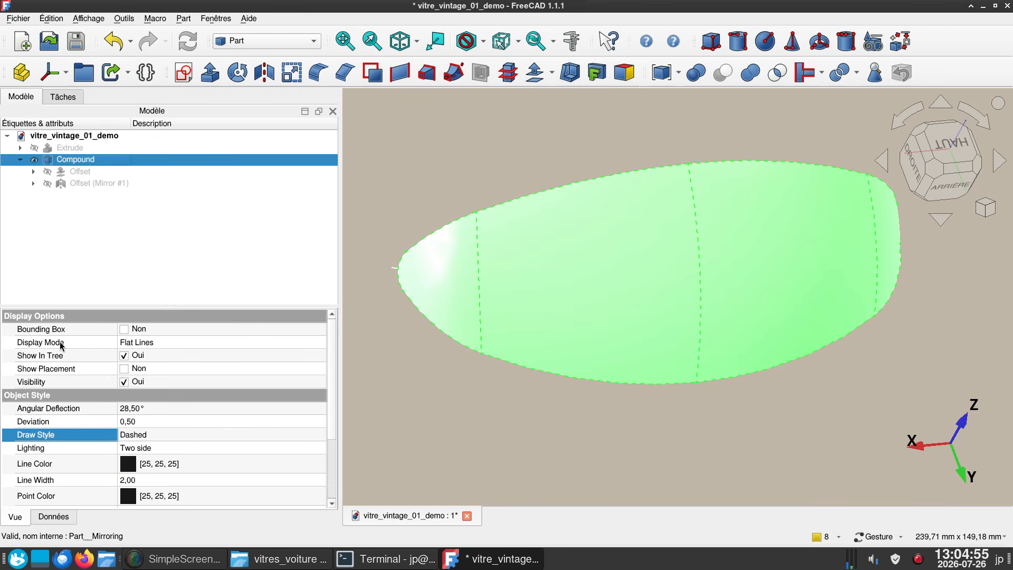
{"action": "left_click", "coordinate": [181, 348]}
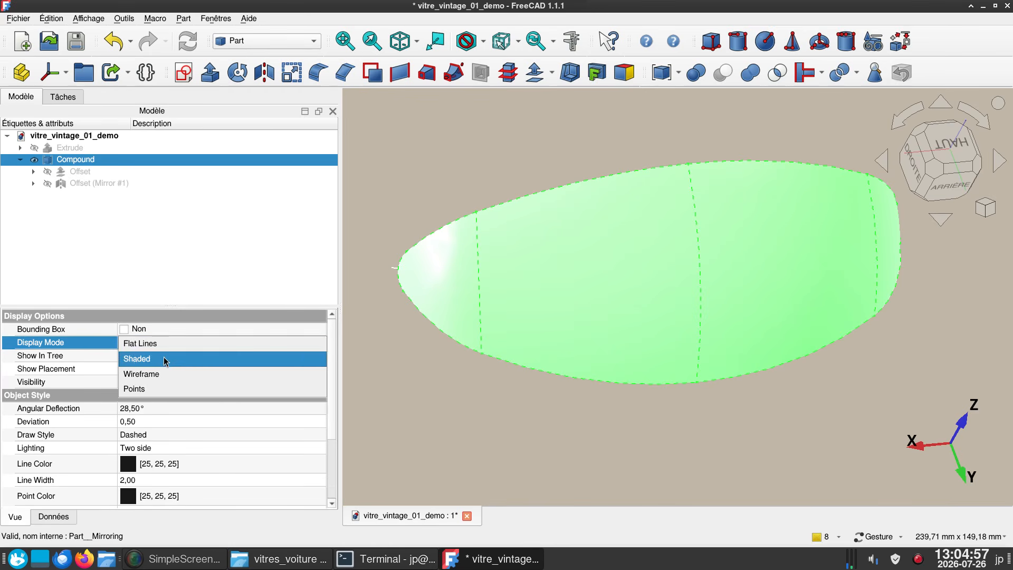
{"action": "left_click", "coordinate": [165, 359]}
{"action": "left_click", "coordinate": [512, 424]}
- Examine the shaded green window compound from several angles
{"action": "left_click_drag", "start_coordinate": [517, 428], "coordinate": [750, 264]}
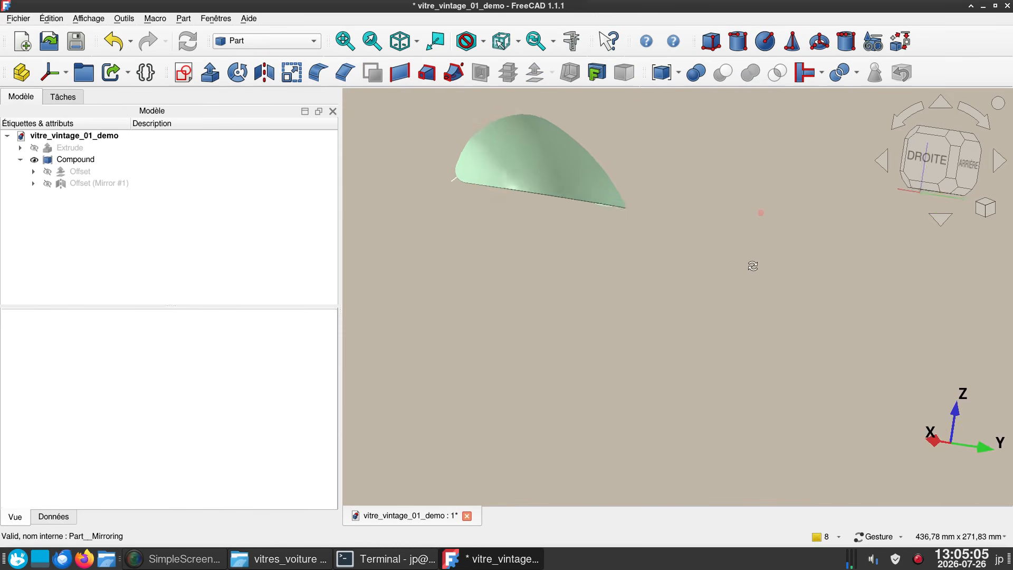
{"action": "right_click_drag", "start_coordinate": [586, 317], "coordinate": [667, 390]}
{"action": "left_click_drag", "start_coordinate": [667, 390], "coordinate": [536, 400]}
{"action": "scroll", "coordinate": [599, 382], "scroll_direction": "up", "scroll_amount": 1}
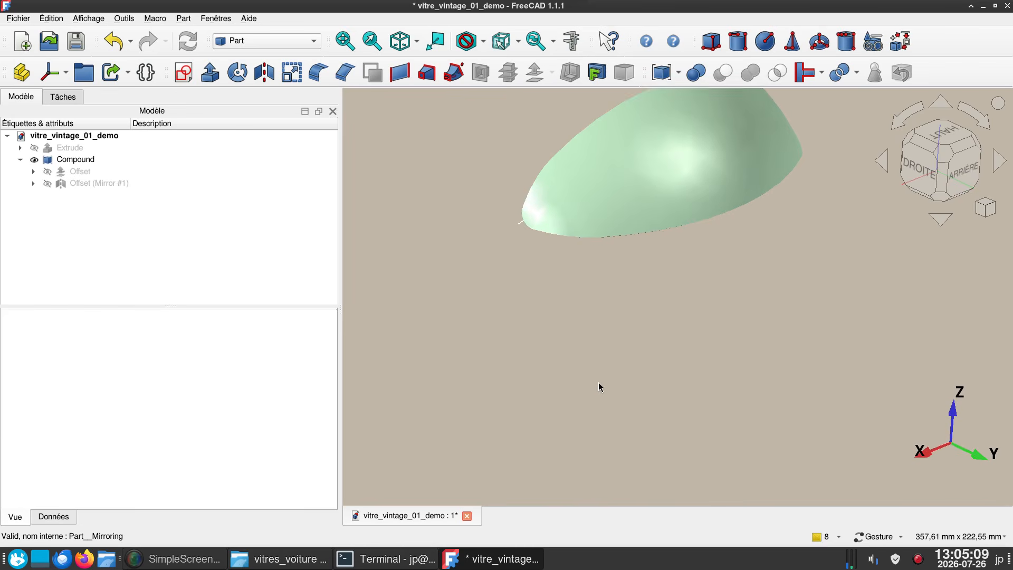
{"action": "right_click_drag", "start_coordinate": [644, 313], "coordinate": [553, 405]}
{"action": "left_click_drag", "start_coordinate": [573, 410], "coordinate": [783, 292]}
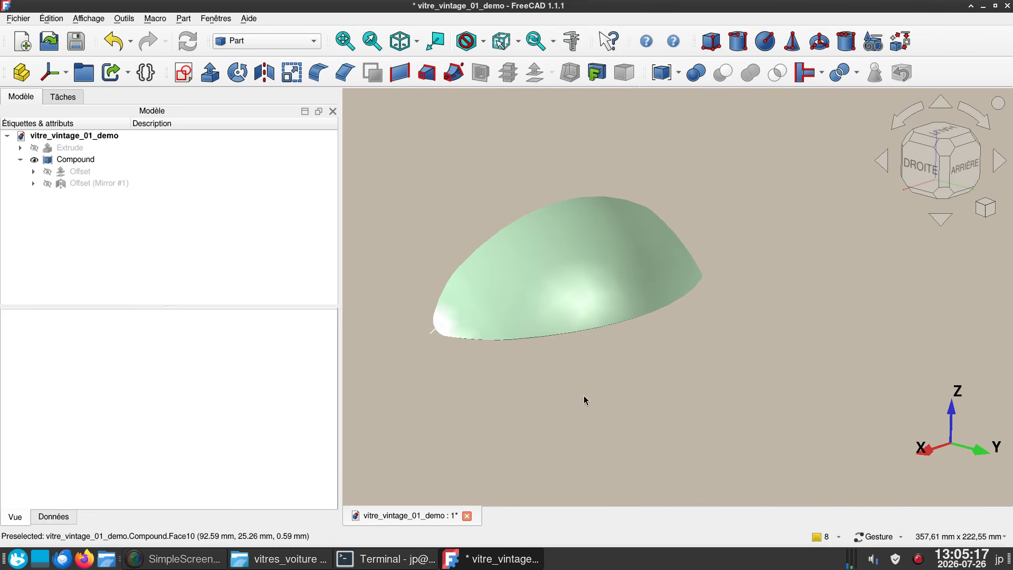
{"action": "mouse_move", "coordinate": [569, 373]}
{"action": "left_mouse_down"}
{"action": "mouse_move", "coordinate": [626, 373]}
{"action": "mouse_move", "coordinate": [707, 348]}
{"action": "mouse_move", "coordinate": [591, 369]}
{"action": "left_mouse_up"}
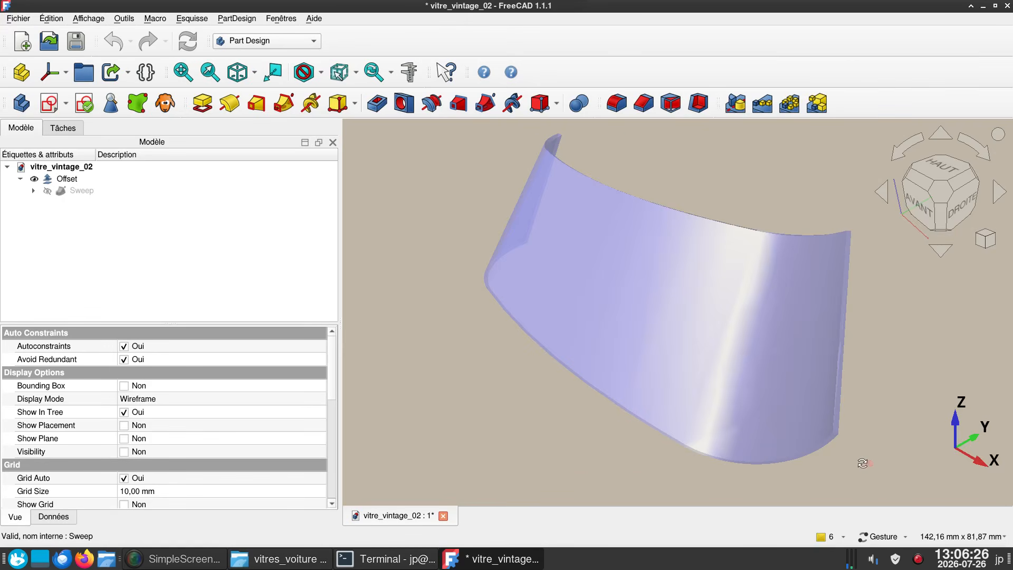
- Examine the curved window offset in the vitre_vintage_02 document from the right side and several other angles
{"action": "mouse_move", "coordinate": [862, 463]}
{"action": "left_mouse_down"}
{"action": "mouse_move", "coordinate": [607, 407]}
{"action": "mouse_move", "coordinate": [596, 382]}
{"action": "mouse_move", "coordinate": [651, 386]}
{"action": "left_mouse_up"}
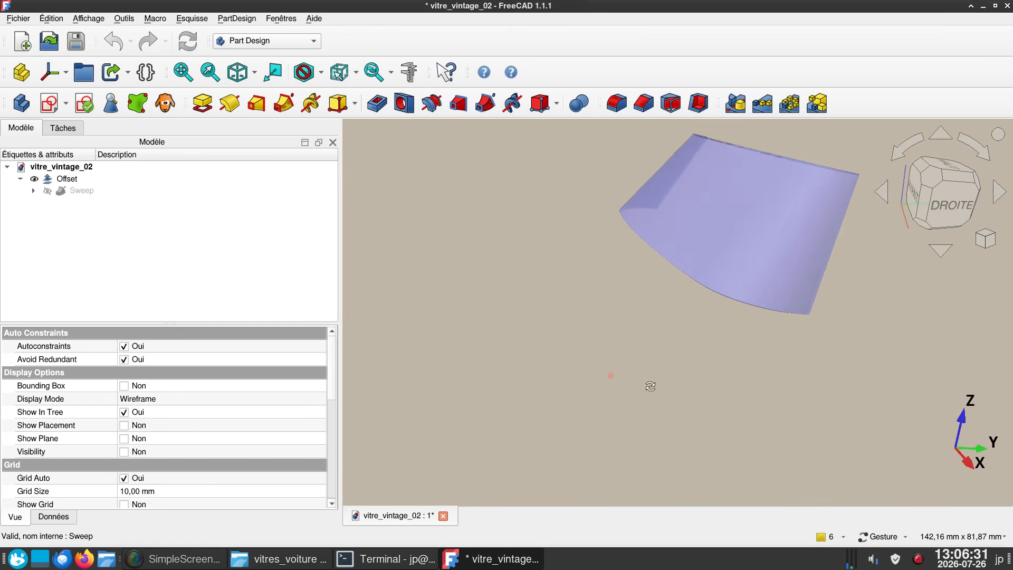
{"action": "left_click_drag", "start_coordinate": [545, 321], "coordinate": [542, 346]}
{"action": "right_click_drag", "start_coordinate": [544, 346], "coordinate": [498, 424]}
{"action": "key", "text": "3"}
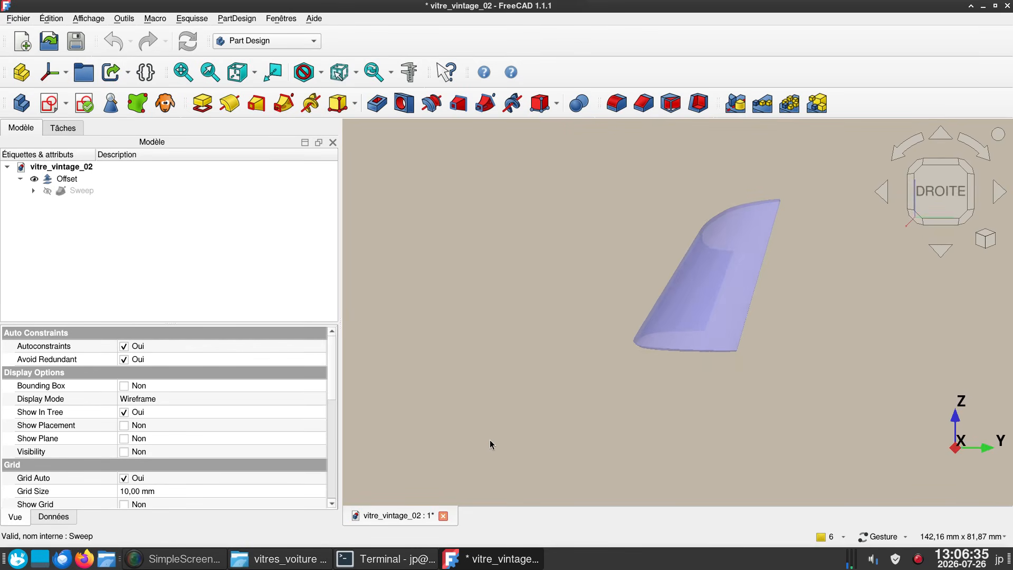
{"action": "mouse_move", "coordinate": [485, 440]}
{"action": "left_mouse_down"}
{"action": "mouse_move", "coordinate": [543, 463]}
{"action": "mouse_move", "coordinate": [476, 454]}
{"action": "mouse_move", "coordinate": [484, 439]}
{"action": "left_mouse_up"}
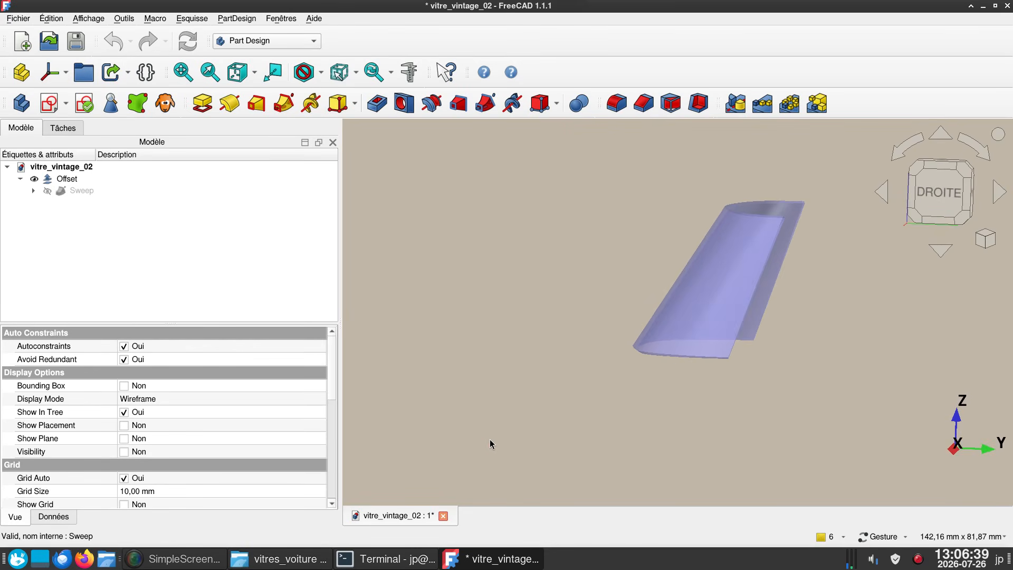
{"action": "left_click_drag", "start_coordinate": [493, 324], "coordinate": [831, 376]}
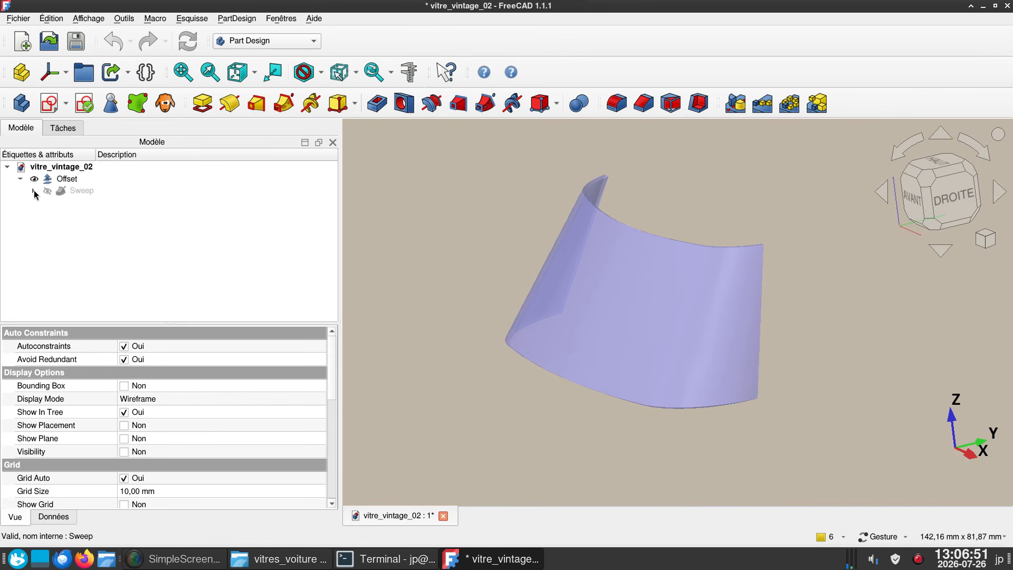
- Expand the Sweep under the Offset and show Sketch, Sketch001 and Sketch002, highlighting the upper profile
{"action": "left_click", "coordinate": [34, 191]}
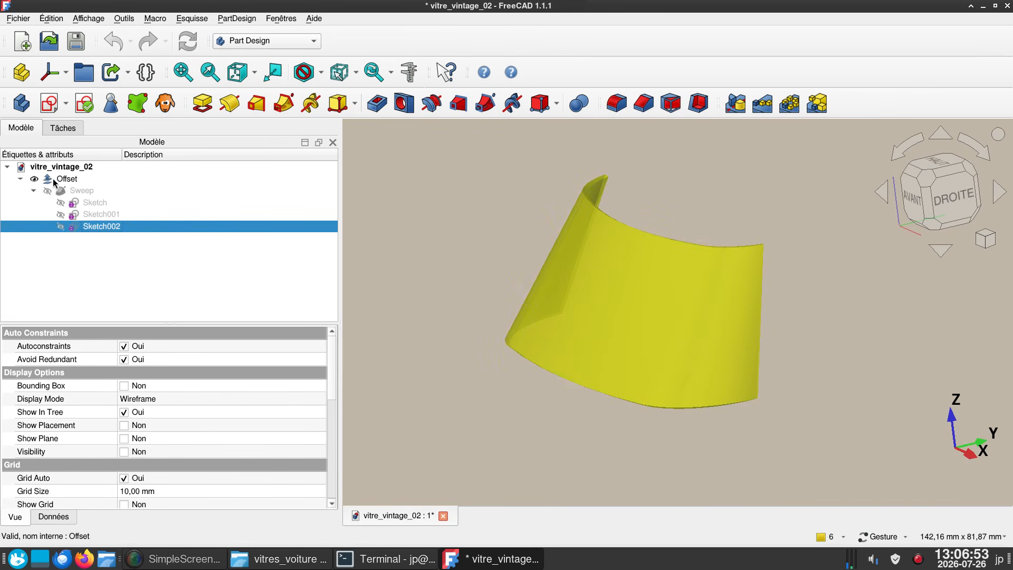
{"action": "left_click", "coordinate": [66, 193]}
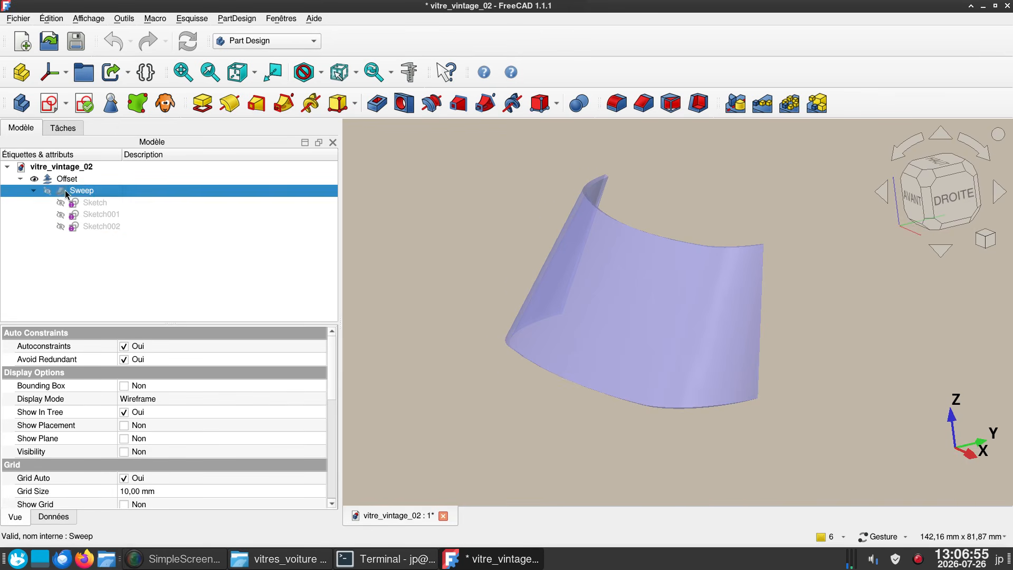
{"action": "left_click", "coordinate": [90, 206]}
{"action": "key", "text": "space"}
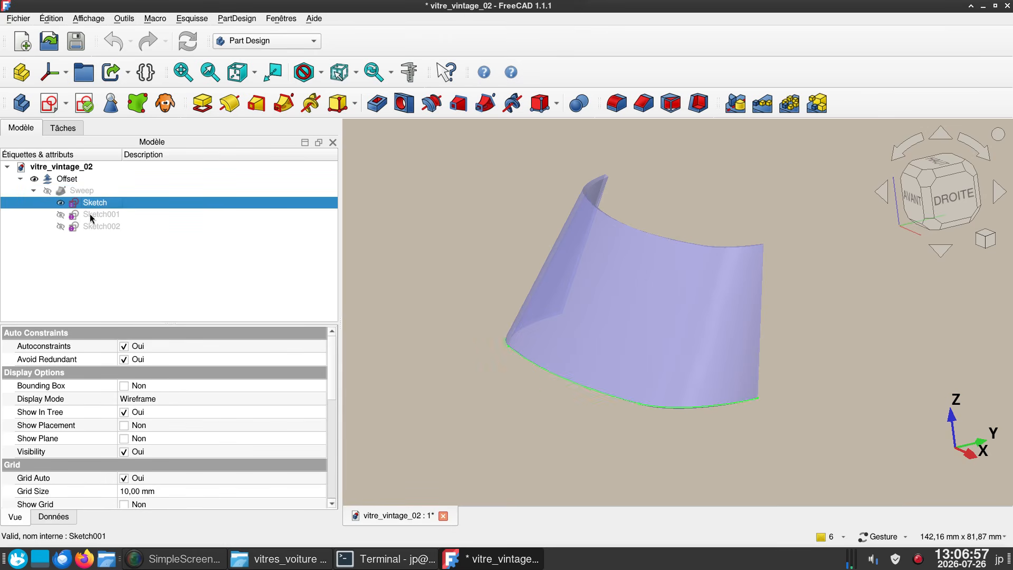
{"action": "left_click", "coordinate": [60, 214]}
{"action": "left_click", "coordinate": [60, 226]}
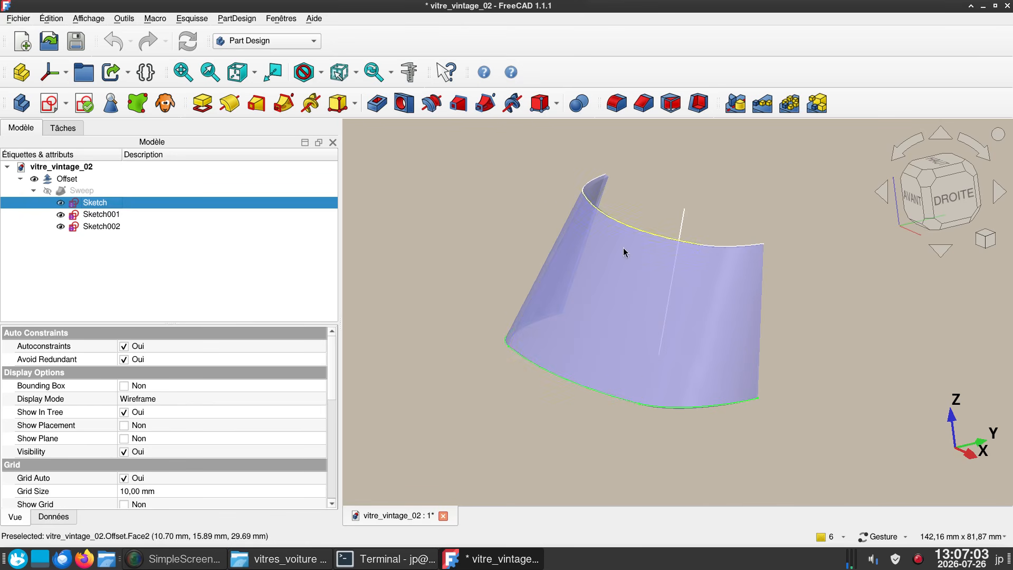
{"action": "left_click", "coordinate": [103, 219]}
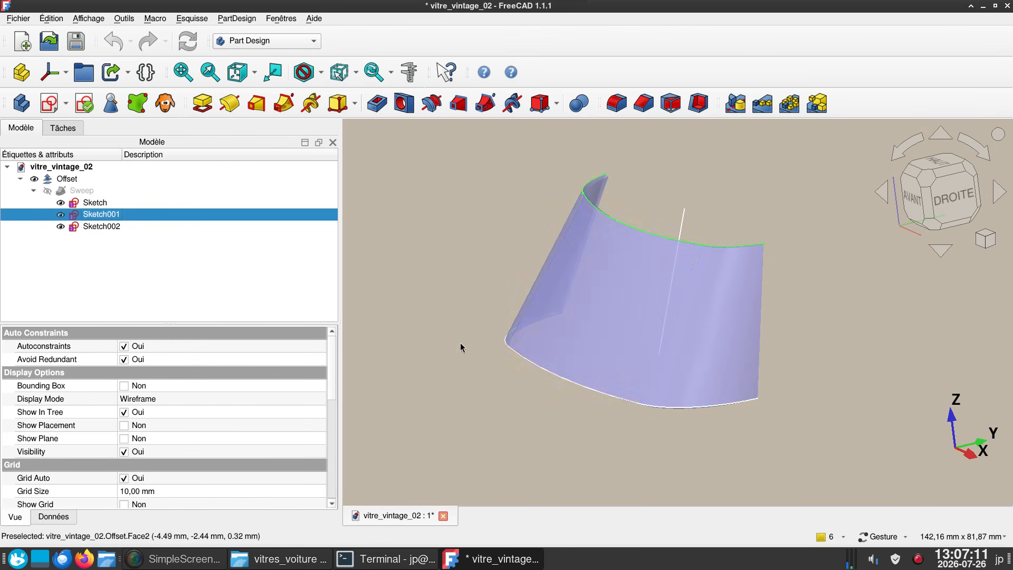
- Open the lower profile sketch, move the 200 mm radius dimension label beside the shallow arc, and close the sketch
{"action": "left_click", "coordinate": [95, 202]}
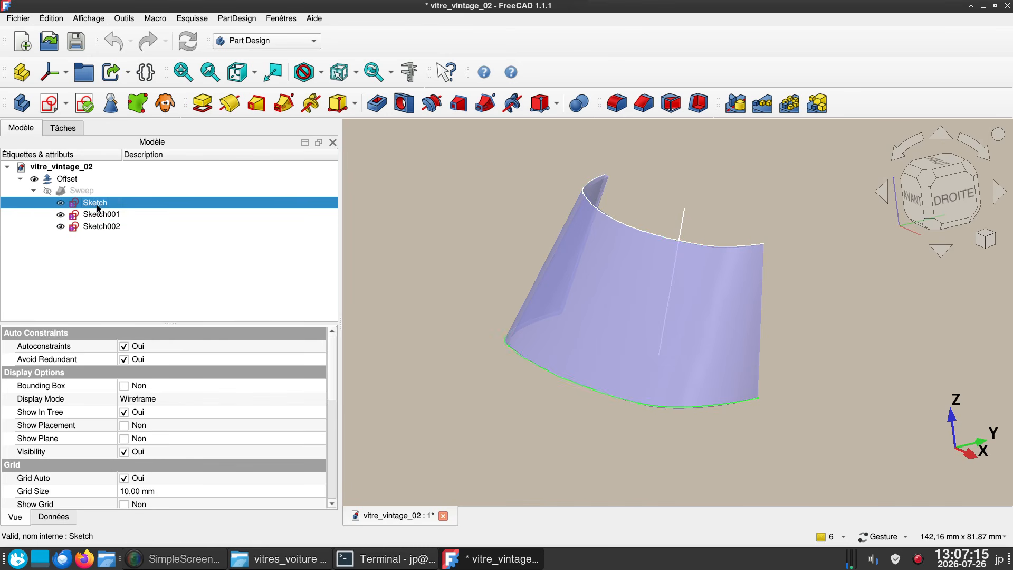
{"action": "double_click", "coordinate": [101, 204]}
{"action": "scroll", "coordinate": [617, 347], "scroll_direction": "down", "scroll_amount": 2}
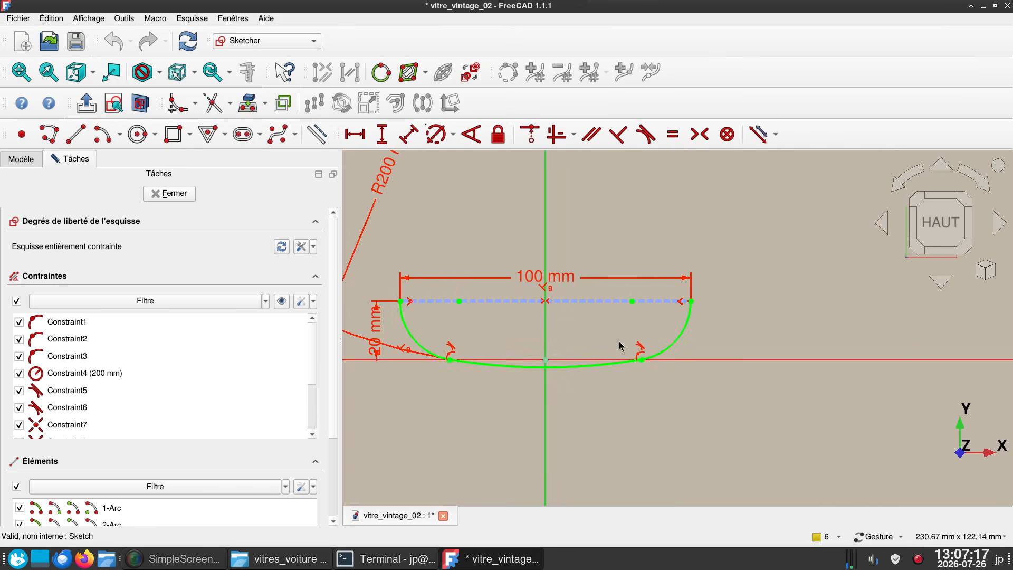
{"action": "right_click_drag", "start_coordinate": [624, 342], "coordinate": [709, 316]}
{"action": "scroll", "coordinate": [565, 377], "scroll_direction": "down", "scroll_amount": 2}
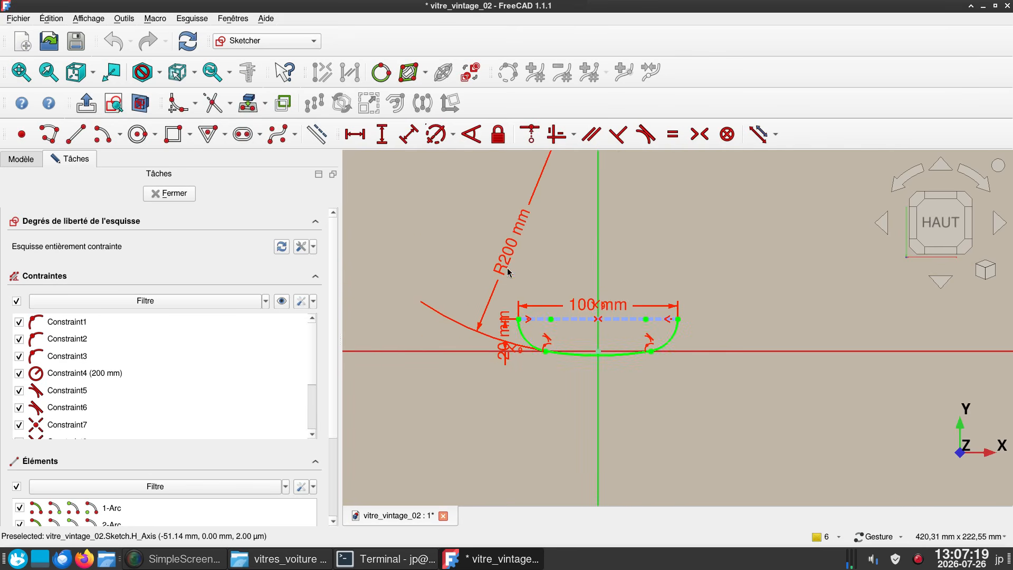
{"action": "mouse_move", "coordinate": [507, 271]}
{"action": "left_mouse_down"}
{"action": "mouse_move", "coordinate": [515, 299]}
{"action": "mouse_move", "coordinate": [582, 338]}
{"action": "left_mouse_up"}
{"action": "scroll", "coordinate": [549, 372], "scroll_direction": "up", "scroll_amount": 2}
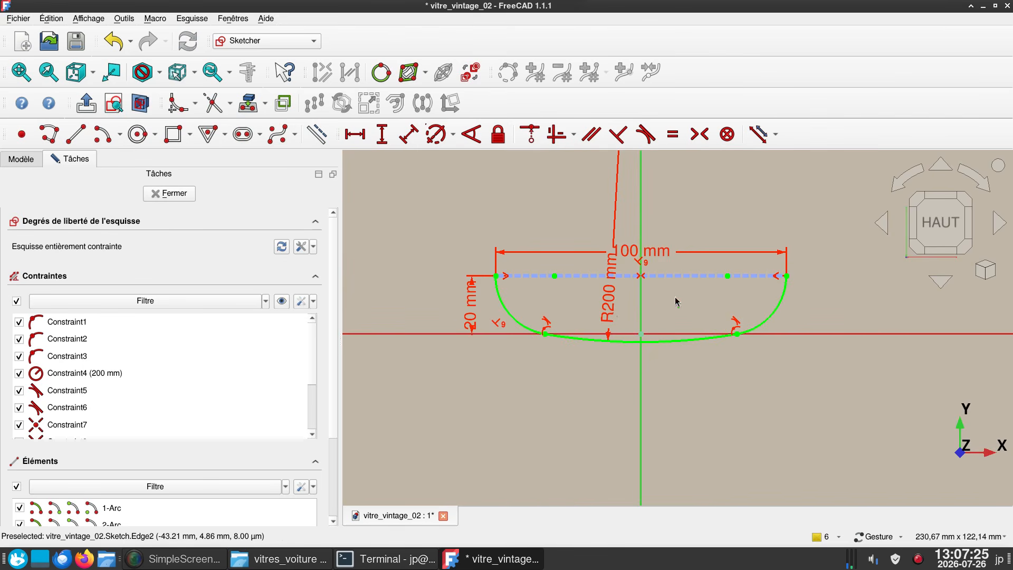
{"action": "left_click", "coordinate": [174, 193]}
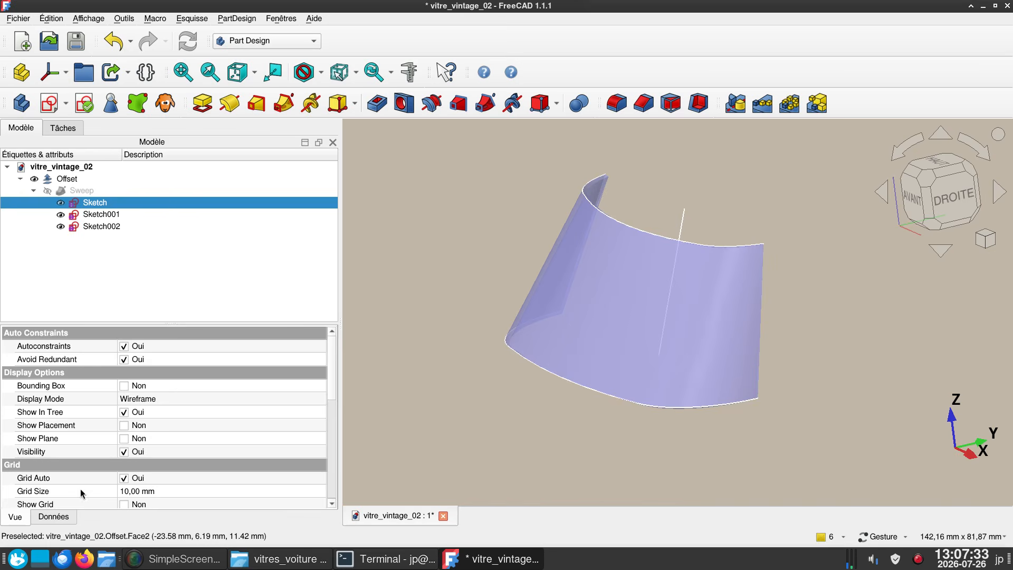
- Inspect the placement and position coordinates of the lower profile sketch and of Sketch001
{"action": "left_click", "coordinate": [56, 517]}
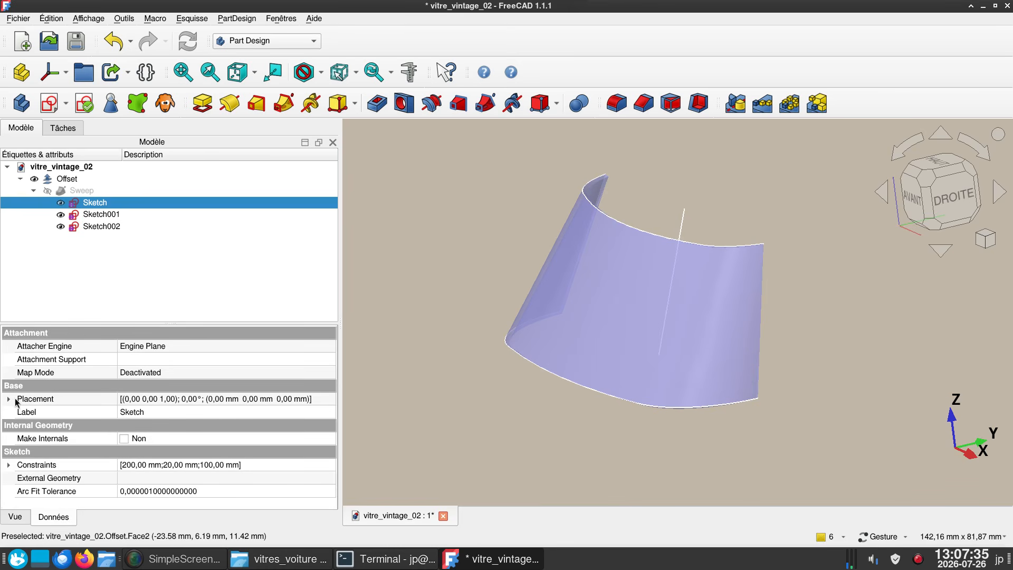
{"action": "left_click", "coordinate": [8, 399]}
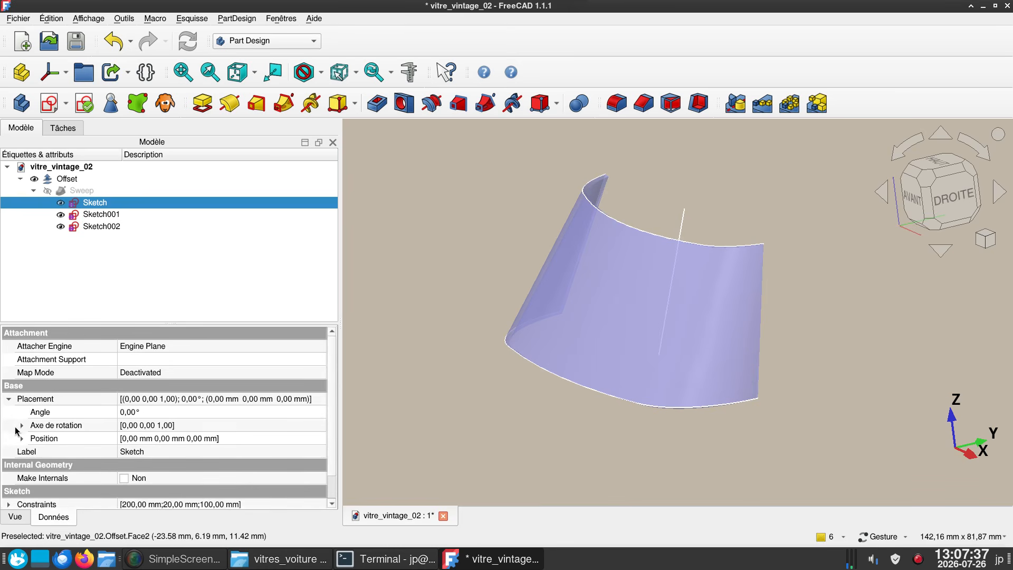
{"action": "left_click", "coordinate": [22, 438]}
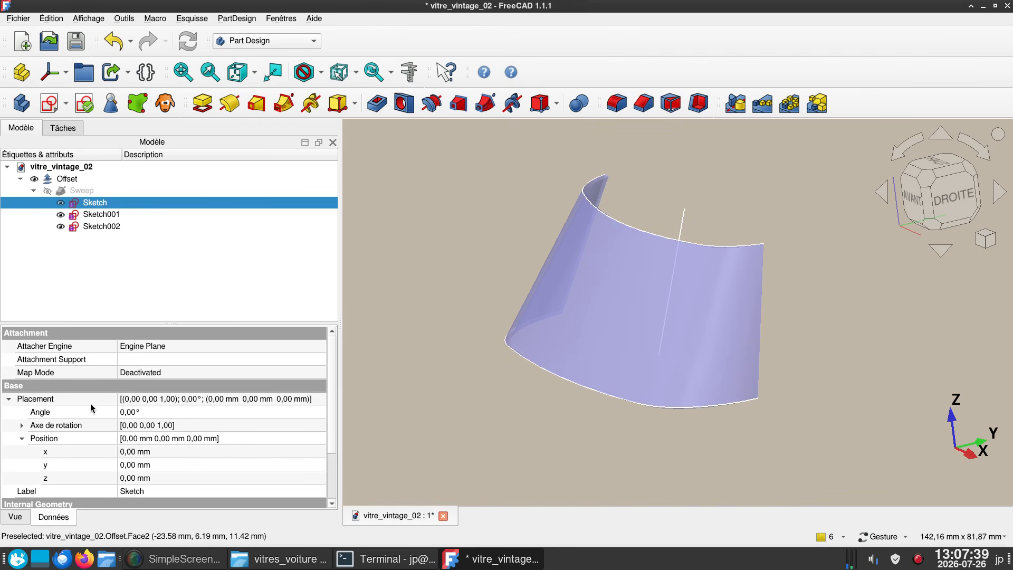
{"action": "left_click", "coordinate": [101, 215]}
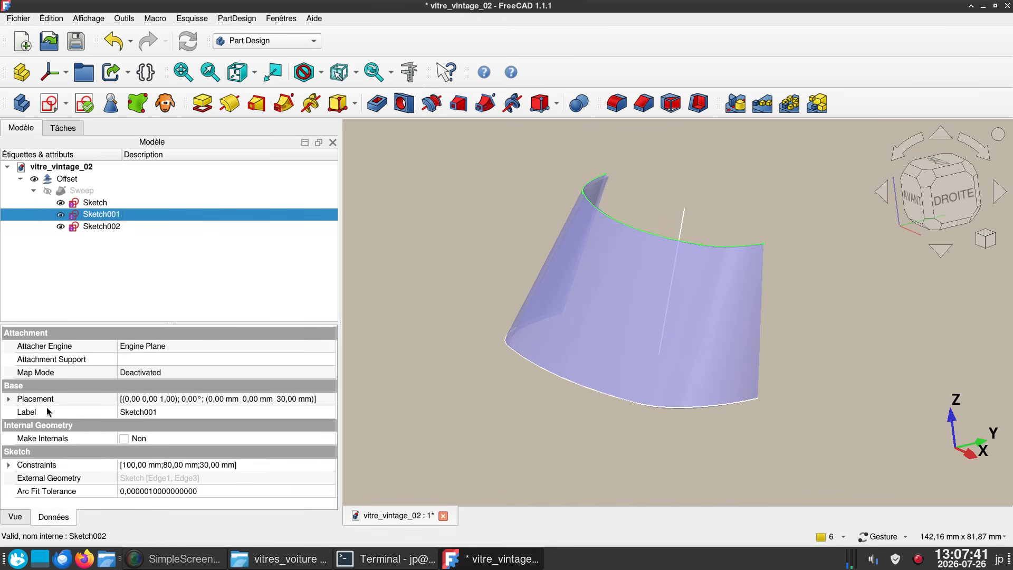
{"action": "left_click", "coordinate": [8, 399]}
{"action": "left_click", "coordinate": [23, 438]}
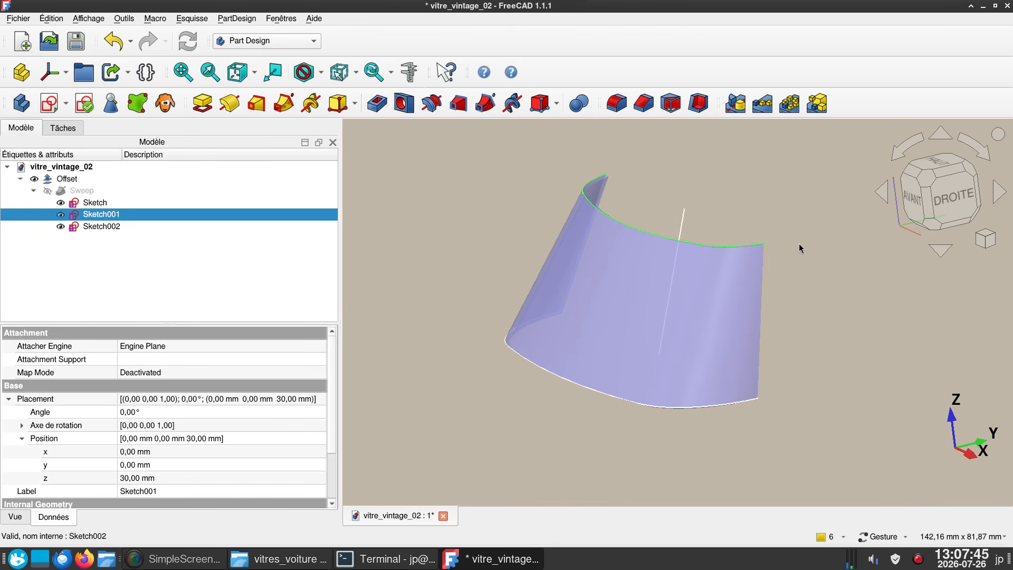
- Open the upper profile sketch, review its arc radius, overall width and vertical distance dimensions, and close the sketch
{"action": "double_click", "coordinate": [103, 215]}
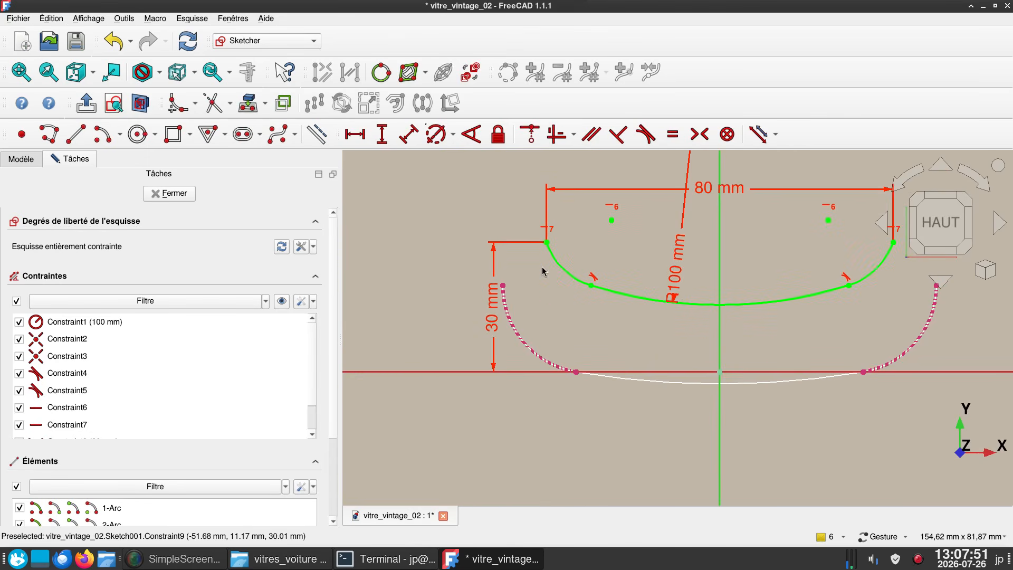
{"action": "scroll", "coordinate": [682, 334], "scroll_direction": "down", "scroll_amount": 1}
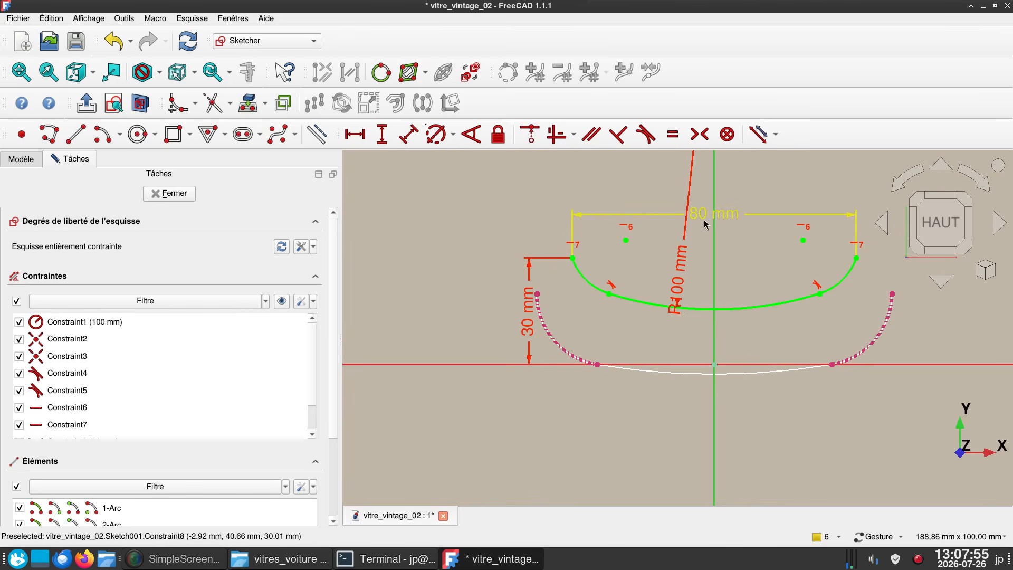
{"action": "left_click", "coordinate": [169, 193]}
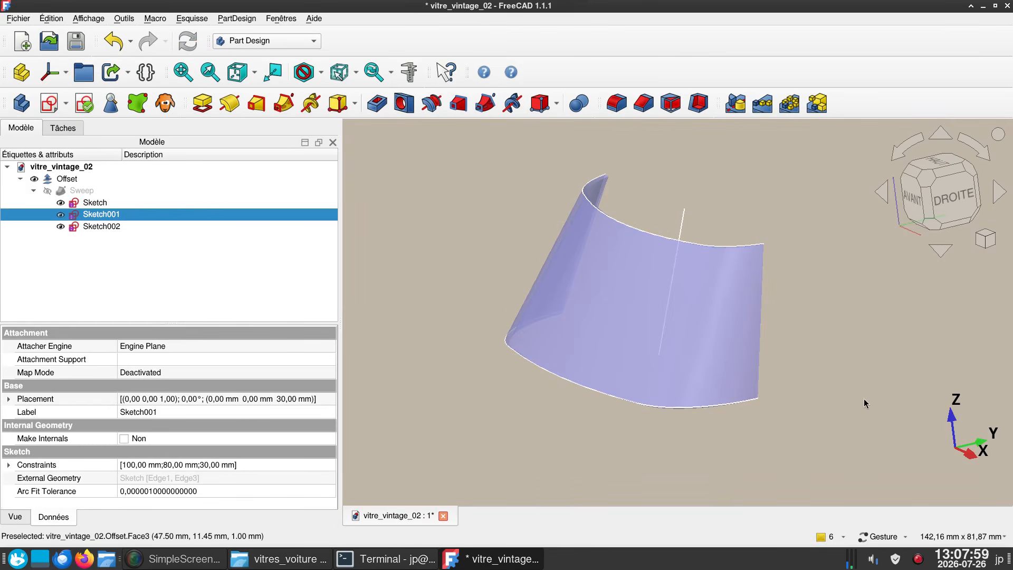
- Highlight the sweep path line Sketch002 and examine its slope against the window from the right side and oblique angles
{"action": "left_click_drag", "start_coordinate": [861, 403], "coordinate": [779, 396]}
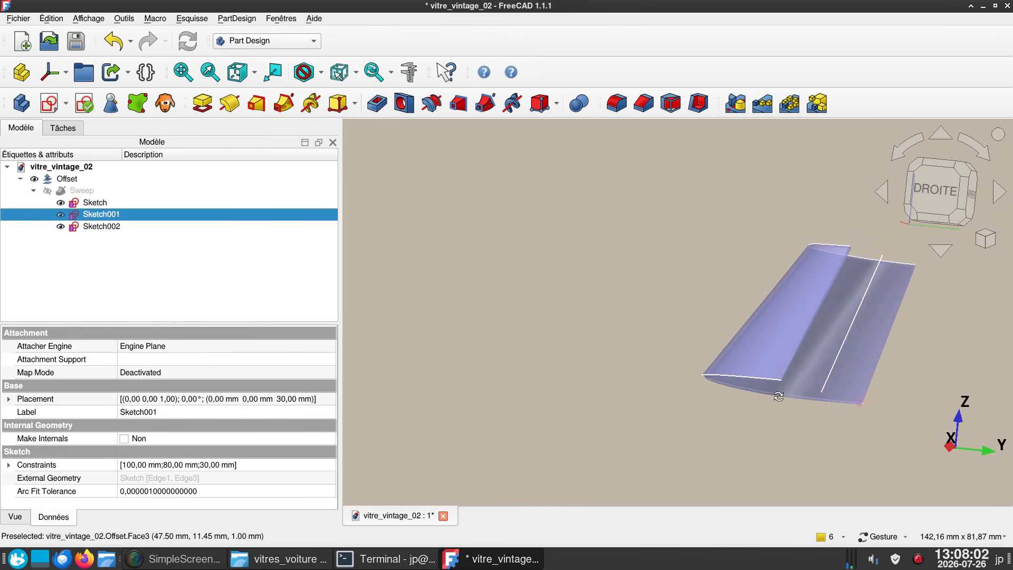
{"action": "left_click", "coordinate": [829, 378]}
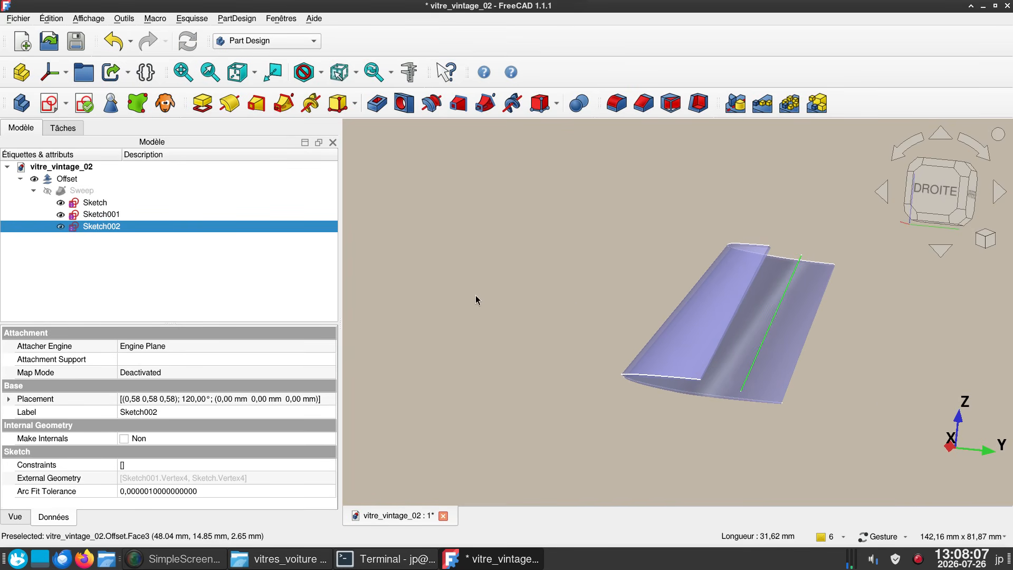
{"action": "left_click", "coordinate": [951, 204]}
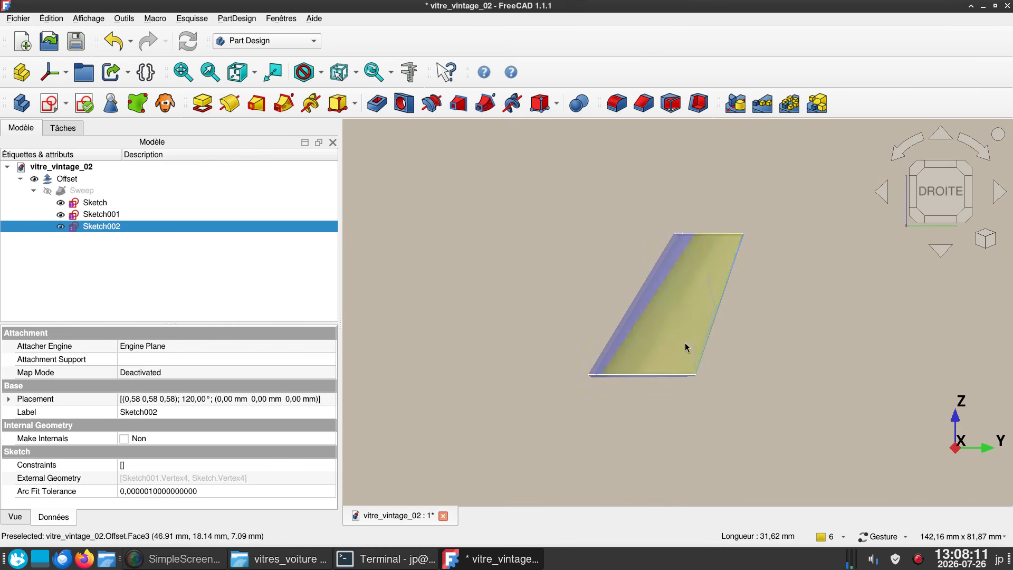
{"action": "left_click_drag", "start_coordinate": [694, 378], "coordinate": [733, 358]}
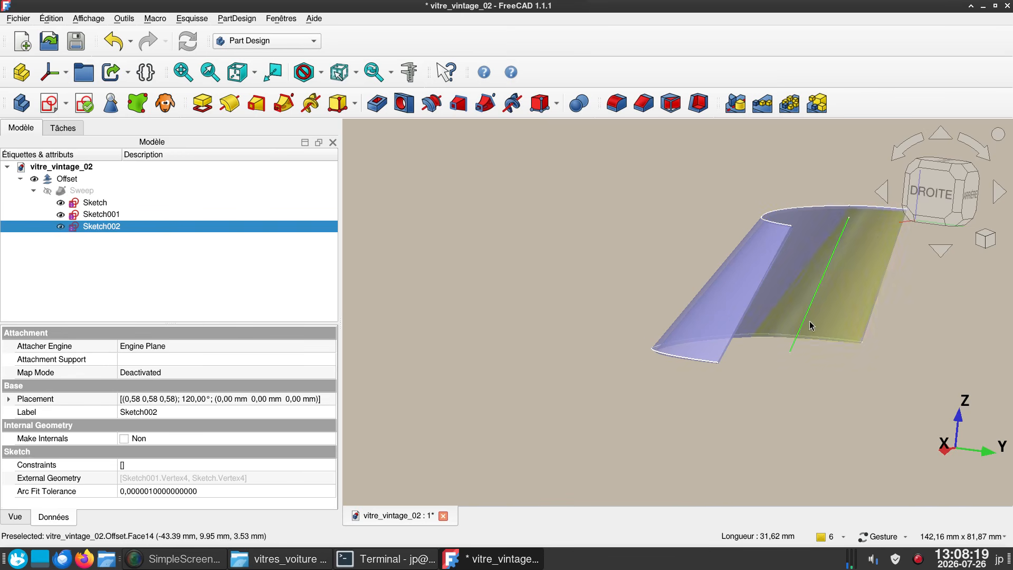
{"action": "left_click_drag", "start_coordinate": [567, 310], "coordinate": [636, 321]}
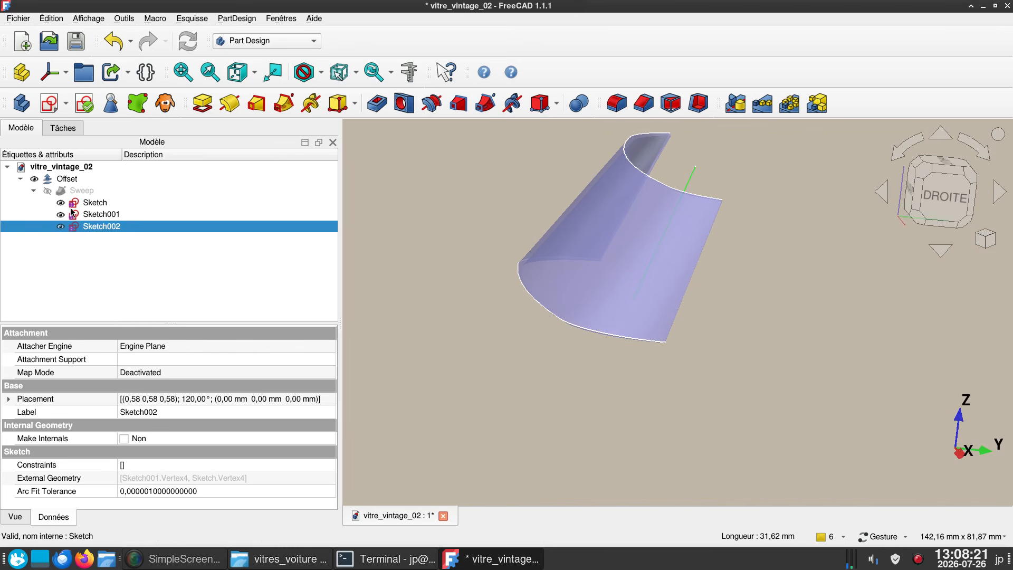
- Show the Sweep to examine its surface along with its section and spine properties, and hide it again
{"action": "left_click", "coordinate": [81, 191]}
{"action": "key", "text": "space"}
{"action": "scroll", "coordinate": [399, 357], "scroll_direction": "down", "scroll_amount": 3}
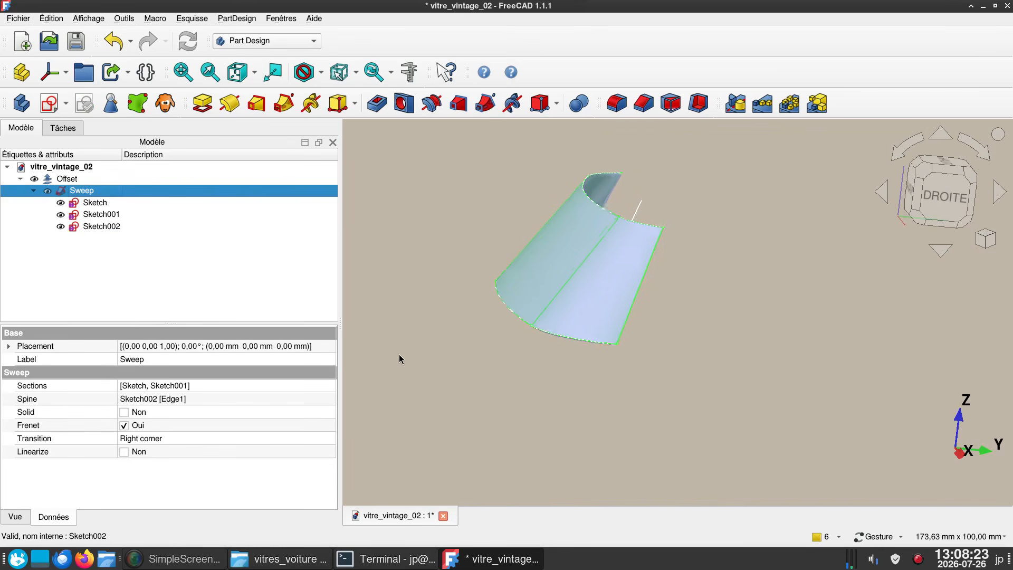
{"action": "left_click_drag", "start_coordinate": [468, 364], "coordinate": [572, 366]}
{"action": "right_click_drag", "start_coordinate": [549, 361], "coordinate": [759, 348]}
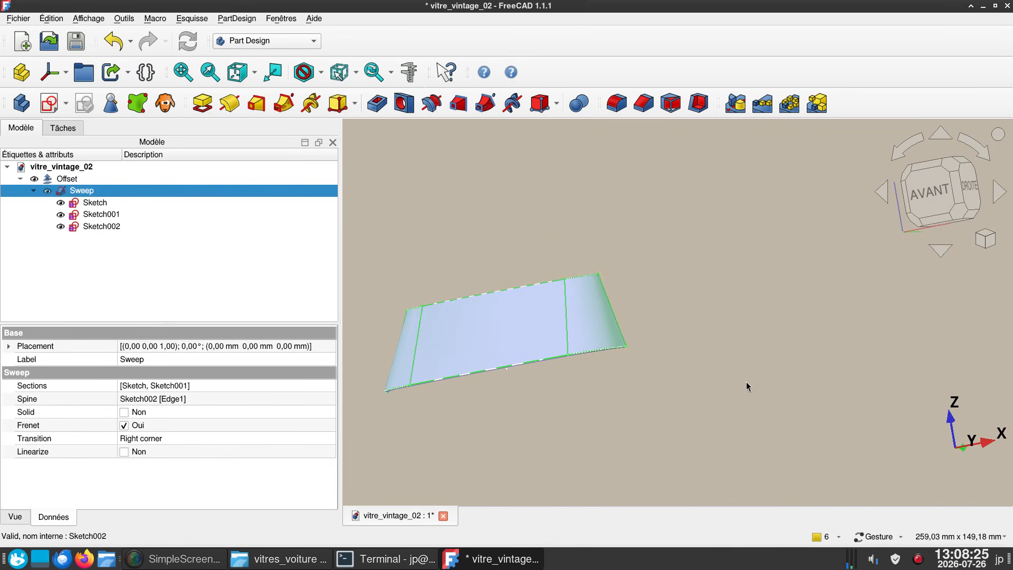
{"action": "left_click_drag", "start_coordinate": [697, 399], "coordinate": [587, 404]}
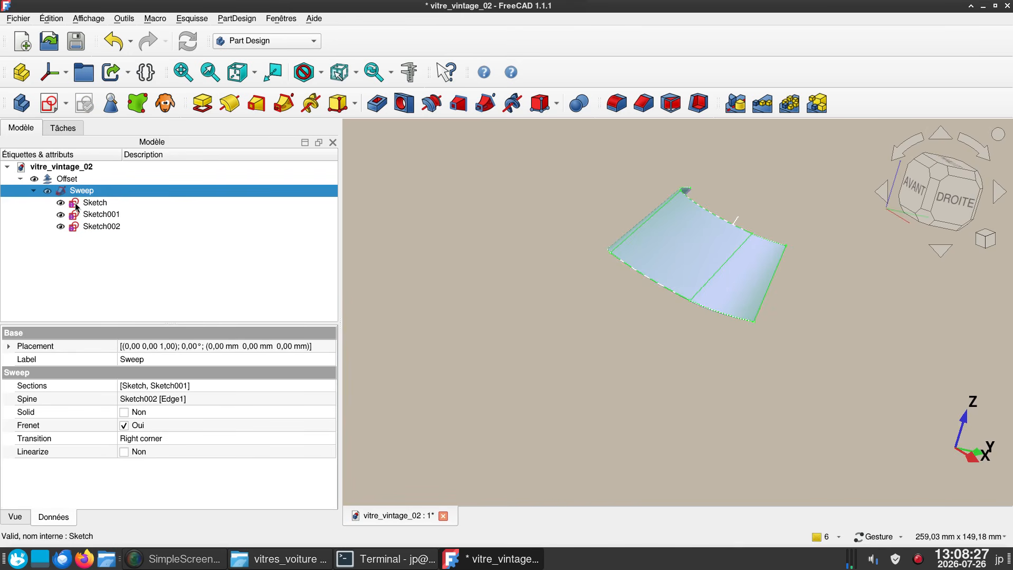
- Inspect the Offset's source, value, mode and fill properties, and examine the thickened window from several angles
{"action": "left_click", "coordinate": [72, 180]}
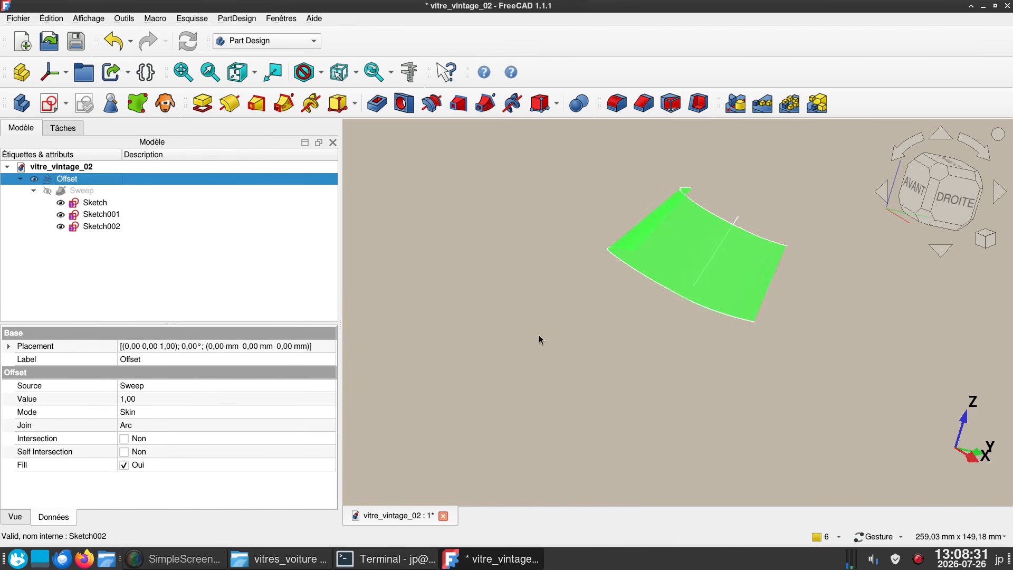
{"action": "left_click", "coordinate": [566, 322]}
{"action": "scroll", "coordinate": [591, 320], "scroll_direction": "up", "scroll_amount": 3}
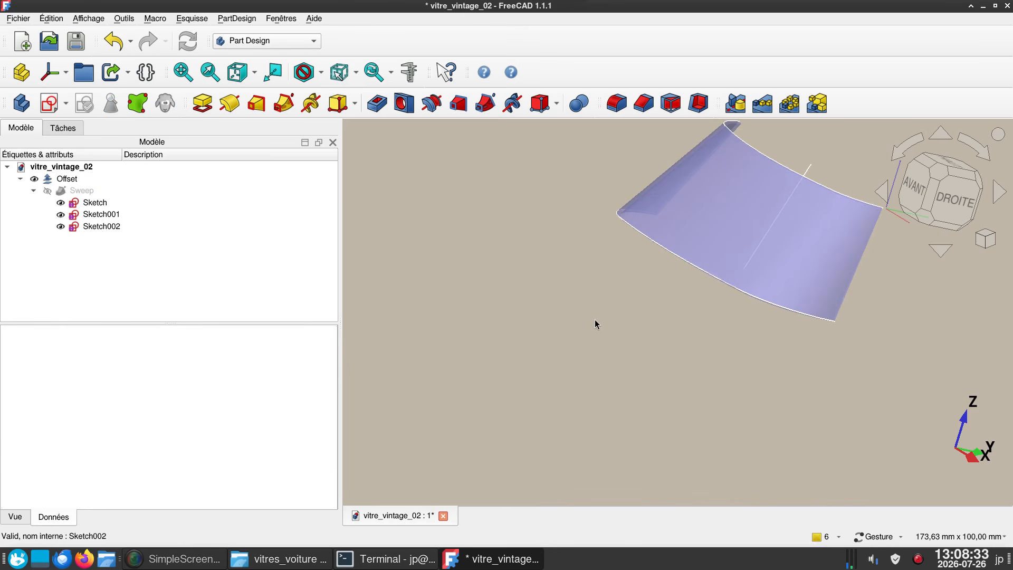
{"action": "left_click_drag", "start_coordinate": [606, 397], "coordinate": [524, 394]}
{"action": "left_click_drag", "start_coordinate": [798, 409], "coordinate": [812, 327]}
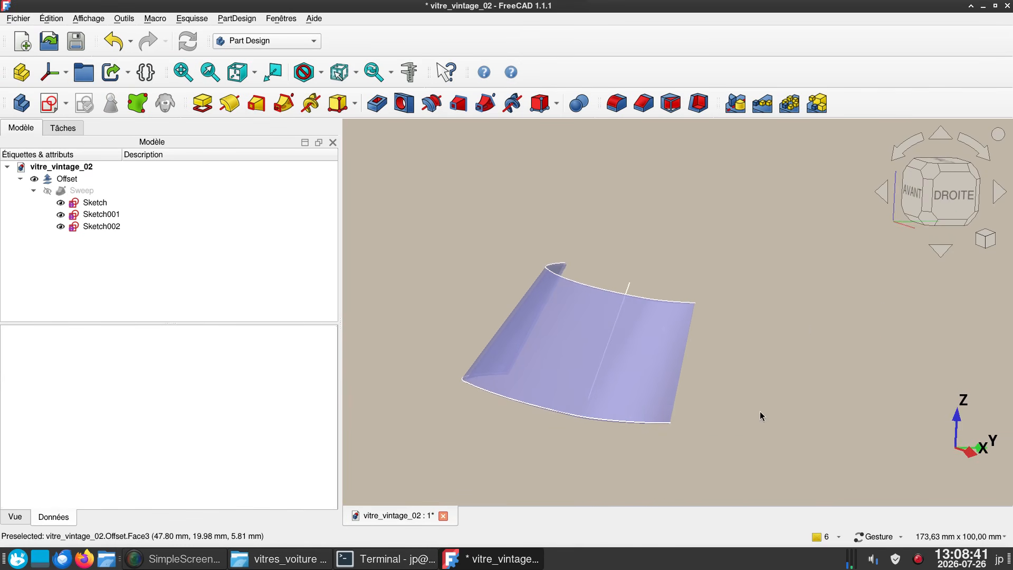
{"action": "left_click_drag", "start_coordinate": [760, 412], "coordinate": [786, 422]}
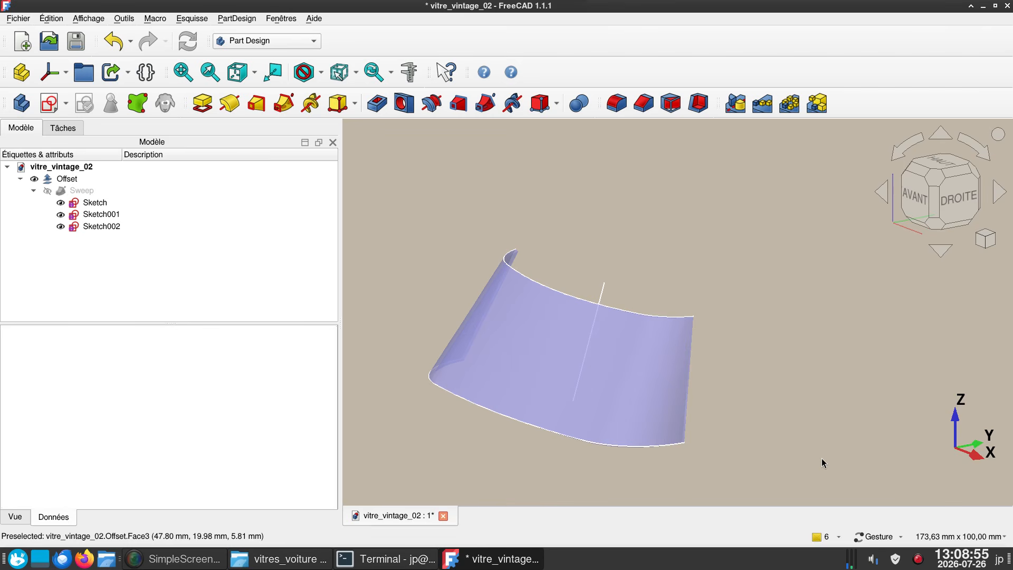
- Hide the path sketch Sketch002 and the two profile sketches, Sketch001 and Sketch, leaving only the Offset window displayed
{"action": "left_click", "coordinate": [98, 227]}
{"action": "key", "text": "space"}
{"action": "key", "text": "Up"}
{"action": "key", "text": "space"}
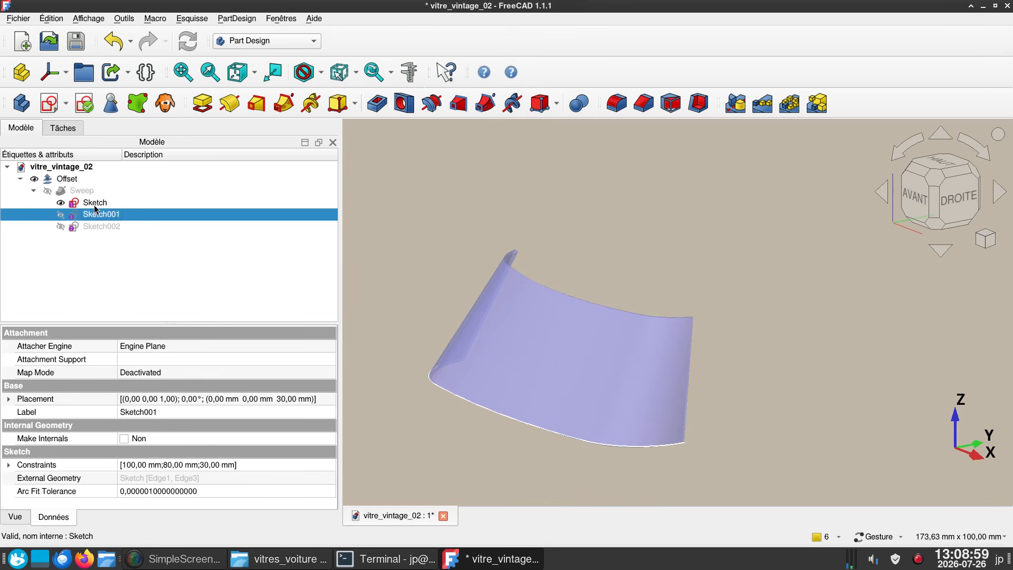
{"action": "key", "text": "Up"}
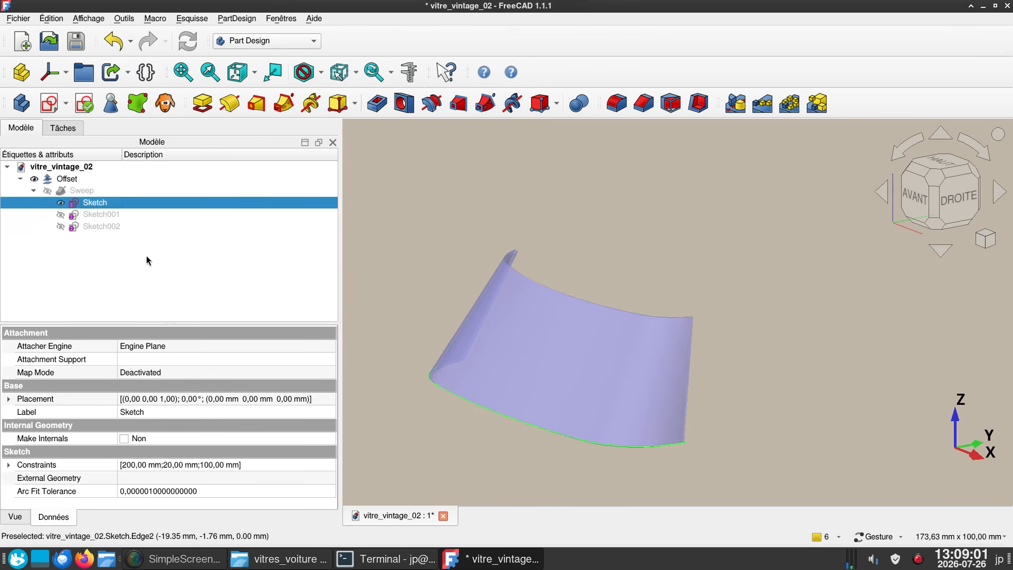
{"action": "key", "text": "space"}
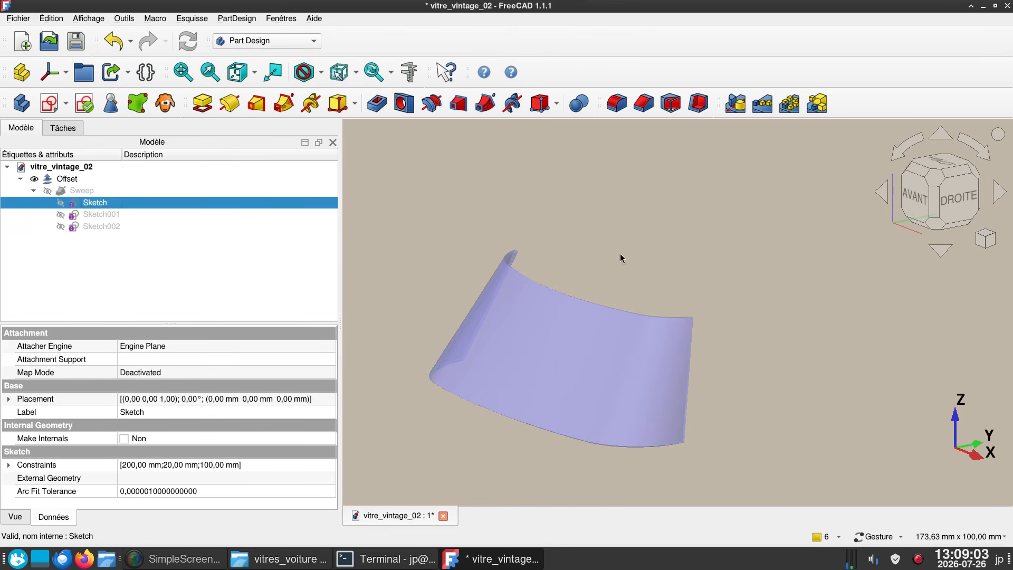
{"action": "scroll", "coordinate": [656, 272], "scroll_direction": "up", "scroll_amount": 3}
{"action": "left_click_drag", "start_coordinate": [656, 273], "coordinate": [860, 289]}
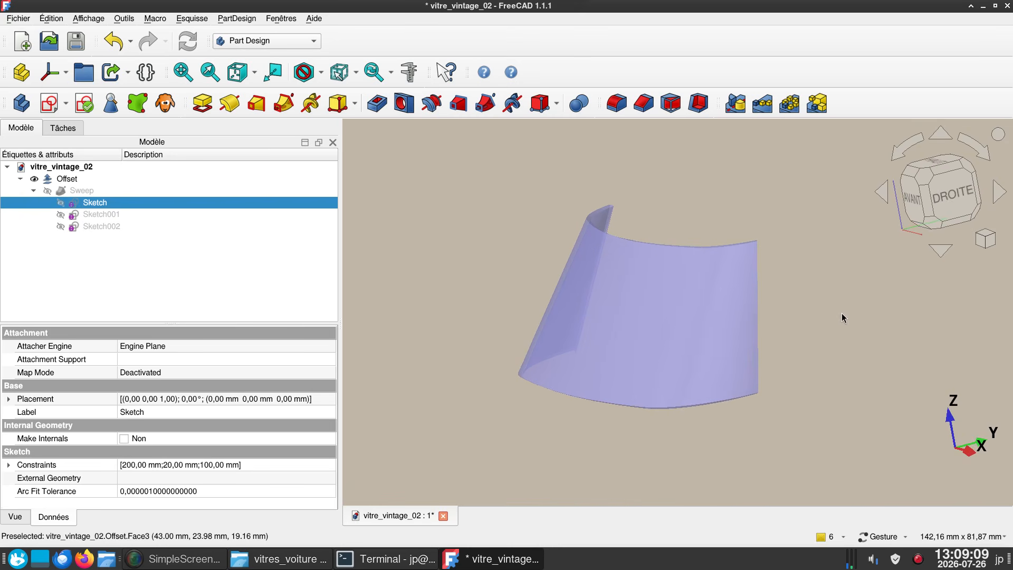
{"action": "right_click_drag", "start_coordinate": [840, 312], "coordinate": [801, 306]}
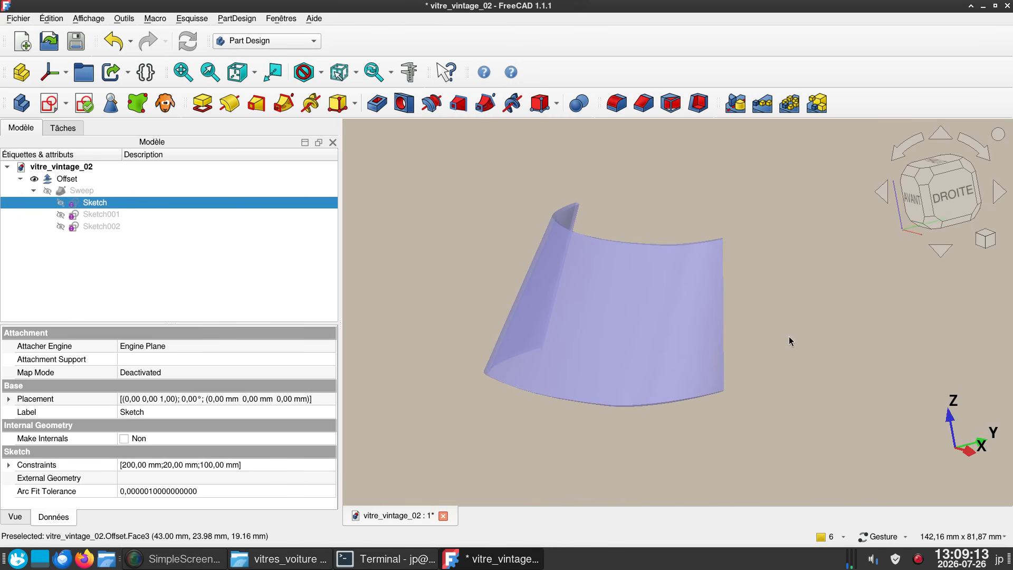
{"action": "right_click_drag", "start_coordinate": [790, 342], "coordinate": [763, 351]}
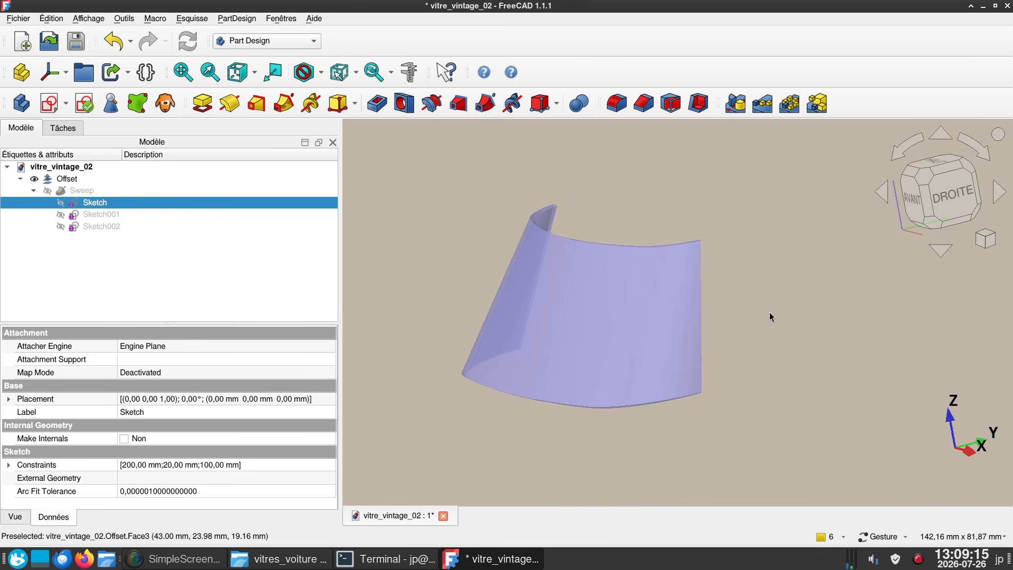
{"action": "left_click_drag", "start_coordinate": [745, 198], "coordinate": [768, 191]}
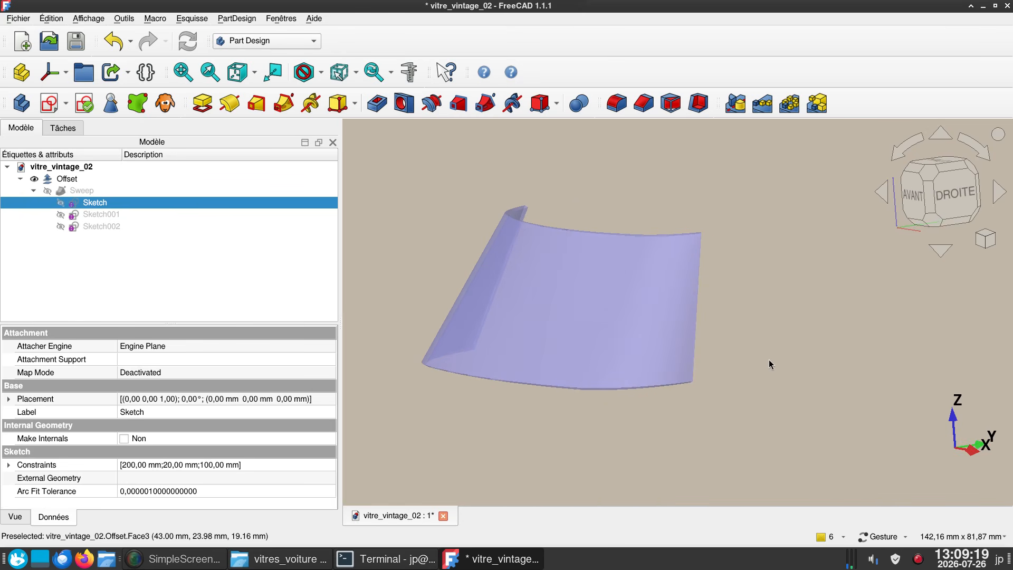
{"action": "right_click", "coordinate": [918, 559]}
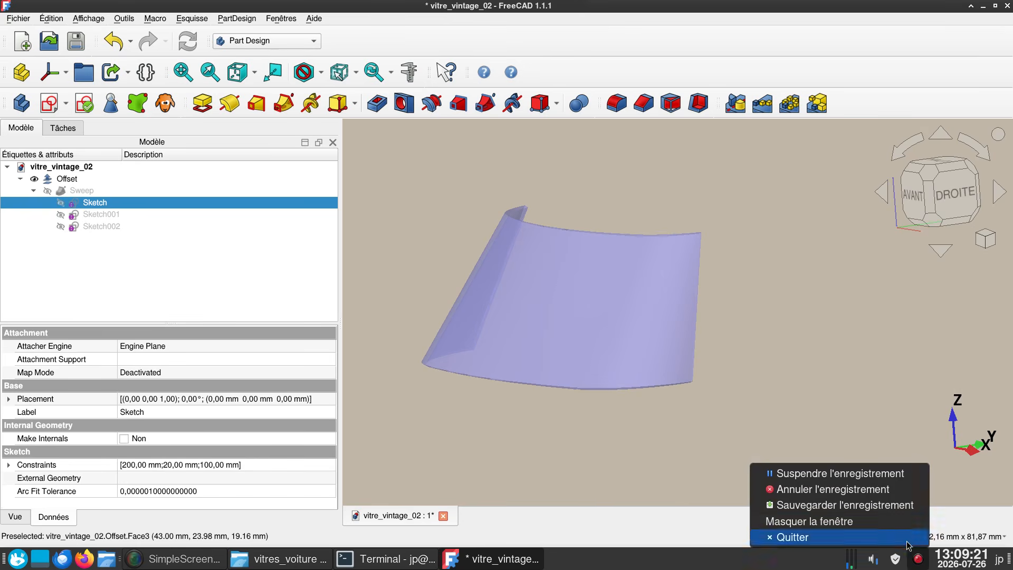